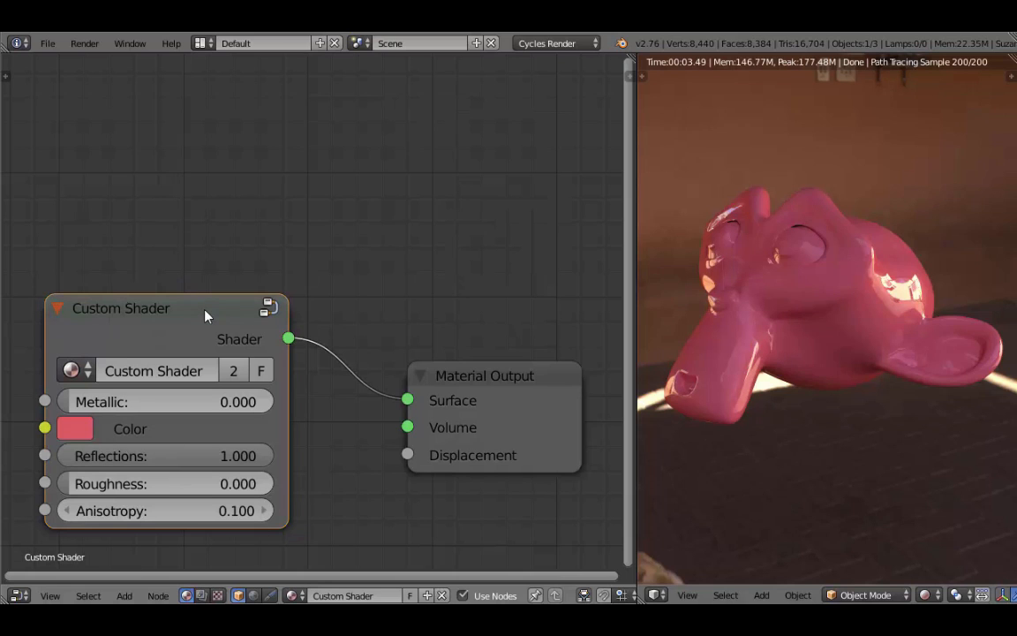
Change the Custom Shader node's colour to bright green and set its Roughness to 0.115
{"action": "mouse_move", "coordinate": [204, 316]}
{"action": "middle_mouse_down"}
{"action": "mouse_move", "coordinate": [204, 227]}
{"action": "mouse_move", "coordinate": [198, 316]}
{"action": "middle_mouse_up"}
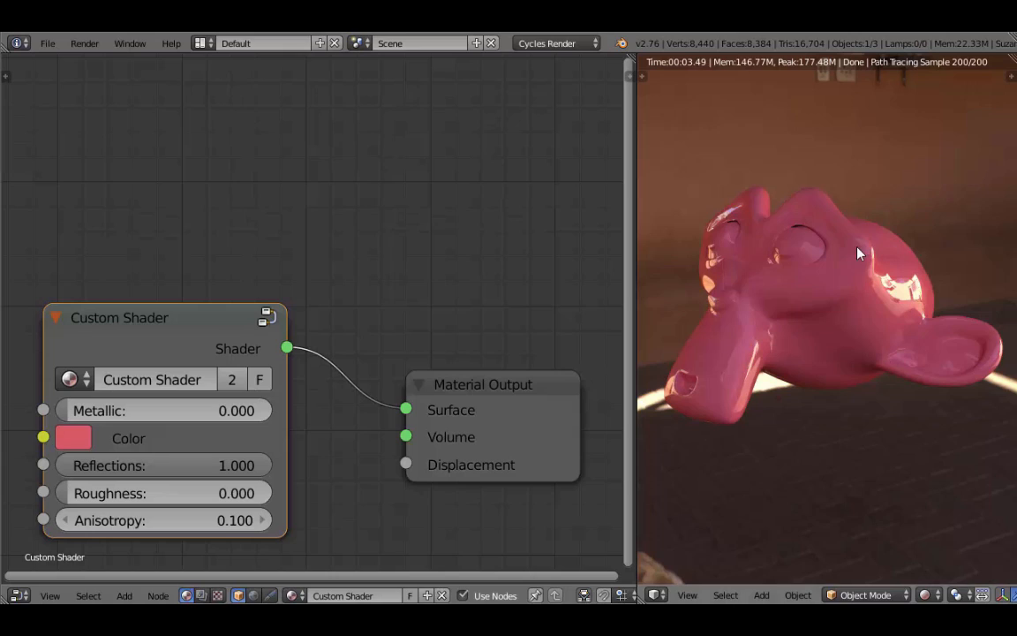
{"action": "left_click", "coordinate": [78, 438]}
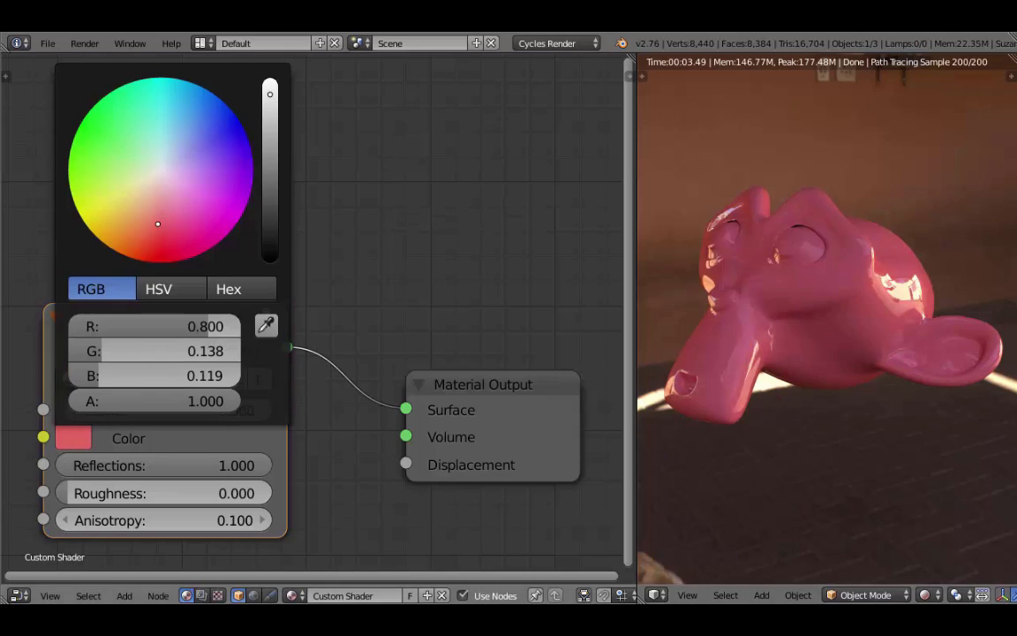
{"action": "left_click", "coordinate": [95, 168]}
{"action": "left_click_drag", "start_coordinate": [95, 168], "coordinate": [100, 147]}
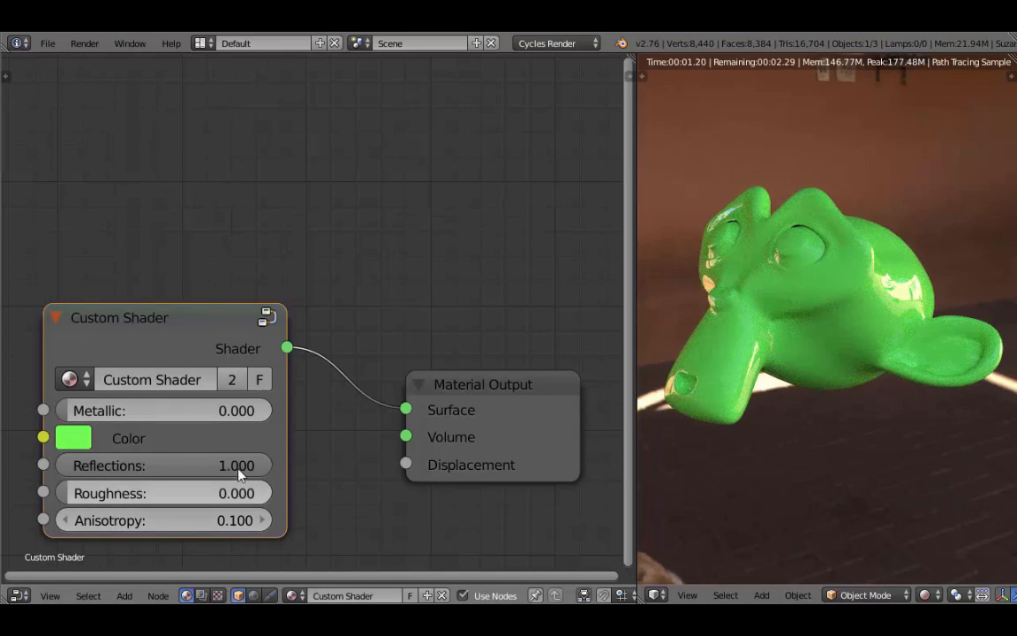
{"action": "mouse_move", "coordinate": [237, 468]}
{"action": "left_mouse_down"}
{"action": "mouse_move", "coordinate": [53, 466]}
{"action": "mouse_move", "coordinate": [301, 469]}
{"action": "left_mouse_up"}
{"action": "left_click_drag", "start_coordinate": [88, 499], "coordinate": [113, 500]}
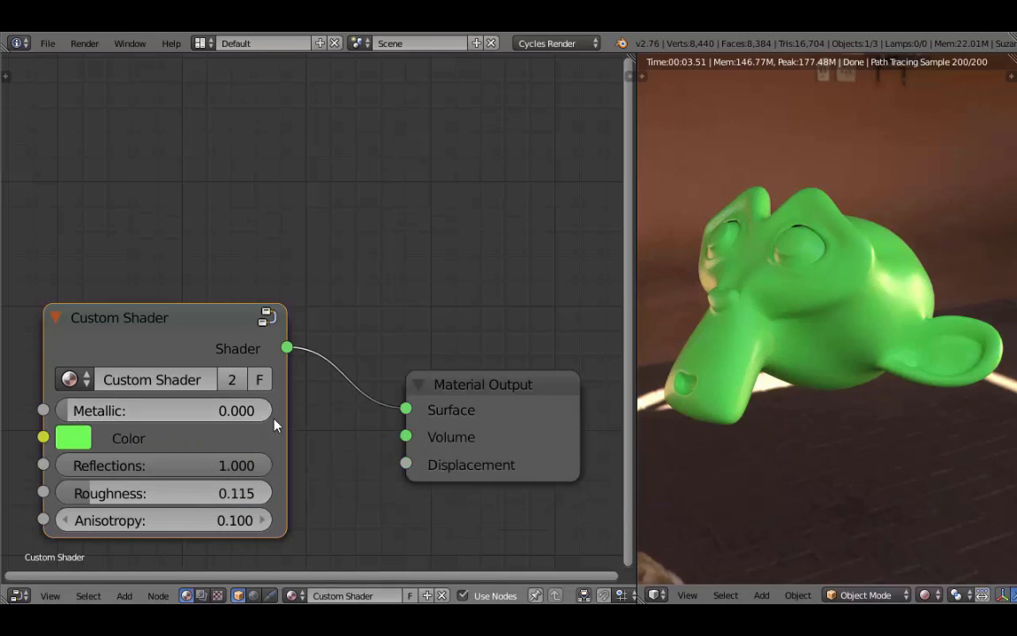
Make the Custom Shader fully metallic at 1.000 and recolour it gold, with RGB values 0.800, 0.438 and 0.064
{"action": "left_click_drag", "start_coordinate": [70, 411], "coordinate": [291, 410]}
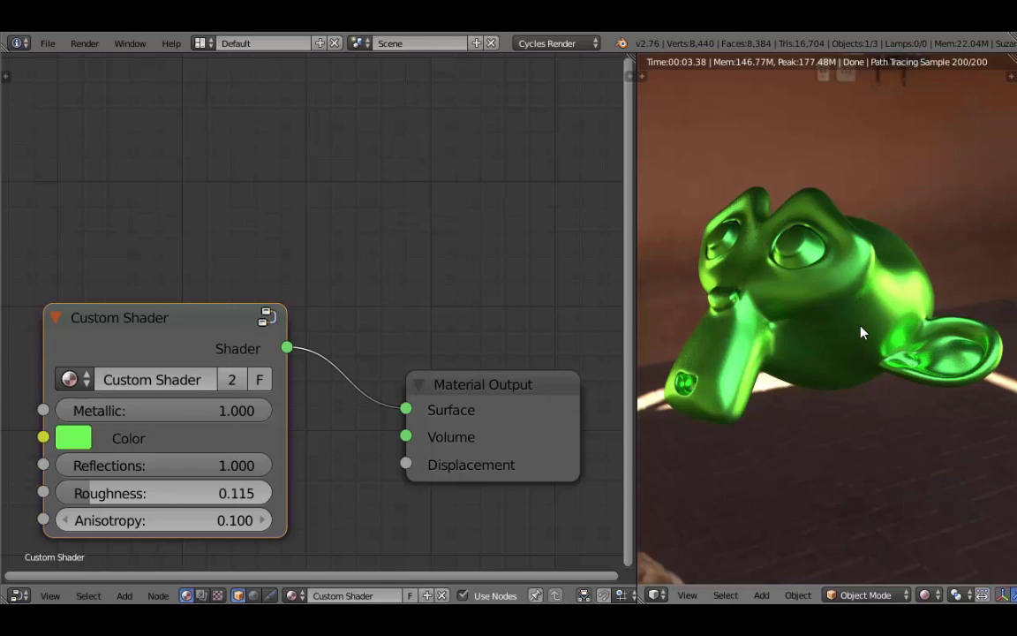
{"action": "left_click", "coordinate": [75, 436]}
{"action": "mouse_move", "coordinate": [117, 224]}
{"action": "left_mouse_down"}
{"action": "mouse_move", "coordinate": [118, 204]}
{"action": "mouse_move", "coordinate": [136, 239]}
{"action": "mouse_move", "coordinate": [120, 206]}
{"action": "mouse_move", "coordinate": [120, 219]}
{"action": "left_mouse_up"}
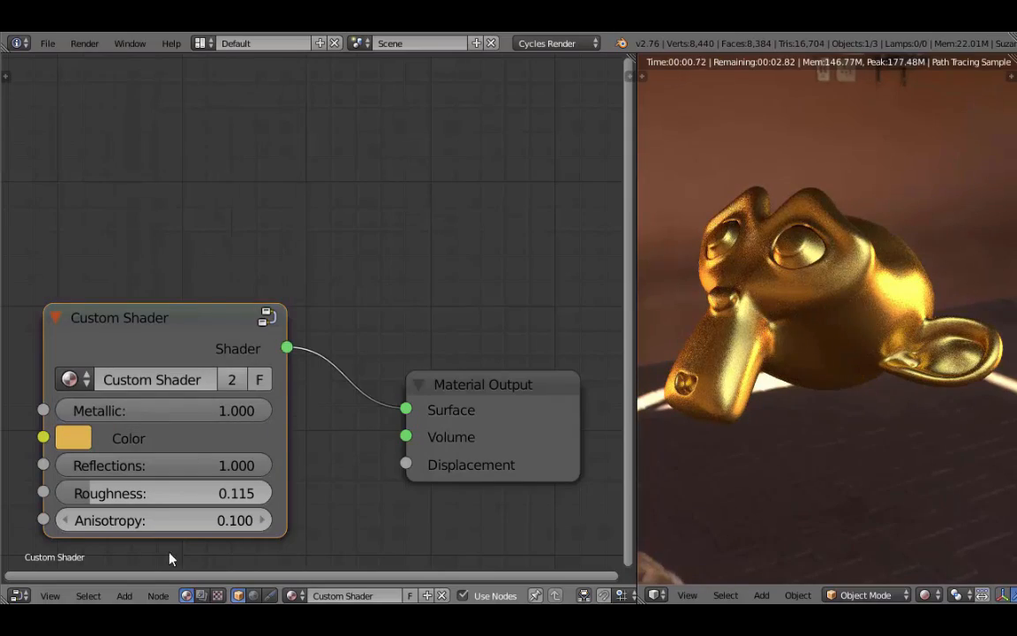
Set the Custom Shader's Roughness to 0.085 and Anisotropy to 0.400, and shift the node slightly toward the Material Output
{"action": "mouse_move", "coordinate": [227, 466]}
{"action": "left_mouse_down"}
{"action": "mouse_move", "coordinate": [71, 465]}
{"action": "mouse_move", "coordinate": [227, 465]}
{"action": "left_mouse_up"}
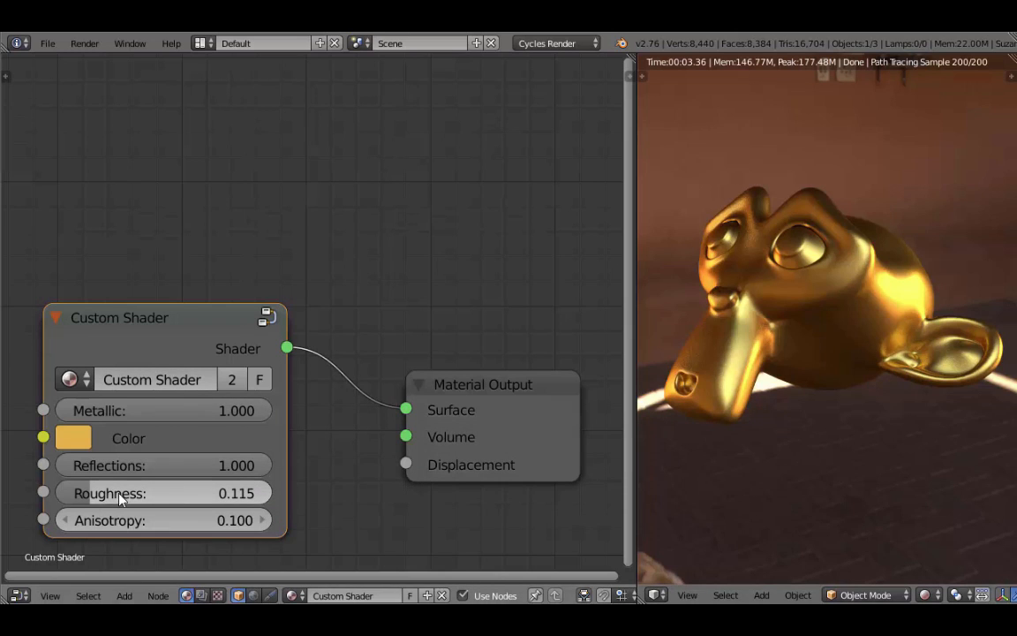
{"action": "left_click_drag", "start_coordinate": [118, 500], "coordinate": [161, 520]}
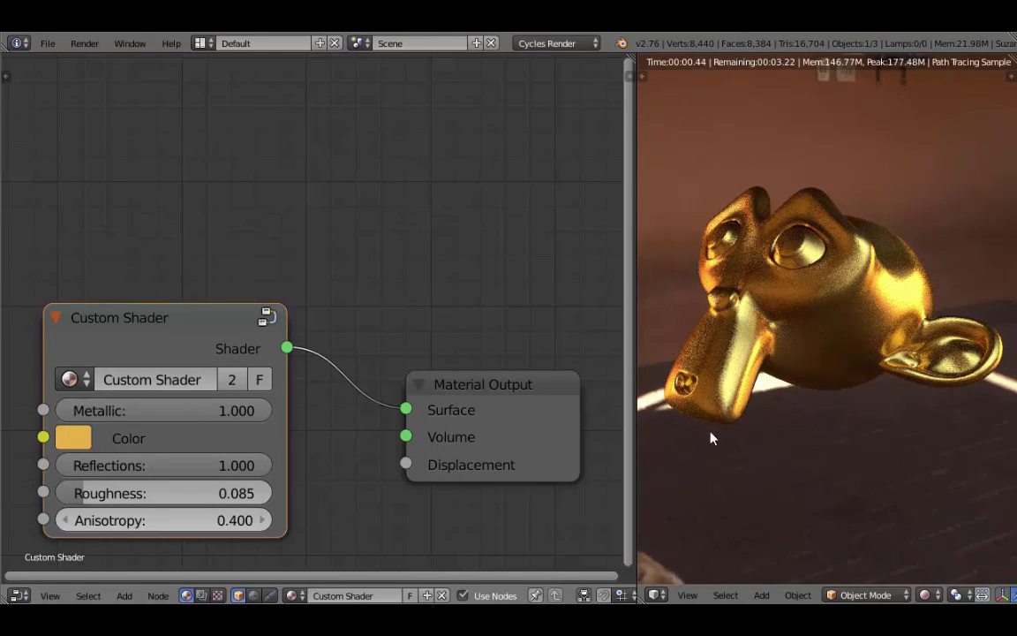
{"action": "key", "text": "g"}
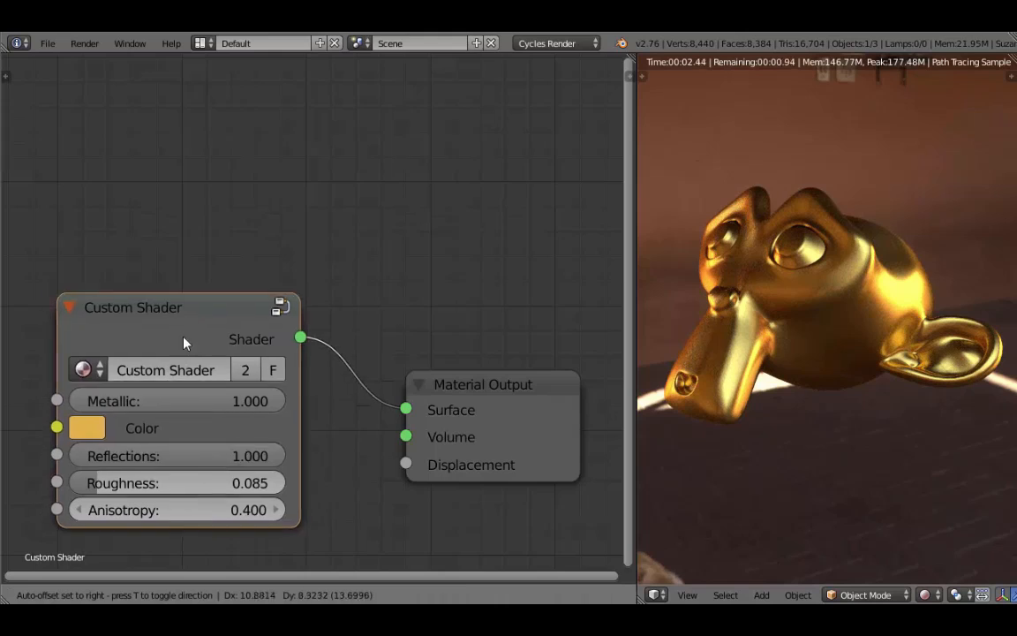
{"action": "left_click", "coordinate": [176, 346]}
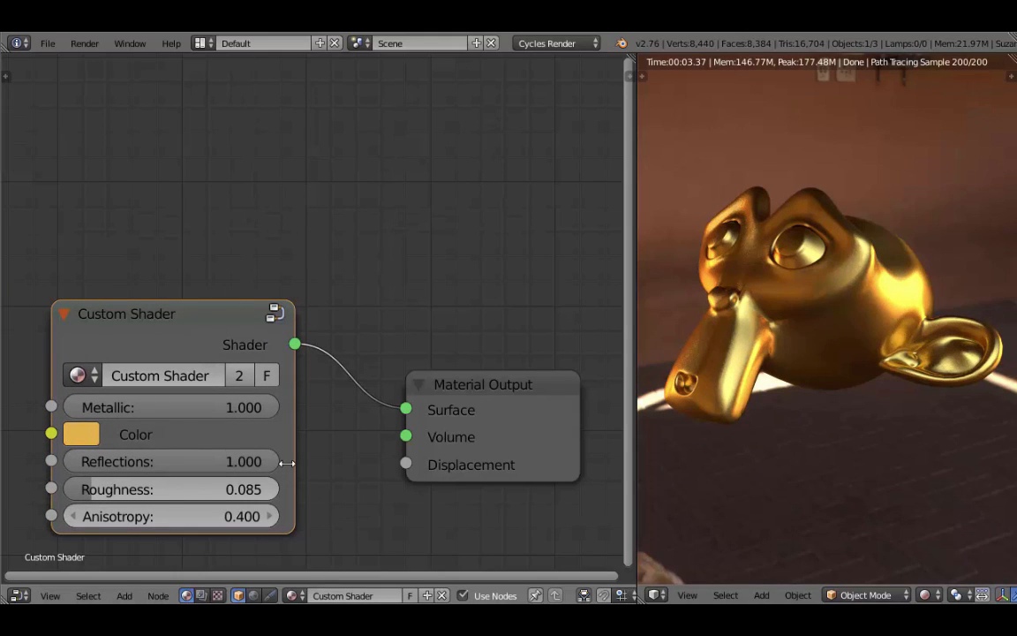
Recolour the Custom Shader violet-blue with Metallic at 0.000, and raise Metallic to 1.000
{"action": "middle_click_drag", "start_coordinate": [261, 340], "coordinate": [261, 326]}
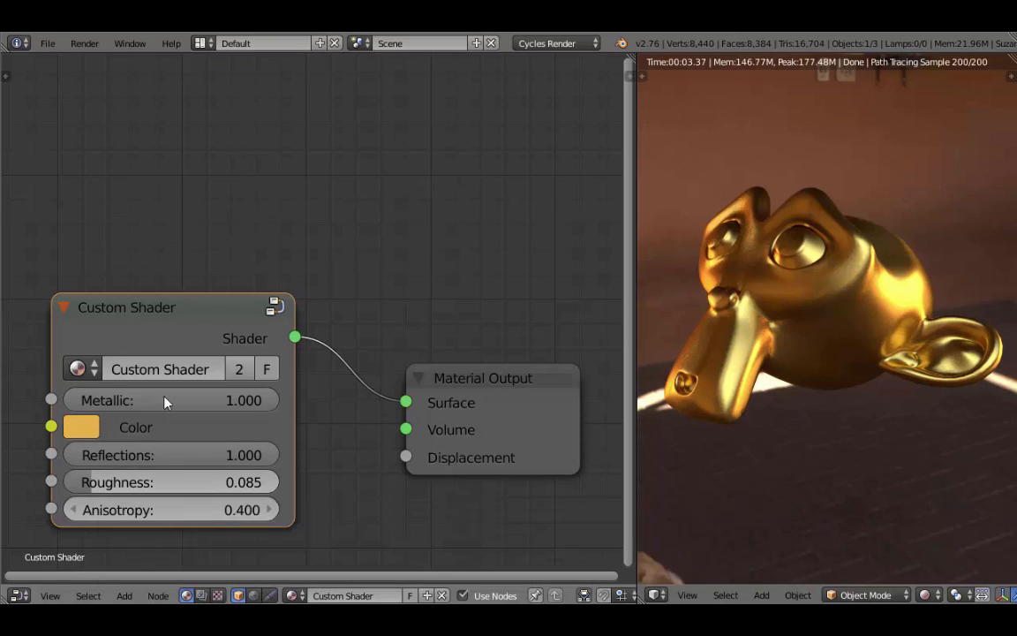
{"action": "left_click_drag", "start_coordinate": [249, 402], "coordinate": [195, 417]}
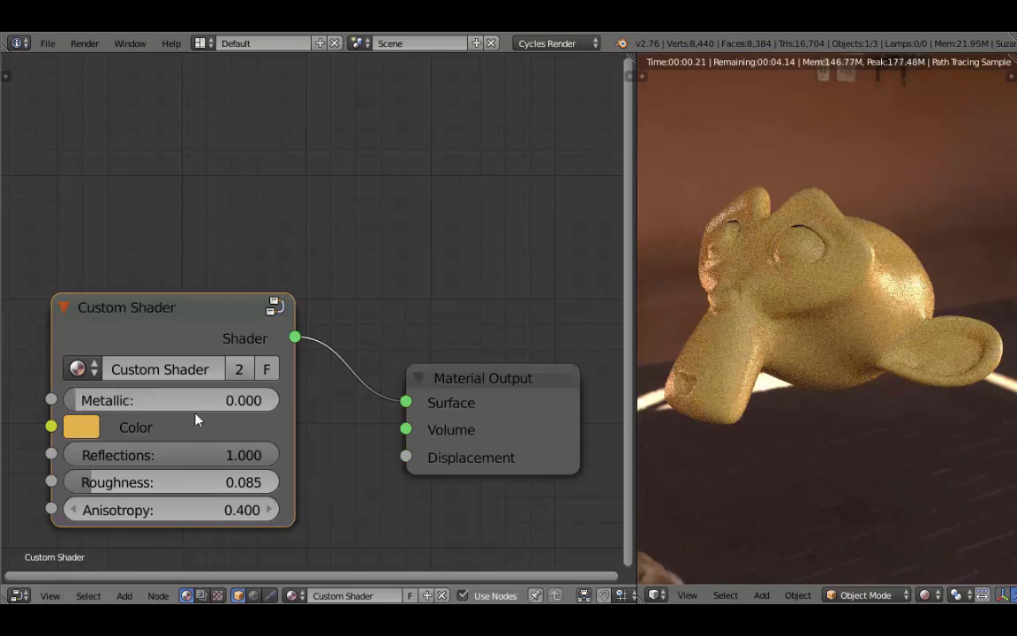
{"action": "left_click", "coordinate": [84, 427]}
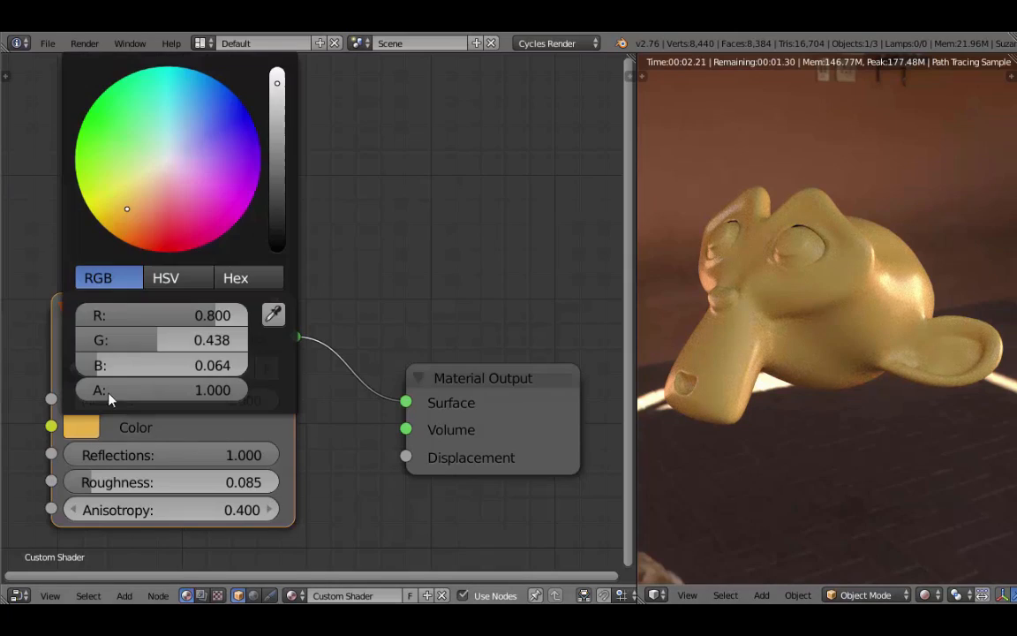
{"action": "left_click_drag", "start_coordinate": [127, 215], "coordinate": [226, 132]}
{"action": "left_click_drag", "start_coordinate": [90, 399], "coordinate": [265, 399]}
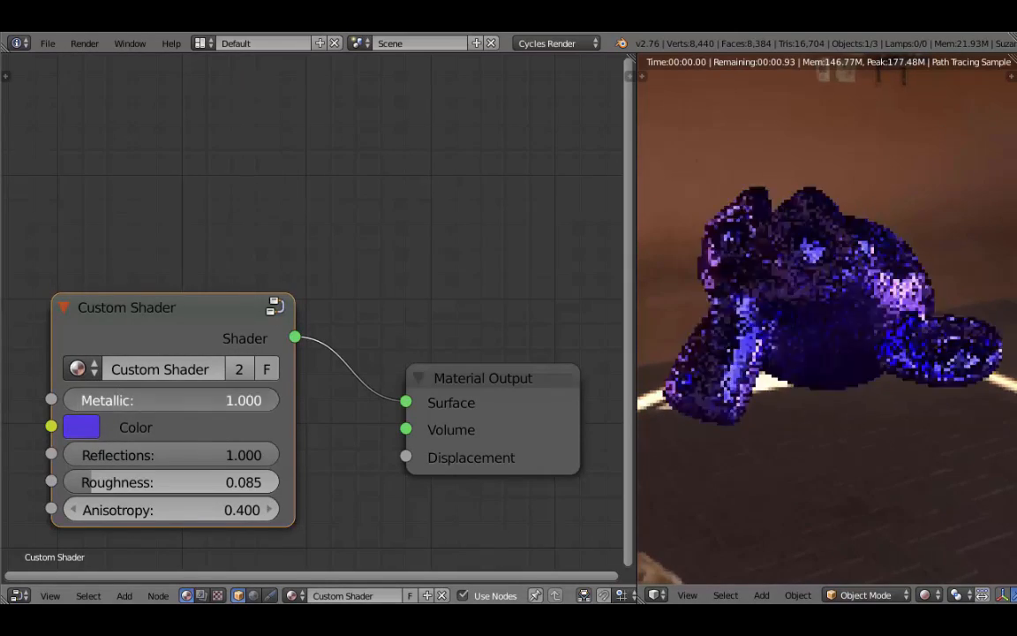
Change the Custom Shader's colour to a purer blue and set Metallic to 0.000
{"action": "left_click", "coordinate": [88, 431]}
{"action": "mouse_move", "coordinate": [243, 139]}
{"action": "left_mouse_down"}
{"action": "mouse_move", "coordinate": [211, 209]}
{"action": "mouse_move", "coordinate": [145, 228]}
{"action": "mouse_move", "coordinate": [122, 216]}
{"action": "mouse_move", "coordinate": [177, 229]}
{"action": "mouse_move", "coordinate": [209, 208]}
{"action": "mouse_move", "coordinate": [220, 103]}
{"action": "left_mouse_up"}
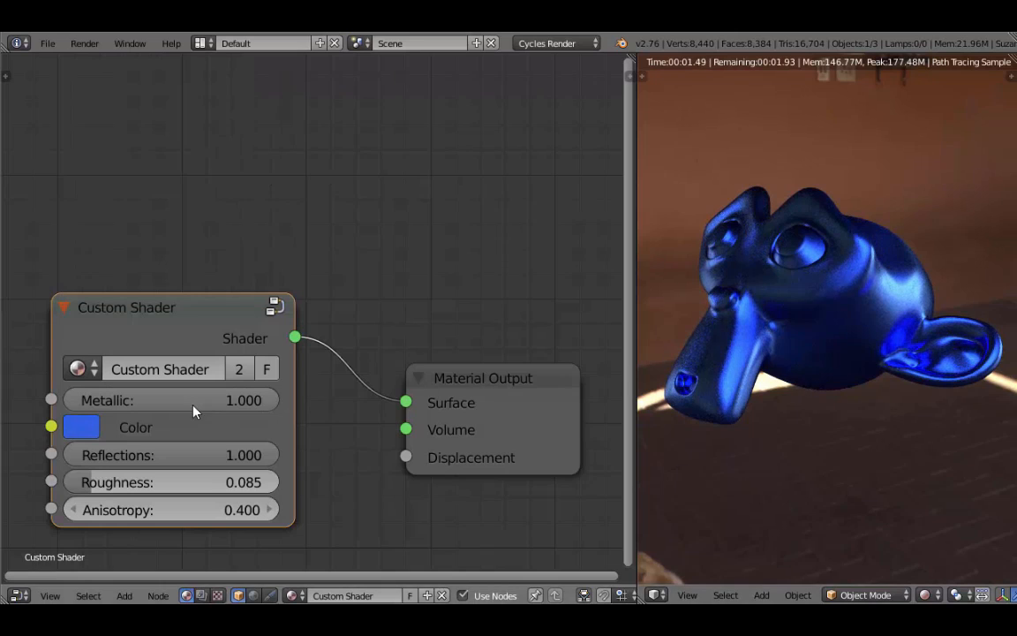
{"action": "left_click_drag", "start_coordinate": [244, 407], "coordinate": [177, 407]}
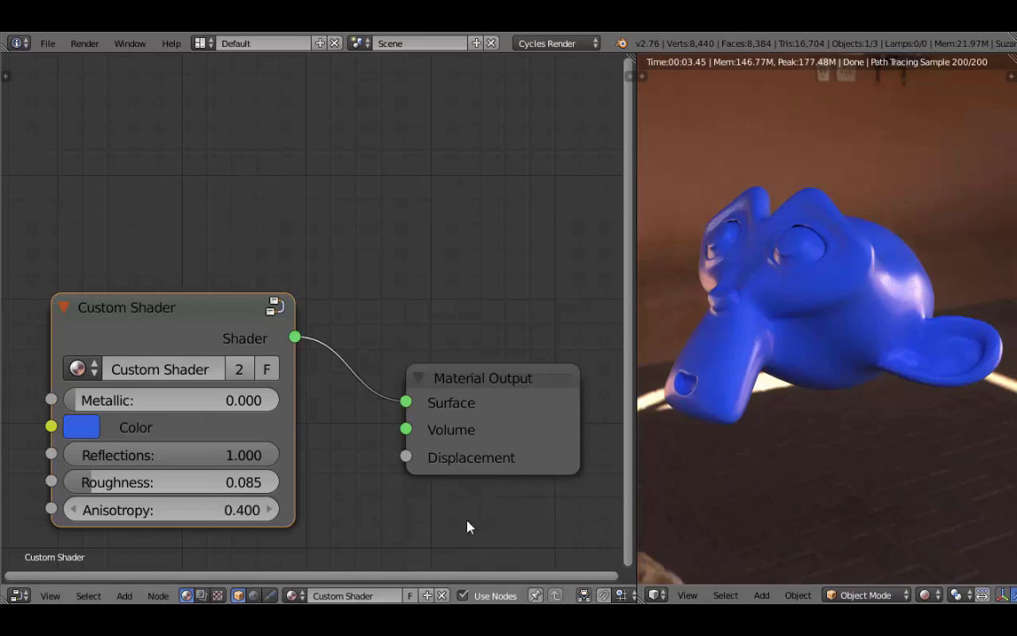
Unlink the Custom Shader material from the monkey head, create a new default material, and adjust its Material Output node's position
{"action": "left_click", "coordinate": [442, 596]}
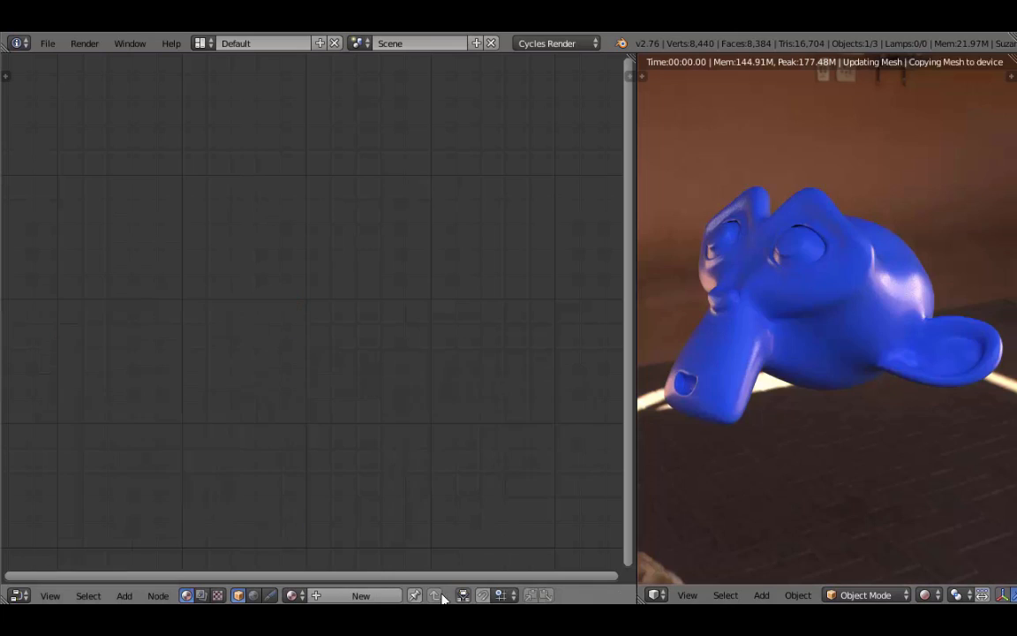
{"action": "left_click", "coordinate": [359, 596]}
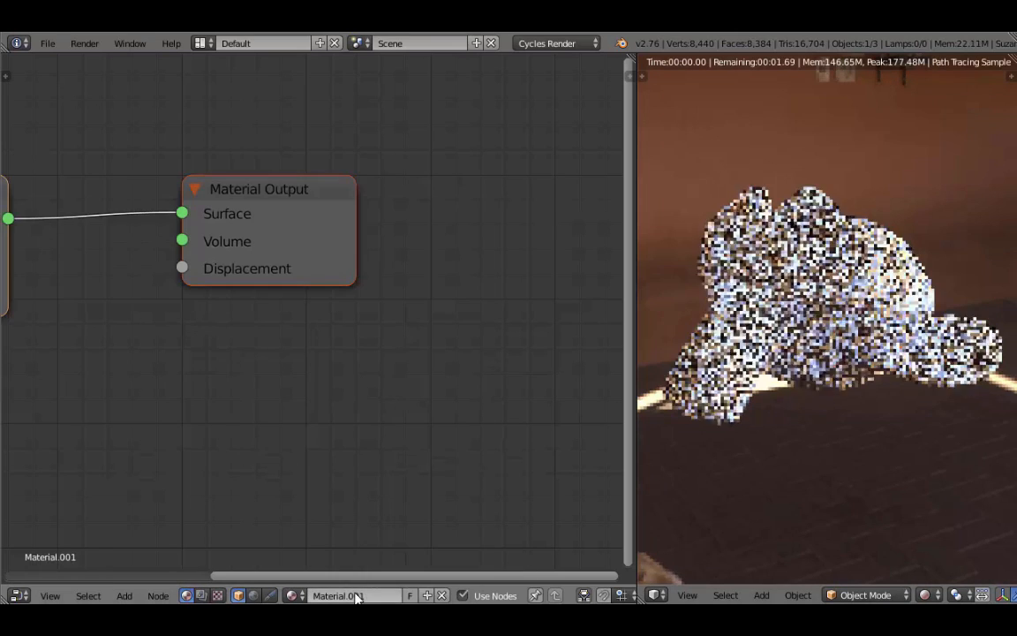
{"action": "middle_click_drag", "start_coordinate": [380, 440], "coordinate": [586, 470]}
{"action": "middle_click_drag", "start_coordinate": [236, 393], "coordinate": [282, 404]}
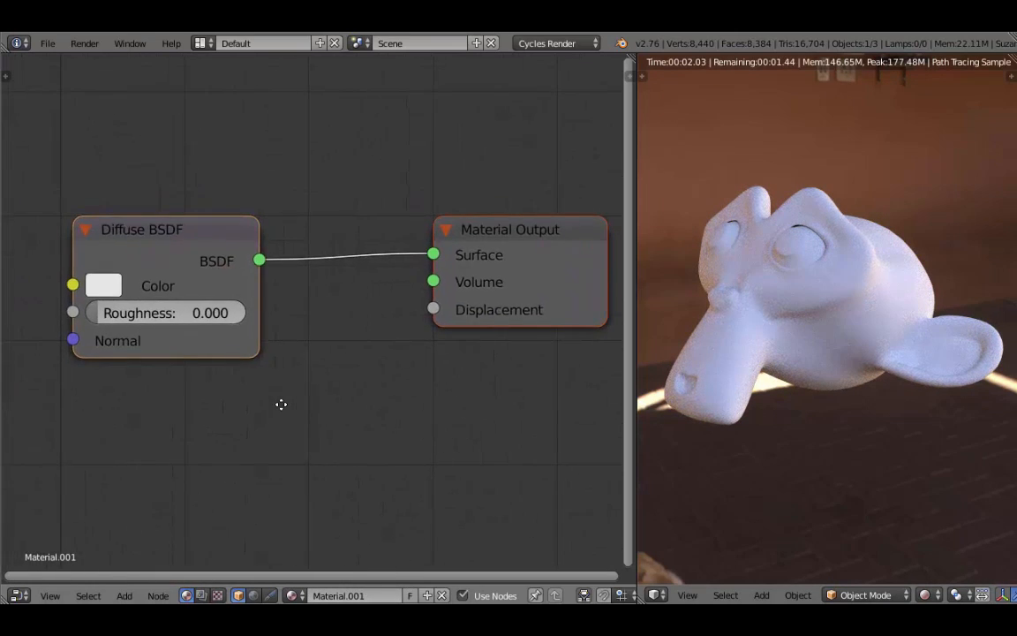
{"action": "left_click_drag", "start_coordinate": [568, 252], "coordinate": [548, 254]}
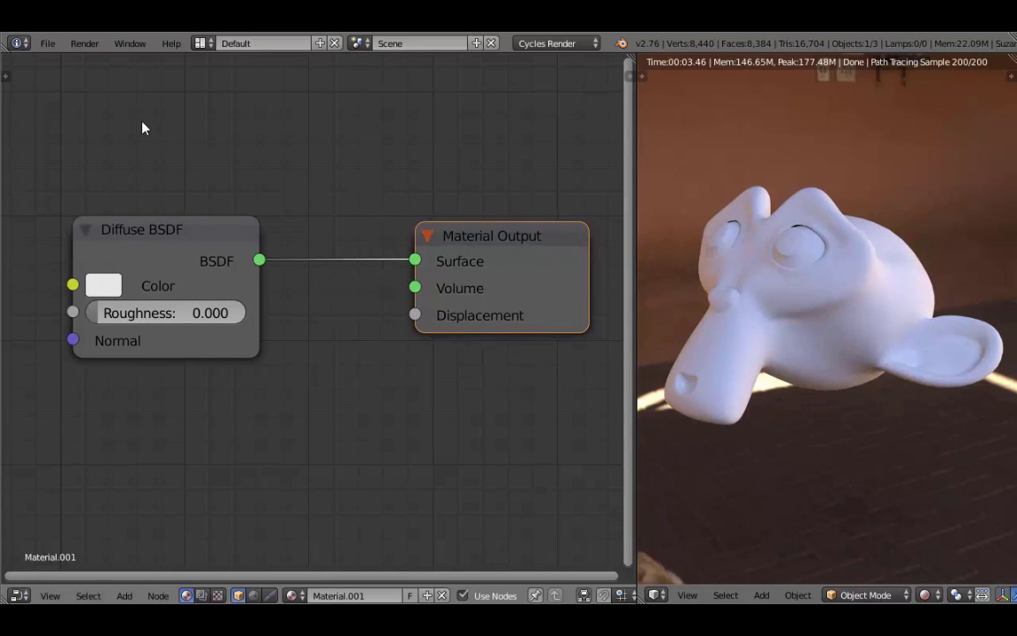
Search the add-ons in the user preferences for "node" and check that Node Wrangler is enabled
{"action": "left_click", "coordinate": [48, 43]}
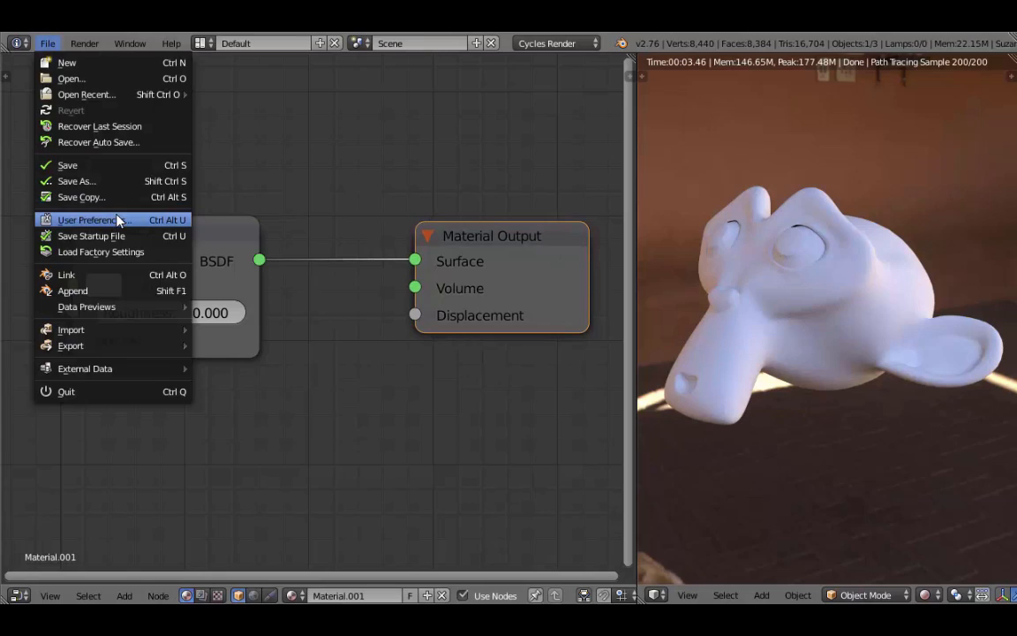
{"action": "left_click", "coordinate": [119, 220]}
{"action": "left_click_drag", "start_coordinate": [118, 40], "coordinate": [517, 119]}
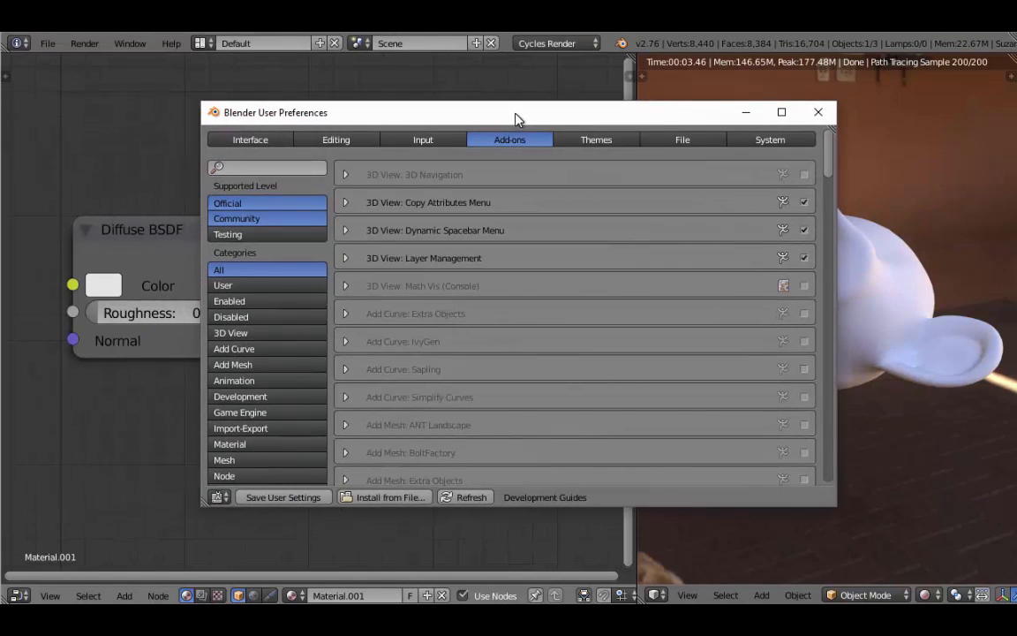
{"action": "left_click", "coordinate": [295, 165]}
{"action": "type", "text": "node"}
{"action": "key", "text": "Return"}
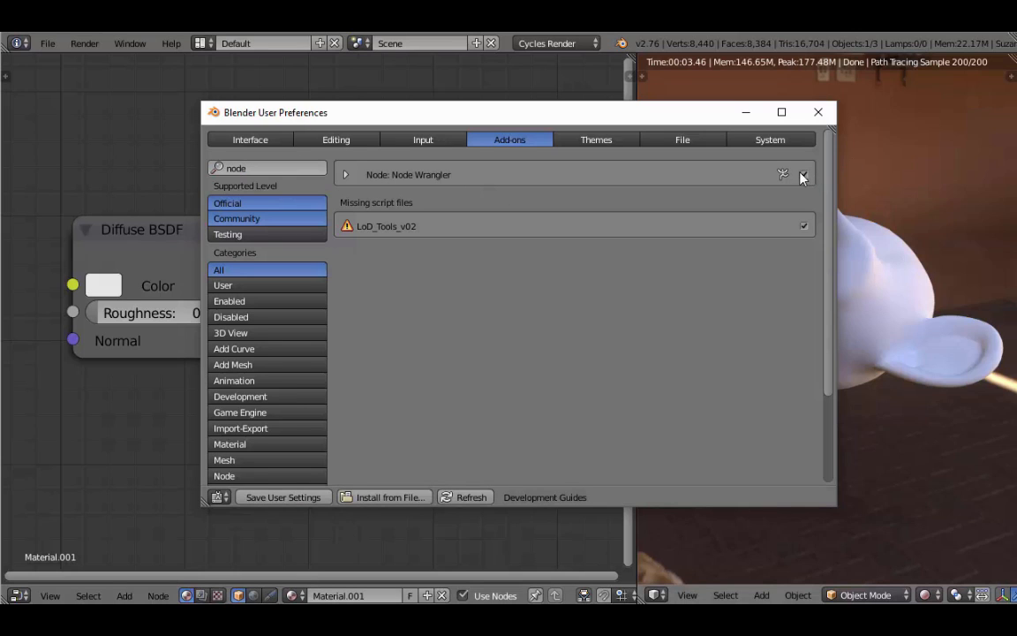
{"action": "left_click", "coordinate": [819, 113]}
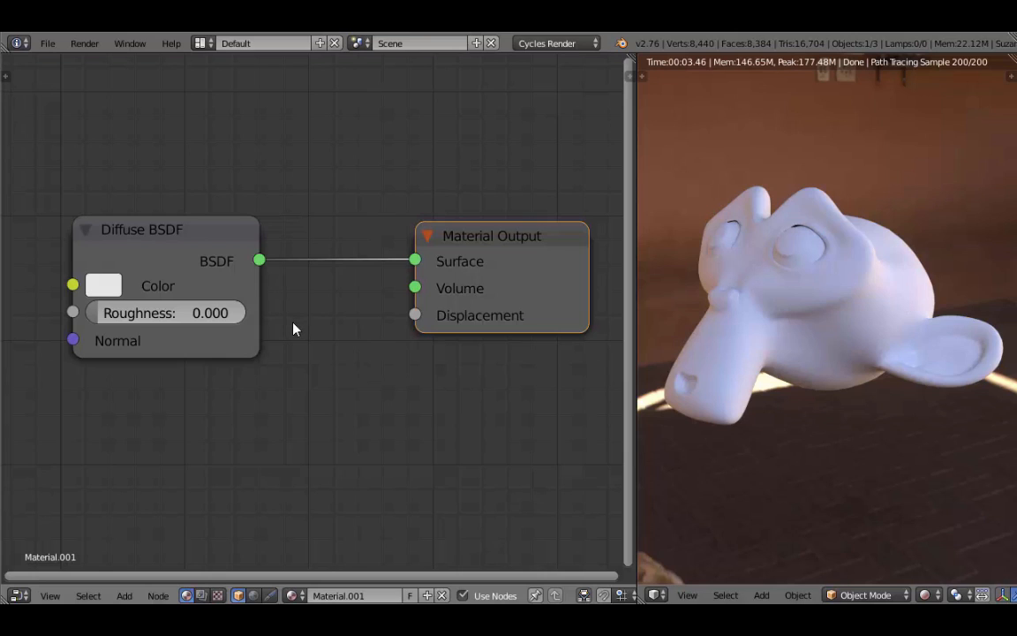
Spread the Diffuse BSDF and Material Output nodes far apart to make room for more nodes between them
{"action": "left_click", "coordinate": [218, 256]}
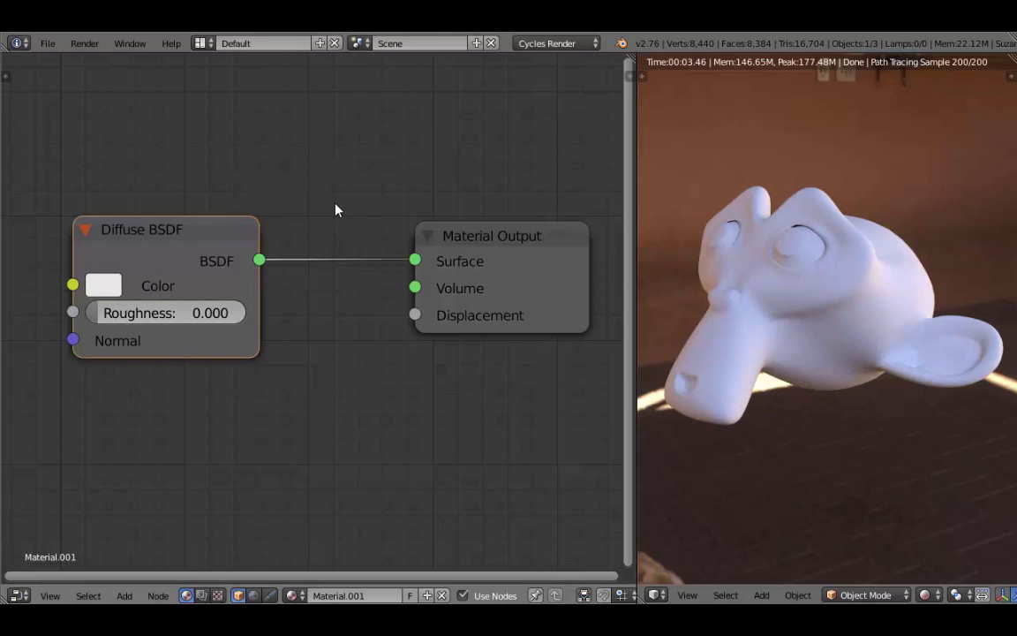
{"action": "scroll", "coordinate": [367, 279], "scroll_direction": "down", "scroll_amount": 3}
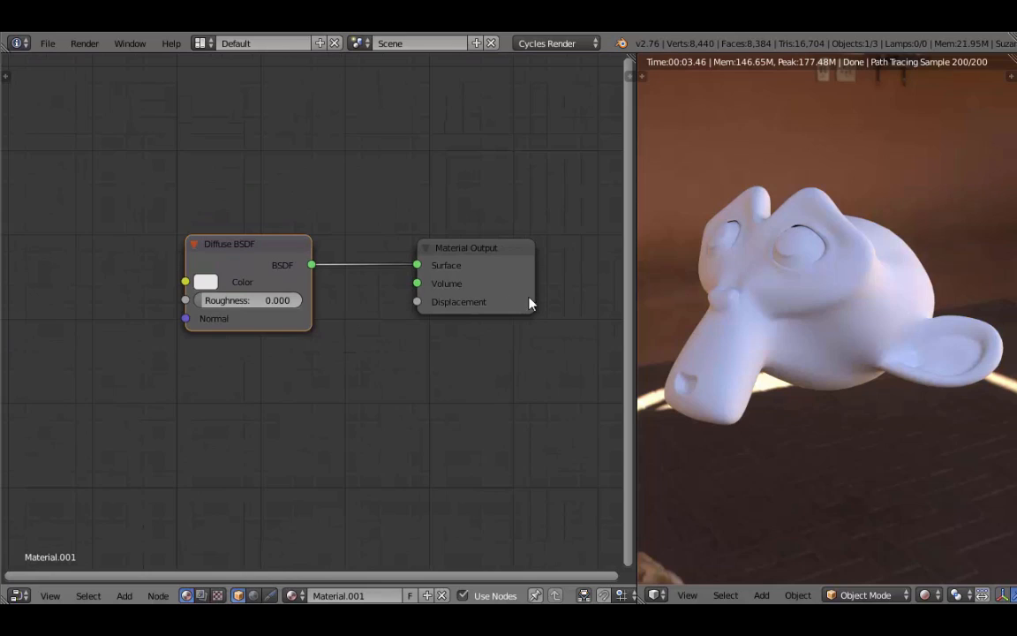
{"action": "left_click_drag", "start_coordinate": [451, 267], "coordinate": [578, 311]}
{"action": "left_click_drag", "start_coordinate": [205, 288], "coordinate": [110, 288]}
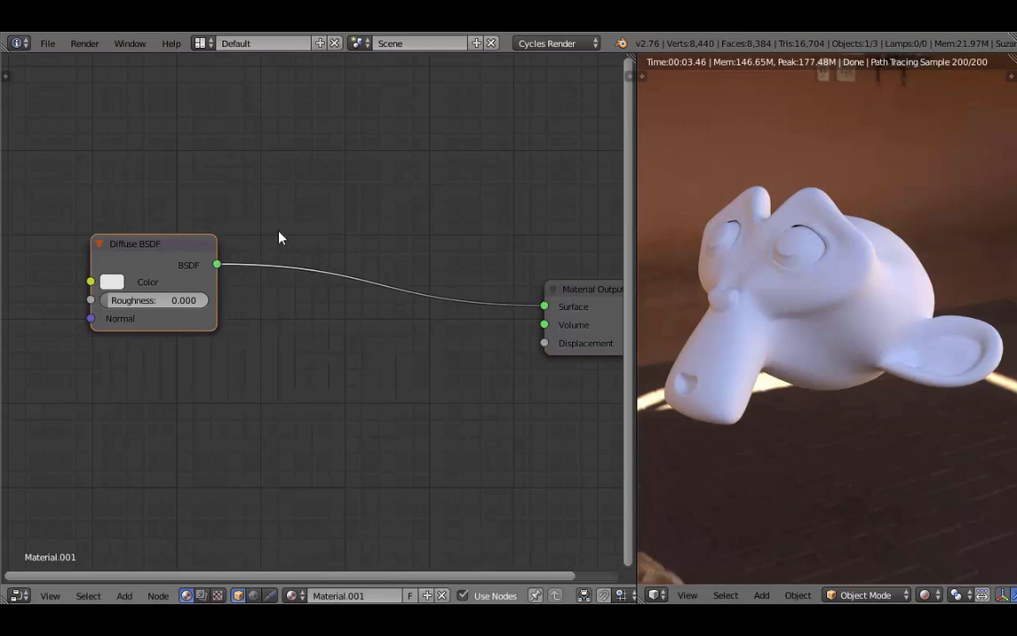
{"action": "middle_click_drag", "start_coordinate": [271, 356], "coordinate": [323, 348]}
{"action": "left_click_drag", "start_coordinate": [213, 245], "coordinate": [178, 249]}
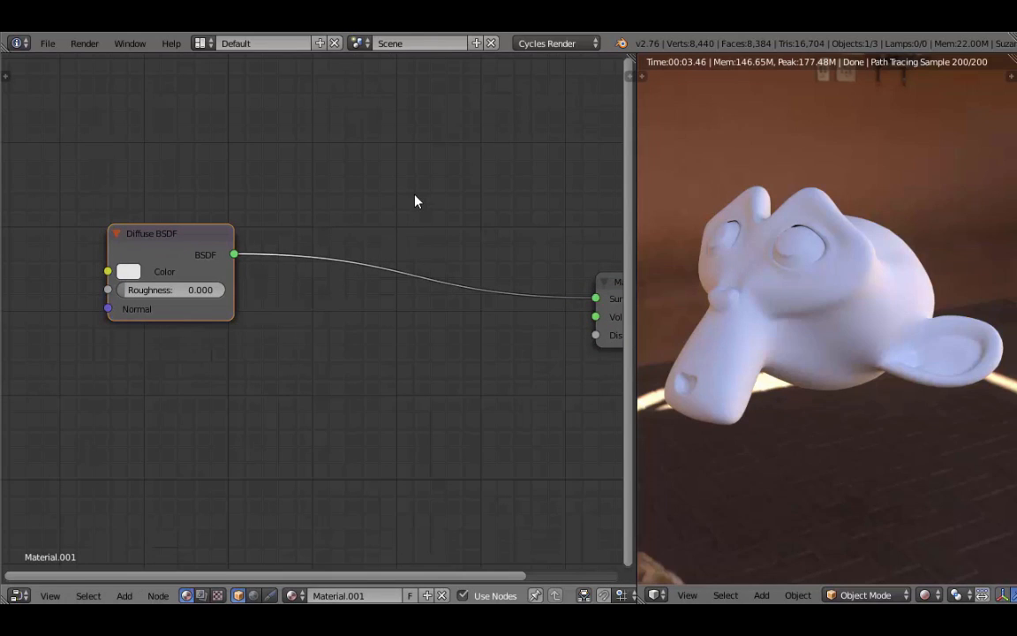
{"action": "key", "text": "shift+a"}
{"action": "mouse_move", "coordinate": [409, 154]}
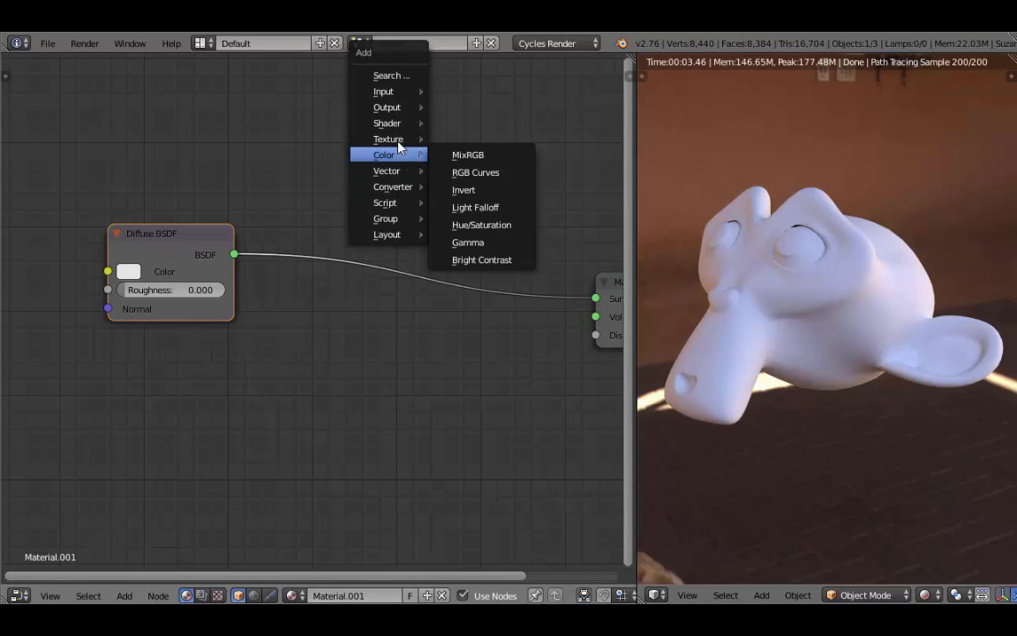
{"action": "mouse_move", "coordinate": [380, 123]}
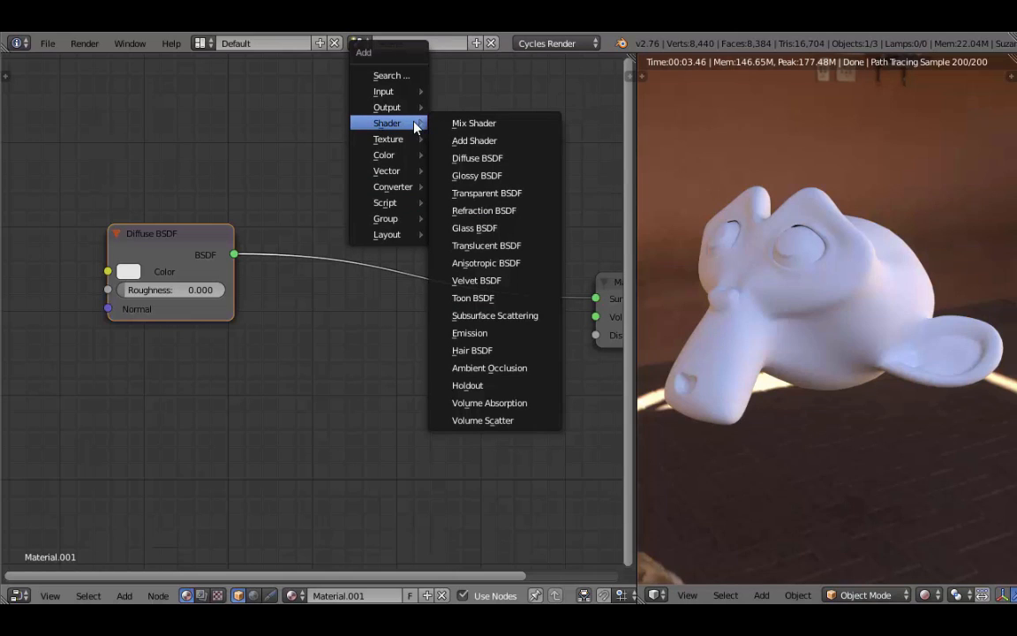
{"action": "key", "text": "F9"}
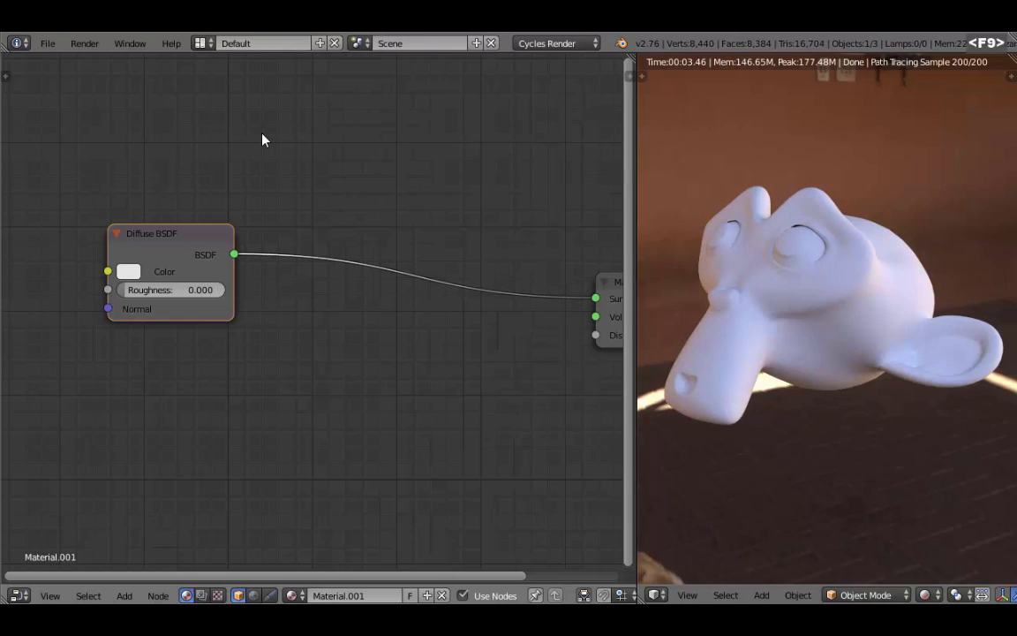
Add a Glossy BSDF shader node and place it directly below the Diffuse BSDF node
{"action": "middle_click_drag", "start_coordinate": [163, 191], "coordinate": [185, 190]}
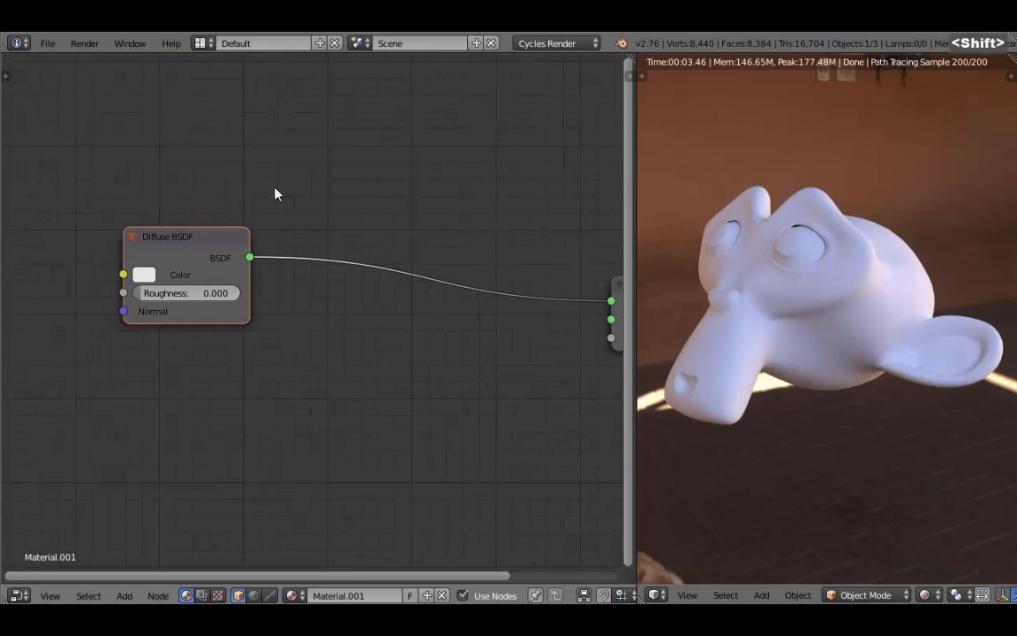
{"action": "key", "text": "shift+a"}
{"action": "mouse_move", "coordinate": [265, 124]}
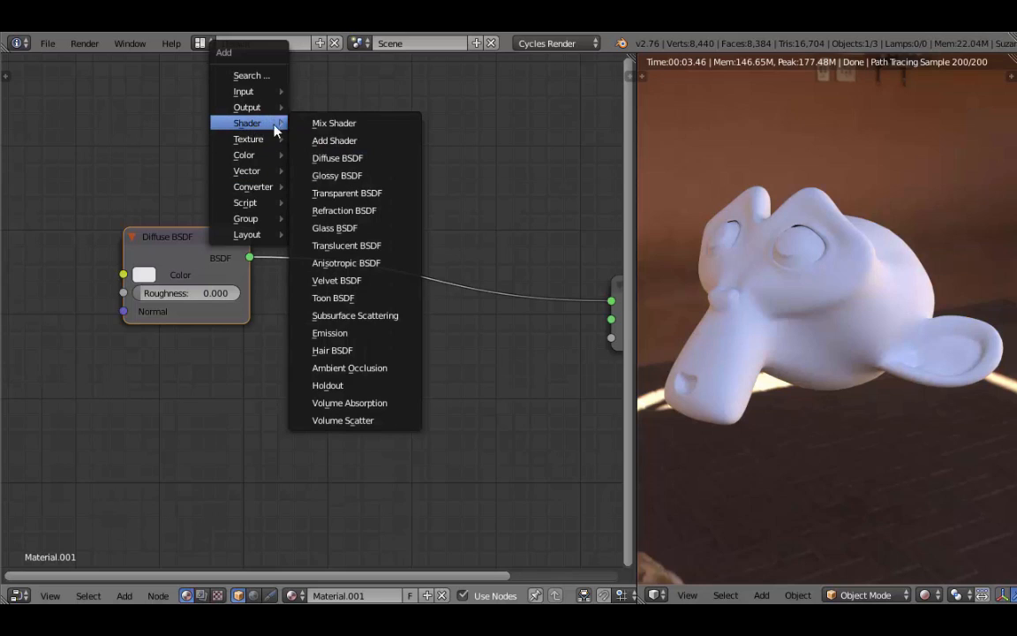
{"action": "left_click", "coordinate": [379, 175]}
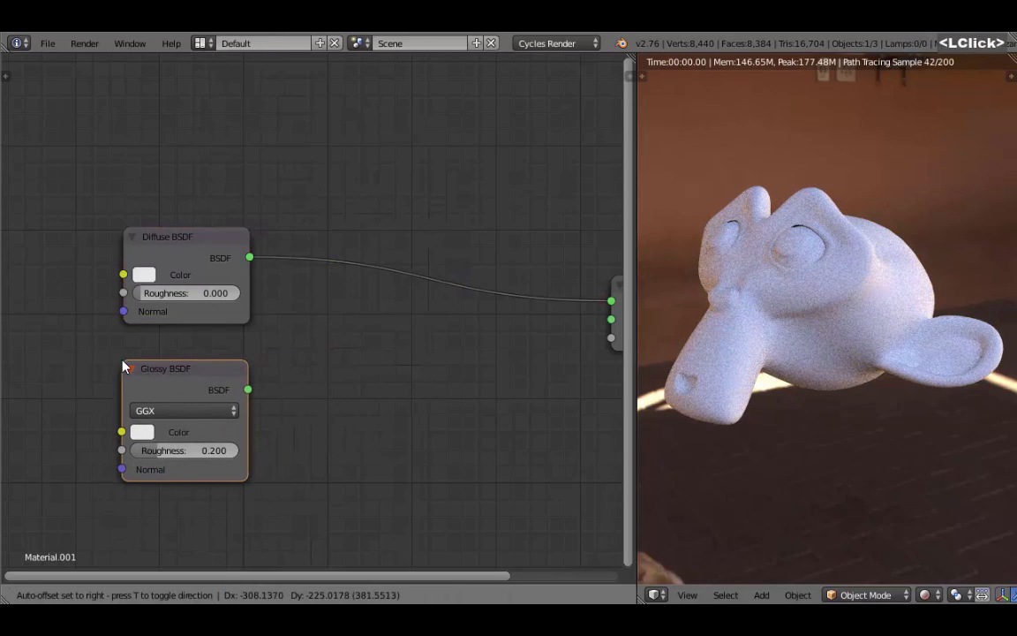
{"action": "left_click", "coordinate": [124, 368]}
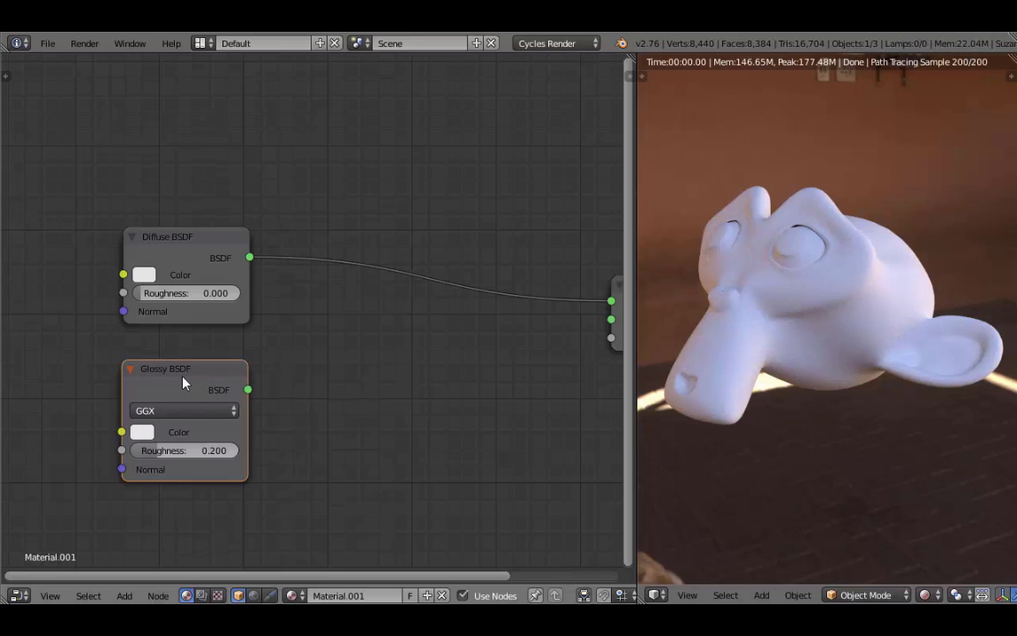
Preview the Glossy BSDF and Diffuse BSDF shaders alternately on the monkey head to compare their looks
{"action": "key", "text": "ctrl+shift"}
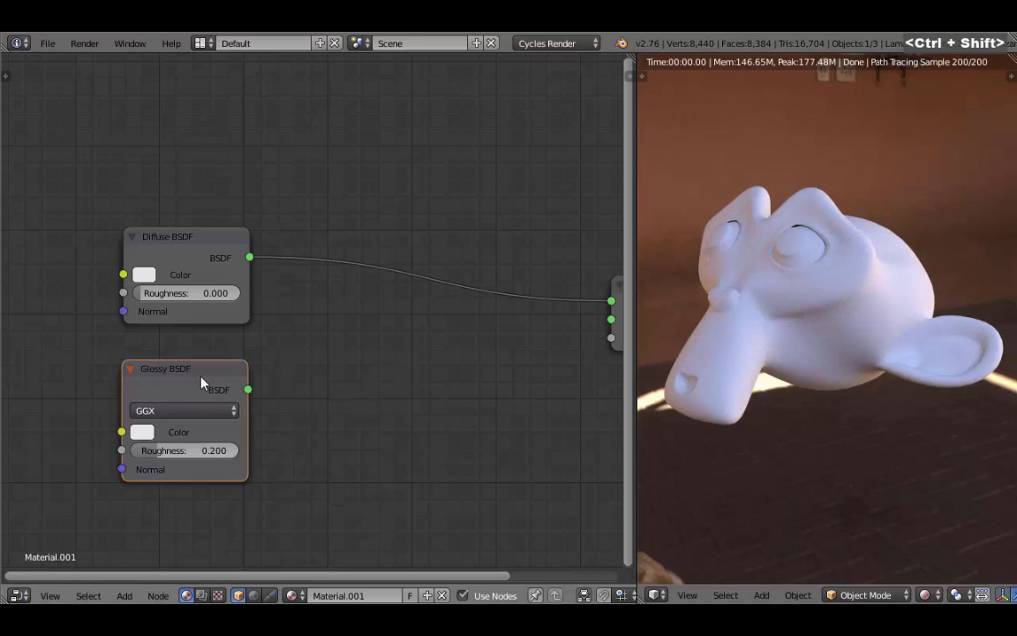
{"action": "left_click", "coordinate": [201, 383], "text": "ctrl+shift"}
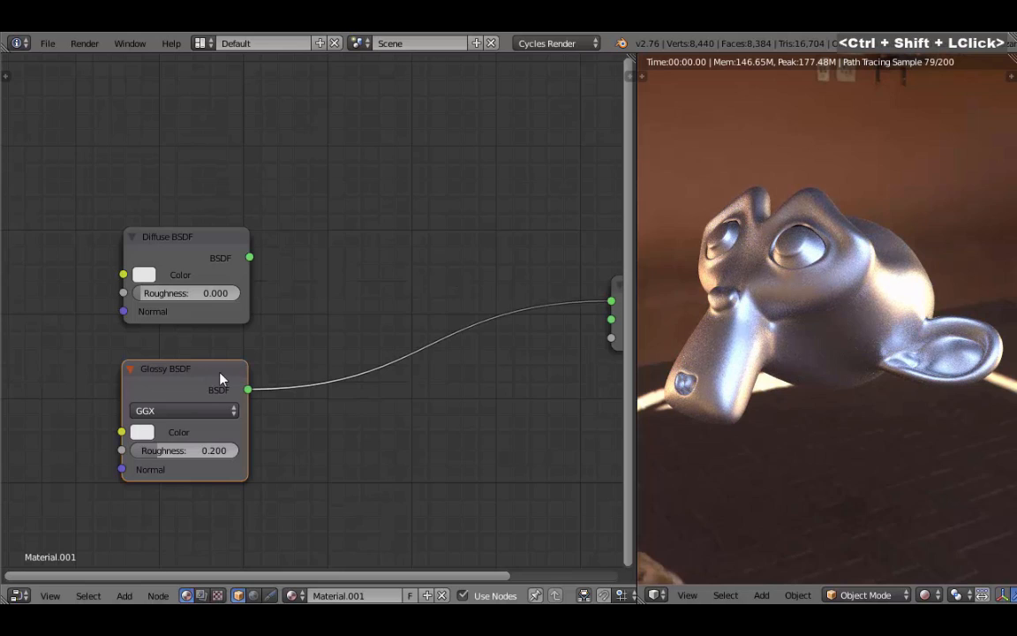
{"action": "middle_click_drag", "start_coordinate": [440, 335], "coordinate": [227, 352]}
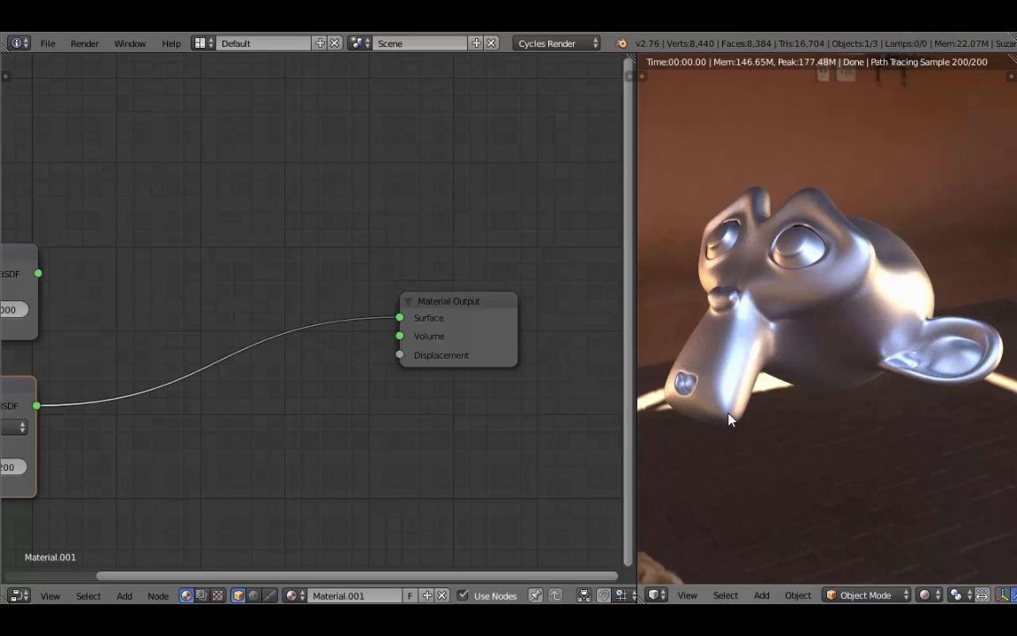
{"action": "middle_click_drag", "start_coordinate": [231, 455], "coordinate": [356, 395]}
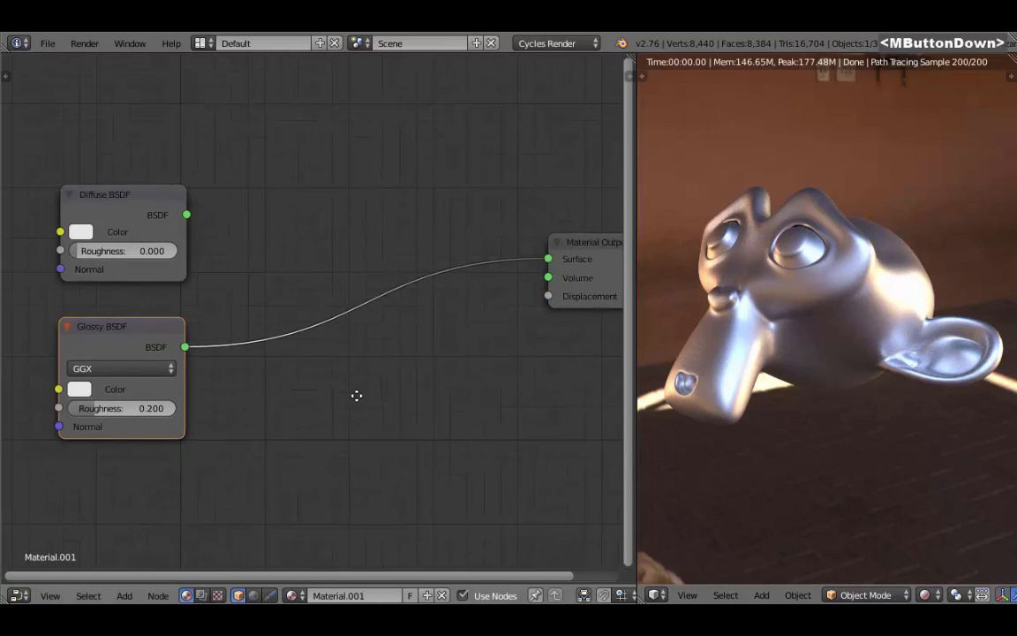
{"action": "left_click", "coordinate": [127, 203], "text": "ctrl+shift"}
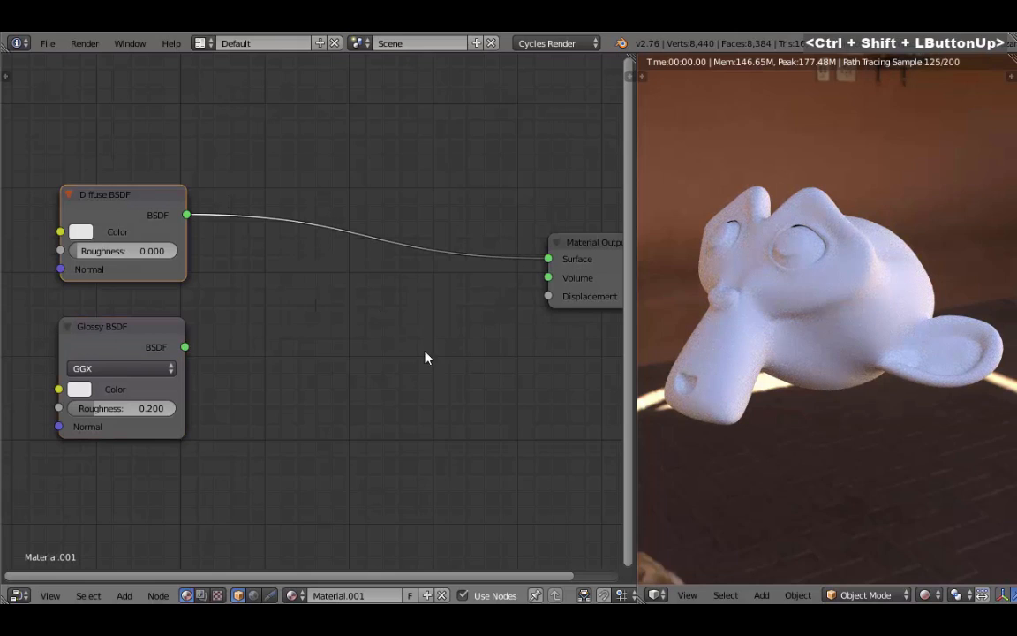
{"action": "left_click", "coordinate": [131, 341], "text": "ctrl+shift"}
{"action": "left_click", "coordinate": [134, 257], "text": "ctrl+shift"}
{"action": "left_click", "coordinate": [132, 334], "text": "ctrl+shift"}
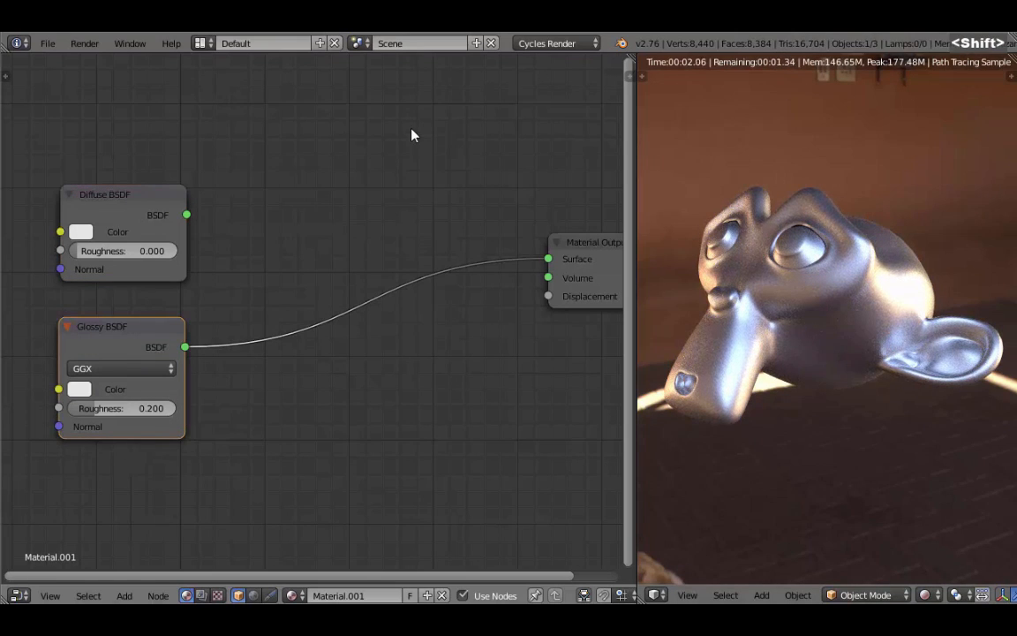
Add a Mix Shader fed by the Diffuse BSDF first and the Glossy BSDF second, and connect it to the output's Surface
{"action": "key", "text": "shift+a"}
{"action": "mouse_move", "coordinate": [413, 132]}
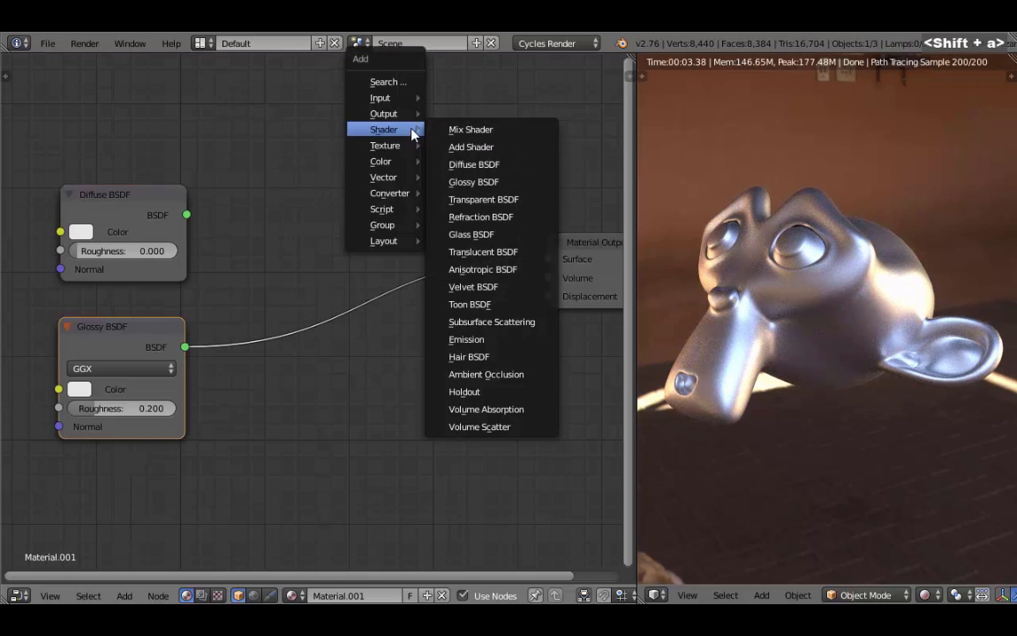
{"action": "left_click", "coordinate": [509, 129]}
{"action": "left_click", "coordinate": [326, 143]}
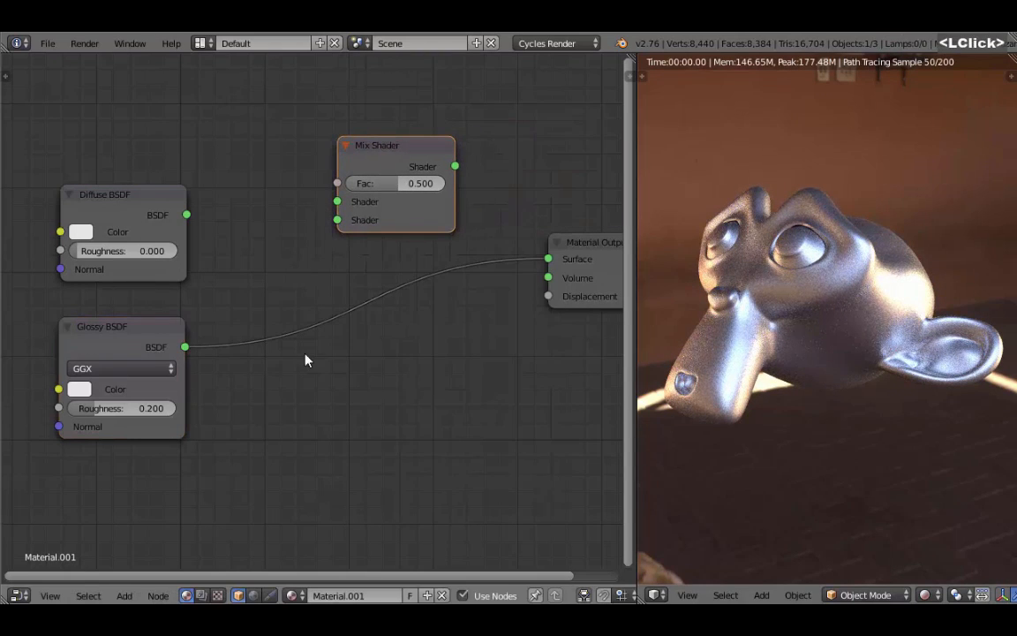
{"action": "left_click_drag", "start_coordinate": [187, 215], "coordinate": [340, 206]}
{"action": "left_click_drag", "start_coordinate": [184, 347], "coordinate": [392, 240]}
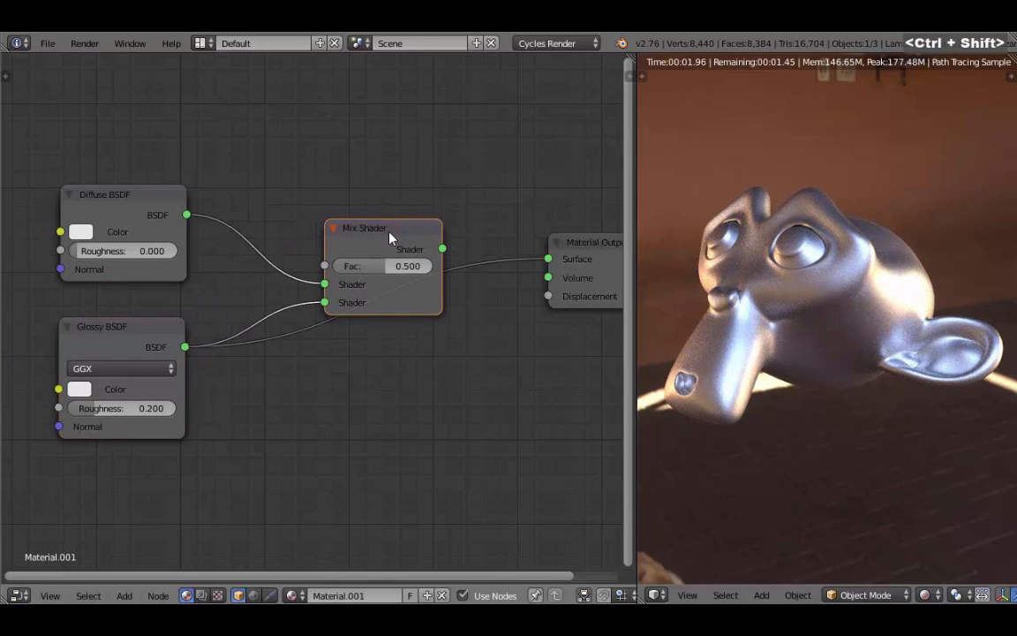
{"action": "left_click", "coordinate": [389, 236], "text": "ctrl+shift"}
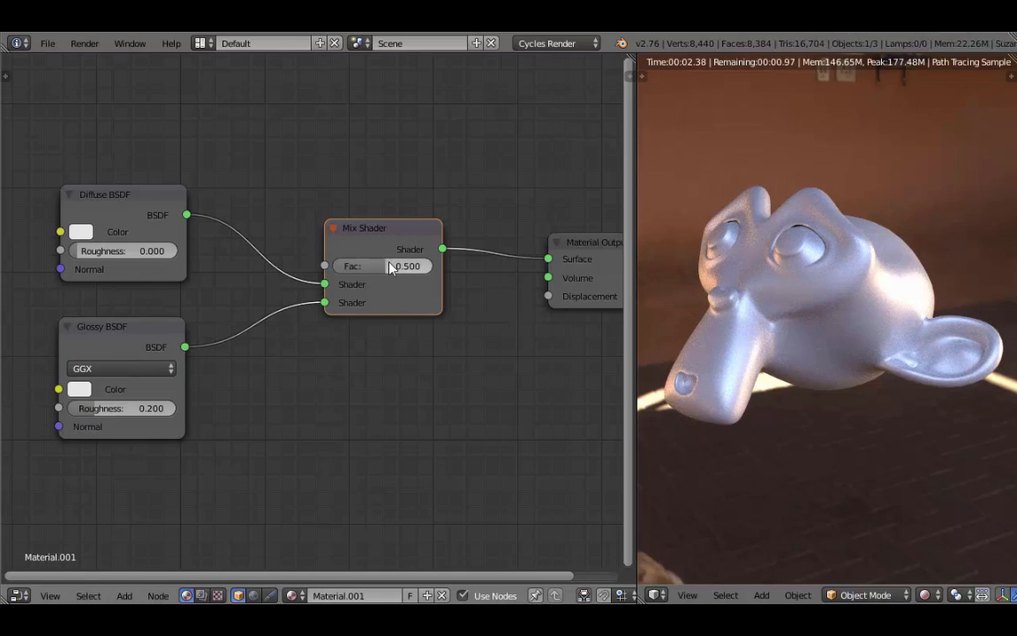
Try the Mix Shader's factor at 0.000 and 1.000, and leave it at 0.436
{"action": "scroll", "coordinate": [384, 279], "scroll_direction": "up", "scroll_amount": 3}
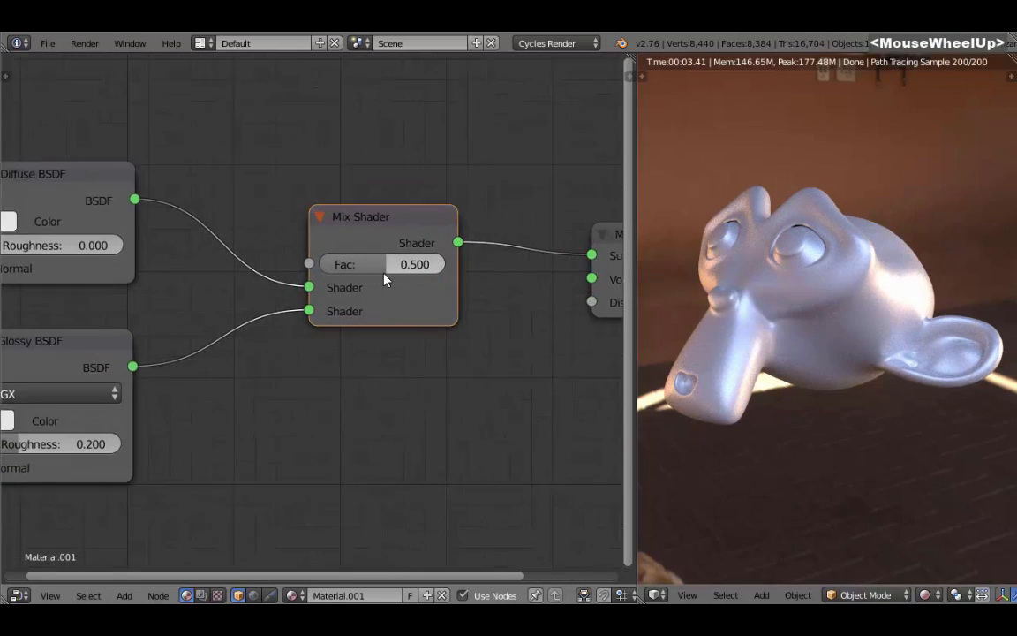
{"action": "left_click_drag", "start_coordinate": [388, 275], "coordinate": [309, 276]}
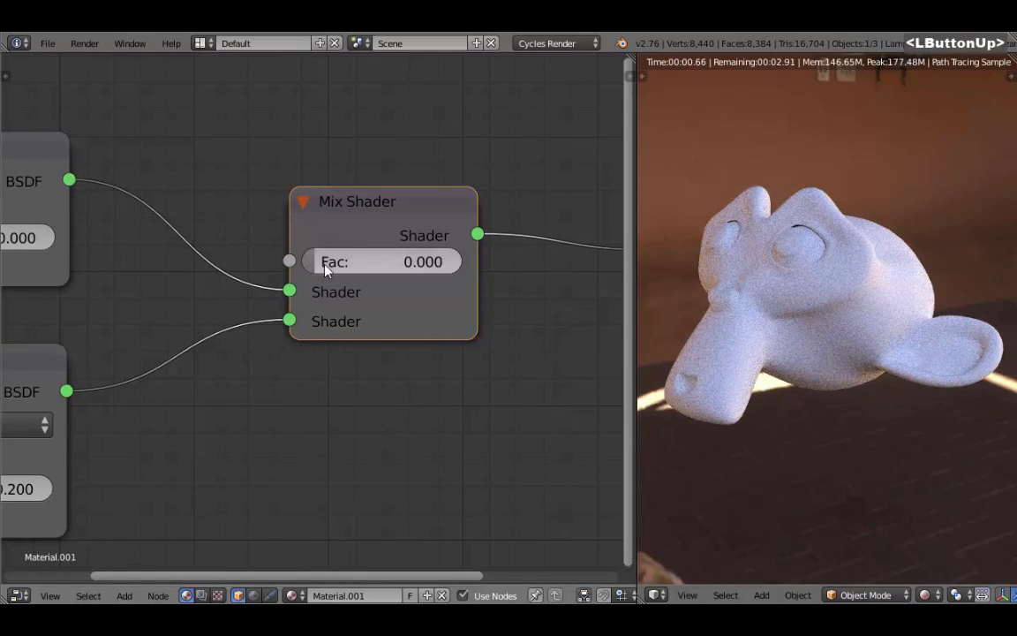
{"action": "left_click_drag", "start_coordinate": [322, 264], "coordinate": [482, 263]}
{"action": "left_click", "coordinate": [288, 323]}
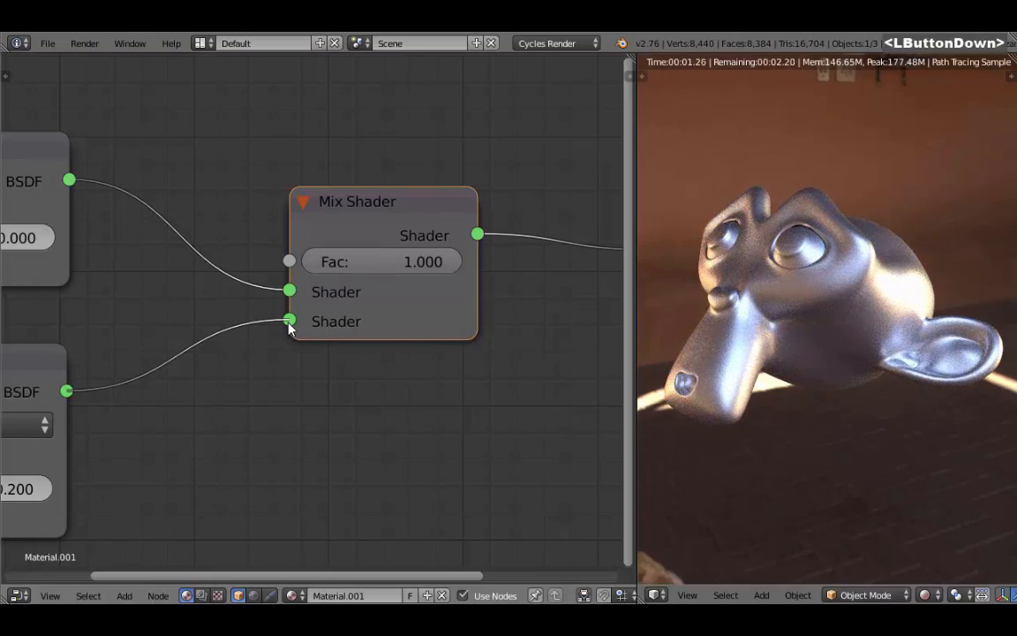
{"action": "left_click_drag", "start_coordinate": [388, 273], "coordinate": [298, 274]}
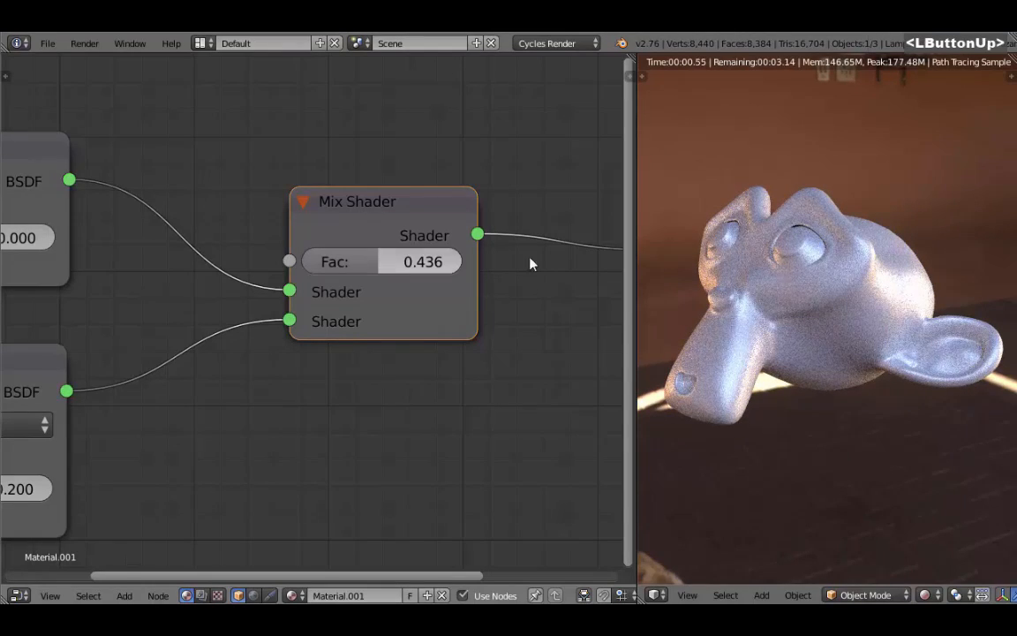
Stack the Diffuse BSDF and Glossy BSDF nodes closely above each other and deselect all nodes
{"action": "middle_click_drag", "start_coordinate": [420, 302], "coordinate": [347, 386]}
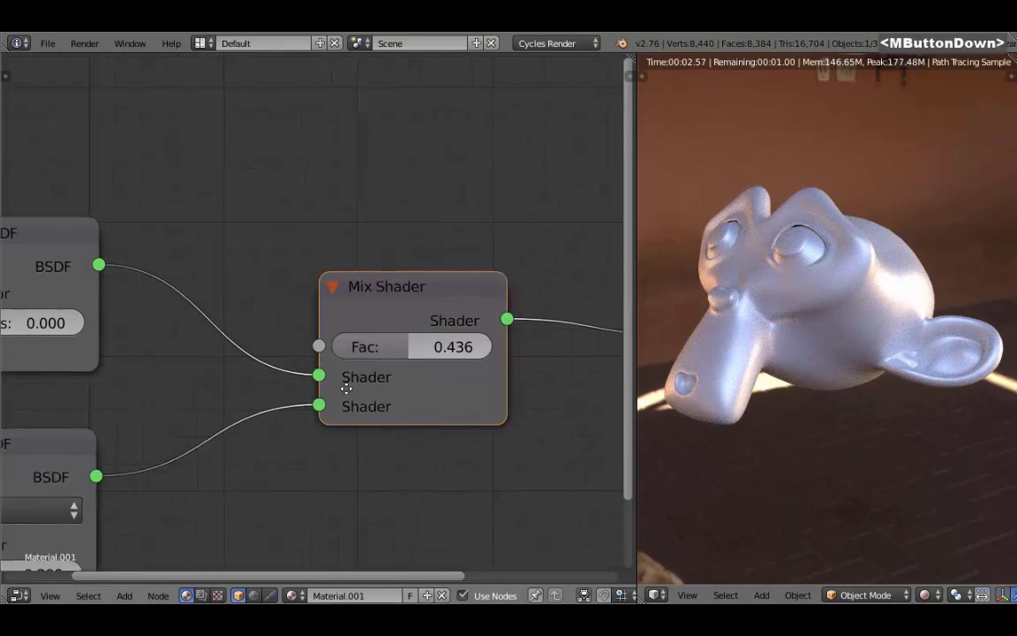
{"action": "scroll", "coordinate": [349, 389], "scroll_direction": "down", "scroll_amount": 2}
{"action": "scroll", "coordinate": [349, 388], "scroll_direction": "down", "scroll_amount": 1}
{"action": "middle_click_drag", "start_coordinate": [312, 343], "coordinate": [311, 228]}
{"action": "left_click_drag", "start_coordinate": [172, 194], "coordinate": [177, 220]}
{"action": "left_click_drag", "start_coordinate": [184, 341], "coordinate": [184, 367]}
{"action": "left_click_drag", "start_coordinate": [181, 229], "coordinate": [181, 253]}
{"action": "key", "text": "a"}
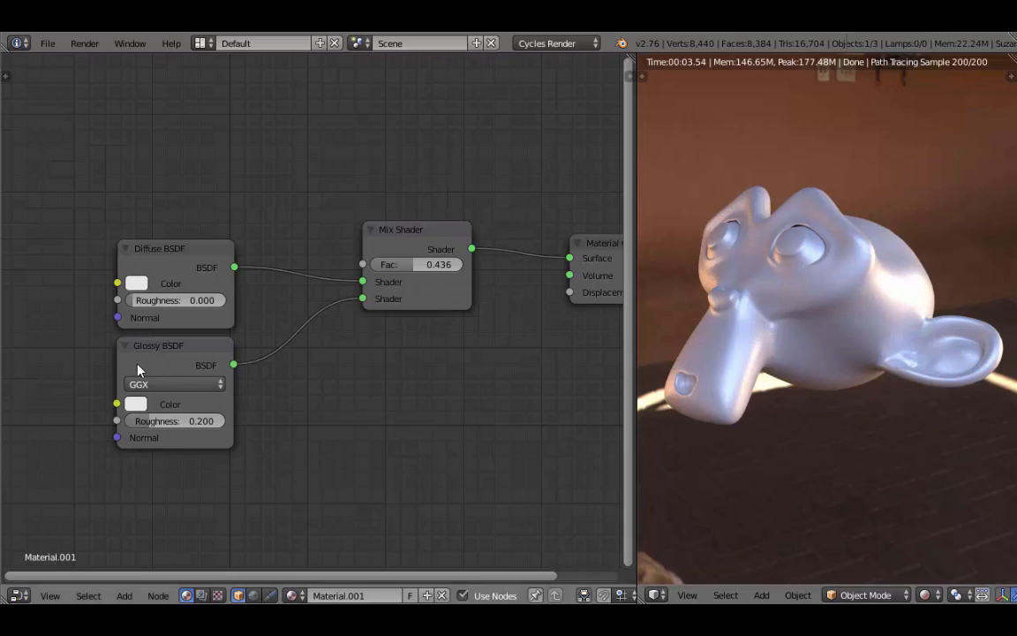
Add a Layer Weight input node above the Diffuse BSDF and preview its Fresnel and Facing outputs on the monkey head
{"action": "middle_click_drag", "start_coordinate": [273, 250], "coordinate": [281, 289]}
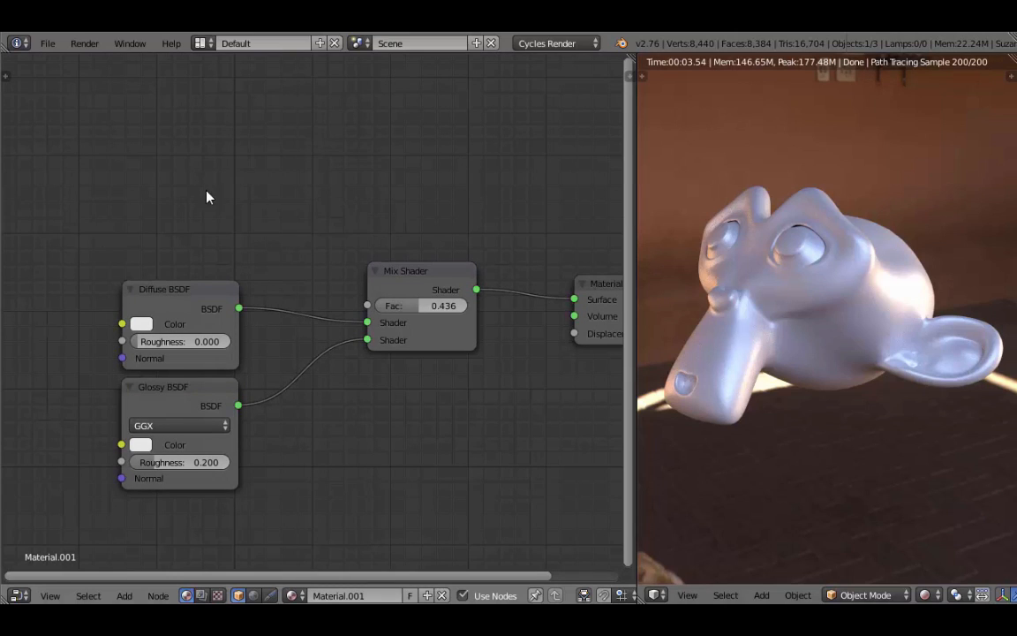
{"action": "key", "text": "shift"}
{"action": "key", "text": "shift+a"}
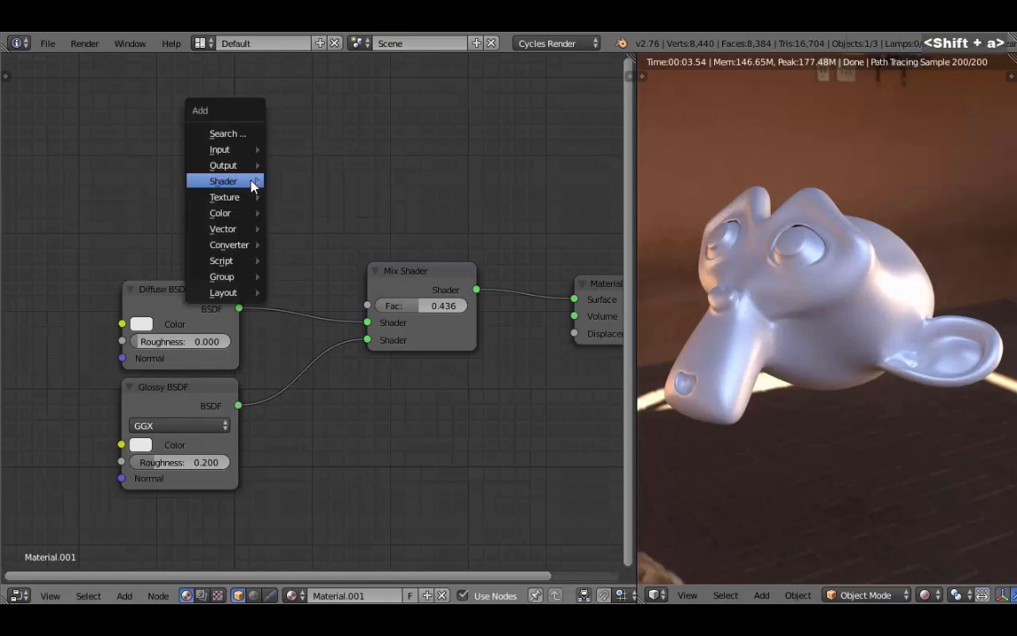
{"action": "mouse_move", "coordinate": [235, 151]}
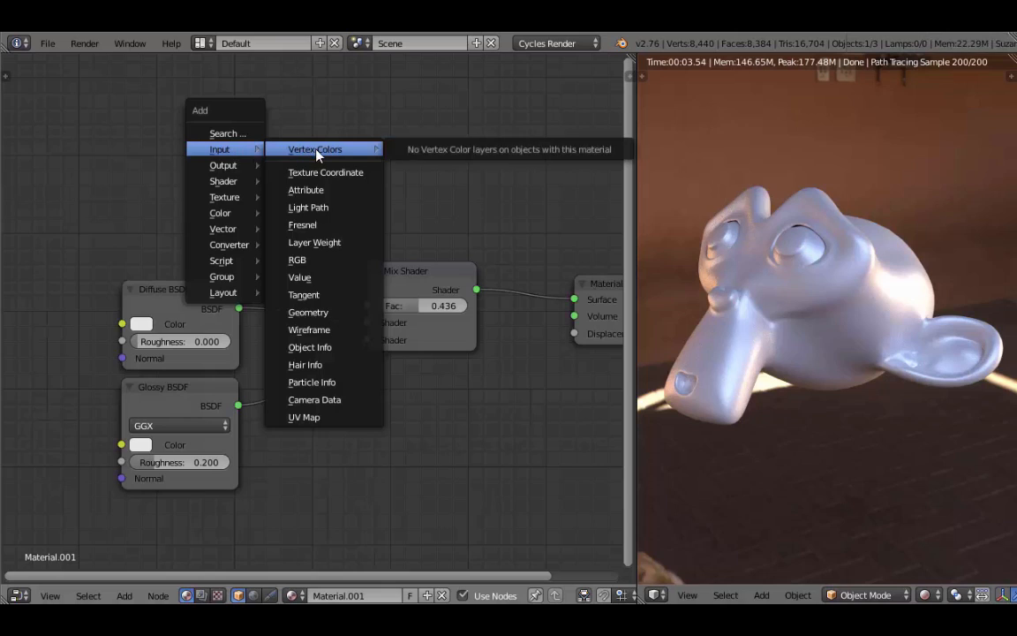
{"action": "left_click", "coordinate": [341, 246]}
{"action": "left_click", "coordinate": [56, 128]}
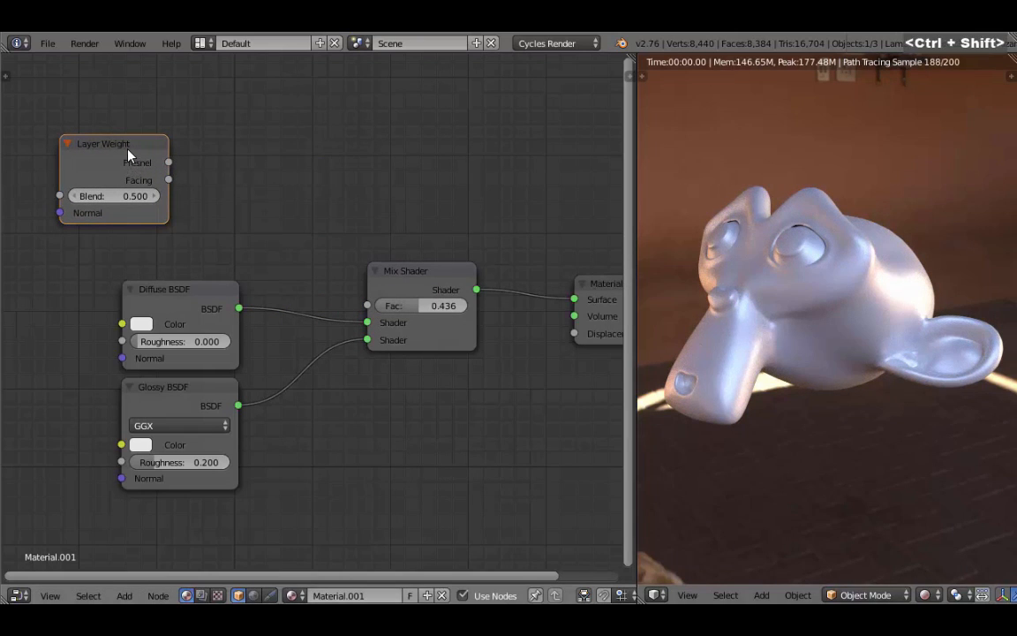
{"action": "left_click", "coordinate": [128, 155], "text": "ctrl+shift"}
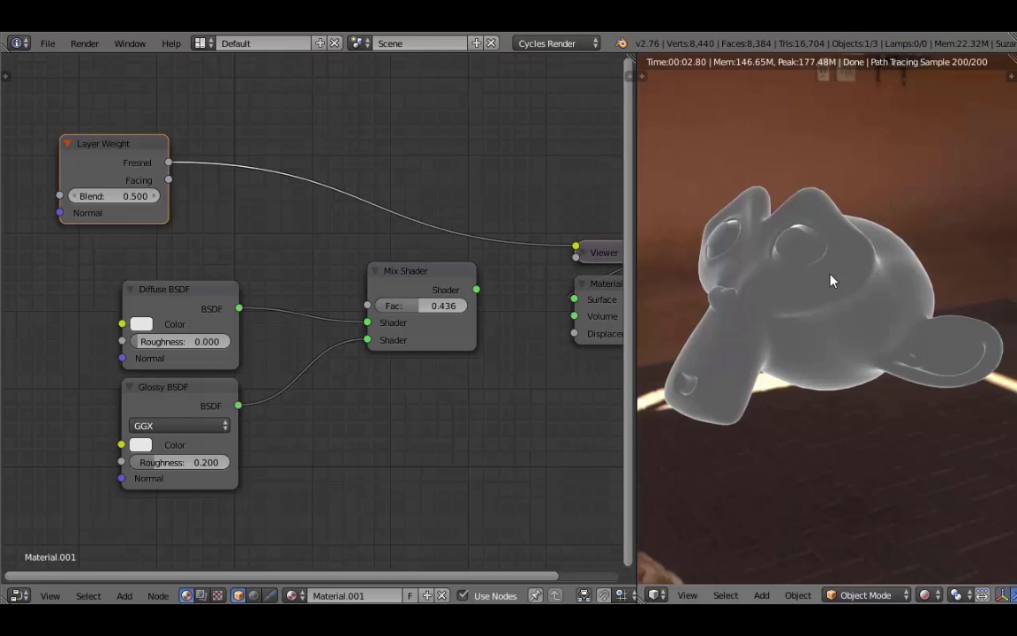
{"action": "left_click", "coordinate": [108, 157], "text": "ctrl+shift"}
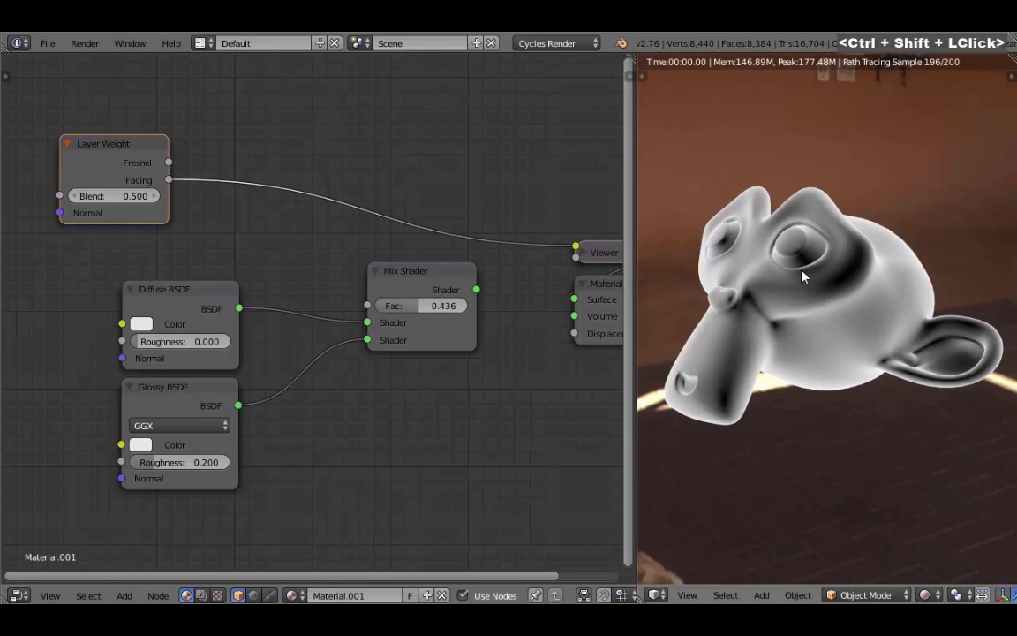
Connect the Layer Weight's Facing output to the Mix Shader's factor, comparing the mixed shader with and without the link
{"action": "left_click_drag", "start_coordinate": [168, 181], "coordinate": [367, 307]}
{"action": "left_click", "coordinate": [427, 279], "text": "ctrl+shift"}
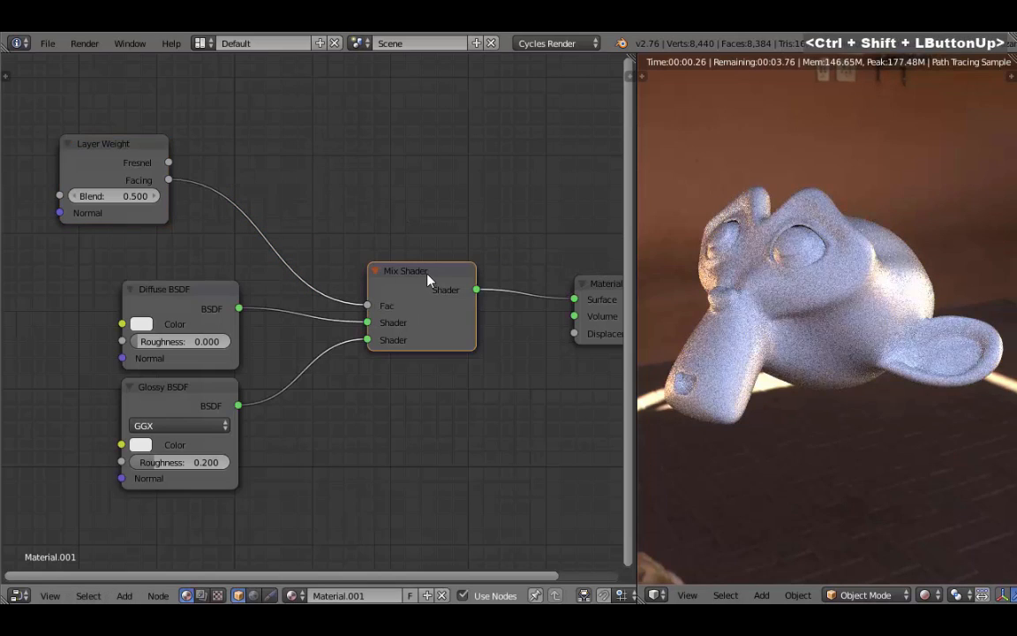
{"action": "left_click_drag", "start_coordinate": [368, 306], "coordinate": [302, 254]}
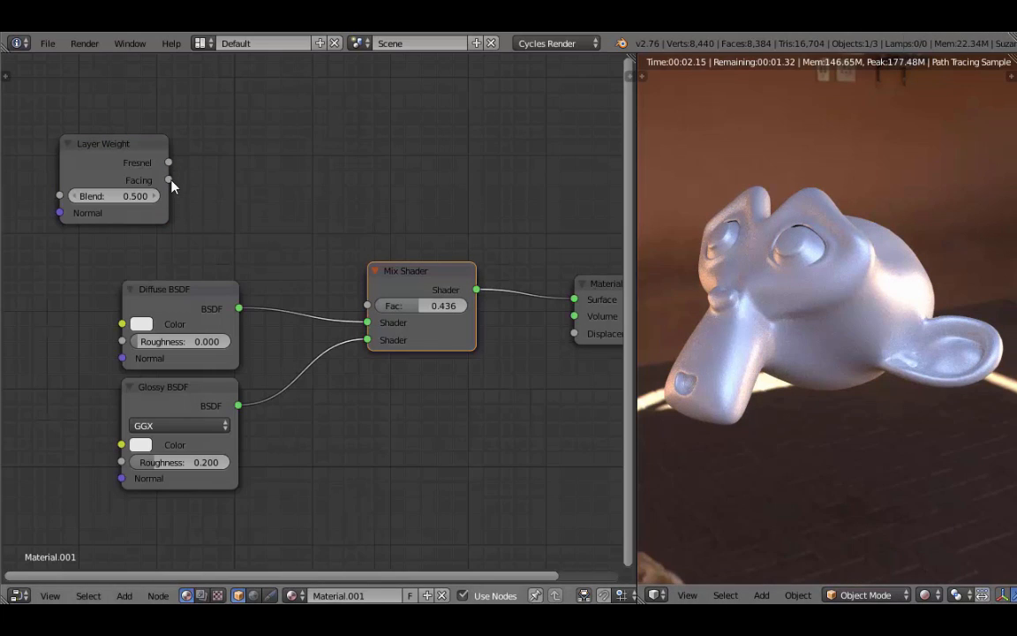
{"action": "left_click_drag", "start_coordinate": [170, 182], "coordinate": [369, 306]}
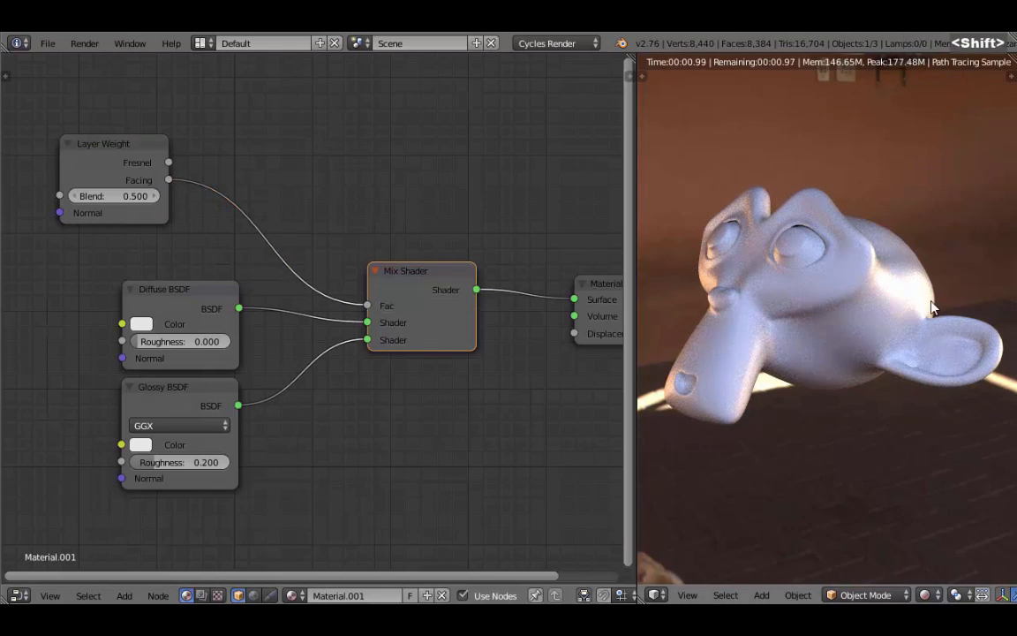
Set the Layer Weight's Blend to 0.180 while previewing its Facing output, and return the preview to the Mix Shader
{"action": "middle_click_drag", "start_coordinate": [229, 177], "coordinate": [257, 179]}
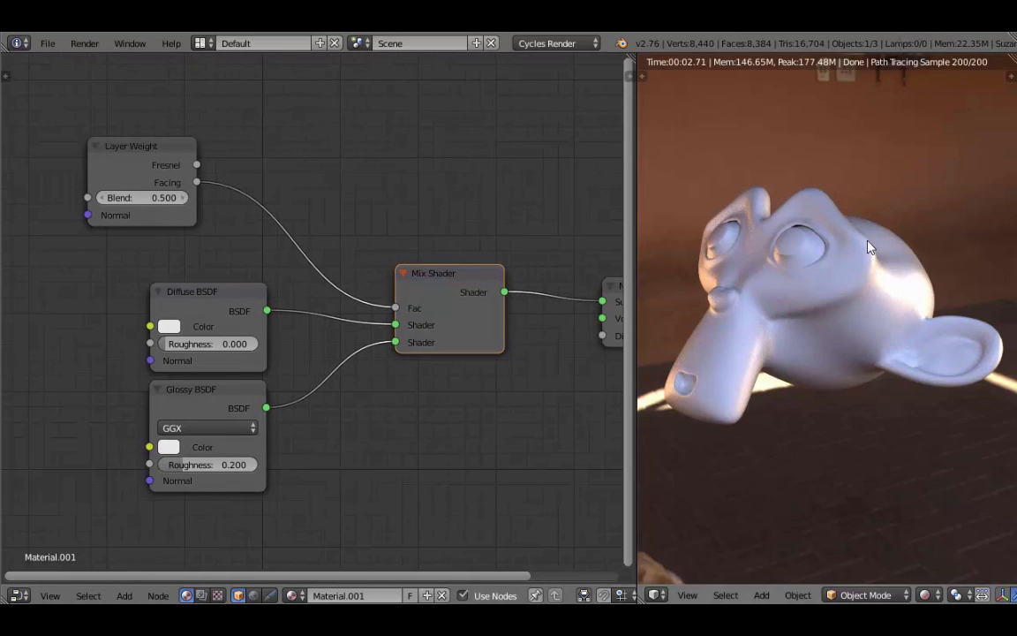
{"action": "middle_click_drag", "start_coordinate": [172, 207], "coordinate": [216, 205]}
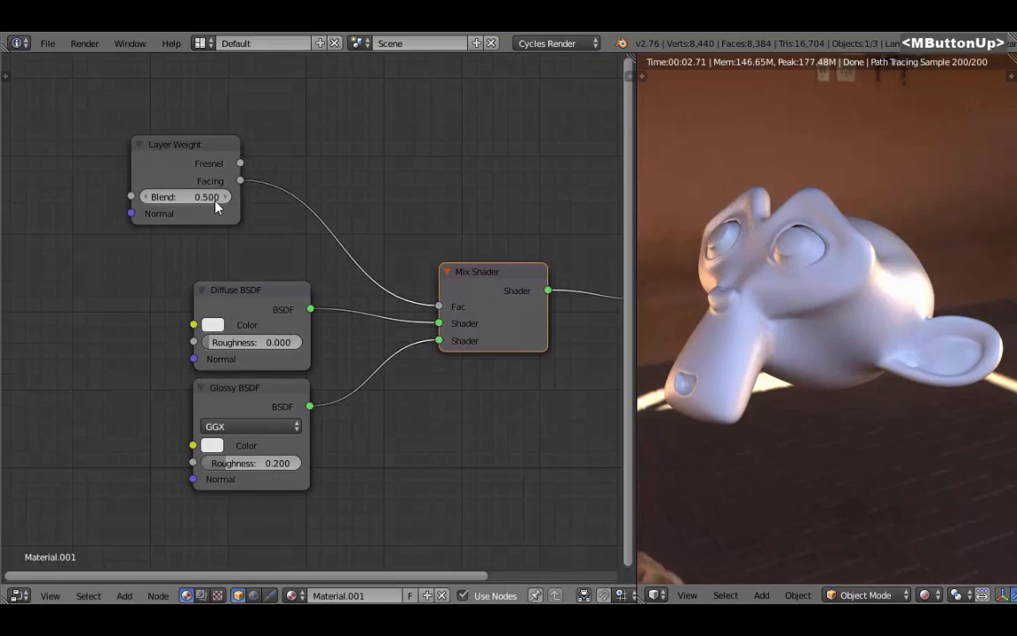
{"action": "left_click", "coordinate": [179, 156], "text": "ctrl+shift"}
{"action": "left_click", "coordinate": [179, 157], "text": "ctrl+shift"}
{"action": "left_click_drag", "start_coordinate": [179, 196], "coordinate": [136, 196], "text": "shift"}
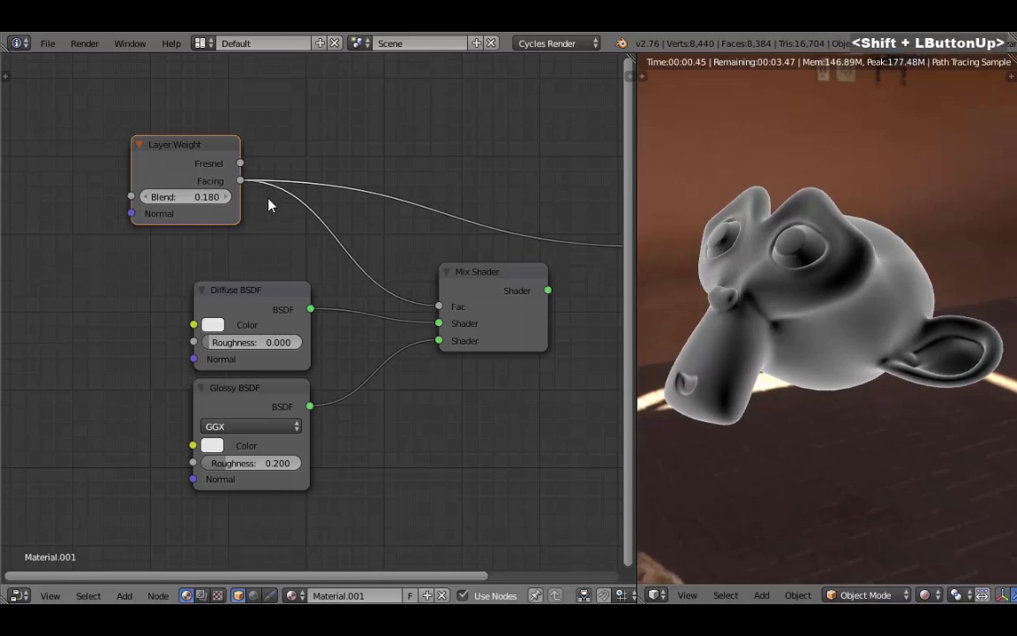
{"action": "left_click_drag", "start_coordinate": [242, 181], "coordinate": [439, 307]}
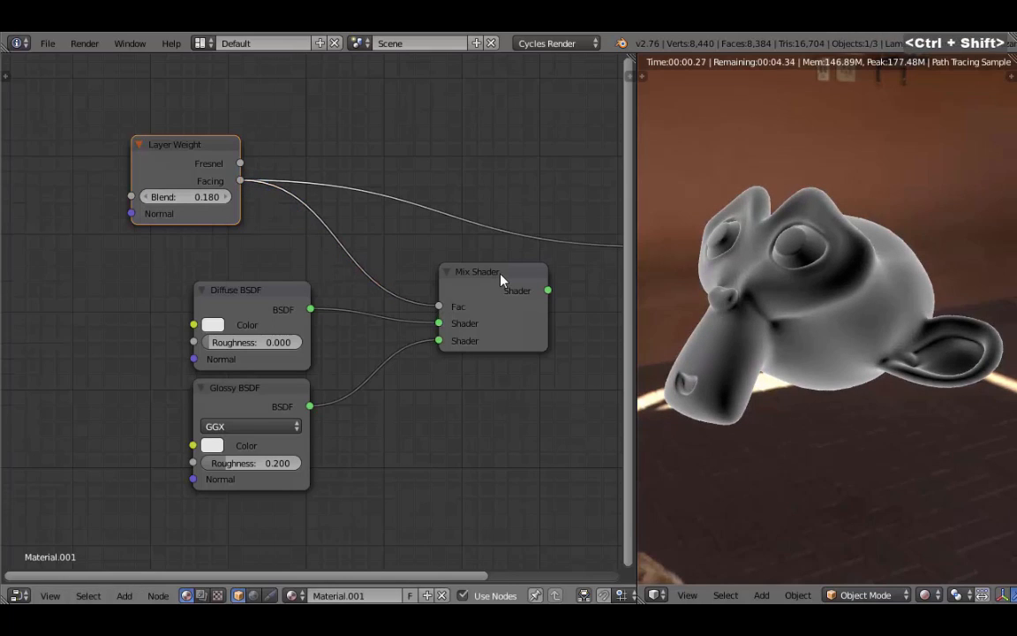
{"action": "left_click", "coordinate": [500, 279], "text": "ctrl+shift"}
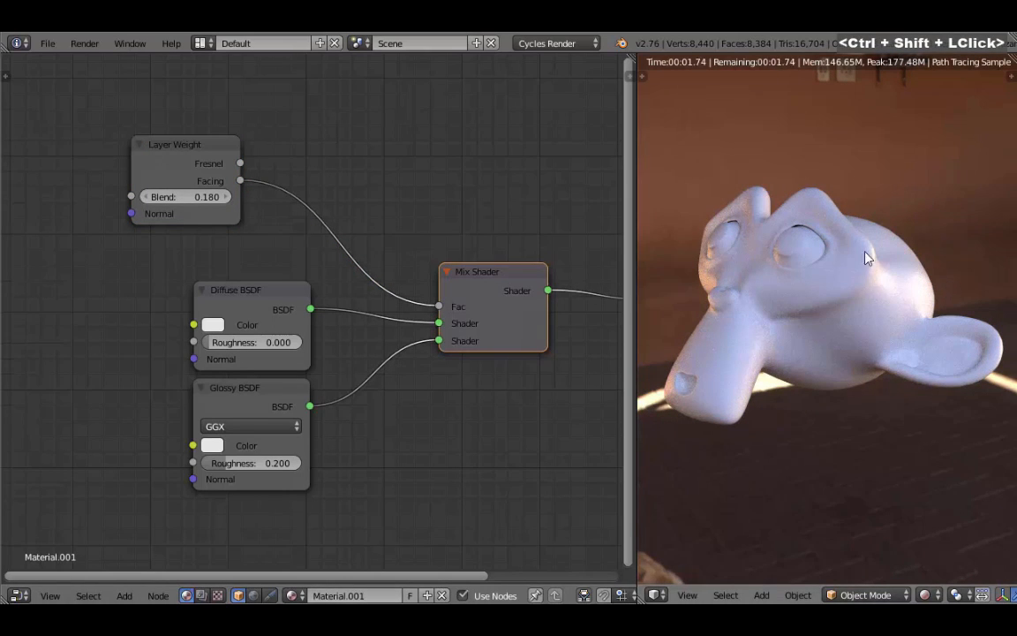
Set the Glossy BSDF's roughness to 0.000 and inspect the monkey head's reflections from different angles
{"action": "left_click_drag", "start_coordinate": [256, 463], "coordinate": [221, 463]}
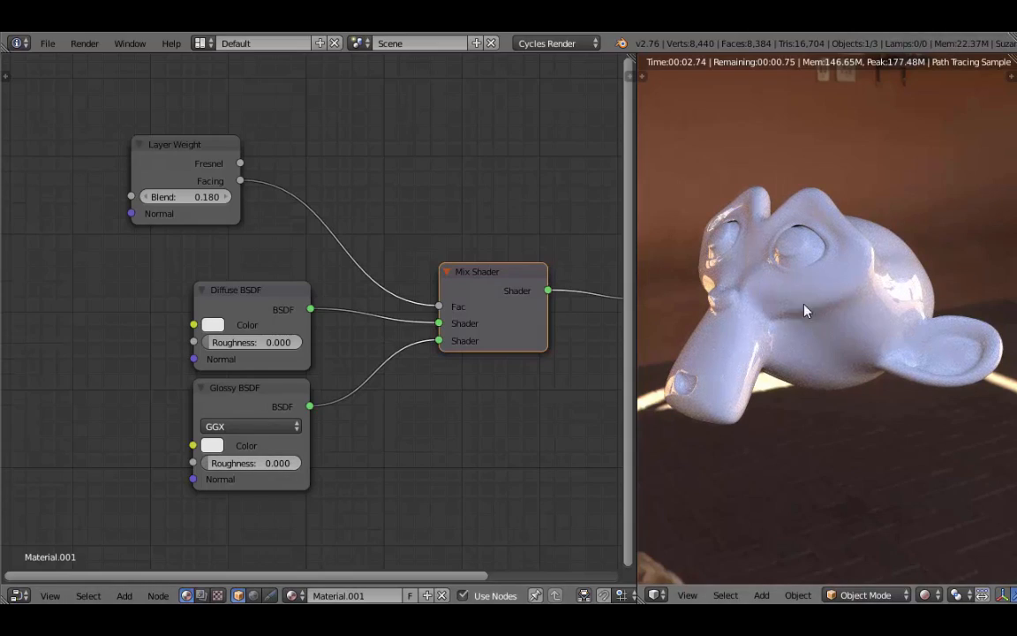
{"action": "middle_click_drag", "start_coordinate": [686, 311], "coordinate": [878, 284], "text": "shift"}
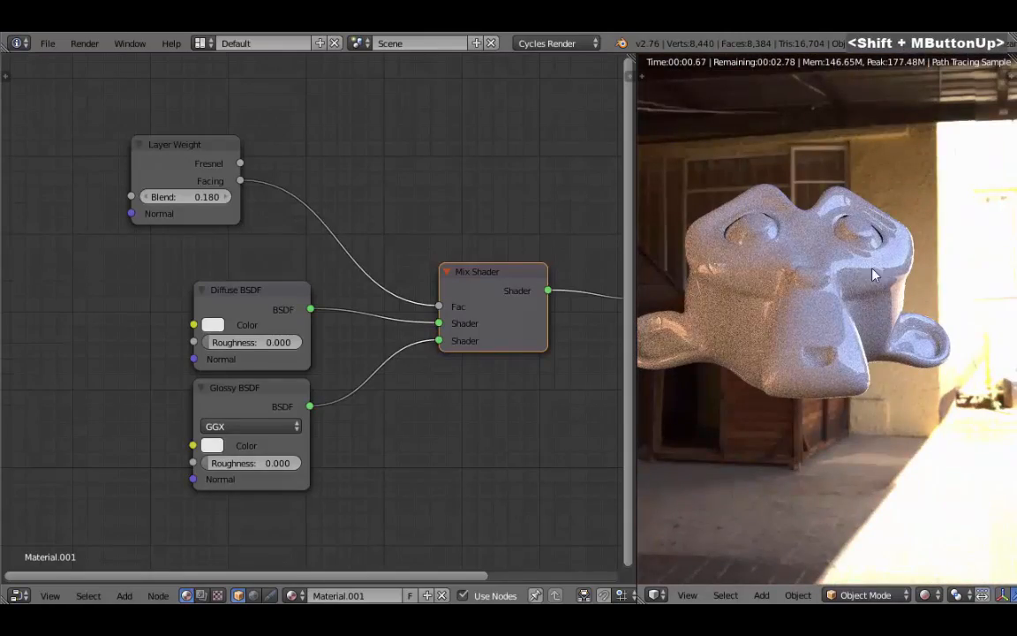
{"action": "middle_click_drag", "start_coordinate": [802, 302], "coordinate": [839, 334], "text": "shift"}
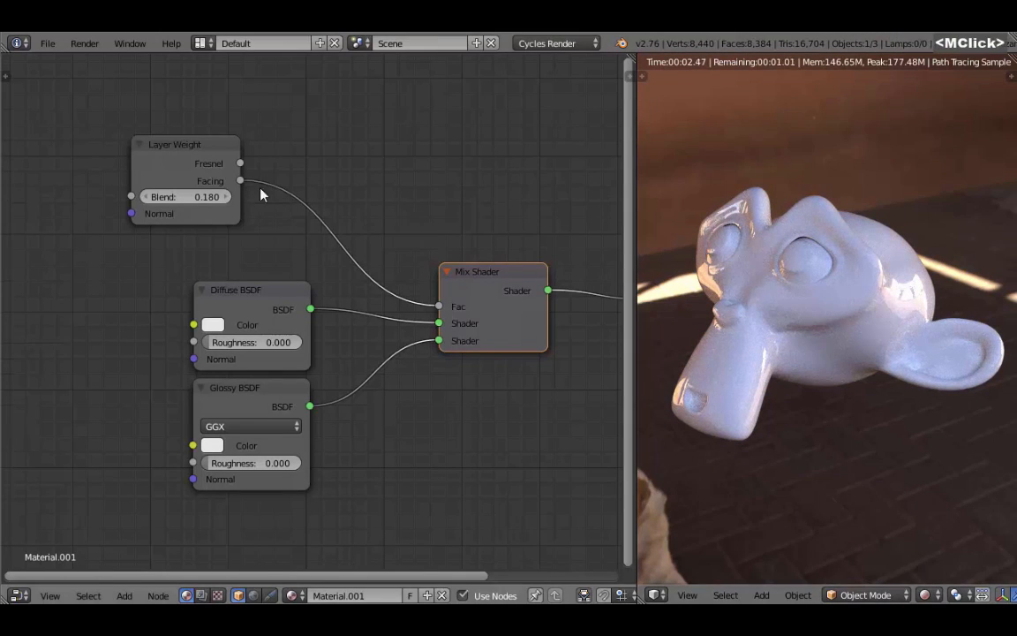
Move the Layer Weight node directly above the Diffuse BSDF, and try a glossy roughness of 0.150 before restoring 0.000
{"action": "left_click_drag", "start_coordinate": [190, 154], "coordinate": [260, 176]}
{"action": "left_click_drag", "start_coordinate": [251, 463], "coordinate": [324, 405]}
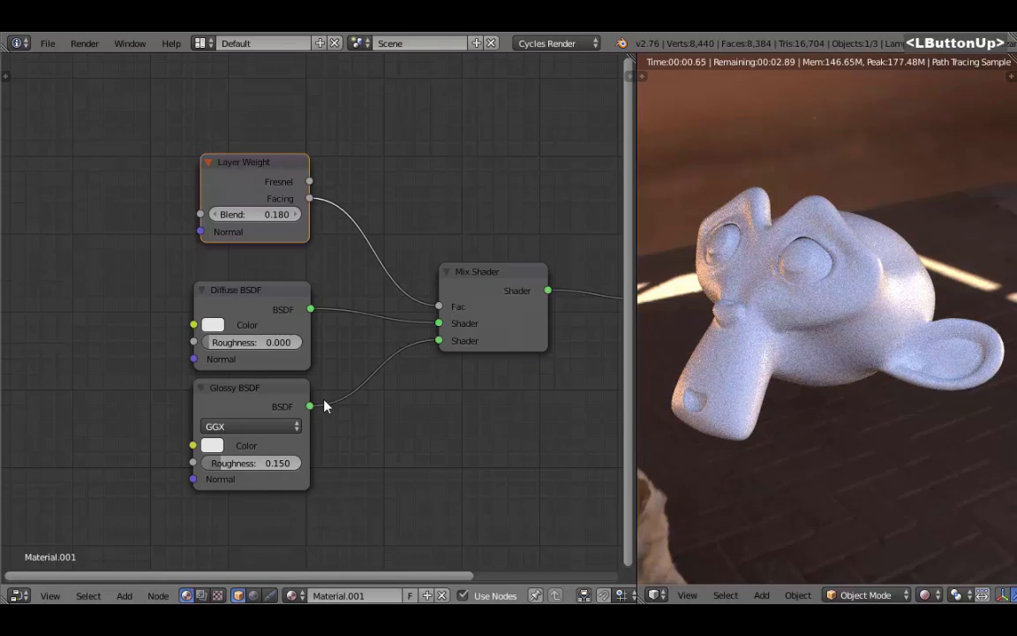
{"action": "left_click_drag", "start_coordinate": [250, 469], "coordinate": [212, 468]}
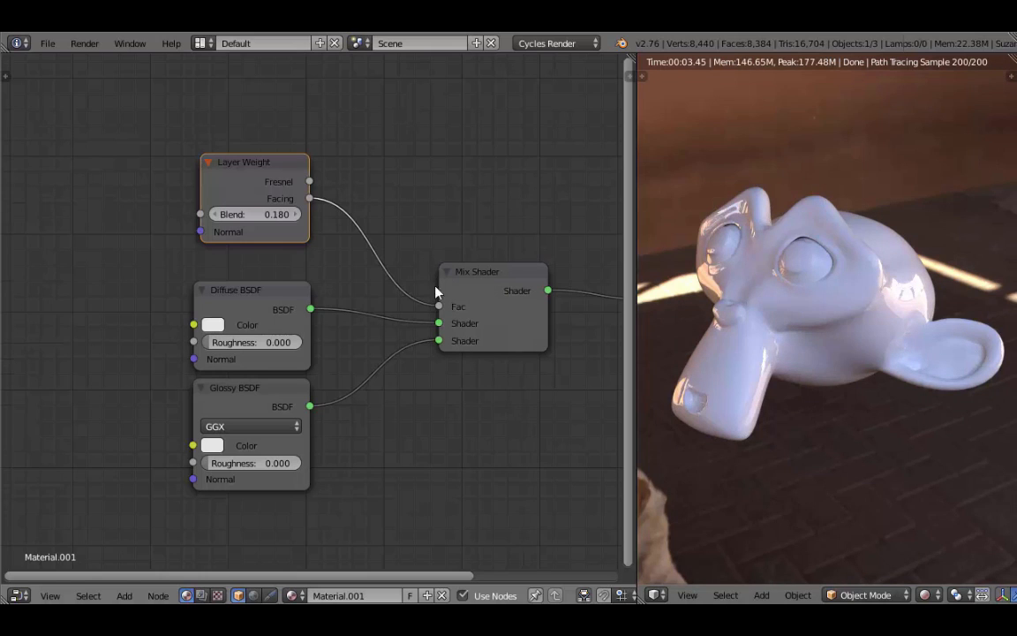
Try a pinkish red as the Diffuse BSDF's color
{"action": "left_click", "coordinate": [268, 357]}
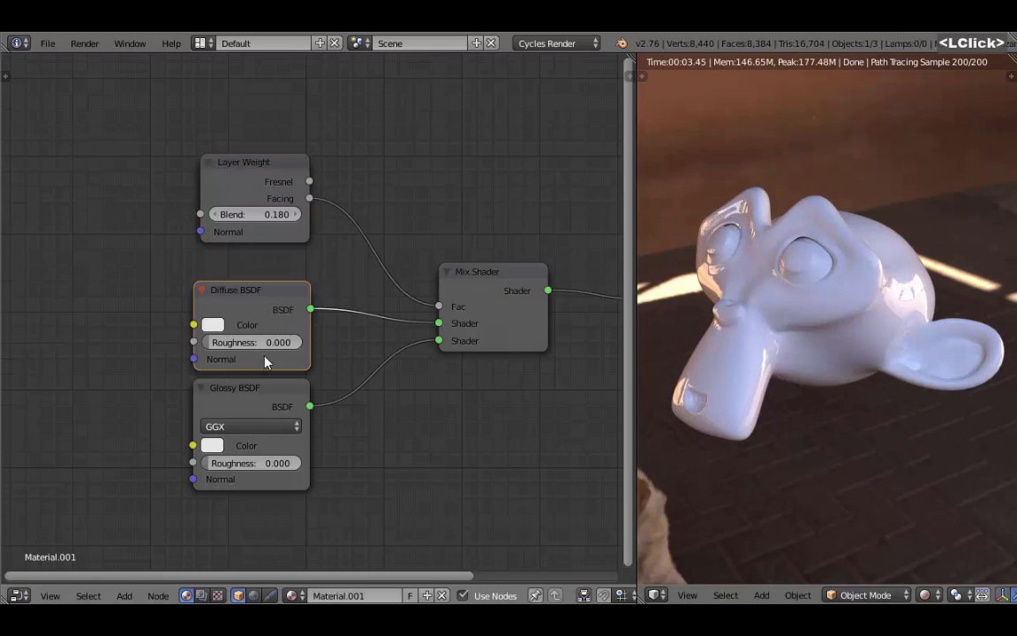
{"action": "left_click", "coordinate": [270, 441]}
{"action": "left_click", "coordinate": [261, 328]}
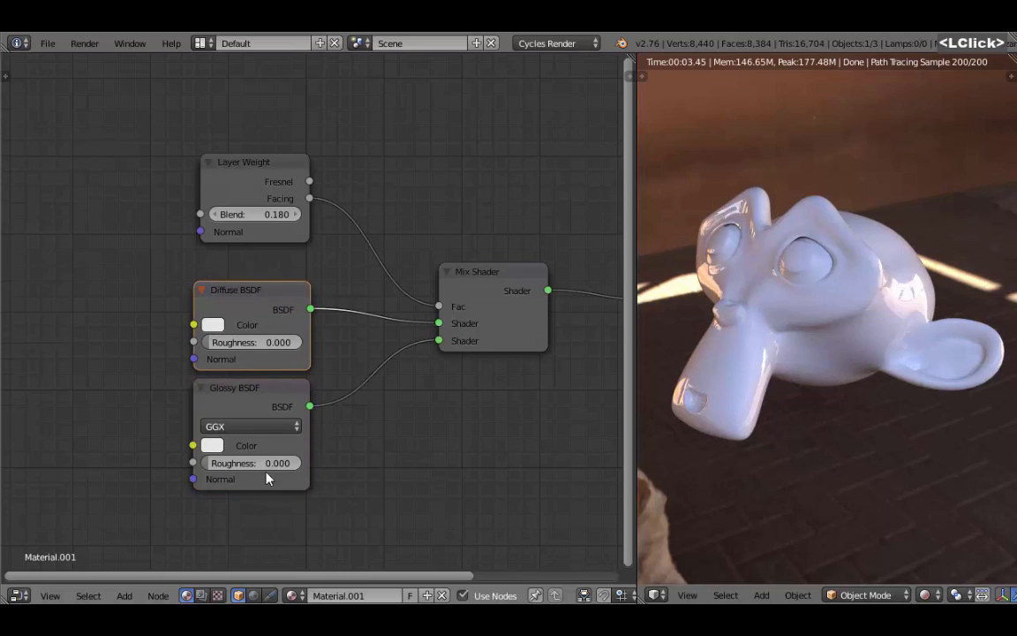
{"action": "left_click", "coordinate": [219, 329]}
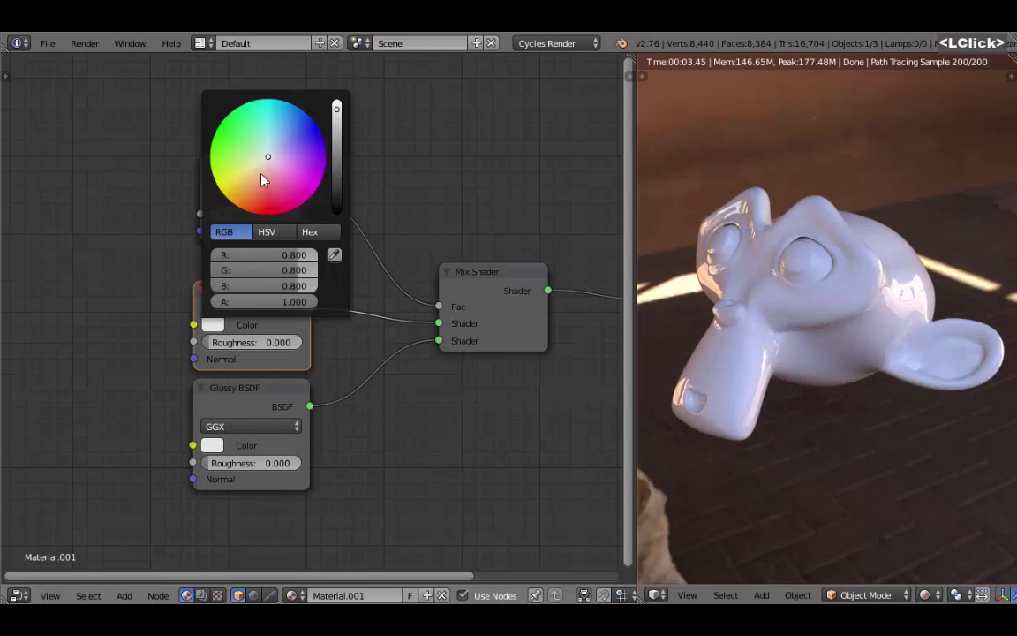
{"action": "left_click_drag", "start_coordinate": [269, 161], "coordinate": [270, 197]}
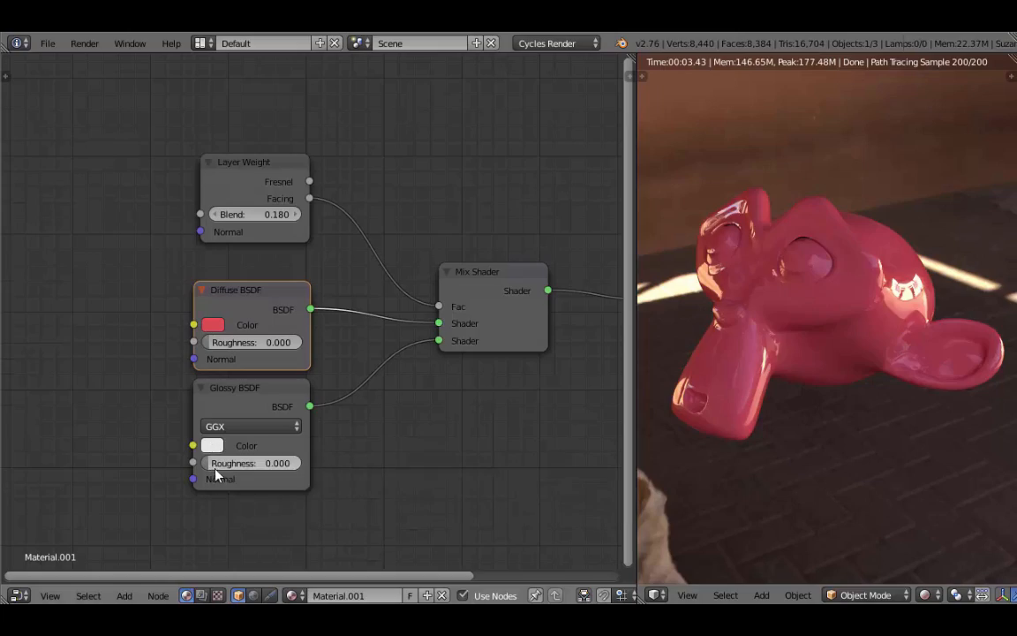
Set the Glossy BSDF's roughness to 0.158 and change the Diffuse BSDF's color to blue
{"action": "left_click_drag", "start_coordinate": [215, 462], "coordinate": [561, 356]}
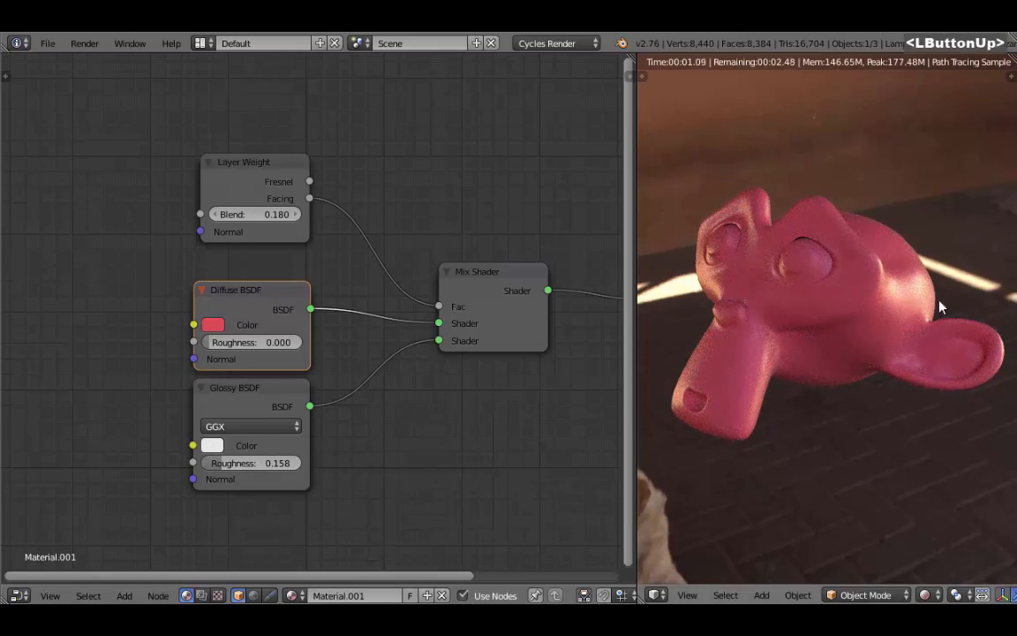
{"action": "middle_click_drag", "start_coordinate": [941, 306], "coordinate": [858, 236], "text": "shift"}
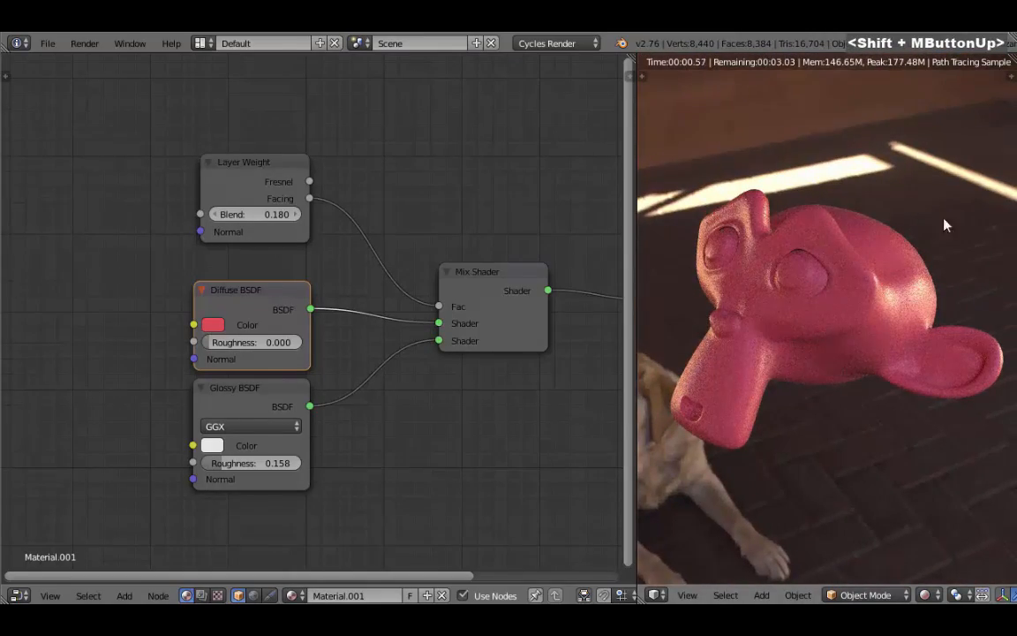
{"action": "left_click", "coordinate": [213, 326]}
{"action": "left_click_drag", "start_coordinate": [229, 148], "coordinate": [283, 128]}
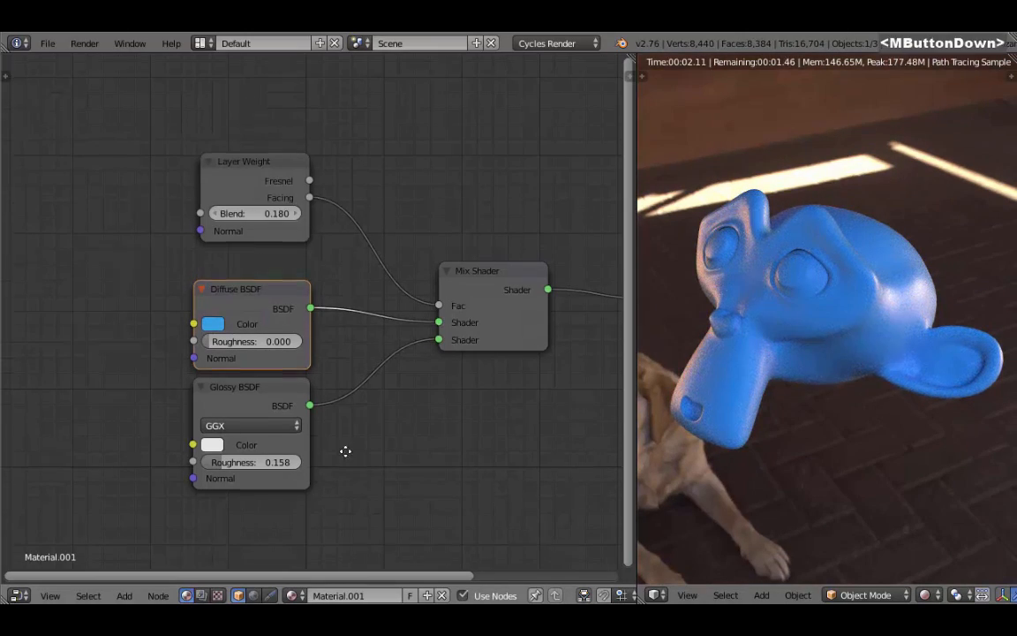
Move the Material Output node down and further away from the Mix Shader
{"action": "middle_click_drag", "start_coordinate": [346, 452], "coordinate": [286, 347]}
{"action": "scroll", "coordinate": [331, 387], "scroll_direction": "down", "scroll_amount": 2}
{"action": "left_click_drag", "start_coordinate": [547, 226], "coordinate": [622, 323]}
{"action": "middle_click_drag", "start_coordinate": [425, 410], "coordinate": [388, 289]}
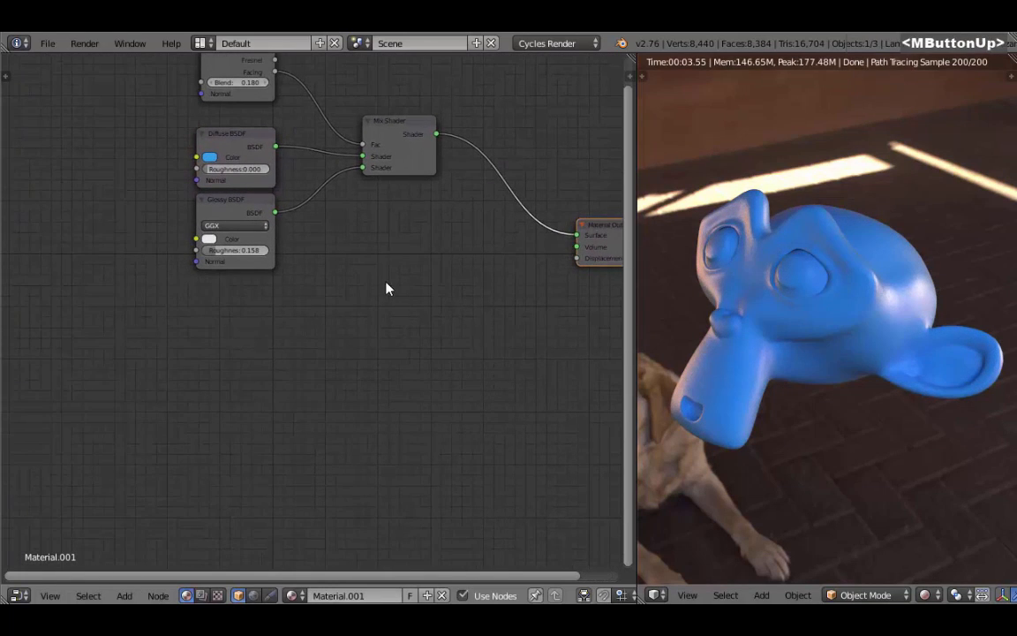
Add an Anisotropic BSDF node below the Glossy BSDF and preview it on the monkey head
{"action": "key", "text": "shift+a"}
{"action": "mouse_move", "coordinate": [385, 282]}
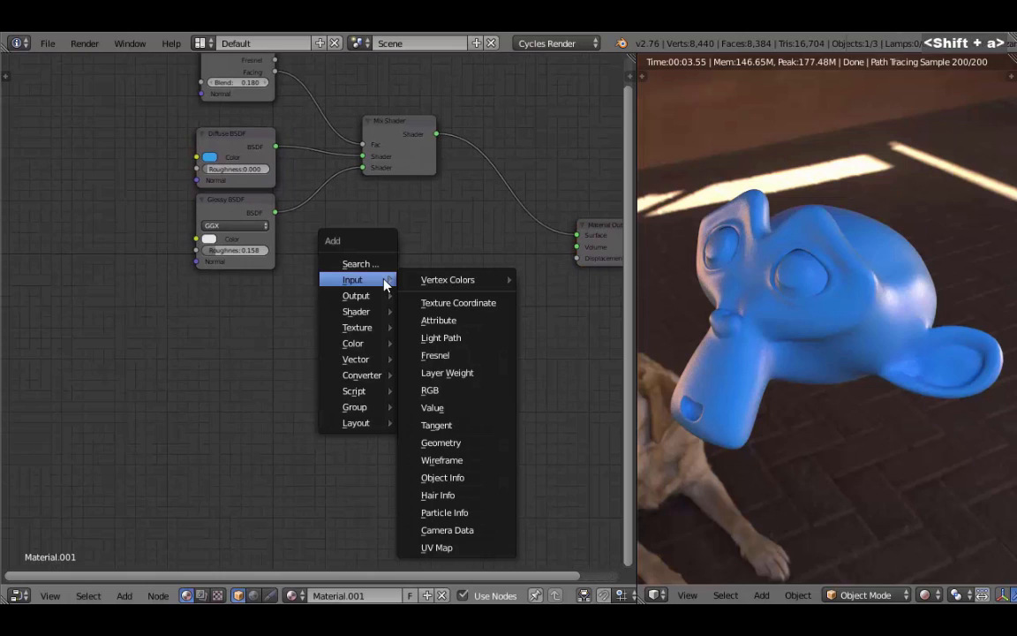
{"action": "mouse_move", "coordinate": [371, 312]}
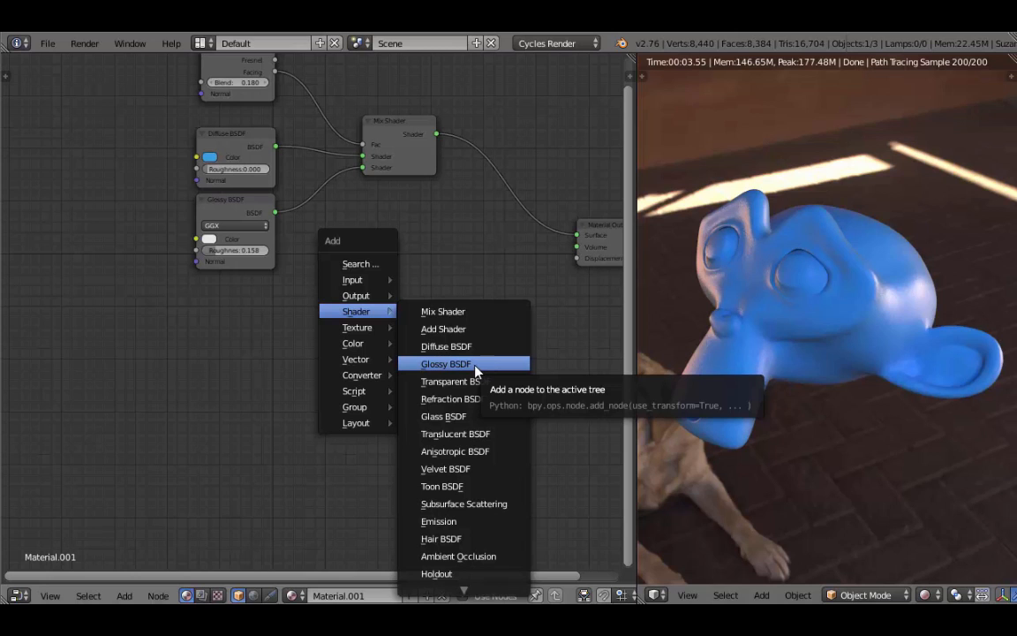
{"action": "left_click", "coordinate": [461, 451]}
{"action": "left_click", "coordinate": [182, 340]}
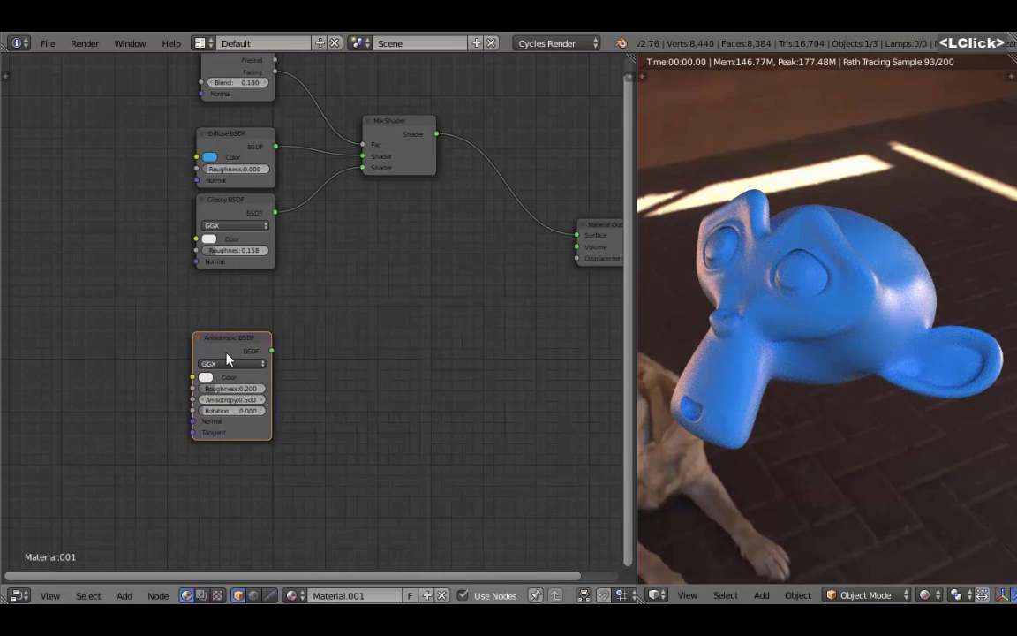
{"action": "scroll", "coordinate": [226, 357], "scroll_direction": "up", "scroll_amount": 3}
{"action": "left_click", "coordinate": [254, 347], "text": "ctrl+shift"}
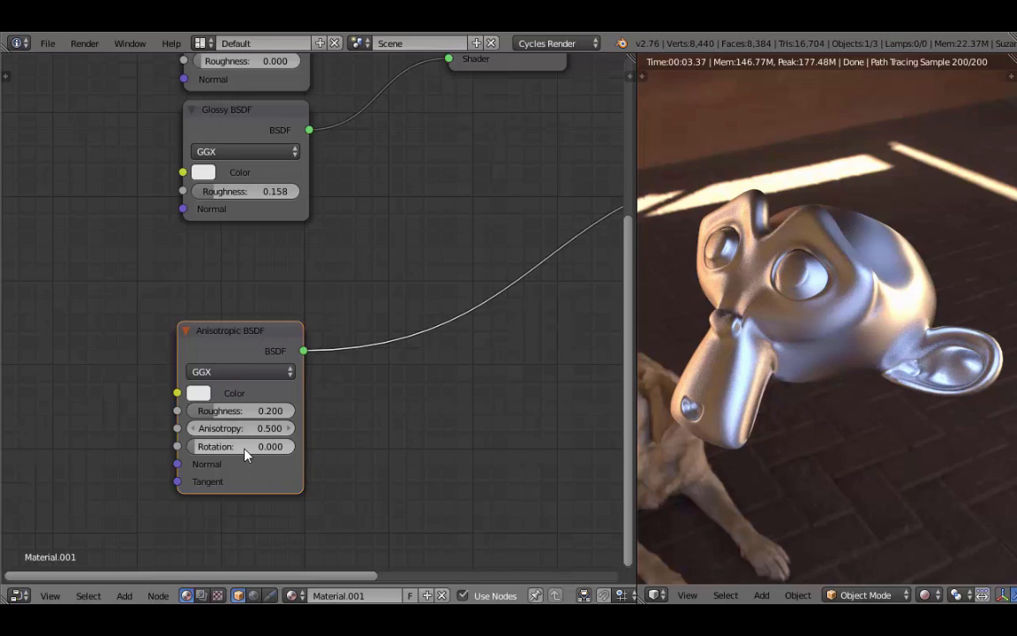
Try an anisotropy of 1.000 and a roughness of 0.000 on the Anisotropic BSDF, inspecting the reflections from different angles
{"action": "scroll", "coordinate": [247, 453], "scroll_direction": "up", "scroll_amount": 1}
{"action": "scroll", "coordinate": [247, 454], "scroll_direction": "up", "scroll_amount": 1}
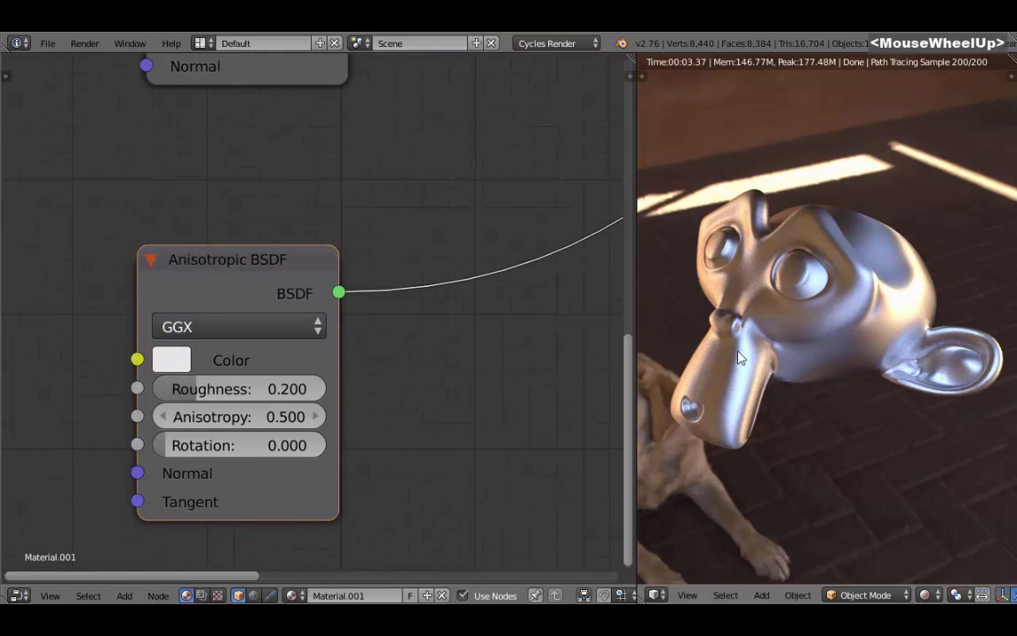
{"action": "middle_click_drag", "start_coordinate": [857, 256], "coordinate": [888, 274], "text": "shift"}
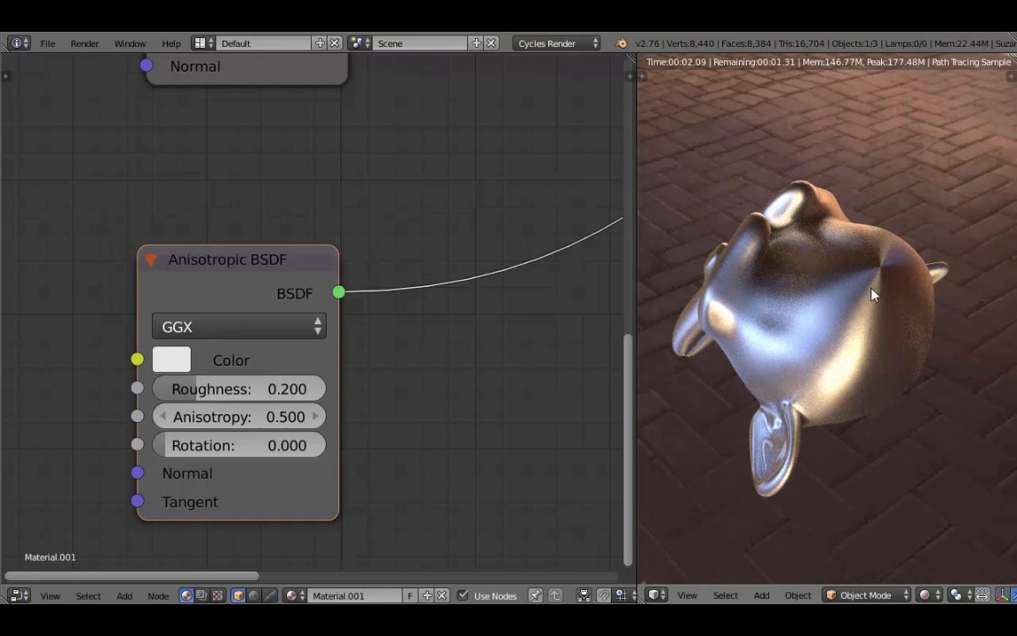
{"action": "middle_click_drag", "start_coordinate": [940, 334], "coordinate": [817, 333], "text": "shift"}
{"action": "middle_click_drag", "start_coordinate": [735, 382], "coordinate": [804, 355]}
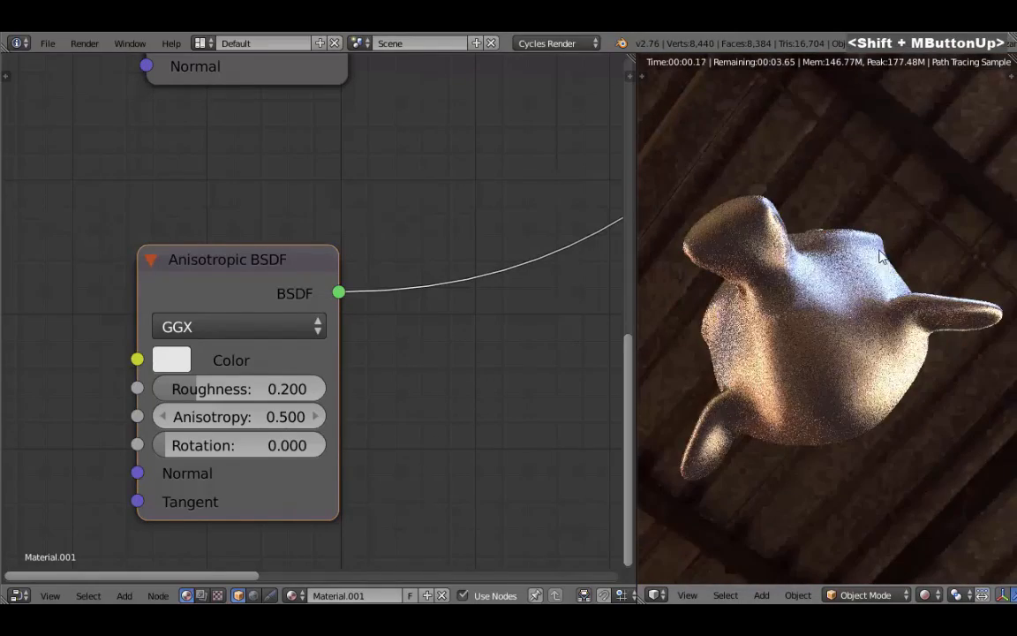
{"action": "left_click_drag", "start_coordinate": [208, 417], "coordinate": [265, 417]}
{"action": "middle_click_drag", "start_coordinate": [777, 388], "coordinate": [796, 440], "text": "shift"}
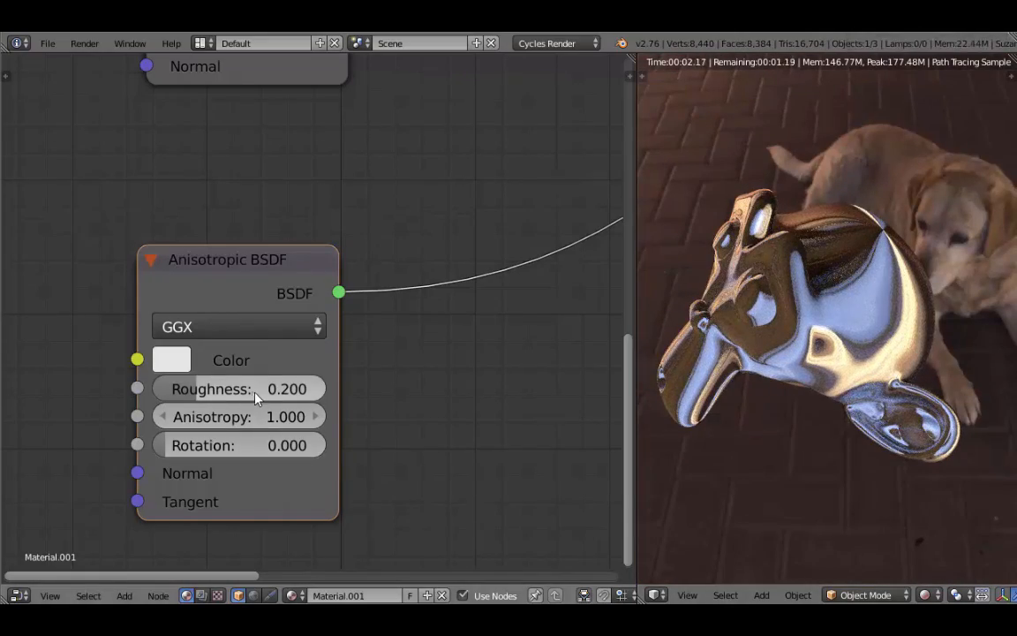
{"action": "left_click_drag", "start_coordinate": [256, 397], "coordinate": [186, 397]}
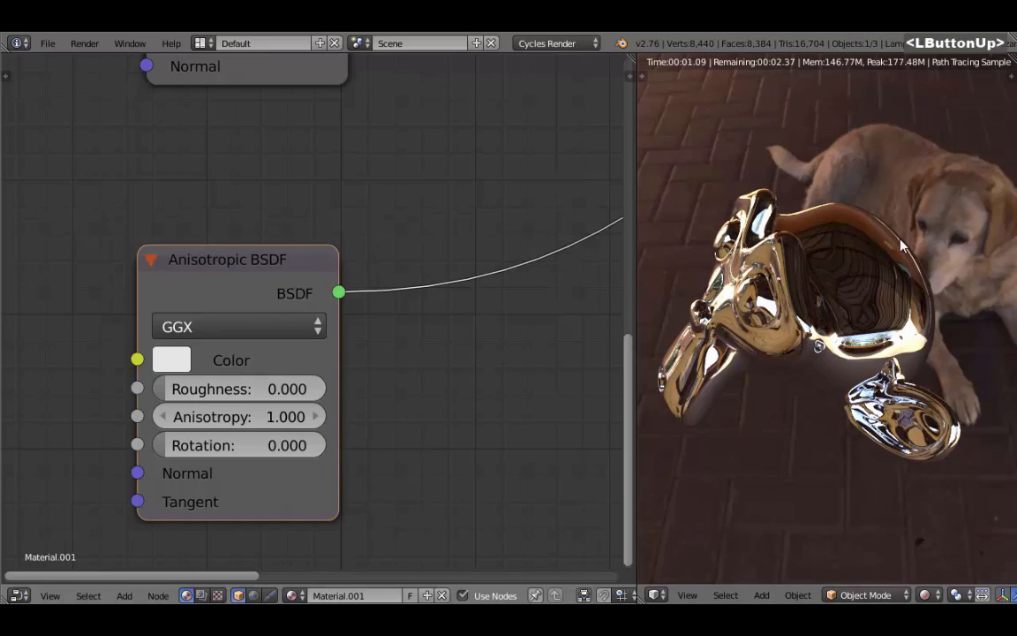
{"action": "middle_click_drag", "start_coordinate": [795, 371], "coordinate": [834, 353], "text": "shift"}
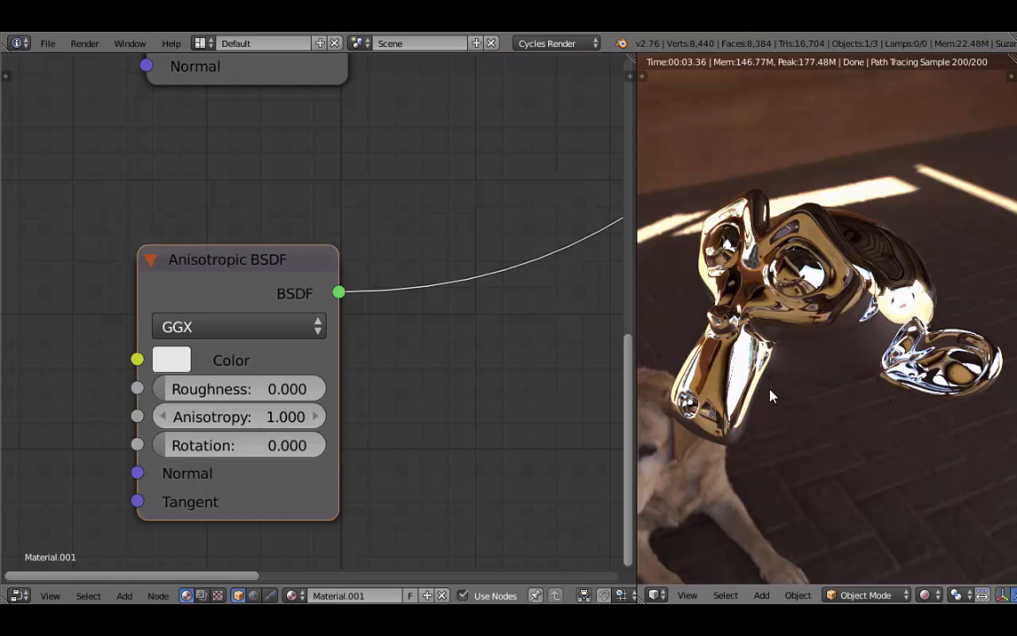
Try a green color on the Anisotropic BSDF with RGB 0.073, 0.800, 0.449
{"action": "left_click", "coordinate": [318, 362]}
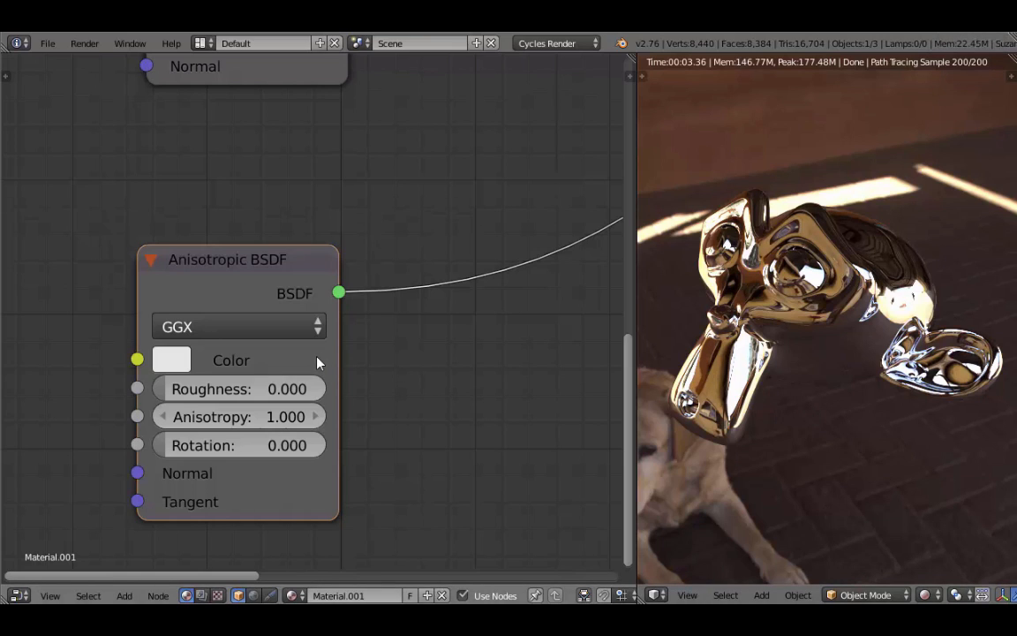
{"action": "left_click", "coordinate": [285, 369]}
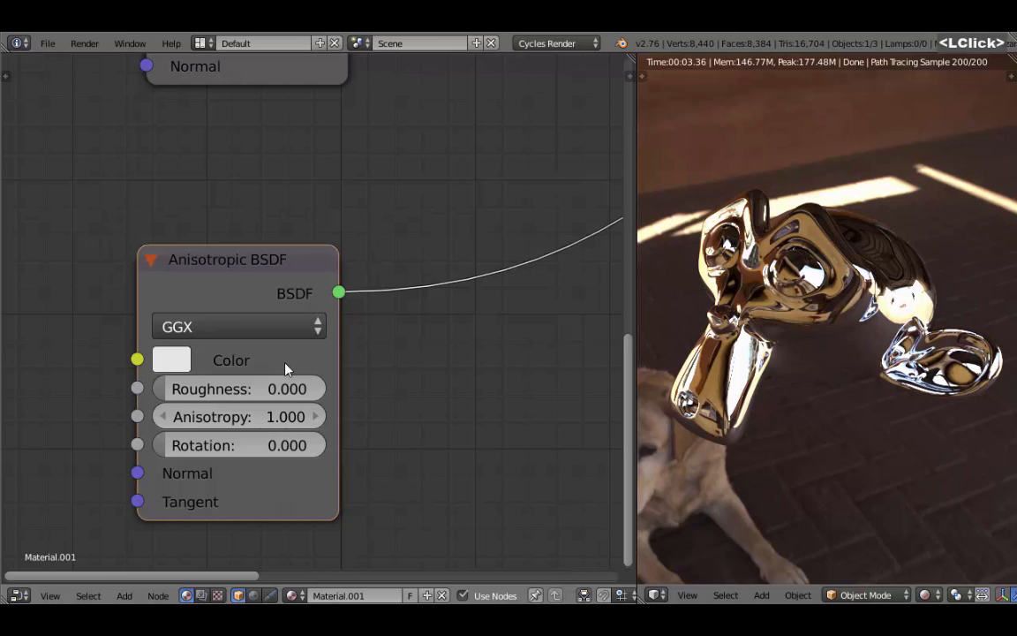
{"action": "left_click", "coordinate": [181, 363]}
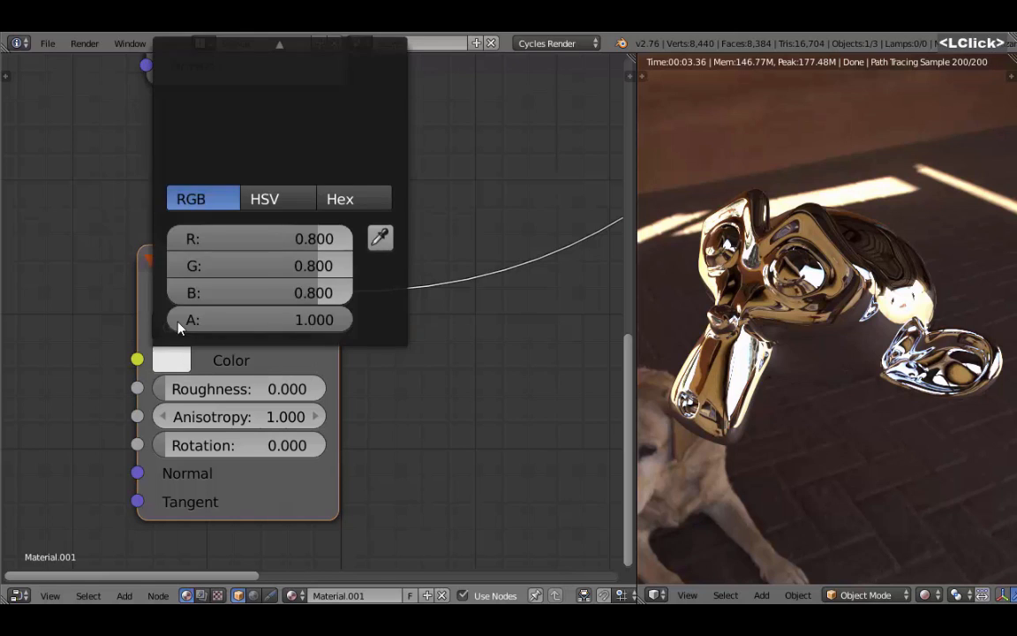
{"action": "scroll", "coordinate": [386, 383], "scroll_direction": "down", "scroll_amount": 2}
{"action": "scroll", "coordinate": [386, 383], "scroll_direction": "down", "scroll_amount": 1}
{"action": "middle_click_drag", "start_coordinate": [316, 365], "coordinate": [306, 404]}
{"action": "left_click", "coordinate": [234, 399]}
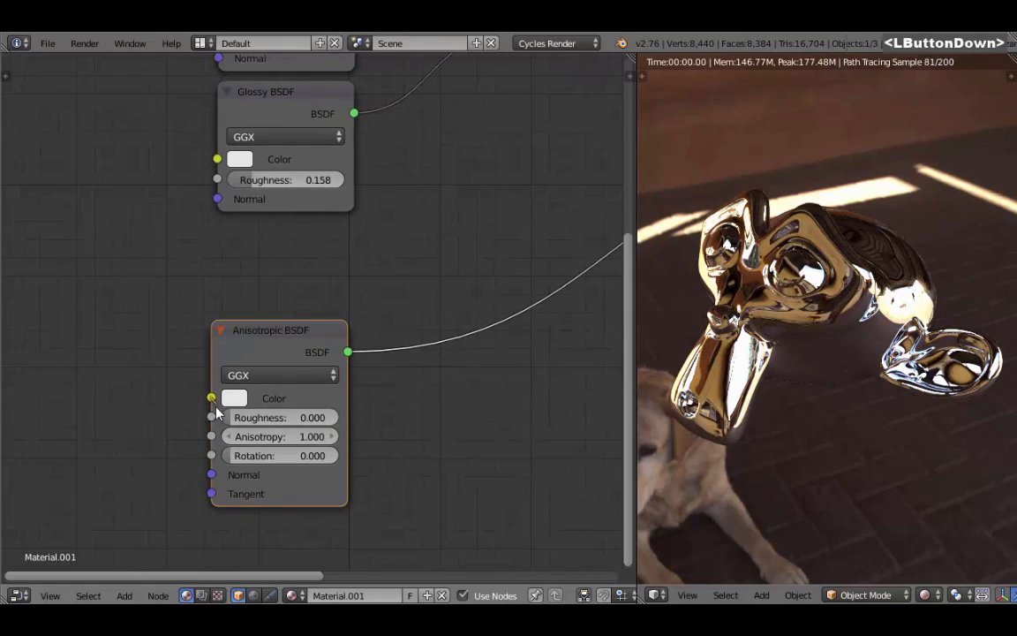
{"action": "mouse_move", "coordinate": [299, 218]}
{"action": "left_mouse_down"}
{"action": "mouse_move", "coordinate": [274, 246]}
{"action": "mouse_move", "coordinate": [288, 250]}
{"action": "mouse_move", "coordinate": [258, 232]}
{"action": "mouse_move", "coordinate": [277, 162]}
{"action": "left_mouse_up"}
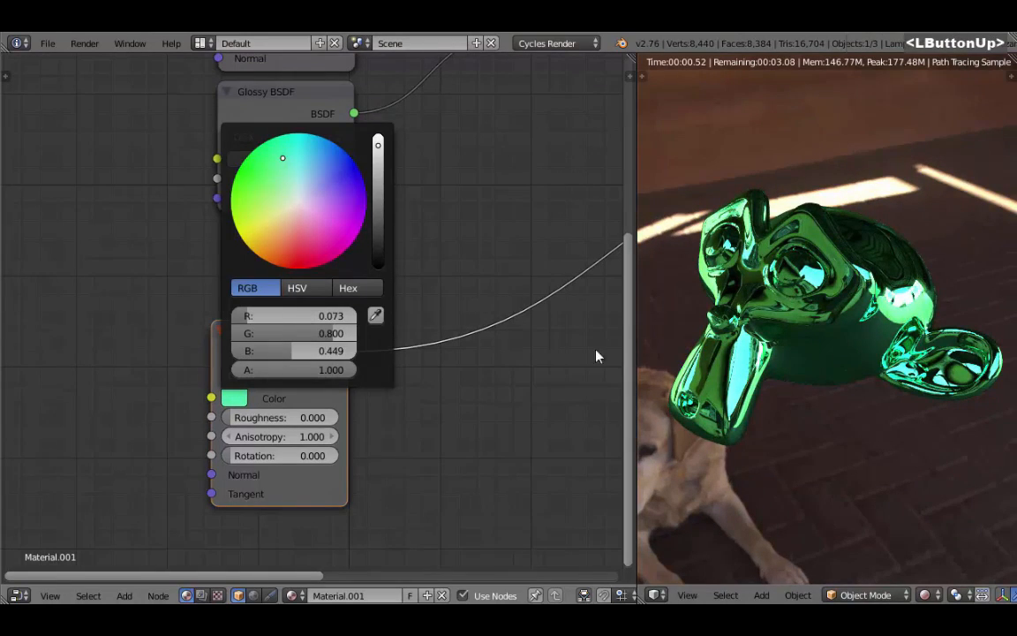
Change the Anisotropic BSDF's color to a copper-like orange
{"action": "left_click", "coordinate": [237, 401]}
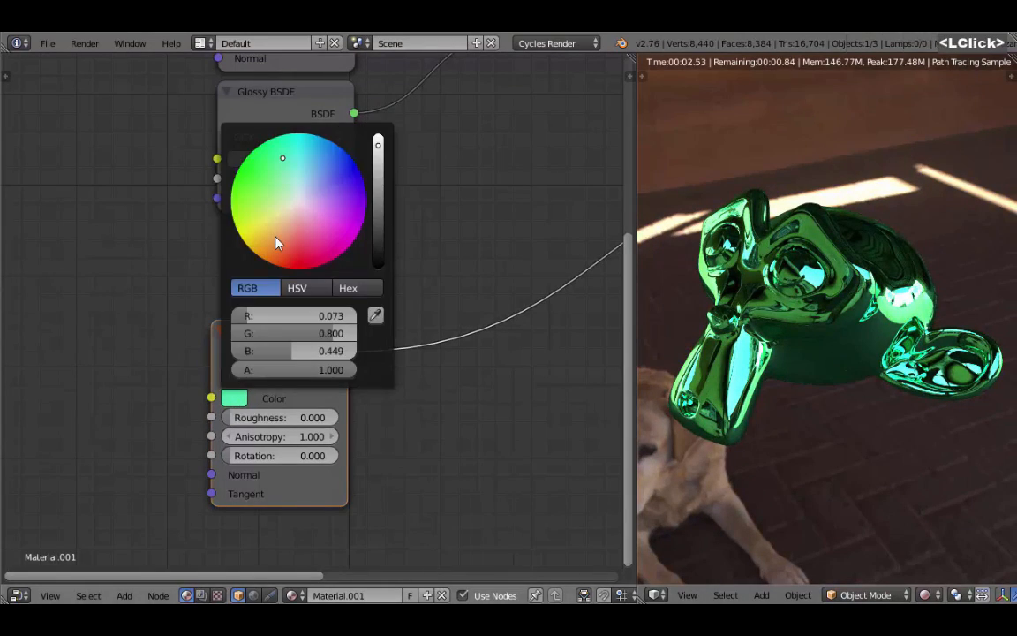
{"action": "left_click", "coordinate": [275, 240]}
{"action": "left_click_drag", "start_coordinate": [275, 236], "coordinate": [280, 235]}
Set the Anisotropic BSDF's roughness to 0.033 and its anisotropy to 0.000
{"action": "scroll", "coordinate": [294, 448], "scroll_direction": "up", "scroll_amount": 2}
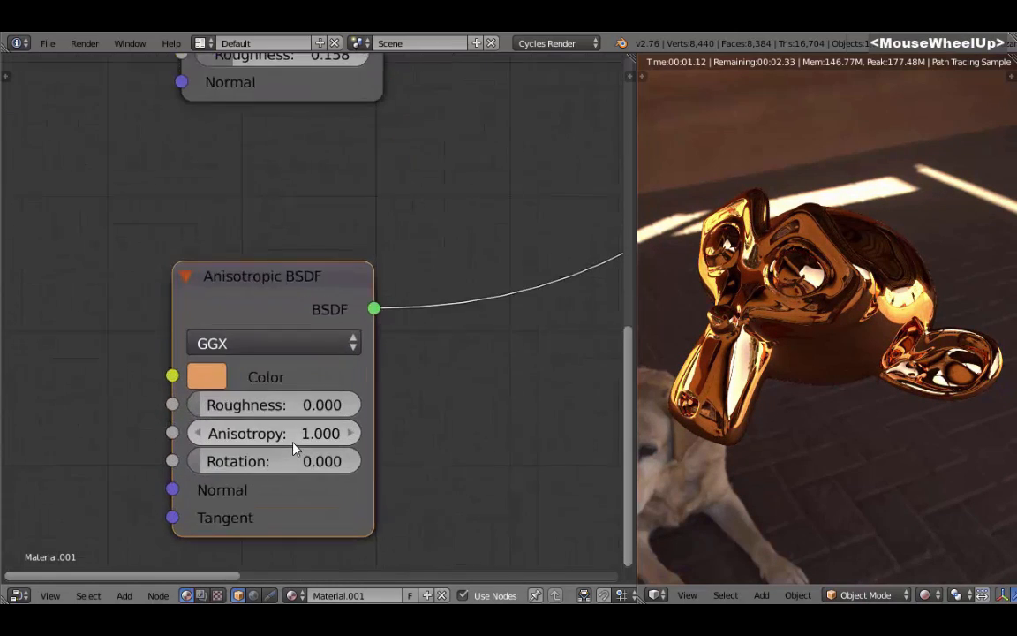
{"action": "scroll", "coordinate": [294, 448], "scroll_direction": "up", "scroll_amount": 2}
{"action": "left_click_drag", "start_coordinate": [268, 398], "coordinate": [276, 398]}
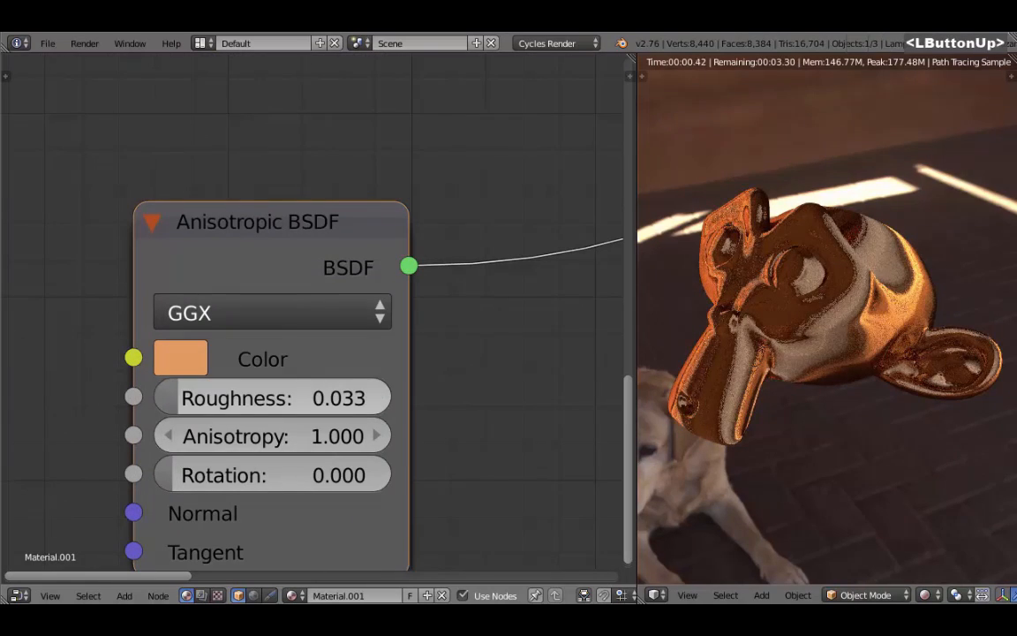
{"action": "left_click", "coordinate": [304, 437]}
{"action": "key", "text": "BackSpace"}
{"action": "key", "text": "BackSpace"}
{"action": "key", "text": "BackSpace"}
{"action": "type", "text": "0"}
{"action": "key", "text": "Return"}
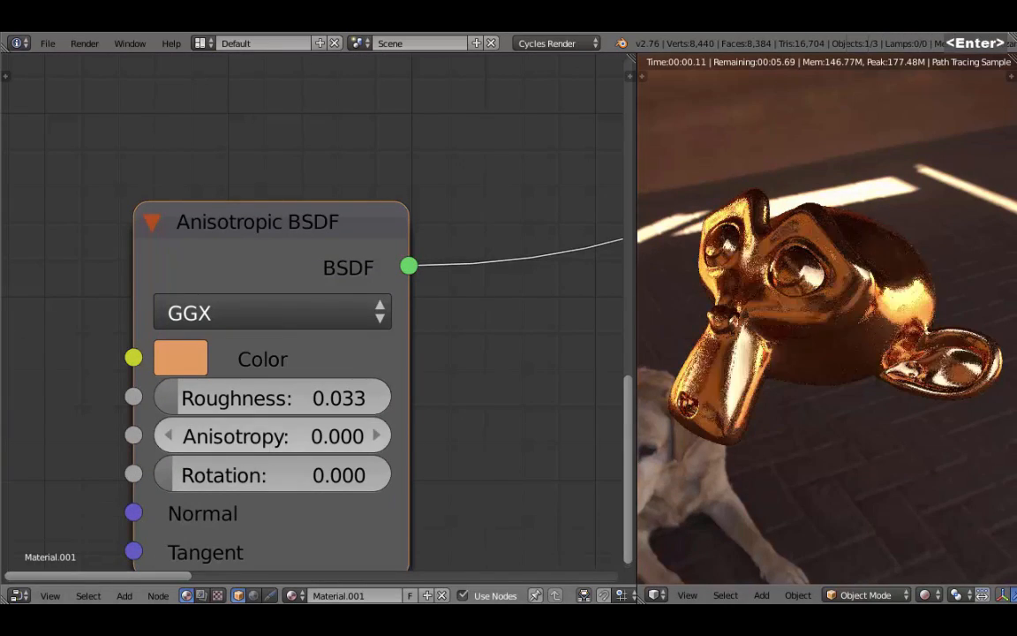
Try an anisotropy of 0.800 while viewing the monkey head from different angles, and restore it to 0.000
{"action": "left_click_drag", "start_coordinate": [233, 442], "coordinate": [353, 441], "text": "shift"}
{"action": "middle_click_drag", "start_coordinate": [880, 360], "coordinate": [751, 411]}
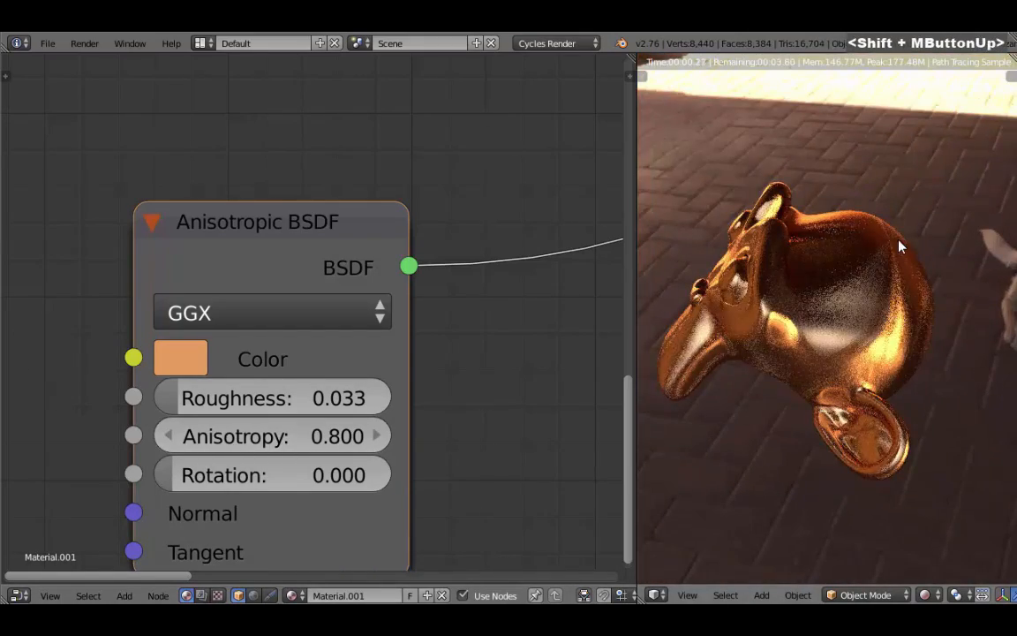
{"action": "middle_click_drag", "start_coordinate": [893, 301], "coordinate": [938, 371]}
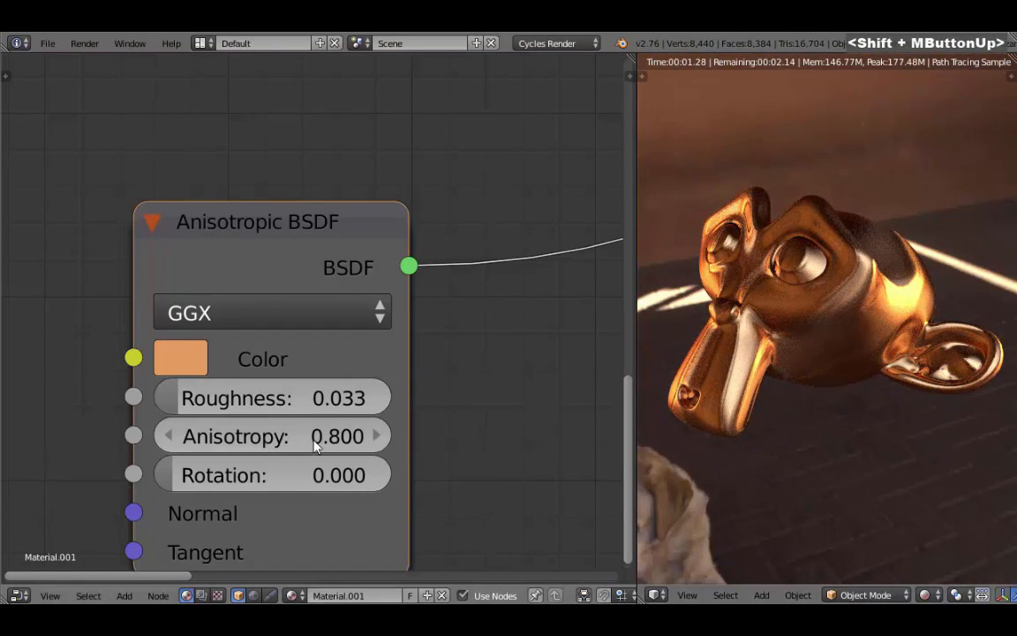
{"action": "left_click", "coordinate": [274, 436]}
{"action": "key", "text": "Return"}
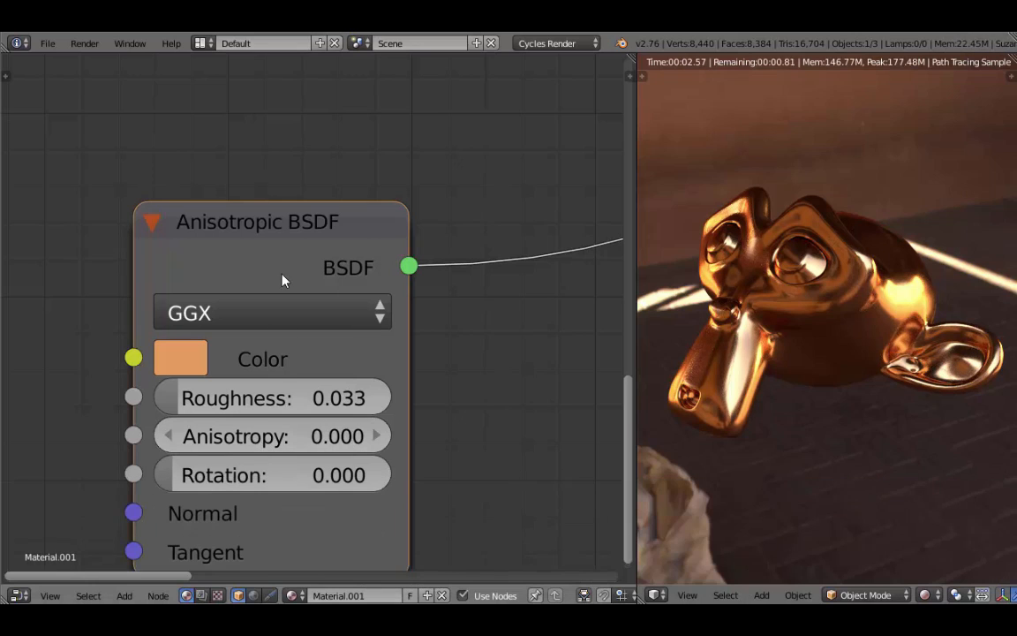
Compare the Mix Shader and the Anisotropic BSDF by alternately connecting each to the Material Output, ending on the Anisotropic BSDF
{"action": "left_click", "coordinate": [282, 227]}
{"action": "middle_click_drag", "start_coordinate": [281, 227], "coordinate": [286, 240]}
{"action": "scroll", "coordinate": [307, 334], "scroll_direction": "down", "scroll_amount": 2}
{"action": "scroll", "coordinate": [375, 279], "scroll_direction": "down", "scroll_amount": 2}
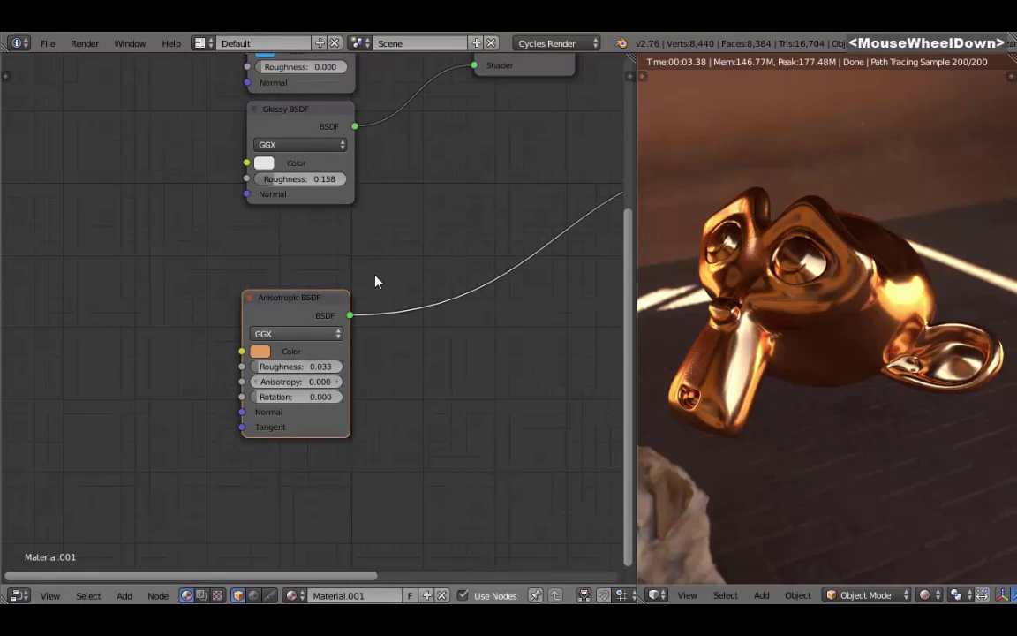
{"action": "middle_click_drag", "start_coordinate": [374, 279], "coordinate": [252, 391]}
{"action": "scroll", "coordinate": [361, 356], "scroll_direction": "down", "scroll_amount": 1}
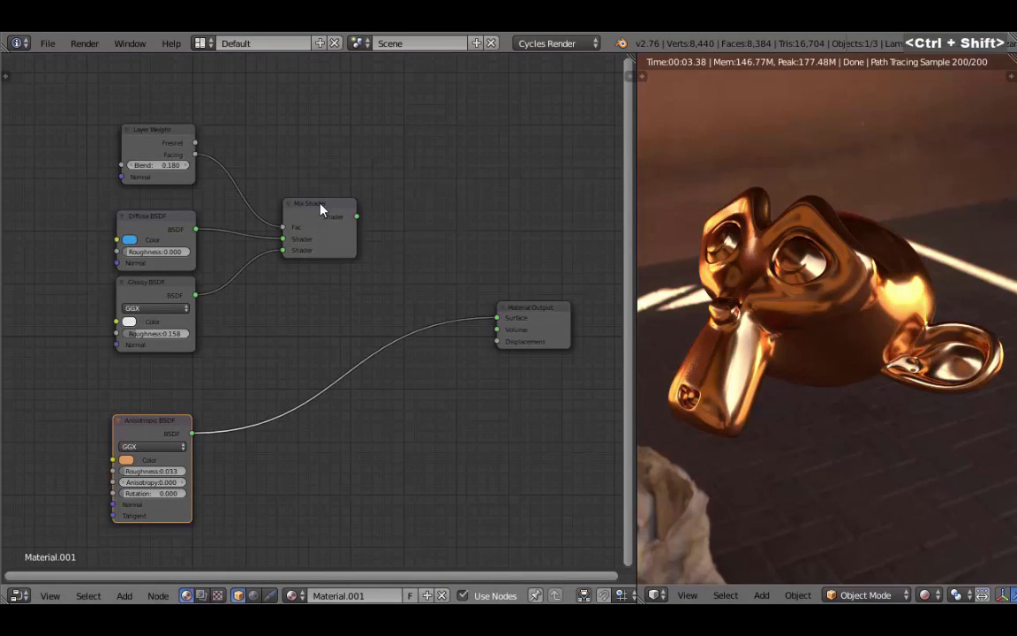
{"action": "left_click", "coordinate": [321, 208], "text": "ctrl+shift"}
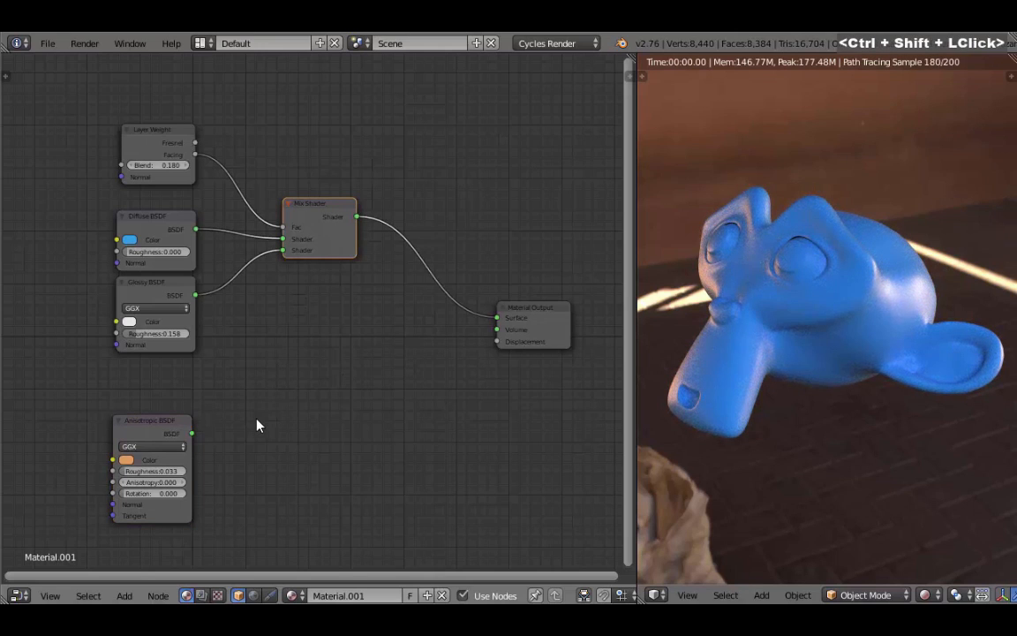
{"action": "left_click", "coordinate": [149, 436], "text": "ctrl+shift"}
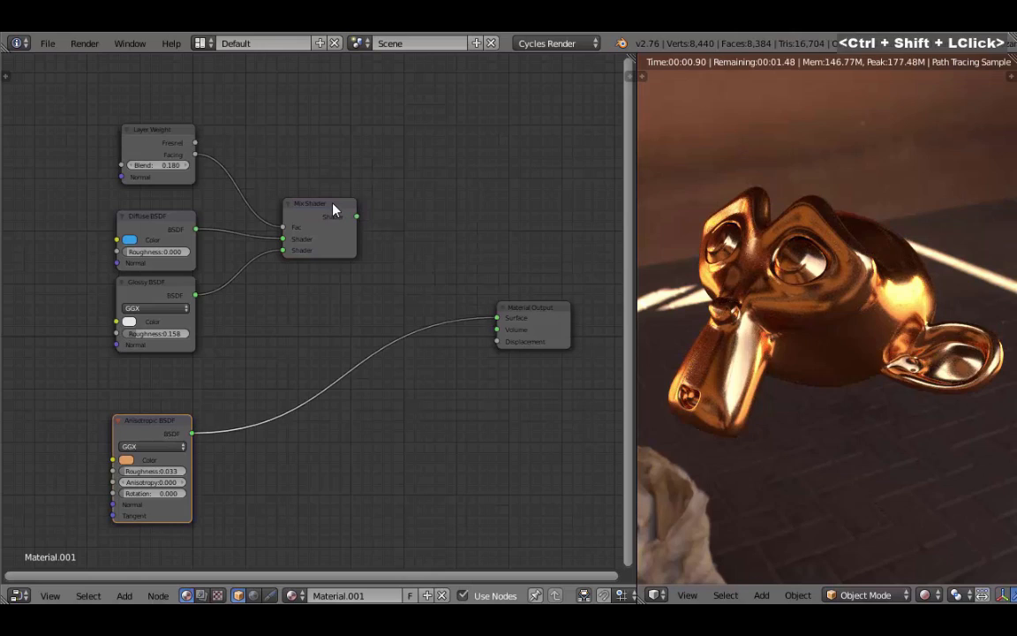
{"action": "left_click", "coordinate": [335, 209], "text": "ctrl+shift"}
{"action": "left_click", "coordinate": [165, 428], "text": "ctrl+shift"}
Align the Anisotropic BSDF beneath the Glossy BSDF and select it together with the Mix Shader, Layer Weight, Diffuse and Glossy nodes
{"action": "left_click_drag", "start_coordinate": [164, 426], "coordinate": [171, 406]}
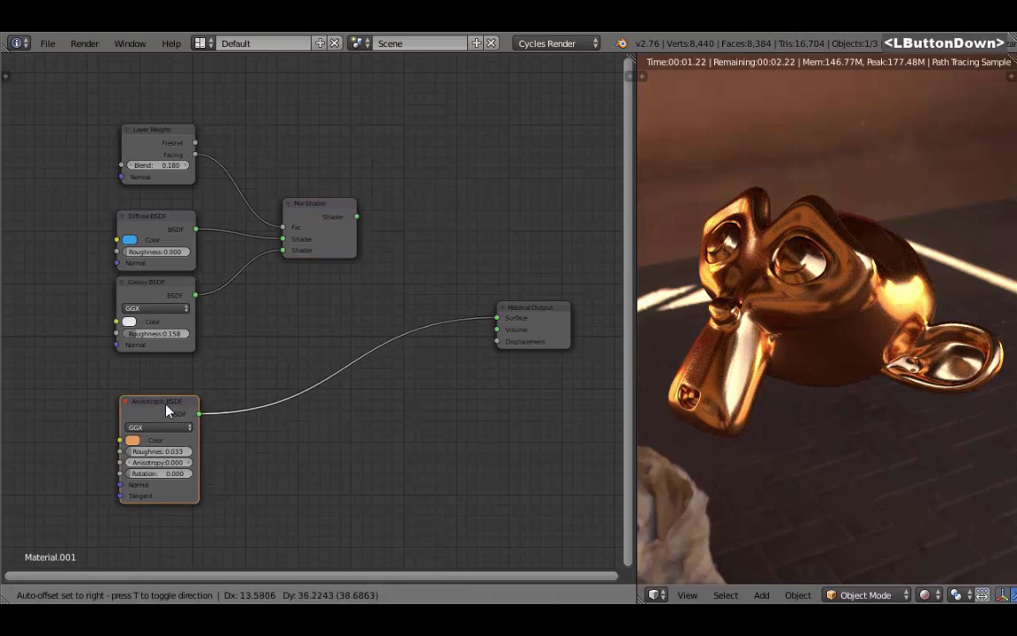
{"action": "left_click", "coordinate": [317, 222]}
{"action": "left_click", "coordinate": [152, 129], "text": "shift"}
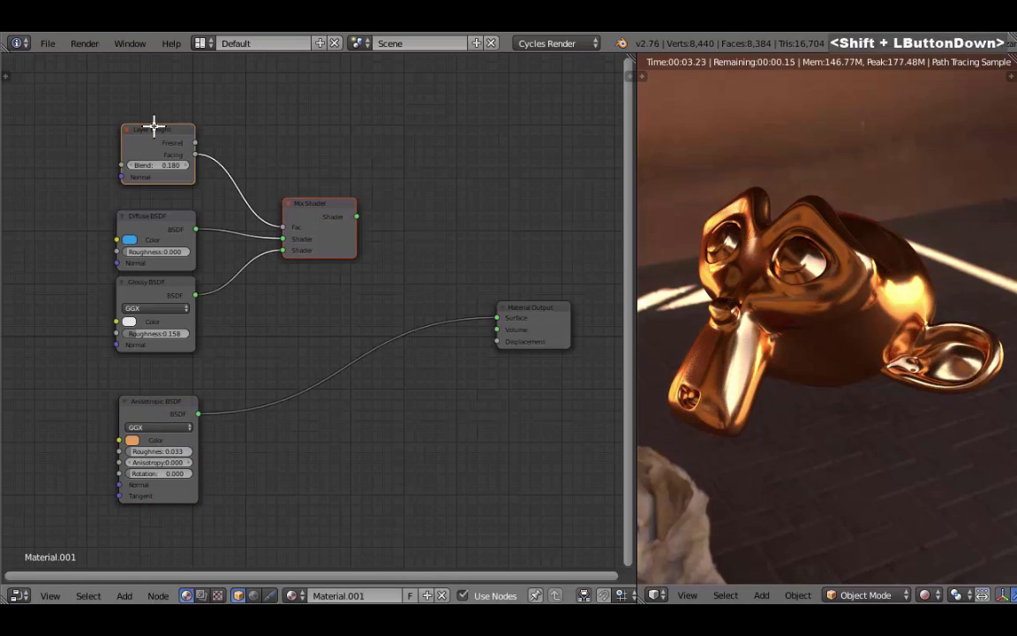
{"action": "left_click", "coordinate": [142, 221], "text": "shift"}
{"action": "left_click", "coordinate": [148, 286], "text": "shift"}
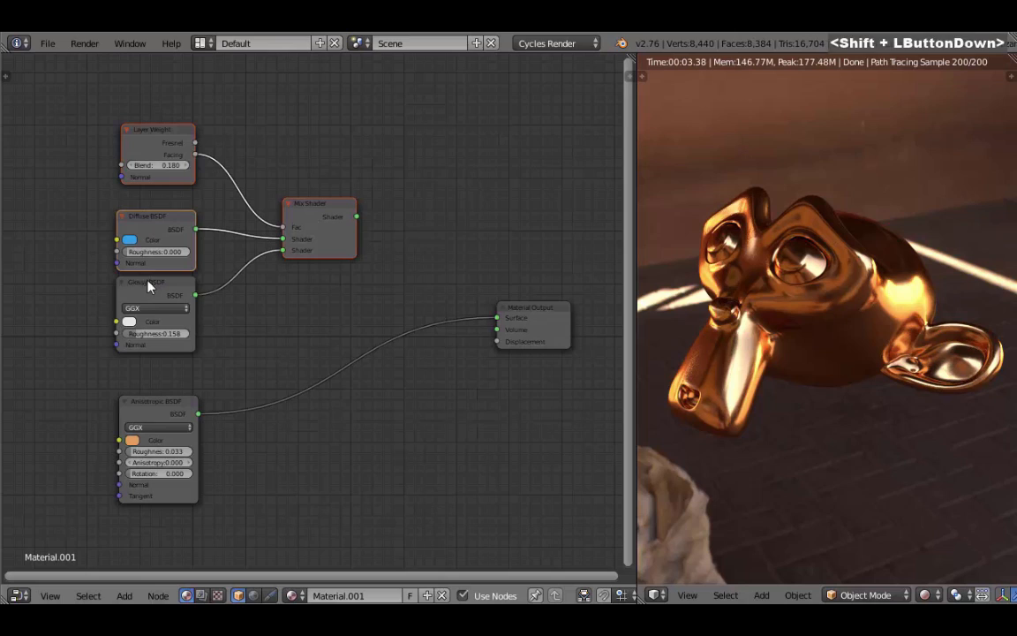
{"action": "left_click", "coordinate": [155, 411], "text": "shift"}
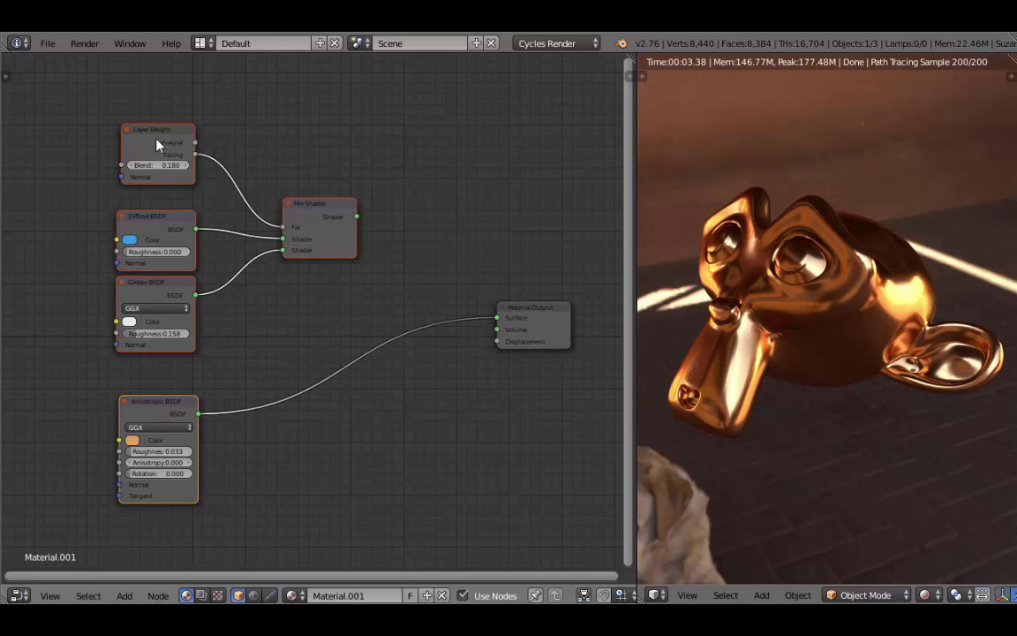
{"action": "right_click", "coordinate": [314, 225]}
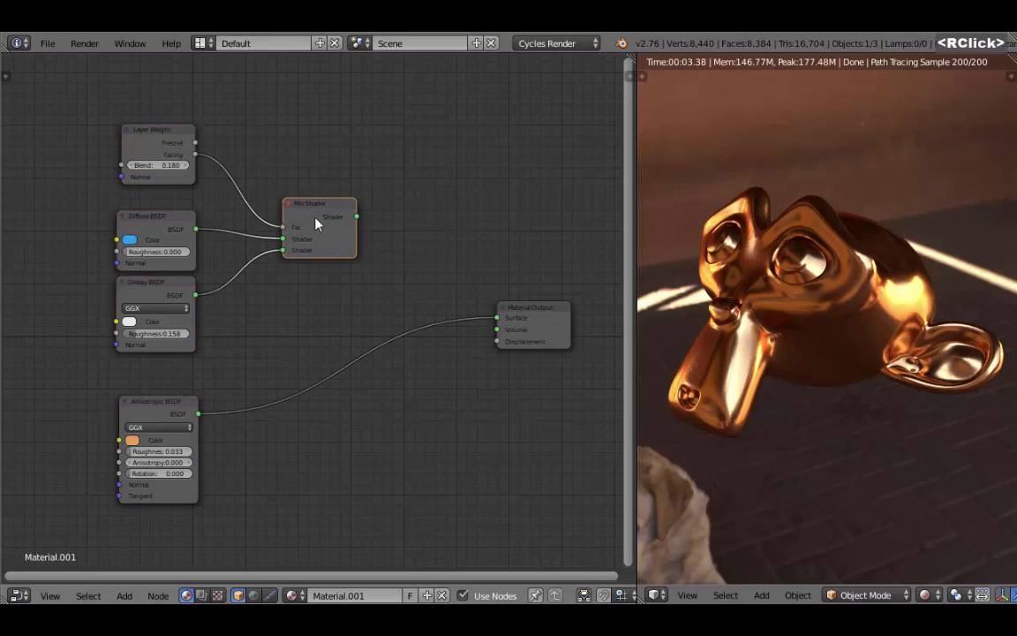
{"action": "left_click", "coordinate": [159, 147], "text": "shift"}
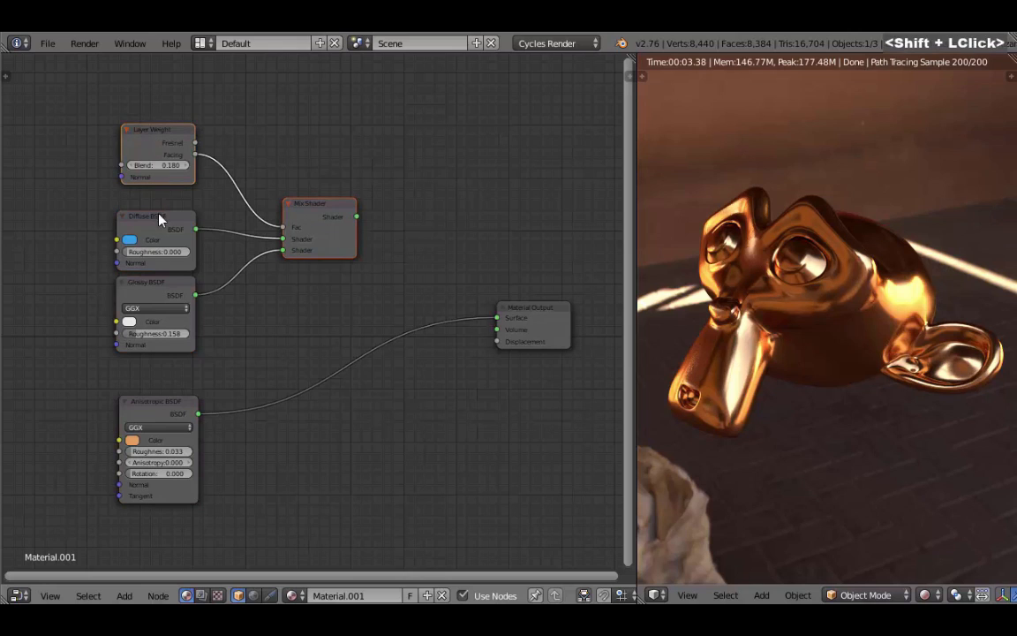
{"action": "left_click", "coordinate": [158, 218], "text": "shift"}
{"action": "key", "text": "a"}
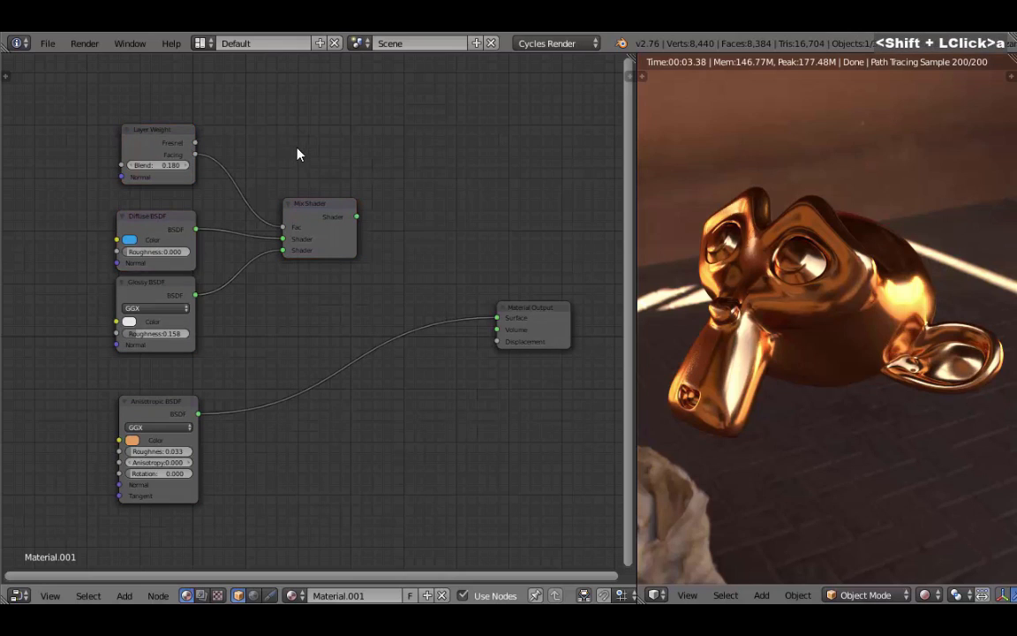
Box-select every node except the Material Output and combine them into a node group
{"action": "key", "text": "b"}
{"action": "left_click_drag", "start_coordinate": [70, 93], "coordinate": [377, 565]}
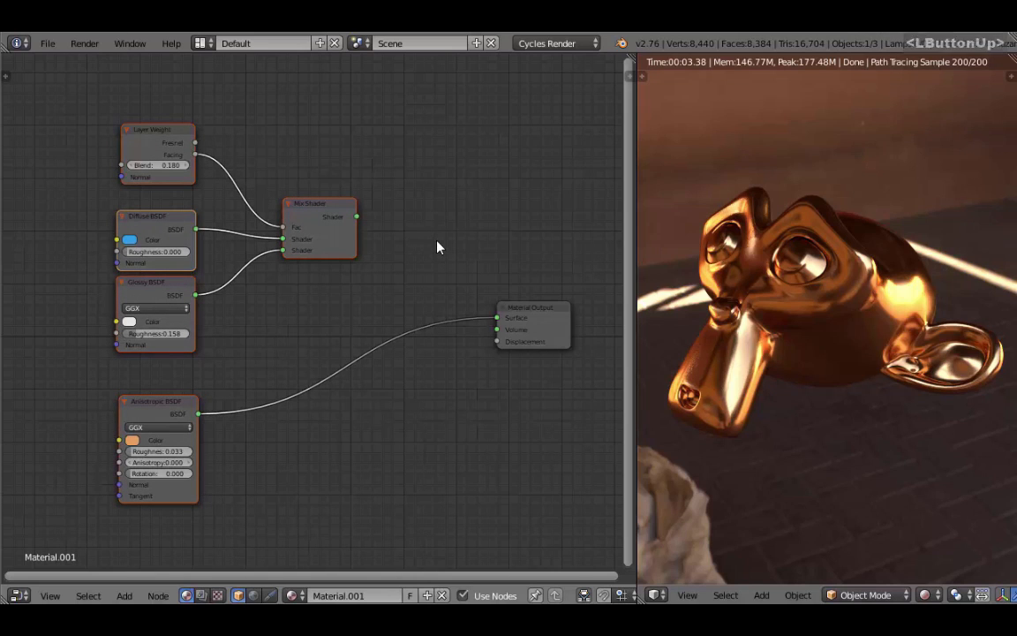
{"action": "key", "text": "ctrl"}
{"action": "key", "text": "ctrl+g"}
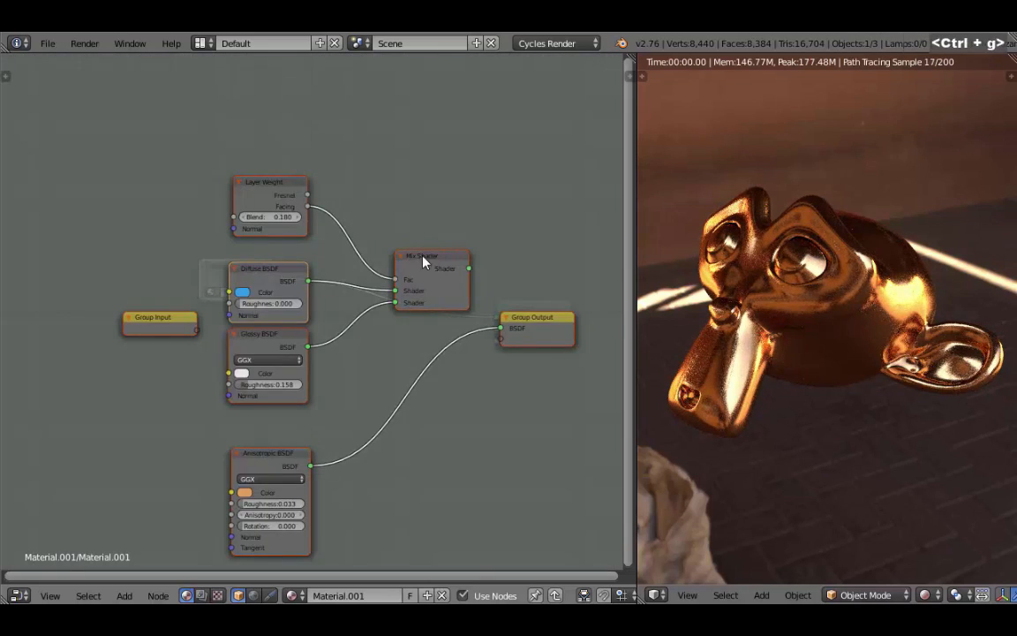
Move the Group Input and Group Output nodes farther outward from the shader nodes and leave group editing
{"action": "middle_click_drag", "start_coordinate": [422, 262], "coordinate": [265, 317]}
{"action": "left_click_drag", "start_coordinate": [152, 311], "coordinate": [46, 318]}
{"action": "left_click_drag", "start_coordinate": [540, 319], "coordinate": [611, 327]}
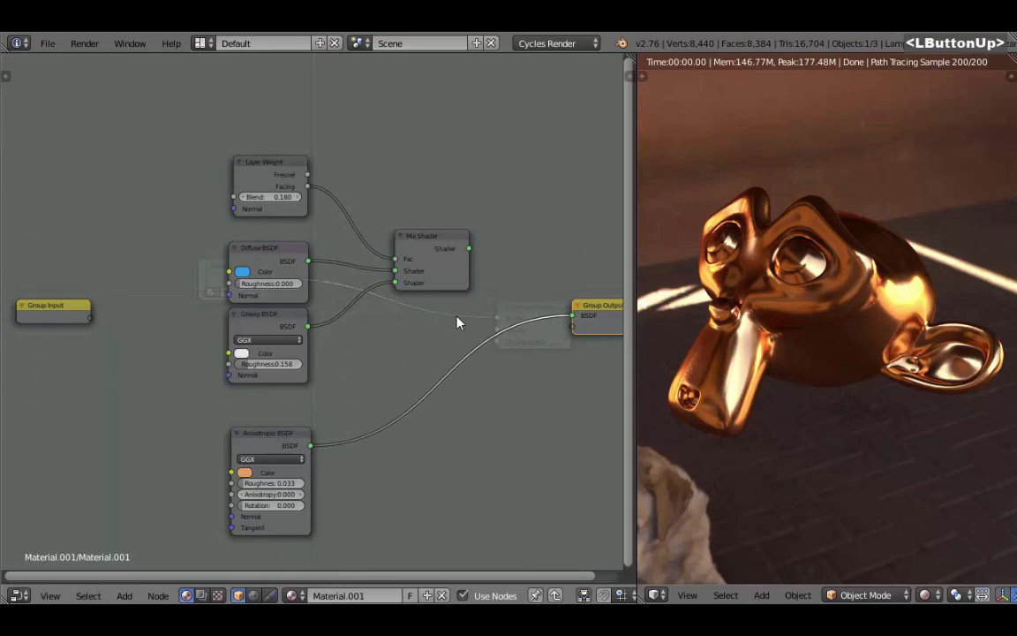
{"action": "key", "text": "Tab"}
Examine the collapsed group node and the nodes inside it, and return to the main material node tree
{"action": "left_click", "coordinate": [223, 274]}
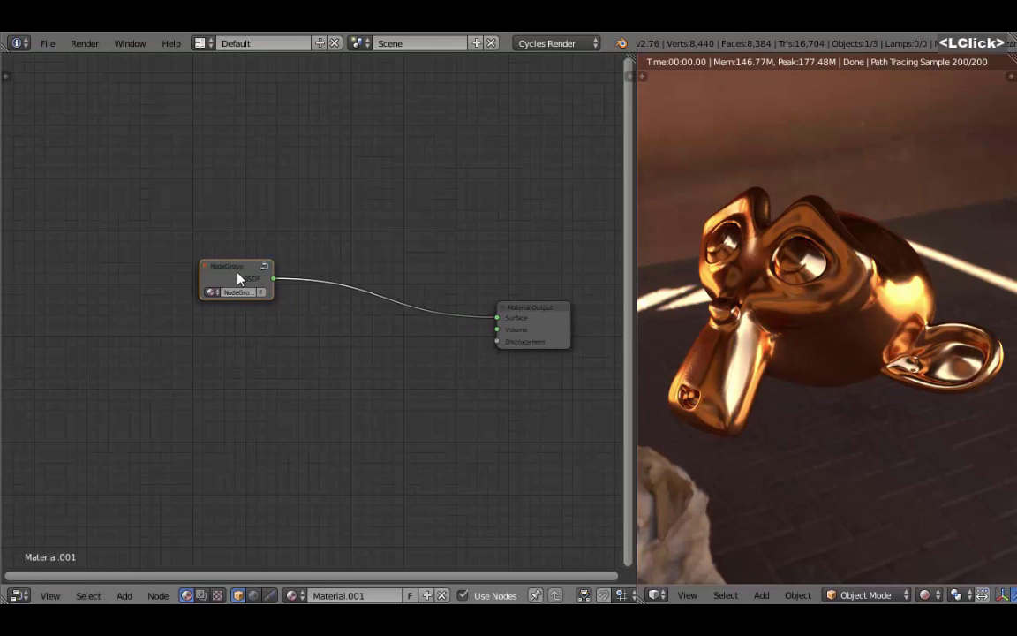
{"action": "scroll", "coordinate": [234, 279], "scroll_direction": "up", "scroll_amount": 4}
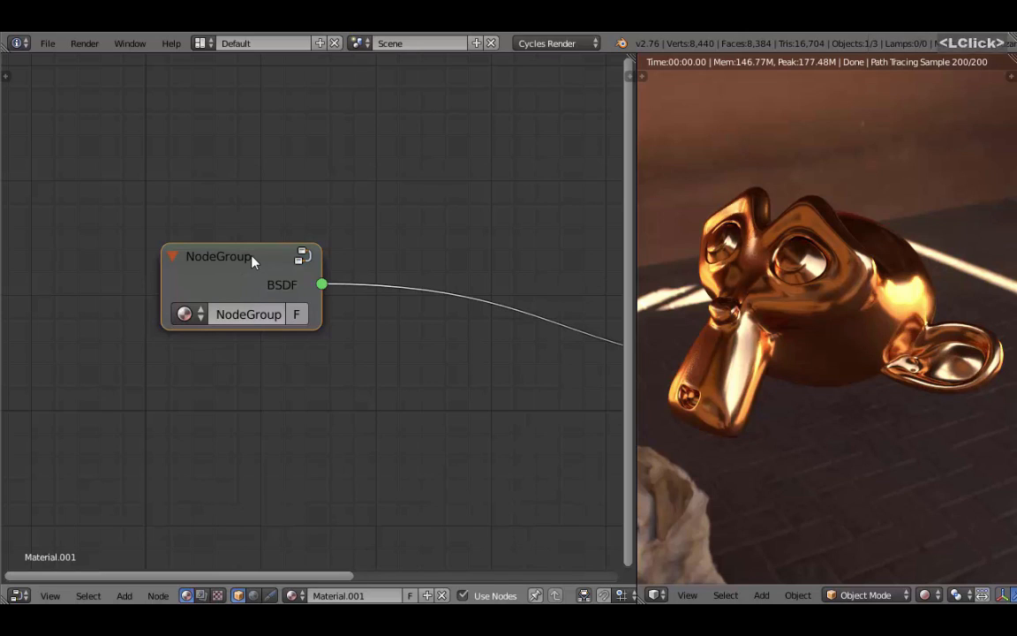
{"action": "key", "text": "Tab"}
{"action": "scroll", "coordinate": [296, 313], "scroll_direction": "down", "scroll_amount": 3}
{"action": "scroll", "coordinate": [334, 347], "scroll_direction": "down", "scroll_amount": 2}
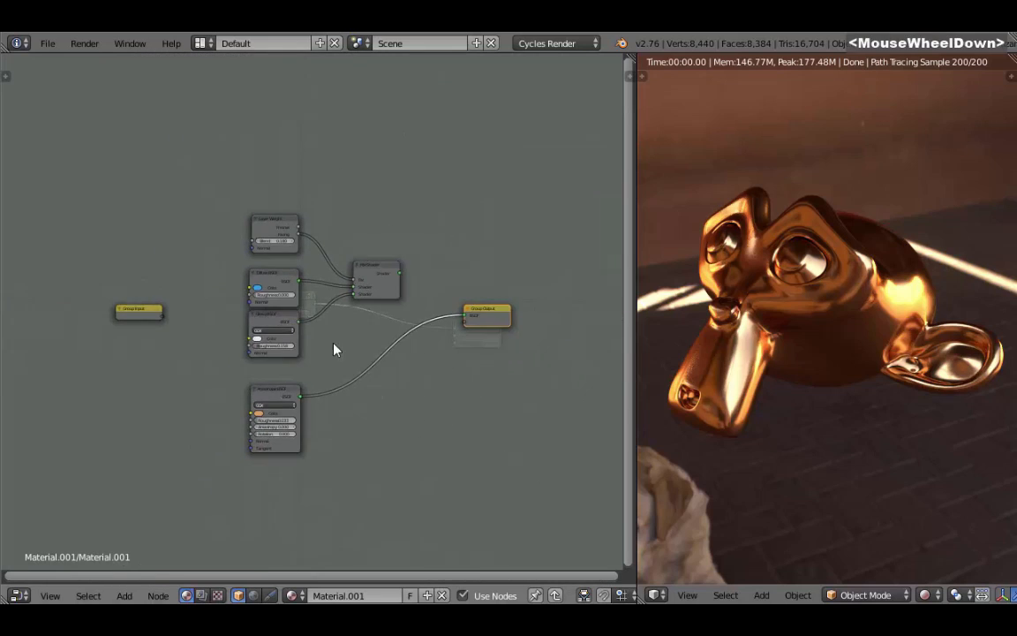
{"action": "scroll", "coordinate": [334, 347], "scroll_direction": "up", "scroll_amount": 3}
{"action": "middle_click_drag", "start_coordinate": [333, 347], "coordinate": [344, 355]}
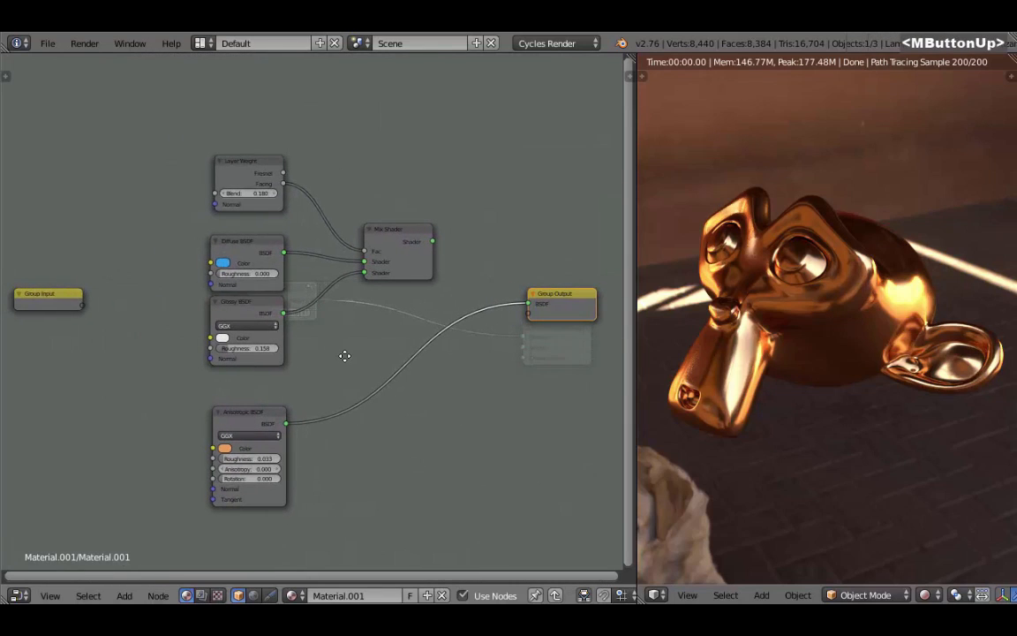
{"action": "key", "text": "Tab"}
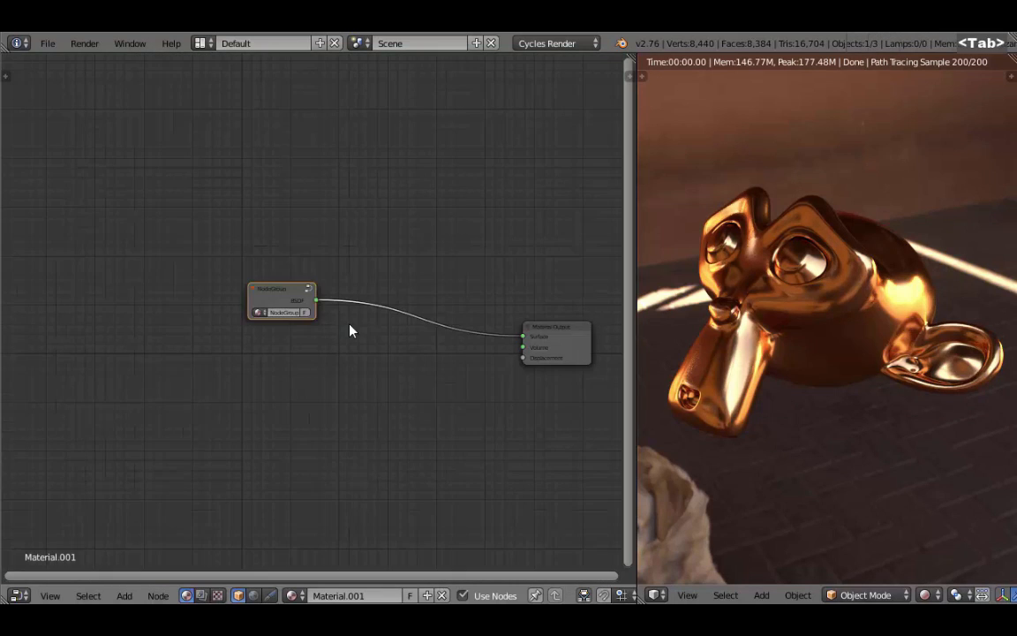
Inside the node group, move the Layer Weight node up and outward, and frame it with the Diffuse, Glossy and Mix Shader nodes
{"action": "left_click", "coordinate": [266, 288]}
{"action": "key", "text": "Tab"}
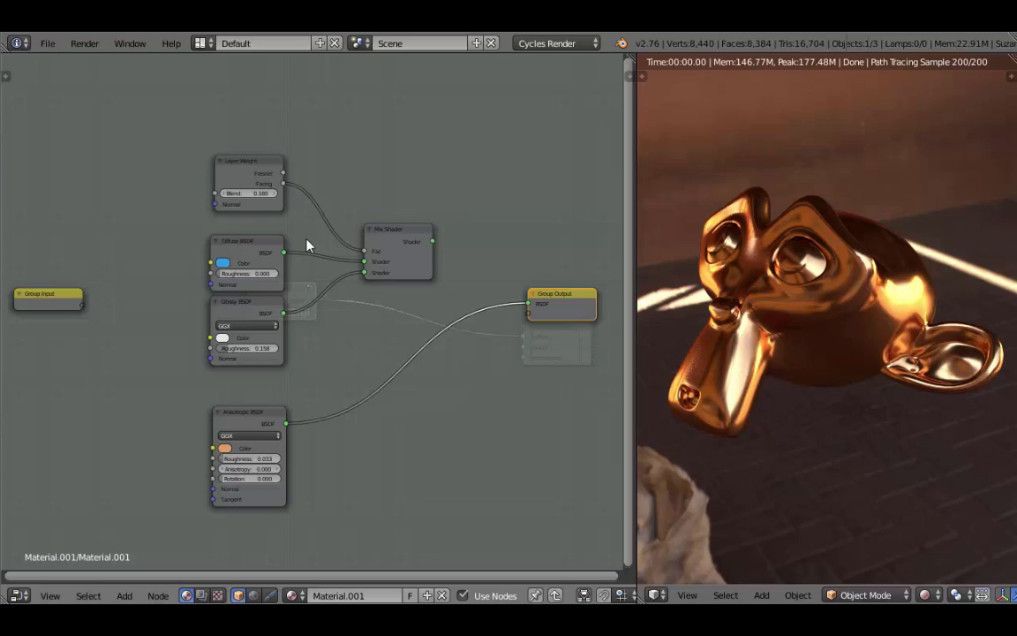
{"action": "left_click_drag", "start_coordinate": [247, 173], "coordinate": [203, 114]}
{"action": "left_click", "coordinate": [242, 242], "text": "shift"}
{"action": "left_click", "coordinate": [250, 304], "text": "shift"}
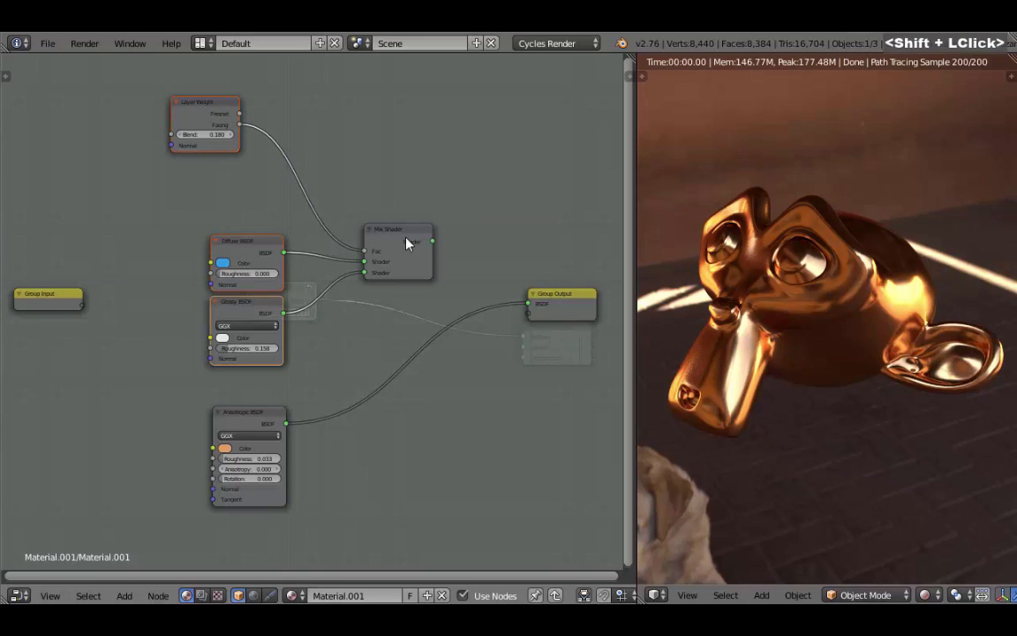
{"action": "left_click", "coordinate": [409, 237], "text": "shift"}
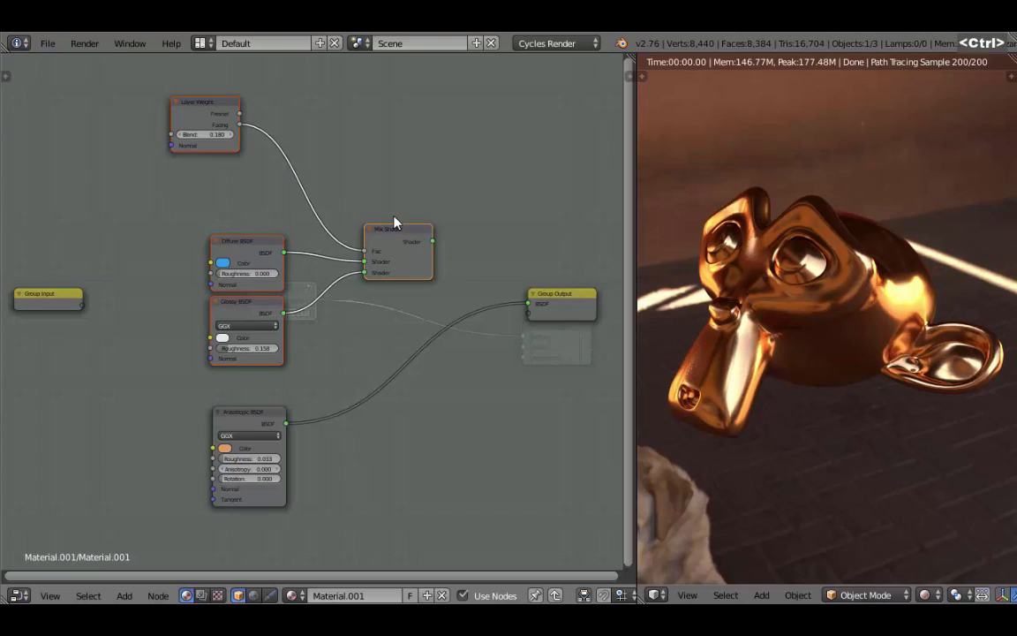
{"action": "key", "text": "ctrl+j"}
Move the frame with its four nodes upward, farther away from the Anisotropic BSDF
{"action": "left_click", "coordinate": [319, 114]}
{"action": "left_click_drag", "start_coordinate": [320, 114], "coordinate": [322, 89]}
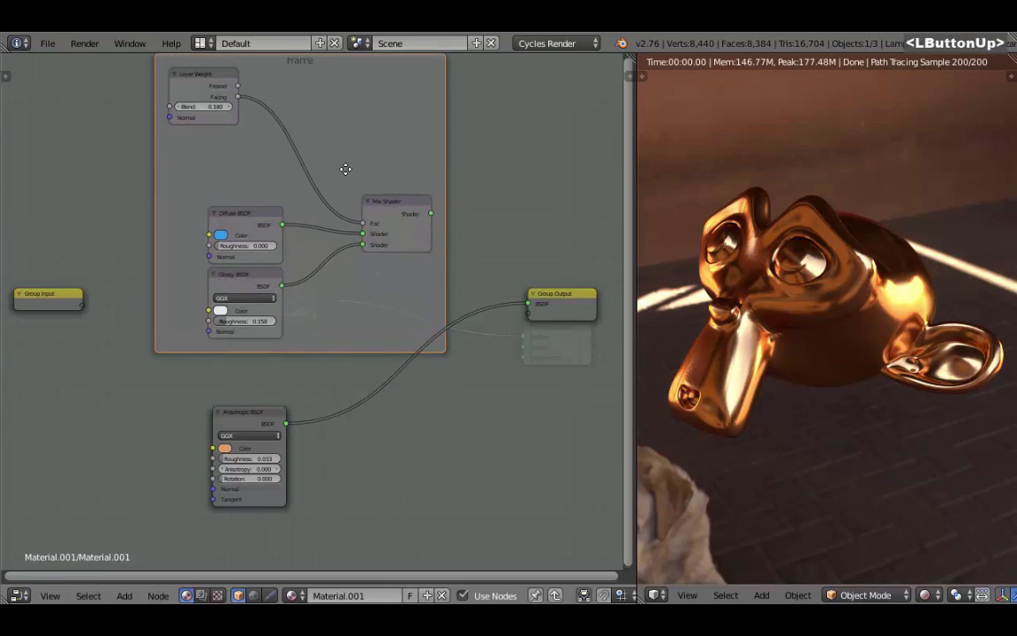
{"action": "scroll", "coordinate": [335, 158], "scroll_direction": "down", "scroll_amount": 2}
{"action": "mouse_move", "coordinate": [329, 150]}
{"action": "left_mouse_down"}
{"action": "mouse_move", "coordinate": [312, 94]}
{"action": "mouse_move", "coordinate": [329, 102]}
{"action": "mouse_move", "coordinate": [318, 113]}
{"action": "mouse_move", "coordinate": [329, 140]}
{"action": "left_mouse_up"}
{"action": "scroll", "coordinate": [353, 124], "scroll_direction": "up", "scroll_amount": 3}
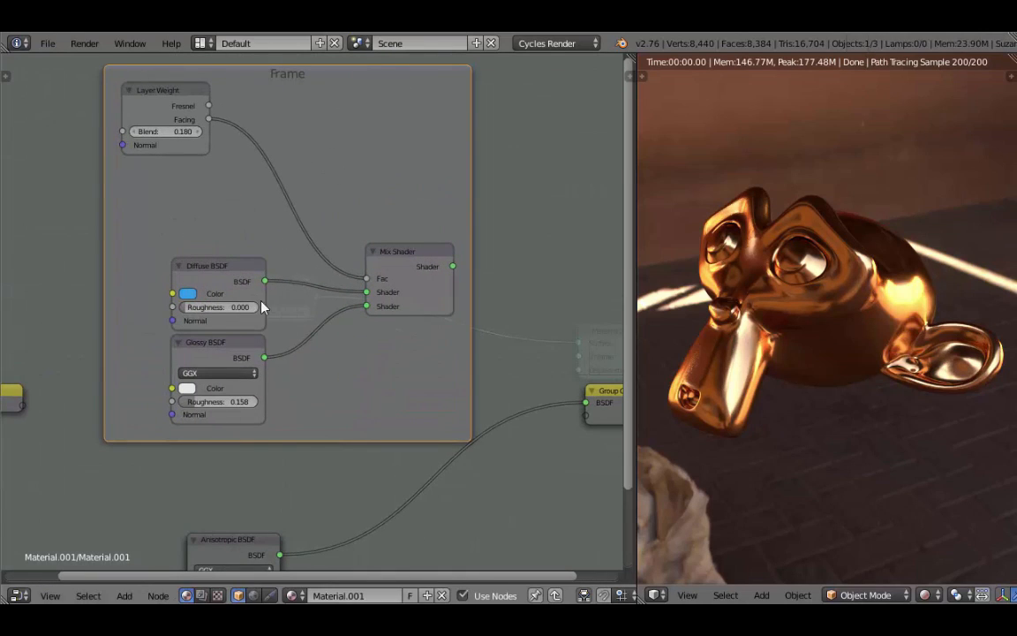
{"action": "left_click_drag", "start_coordinate": [347, 132], "coordinate": [360, 109]}
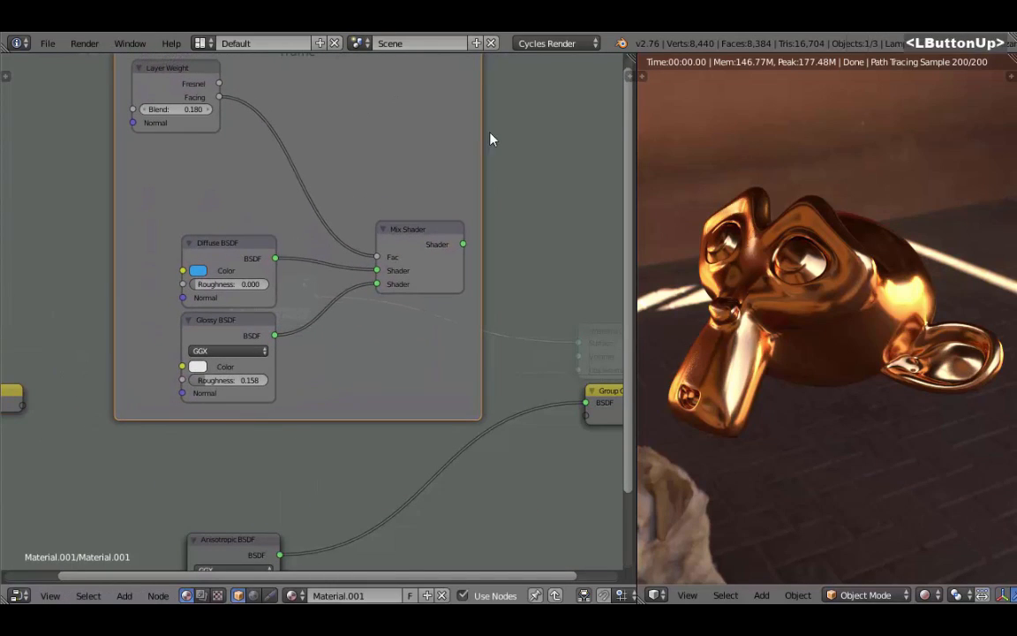
{"action": "left_click", "coordinate": [230, 328], "text": "shift"}
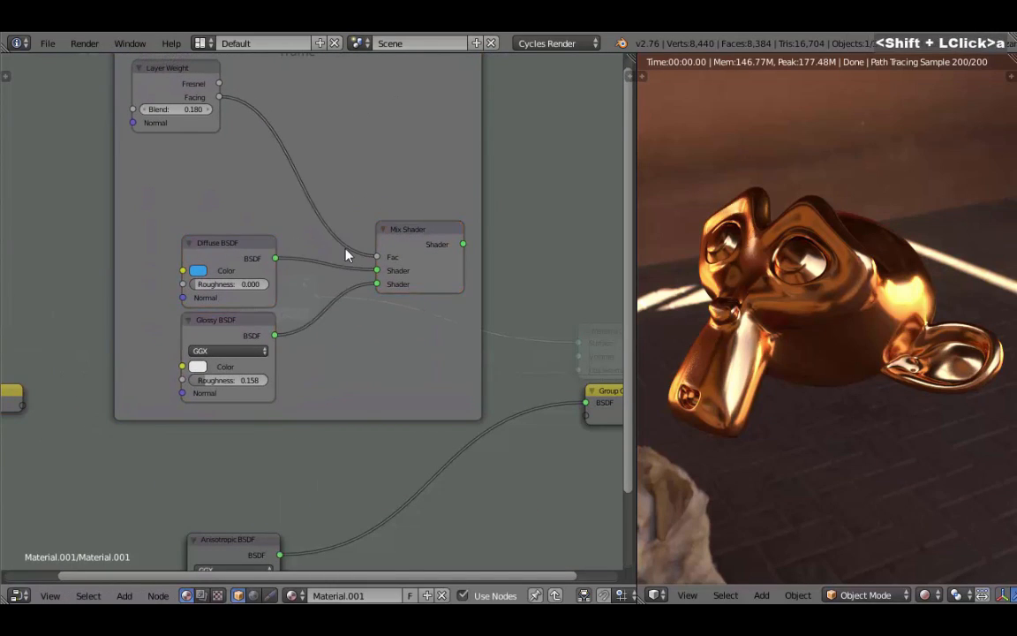
Put the Anisotropic BSDF in a frame of its own and shift that frame slightly toward the Group Output
{"action": "scroll", "coordinate": [305, 184], "scroll_direction": "down", "scroll_amount": 3}
{"action": "scroll", "coordinate": [362, 133], "scroll_direction": "up", "scroll_amount": 1}
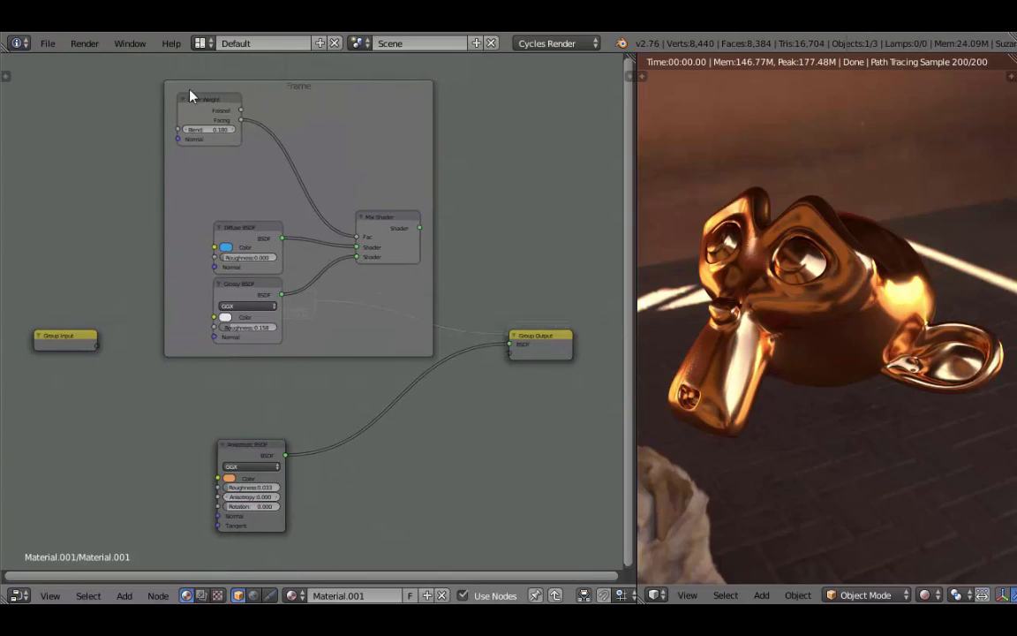
{"action": "left_click", "coordinate": [256, 457]}
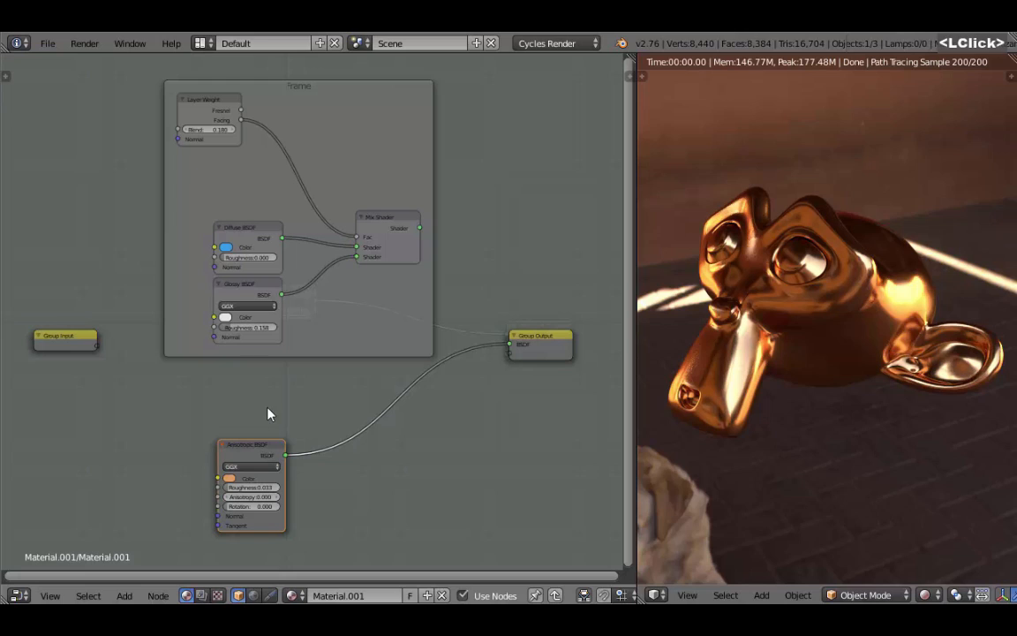
{"action": "key", "text": "ctrl+j"}
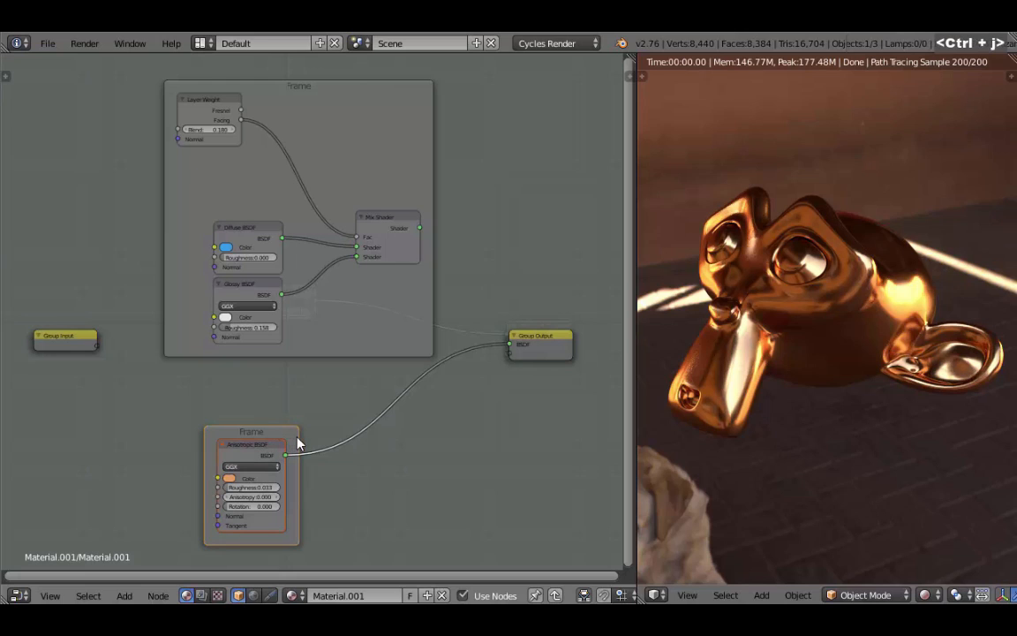
{"action": "left_click_drag", "start_coordinate": [297, 546], "coordinate": [339, 529]}
Label the frame around the Anisotropic BSDF "Metal"
{"action": "scroll", "coordinate": [298, 423], "scroll_direction": "up", "scroll_amount": 2}
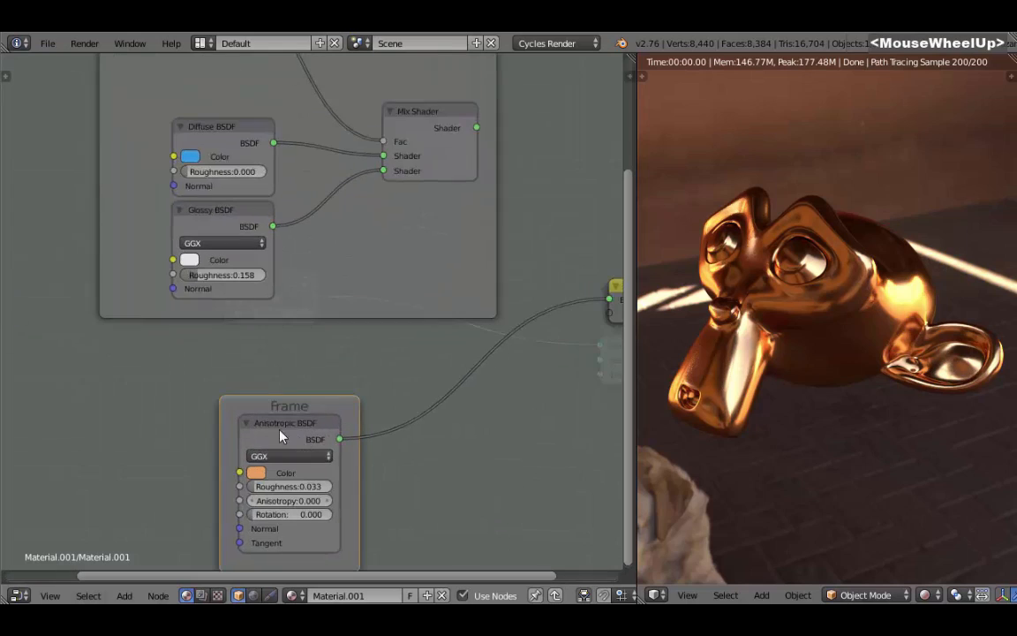
{"action": "key", "text": "n"}
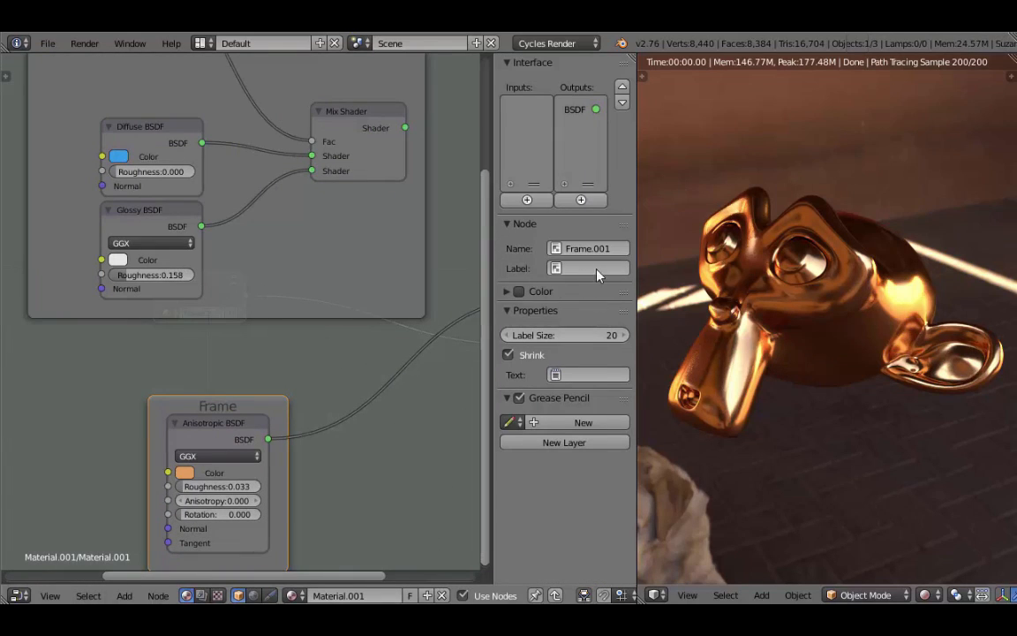
{"action": "left_click", "coordinate": [190, 408]}
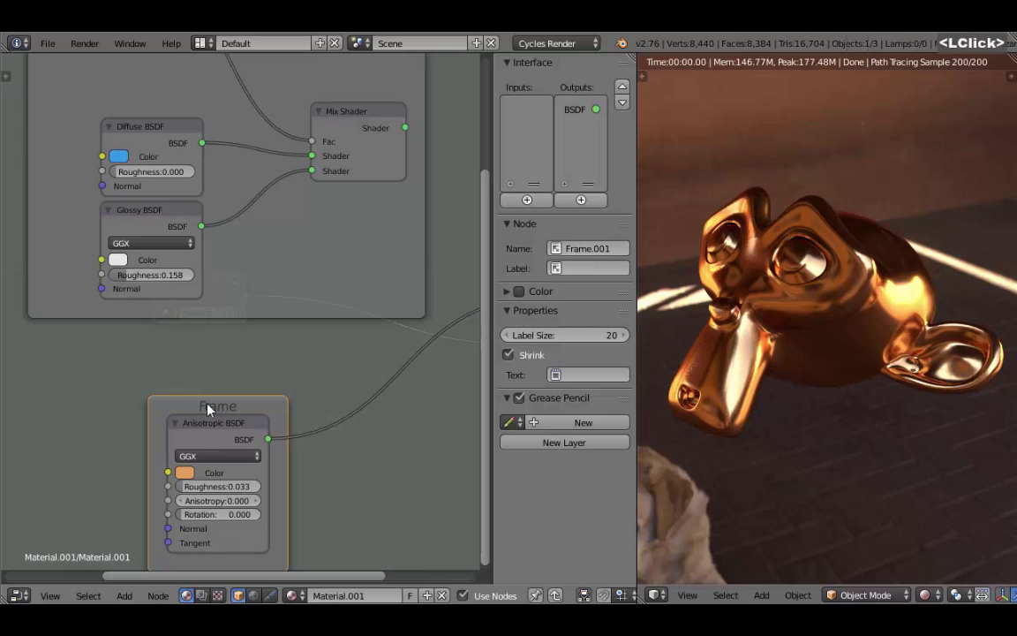
{"action": "left_click", "coordinate": [576, 268]}
{"action": "type", "text": "Metal"}
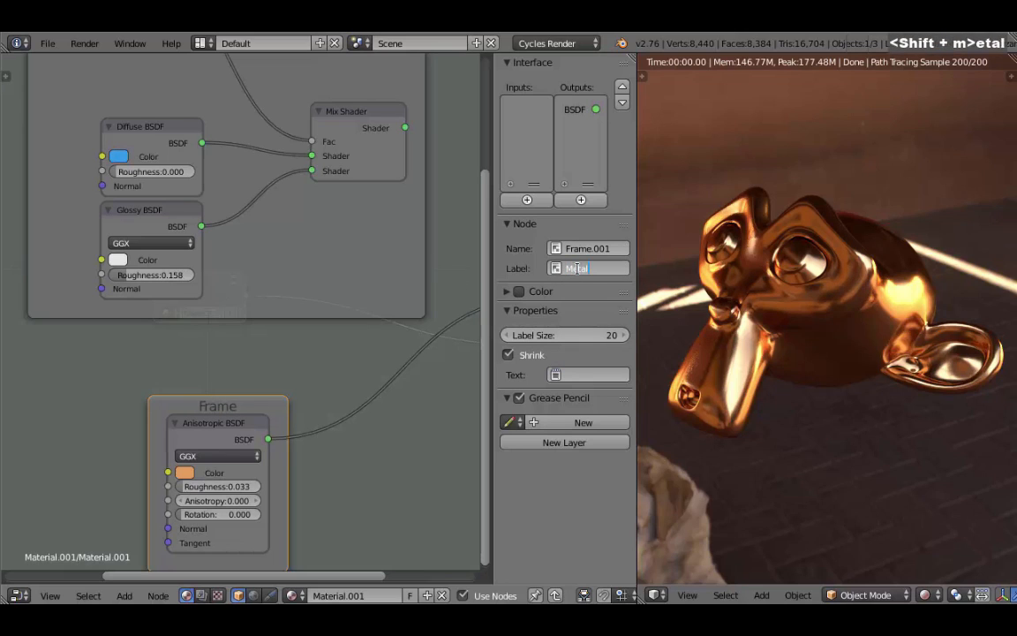
{"action": "key", "text": "Return"}
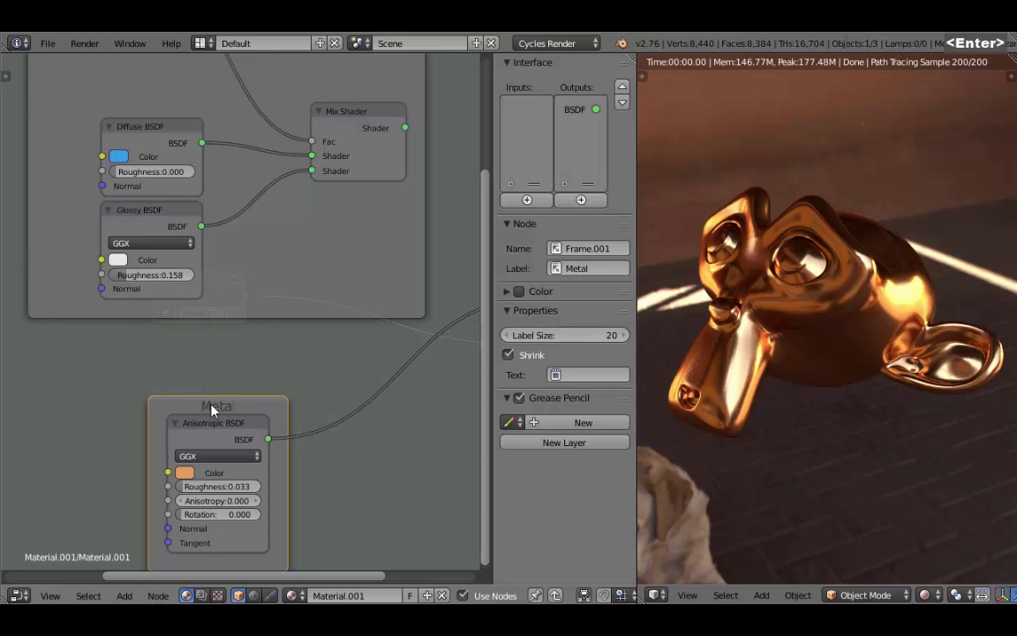
Label the frame around the Layer Weight, Diffuse, Glossy and Mix Shader nodes "Plastic"
{"action": "middle_click_drag", "start_coordinate": [347, 301], "coordinate": [325, 266]}
{"action": "right_click", "coordinate": [325, 266]}
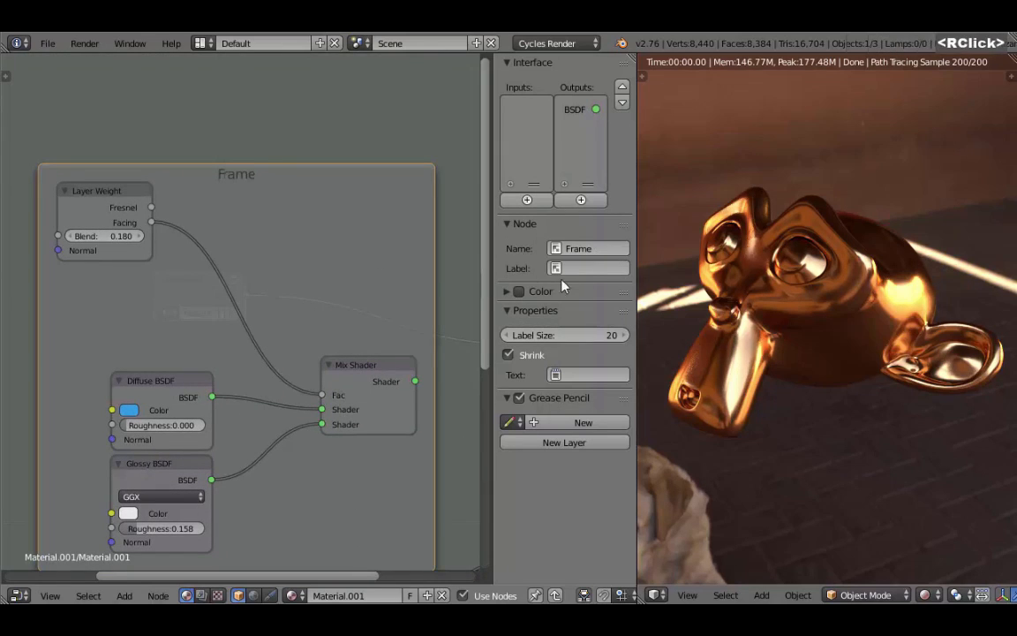
{"action": "left_click", "coordinate": [584, 268]}
{"action": "type", "text": "Plastic"}
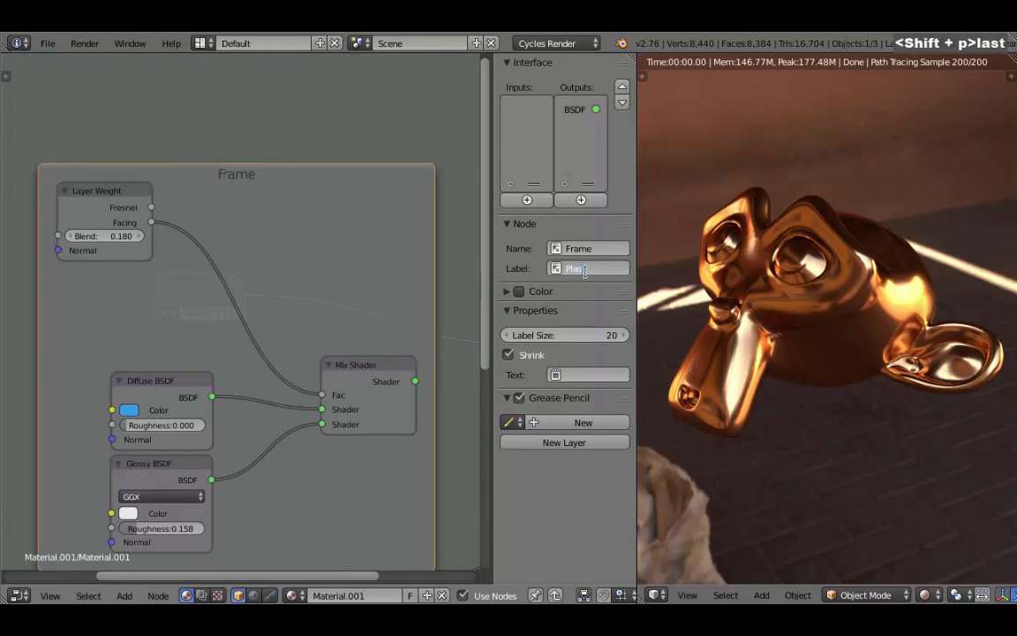
{"action": "key", "text": "Return"}
Enable a custom color for the Plastic frame and tint it a muted blue
{"action": "scroll", "coordinate": [402, 252], "scroll_direction": "down", "scroll_amount": 2}
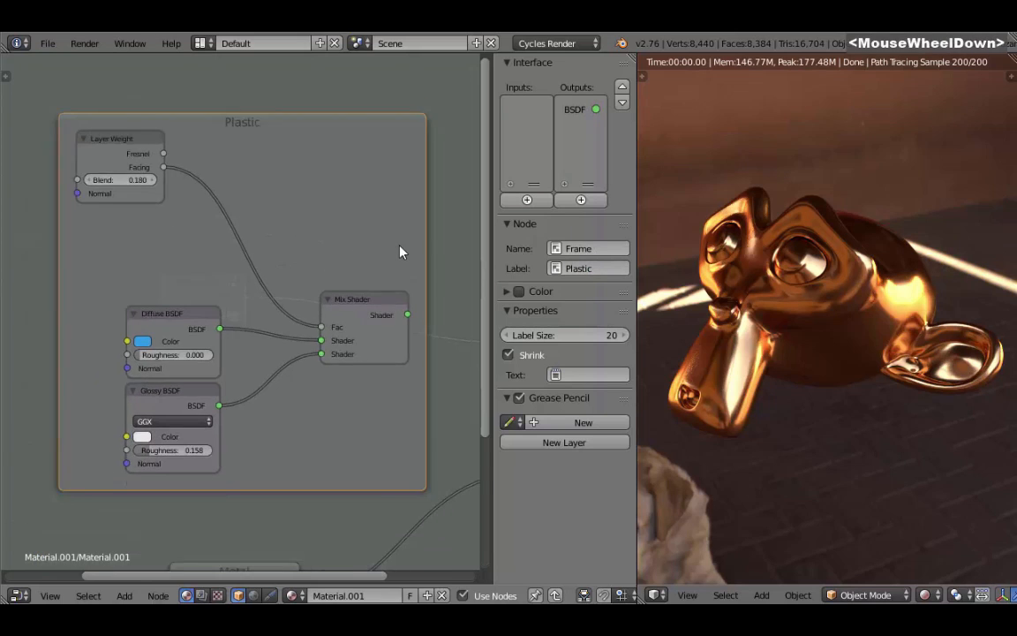
{"action": "left_click", "coordinate": [523, 292]}
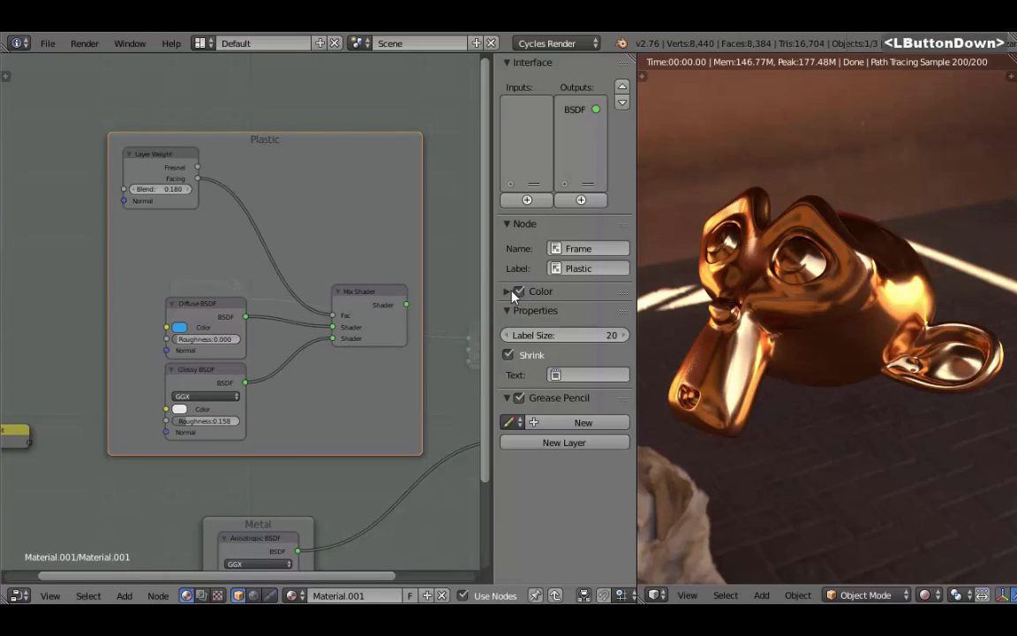
{"action": "left_click", "coordinate": [548, 335]}
{"action": "left_click_drag", "start_coordinate": [577, 210], "coordinate": [569, 171]}
Enable a custom color for the Metal frame and tint it a light orange
{"action": "middle_click_drag", "start_coordinate": [282, 522], "coordinate": [285, 301]}
{"action": "left_click", "coordinate": [285, 300]}
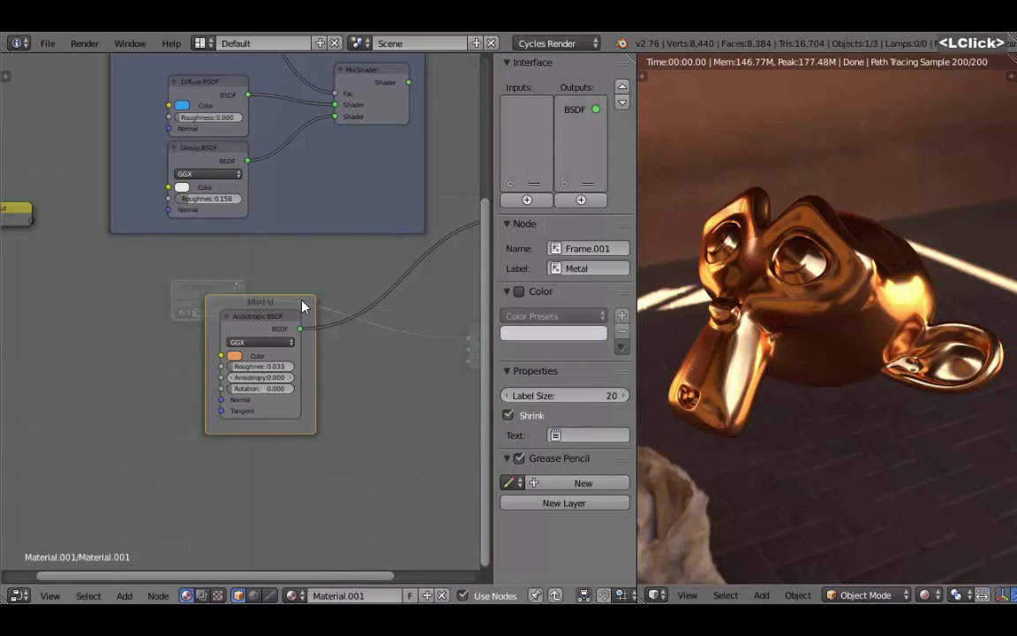
{"action": "left_click", "coordinate": [519, 292]}
{"action": "left_click", "coordinate": [544, 335]}
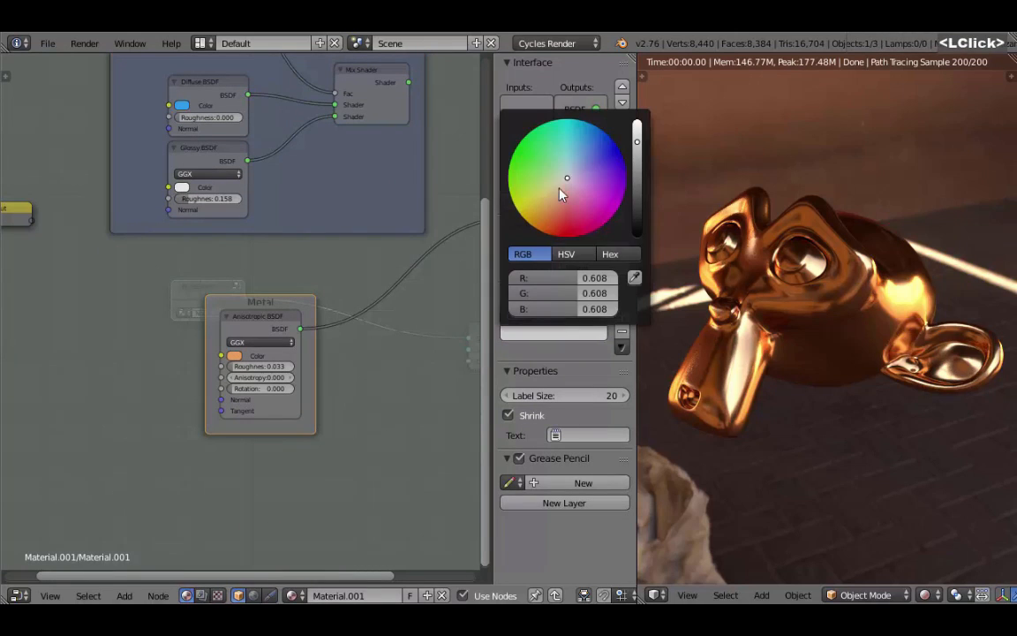
{"action": "left_click_drag", "start_coordinate": [516, 177], "coordinate": [522, 175]}
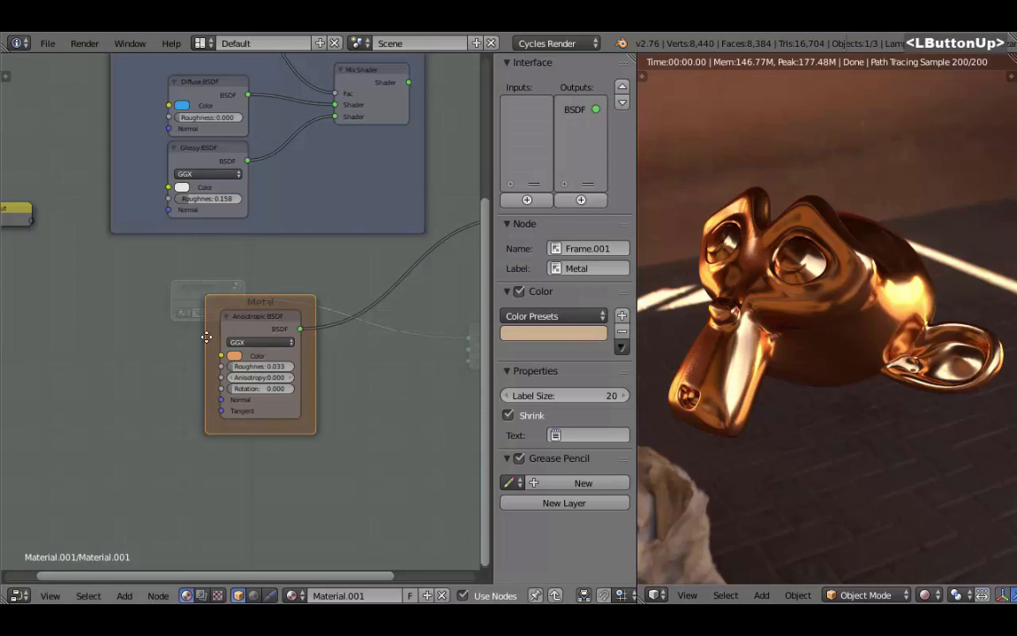
{"action": "middle_click_drag", "start_coordinate": [392, 71], "coordinate": [341, 186]}
{"action": "left_click", "coordinate": [331, 186], "text": "ctrl+shift"}
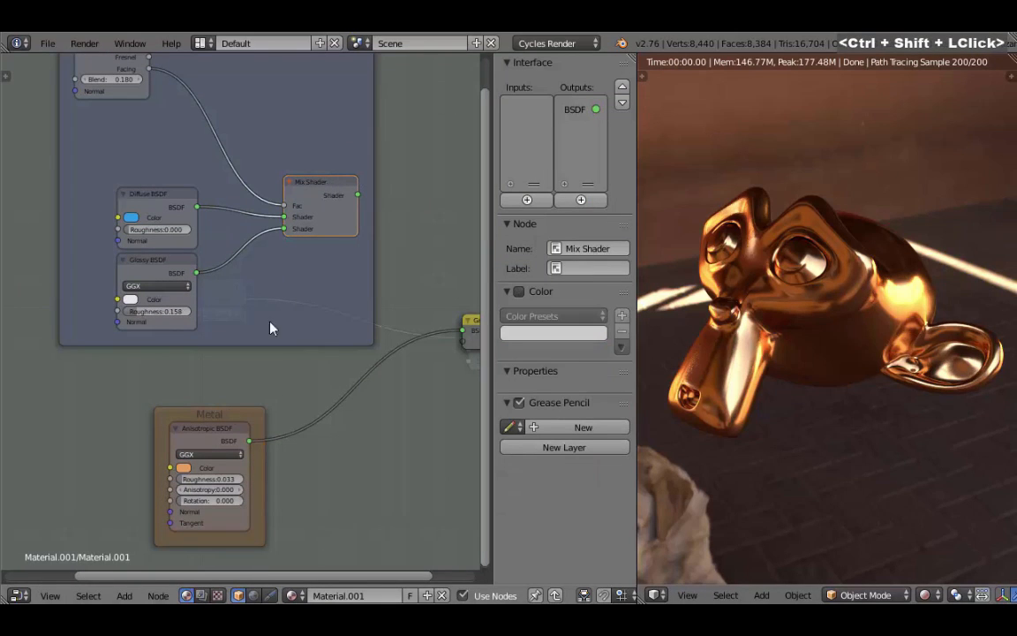
{"action": "left_click", "coordinate": [214, 431], "text": "ctrl+shift"}
{"action": "left_click", "coordinate": [170, 195]}
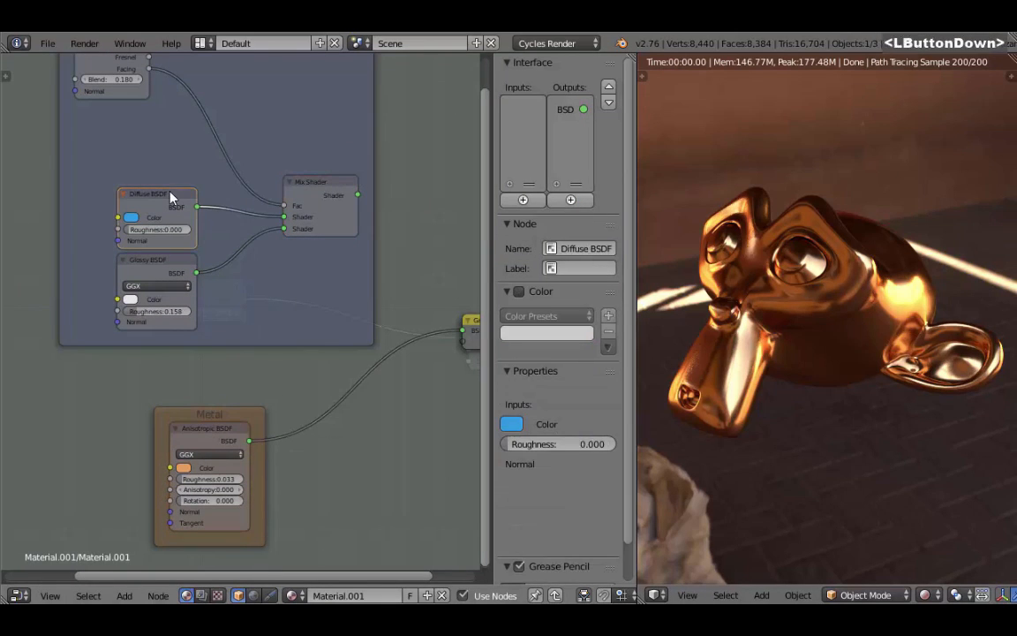
{"action": "middle_click_drag", "start_coordinate": [250, 330], "coordinate": [399, 374]}
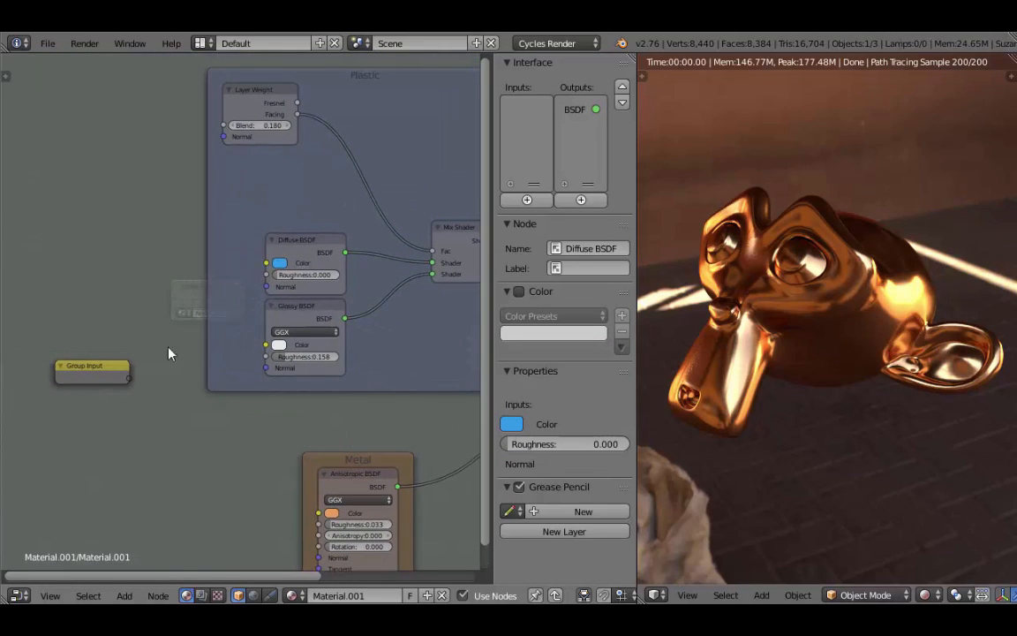
{"action": "left_click", "coordinate": [96, 370]}
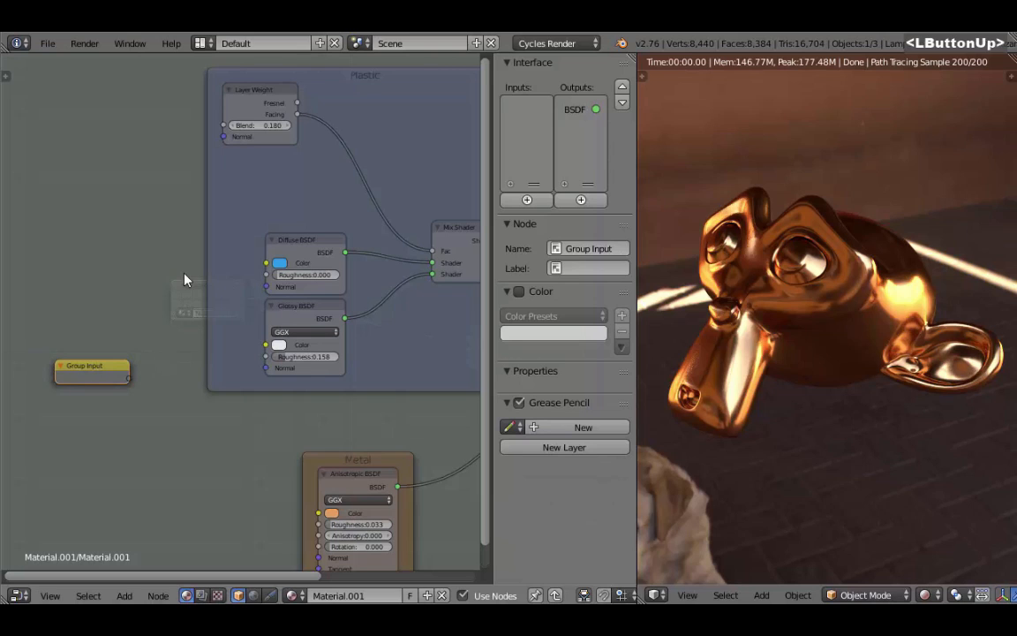
Leave the node group and rename it "Shader"
{"action": "key", "text": "Tab"}
{"action": "scroll", "coordinate": [223, 295], "scroll_direction": "up", "scroll_amount": 3}
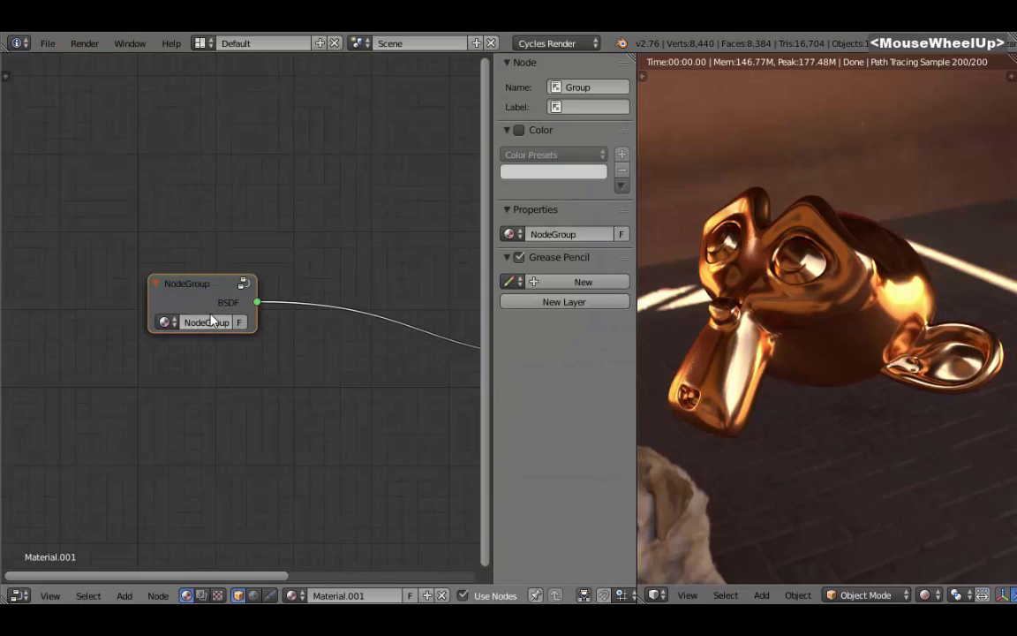
{"action": "left_click", "coordinate": [206, 328]}
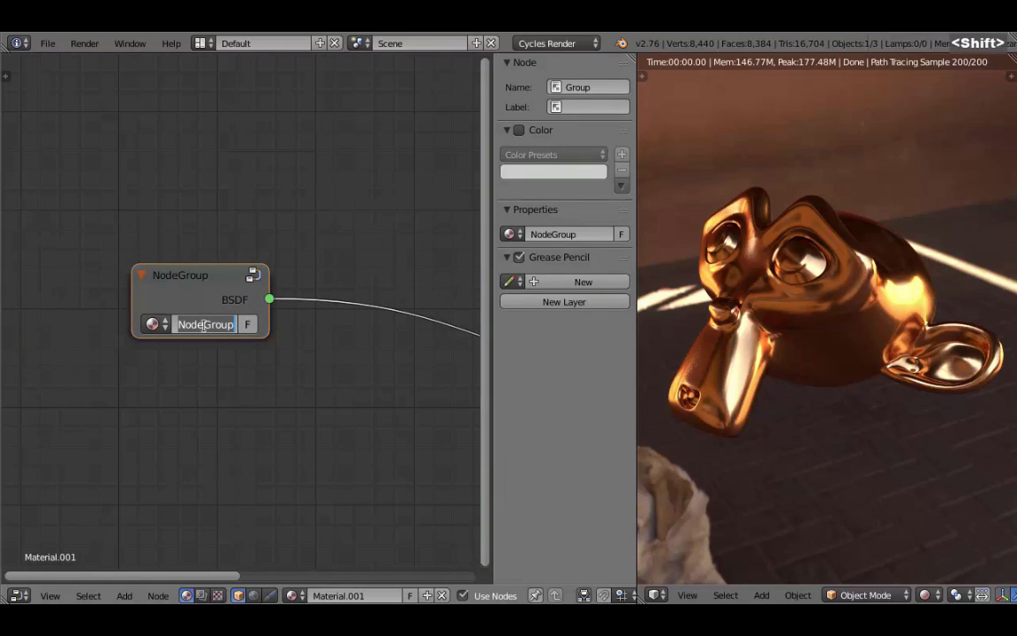
{"action": "type", "text": "Shader"}
{"action": "key", "text": "Return"}
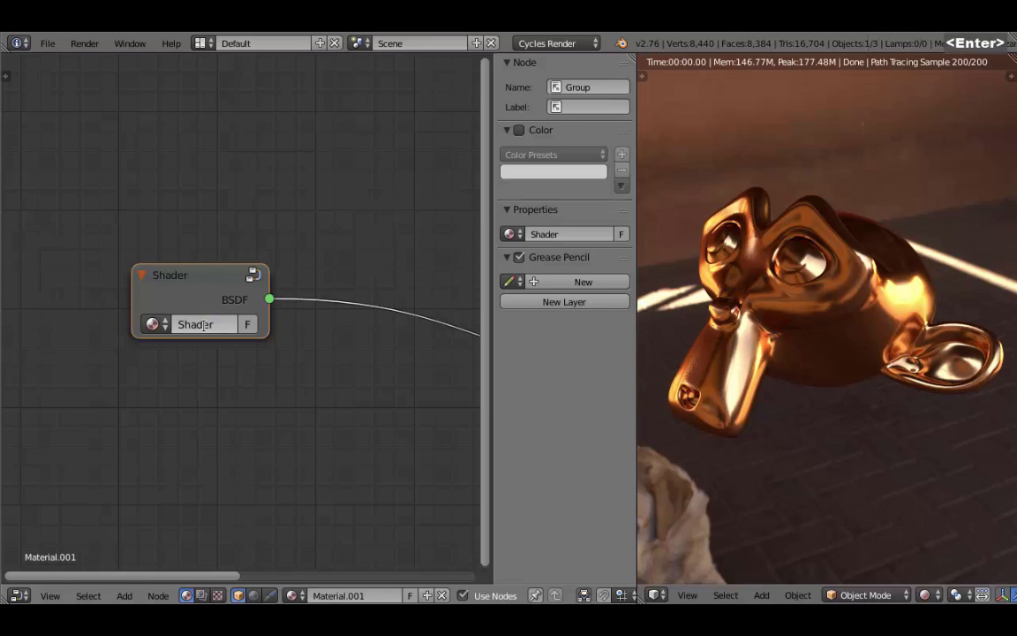
{"action": "left_click", "coordinate": [202, 277]}
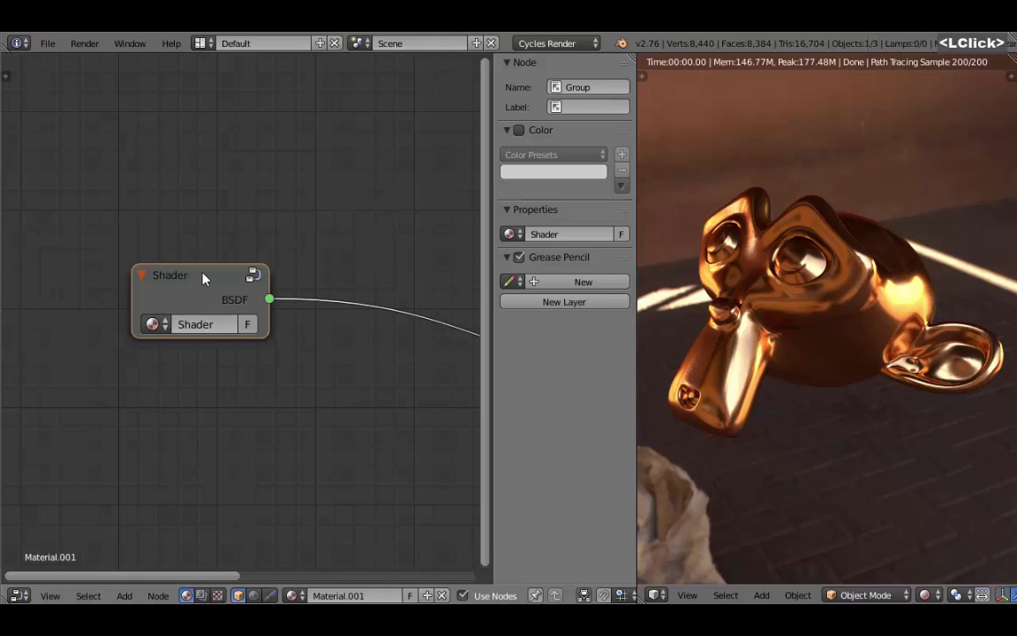
Reopen the Shader group and move the Group Output node farther away from the two frames to make room
{"action": "key", "text": "Tab"}
{"action": "middle_click_drag", "start_coordinate": [202, 279], "coordinate": [301, 292]}
{"action": "scroll", "coordinate": [260, 354], "scroll_direction": "down", "scroll_amount": 4}
{"action": "scroll", "coordinate": [289, 281], "scroll_direction": "up", "scroll_amount": 3}
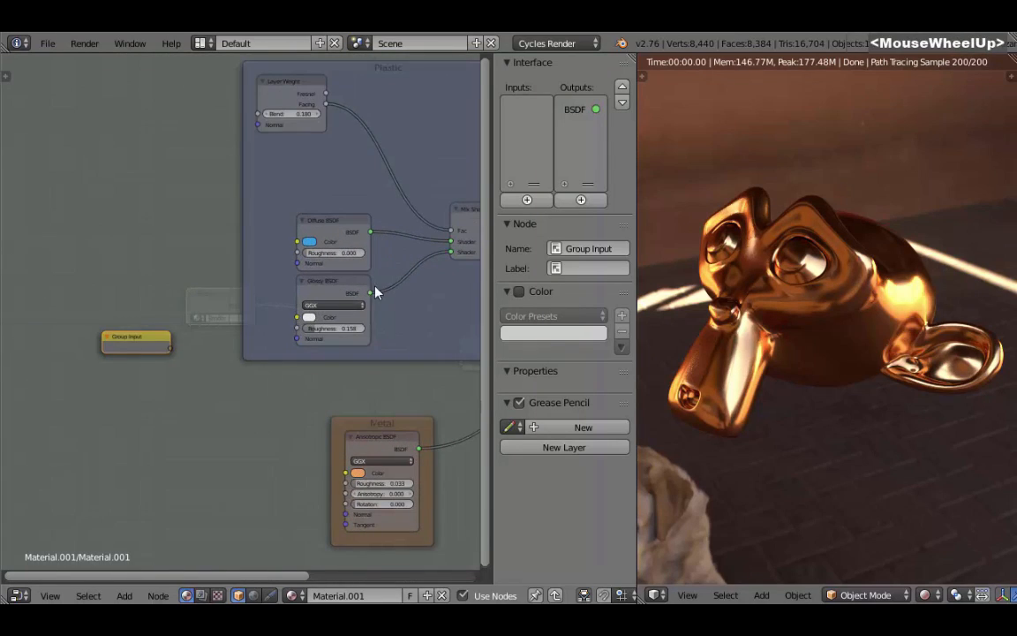
{"action": "middle_click_drag", "start_coordinate": [337, 257], "coordinate": [153, 278]}
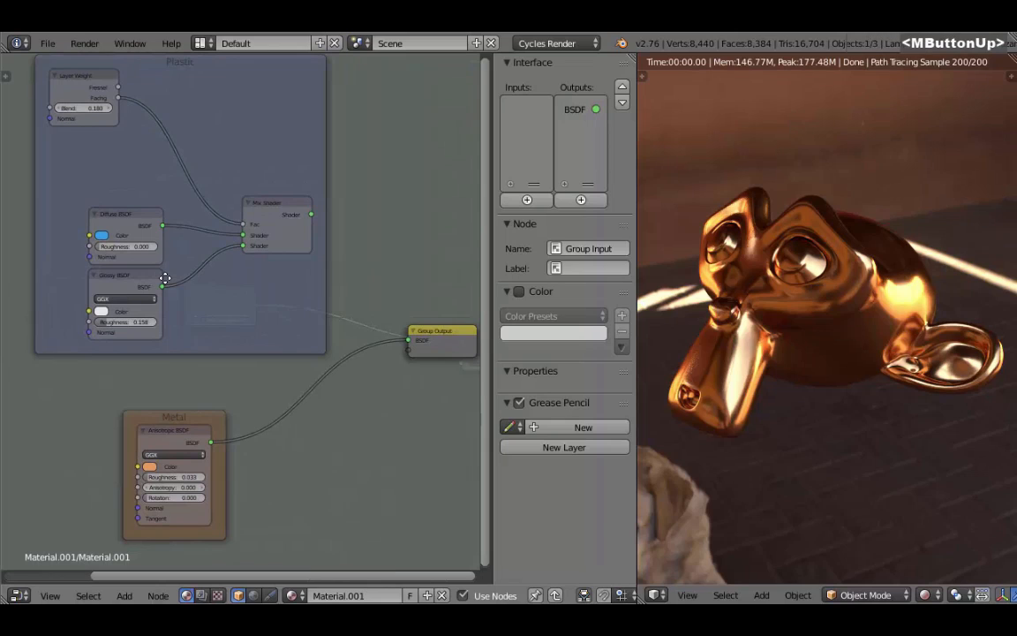
{"action": "left_click_drag", "start_coordinate": [443, 341], "coordinate": [295, 318]}
{"action": "middle_click_drag", "start_coordinate": [295, 318], "coordinate": [104, 306]}
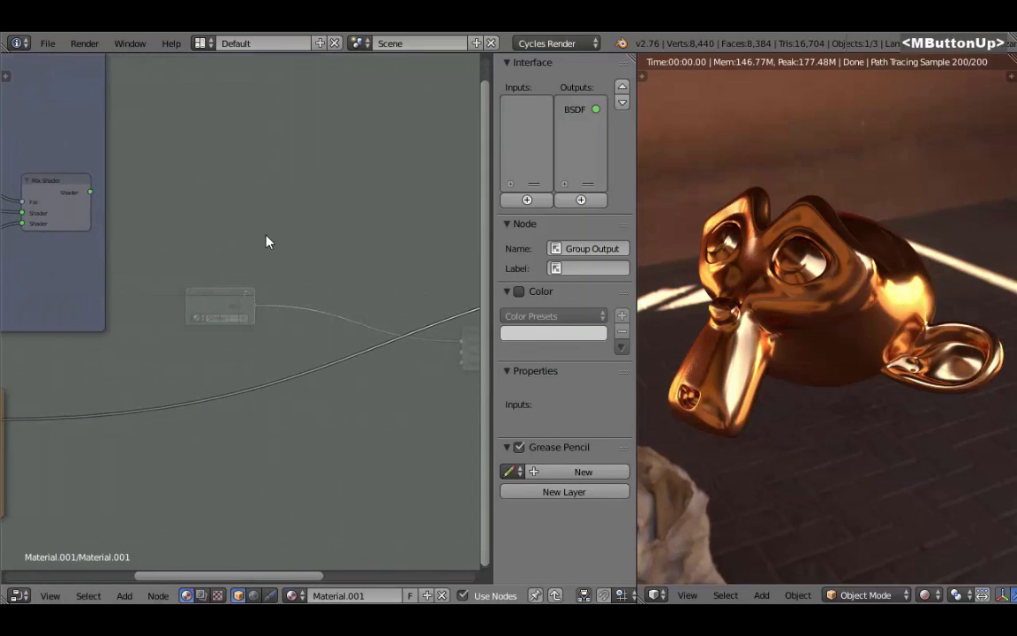
Add a Mix Shader node between the two frames and the Group Output
{"action": "key", "text": "shift+a"}
{"action": "mouse_move", "coordinate": [268, 235]}
{"action": "left_click", "coordinate": [335, 234]}
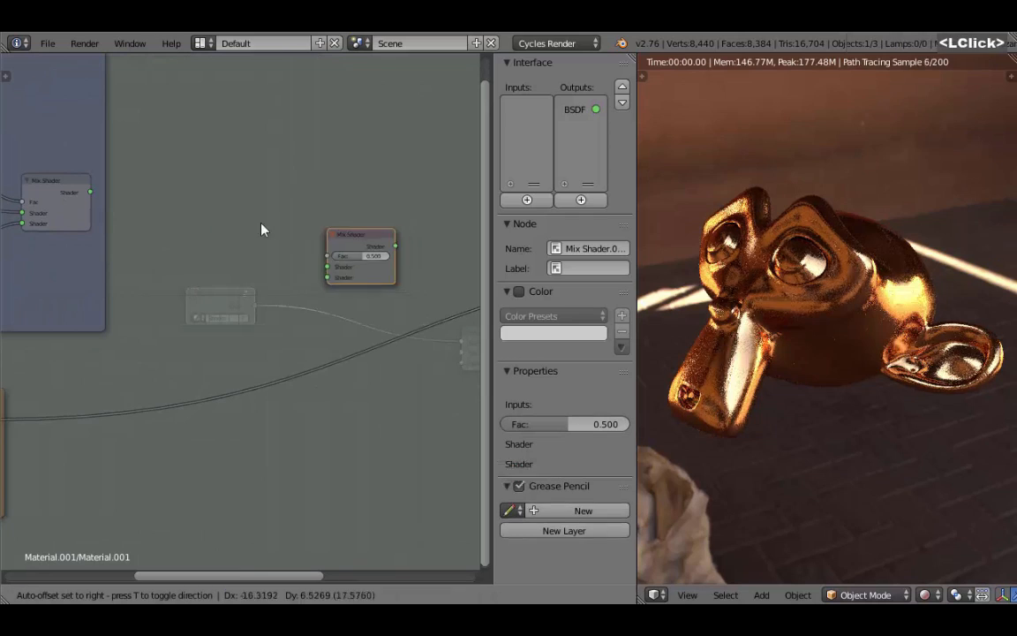
{"action": "left_click", "coordinate": [265, 259]}
Connect the Plastic mix to the new Mix Shader's first shader input and the Anisotropic BSDF to its second
{"action": "left_click_drag", "start_coordinate": [89, 193], "coordinate": [261, 292]}
{"action": "middle_click_drag", "start_coordinate": [254, 305], "coordinate": [86, 400]}
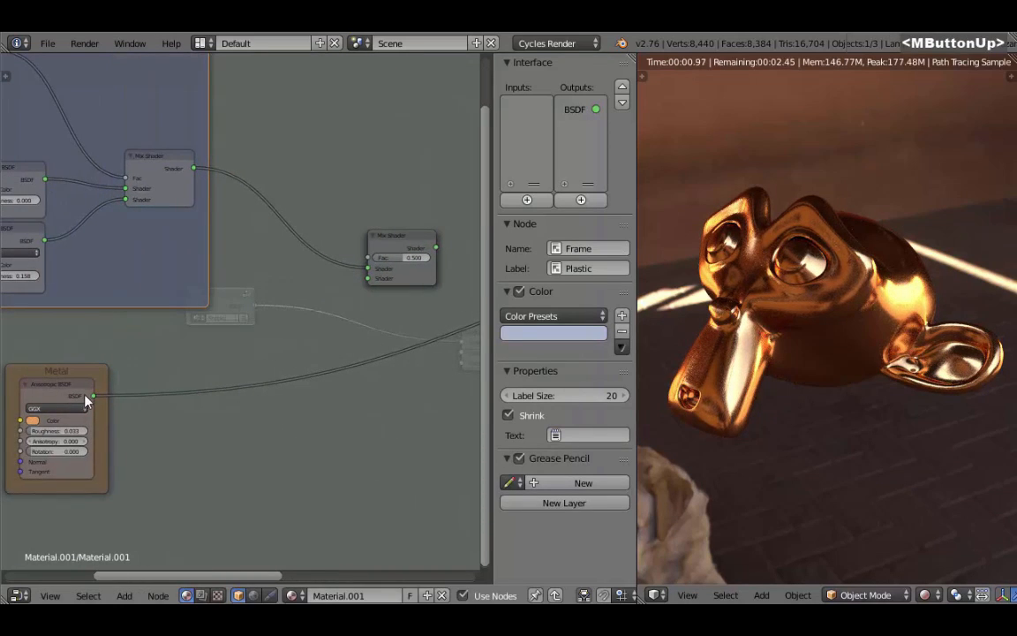
{"action": "left_click_drag", "start_coordinate": [85, 400], "coordinate": [386, 274]}
{"action": "scroll", "coordinate": [385, 275], "scroll_direction": "up", "scroll_amount": 2}
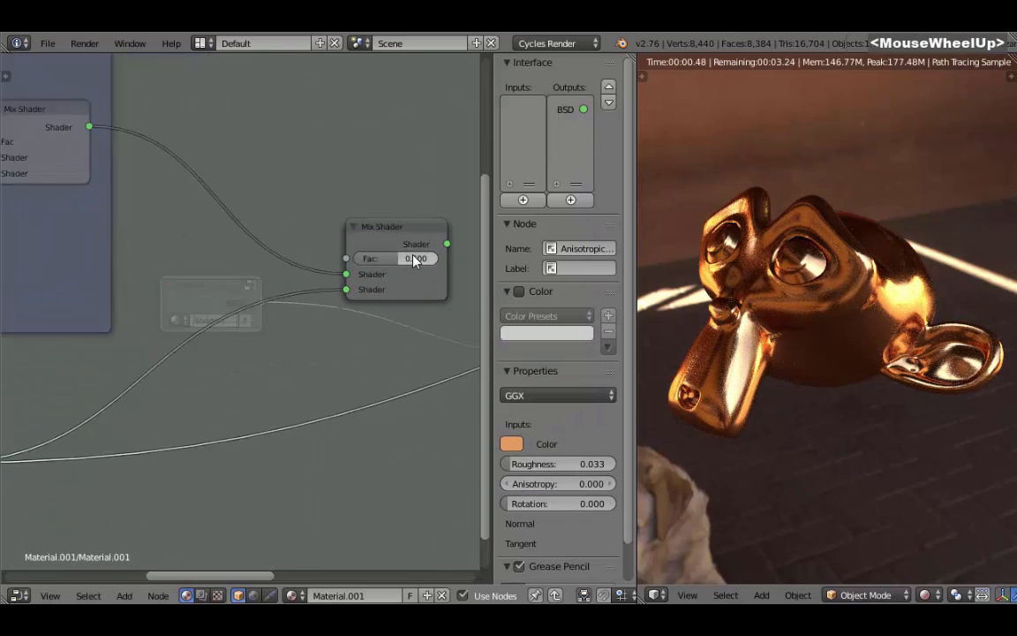
{"action": "scroll", "coordinate": [415, 259], "scroll_direction": "up", "scroll_amount": 2}
Bring the Group Output closer to the new Mix Shader and connect the mixed shader to its BSDF input
{"action": "left_click", "coordinate": [391, 225], "text": "ctrl+shift"}
{"action": "middle_click_drag", "start_coordinate": [141, 270], "coordinate": [52, 304]}
{"action": "scroll", "coordinate": [52, 304], "scroll_direction": "down", "scroll_amount": 2}
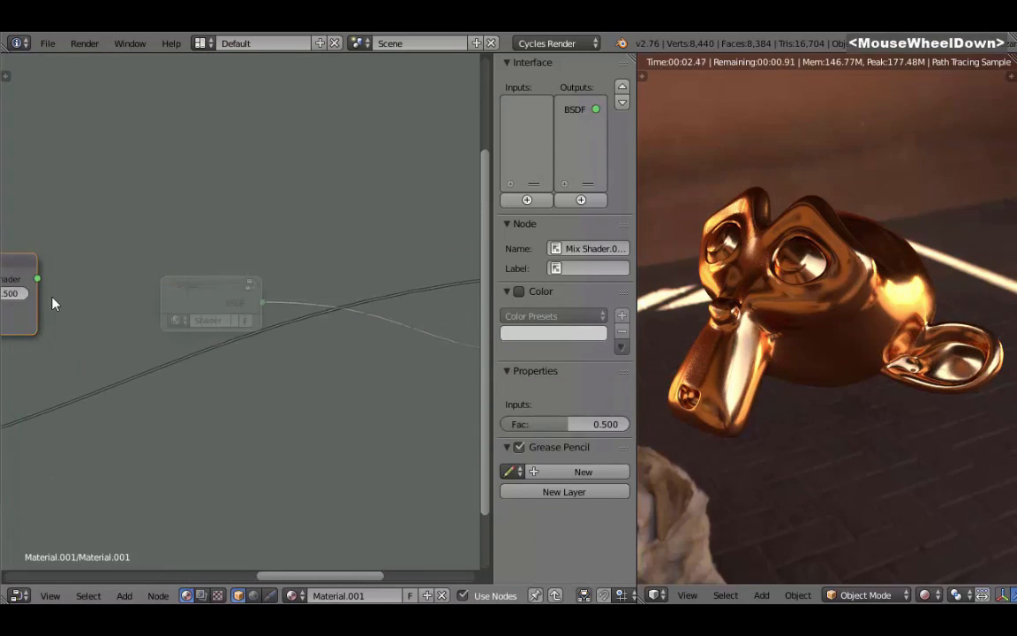
{"action": "scroll", "coordinate": [52, 303], "scroll_direction": "down", "scroll_amount": 2}
{"action": "left_click_drag", "start_coordinate": [432, 282], "coordinate": [136, 307]}
{"action": "left_click_drag", "start_coordinate": [45, 288], "coordinate": [111, 305]}
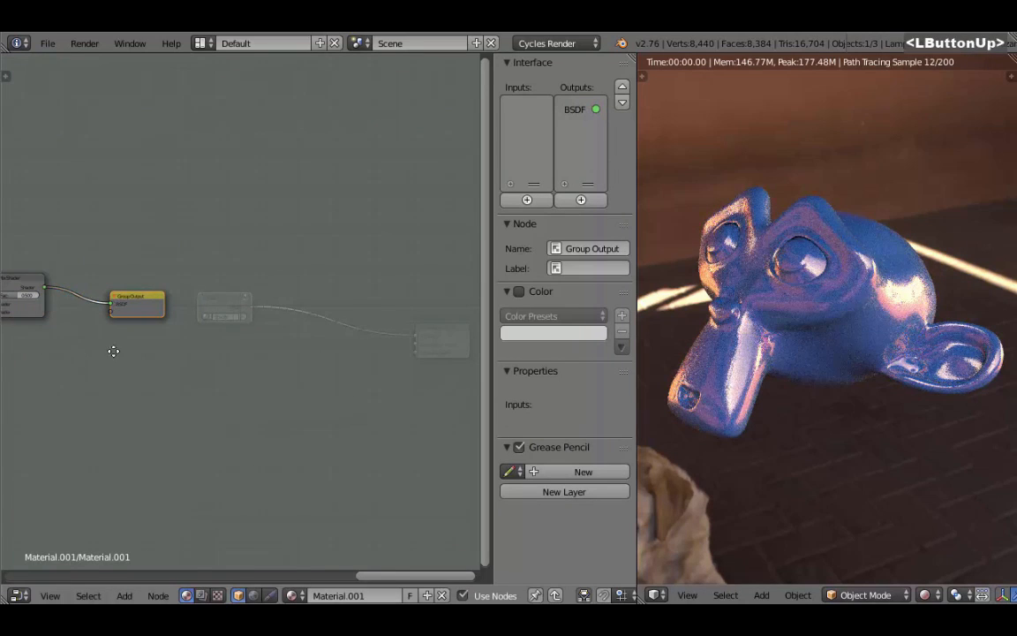
Set the Fac of the final Mix Shader to 0.000
{"action": "middle_click_drag", "start_coordinate": [114, 351], "coordinate": [277, 415]}
{"action": "scroll", "coordinate": [305, 363], "scroll_direction": "up", "scroll_amount": 4}
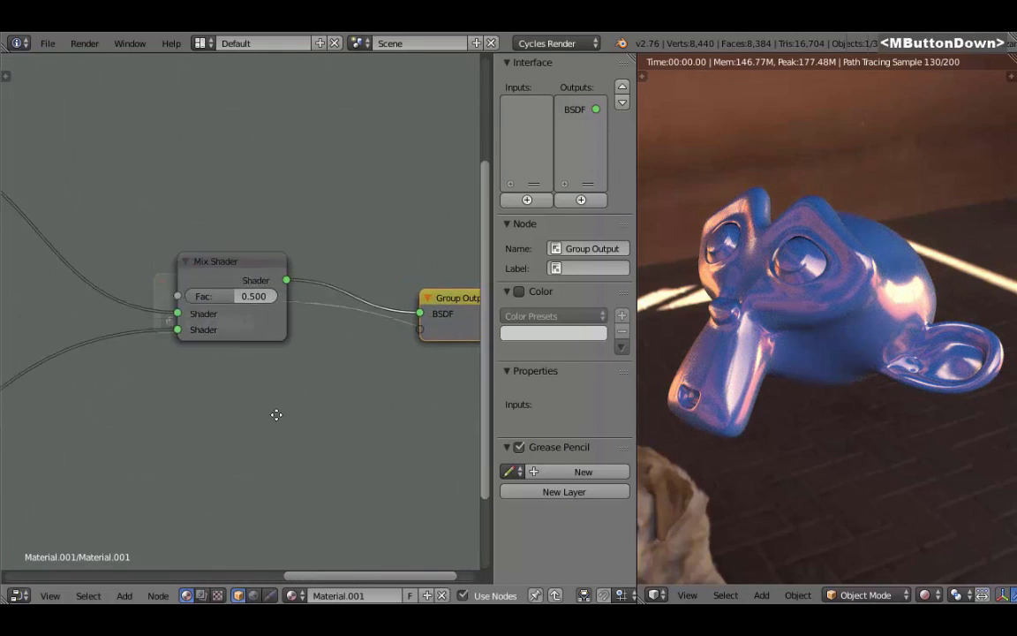
{"action": "scroll", "coordinate": [281, 340], "scroll_direction": "up", "scroll_amount": 3}
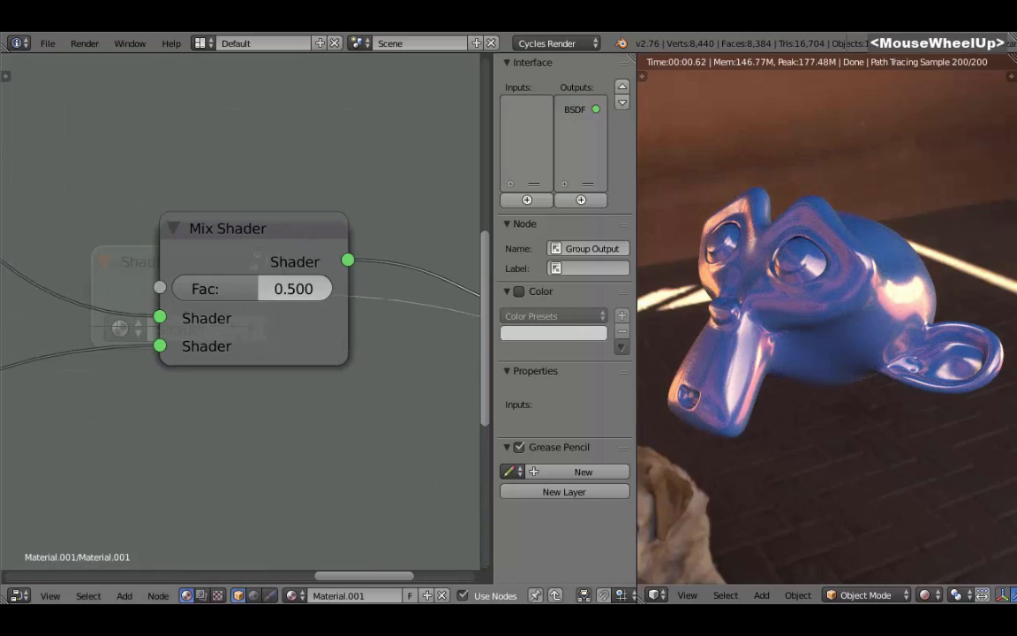
{"action": "left_click_drag", "start_coordinate": [265, 289], "coordinate": [191, 292]}
Expose the final Mix Shader's Fac as a group input by linking it to the Group Input node
{"action": "middle_click_drag", "start_coordinate": [215, 325], "coordinate": [345, 398]}
{"action": "scroll", "coordinate": [280, 333], "scroll_direction": "down", "scroll_amount": 5}
{"action": "left_click", "coordinate": [280, 334]}
{"action": "scroll", "coordinate": [346, 397], "scroll_direction": "down", "scroll_amount": 2}
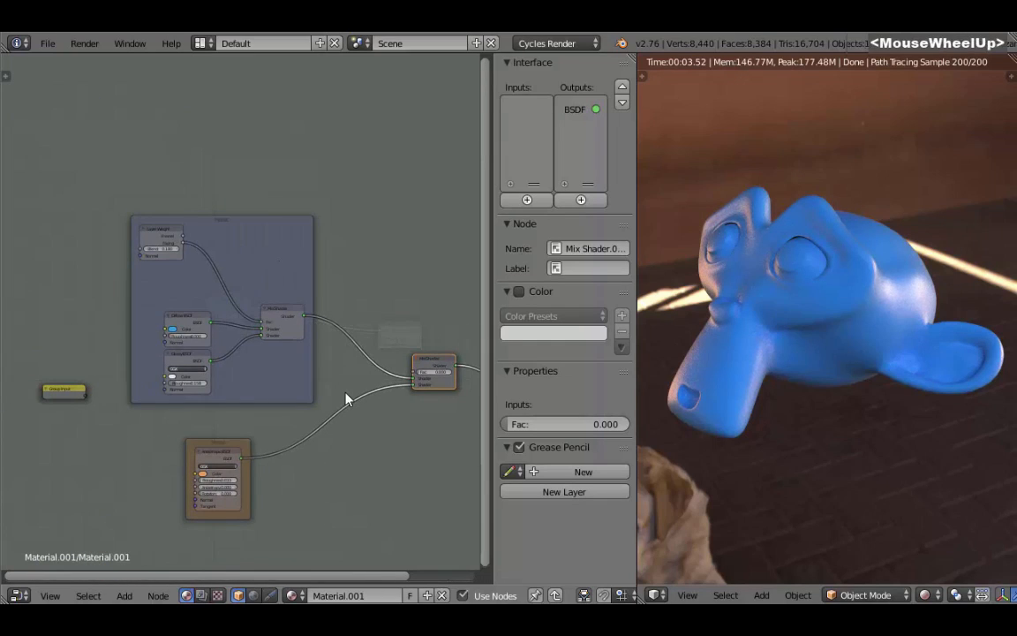
{"action": "scroll", "coordinate": [345, 399], "scroll_direction": "up", "scroll_amount": 1}
{"action": "middle_click_drag", "start_coordinate": [252, 320], "coordinate": [247, 393]}
{"action": "middle_click_drag", "start_coordinate": [288, 357], "coordinate": [286, 274]}
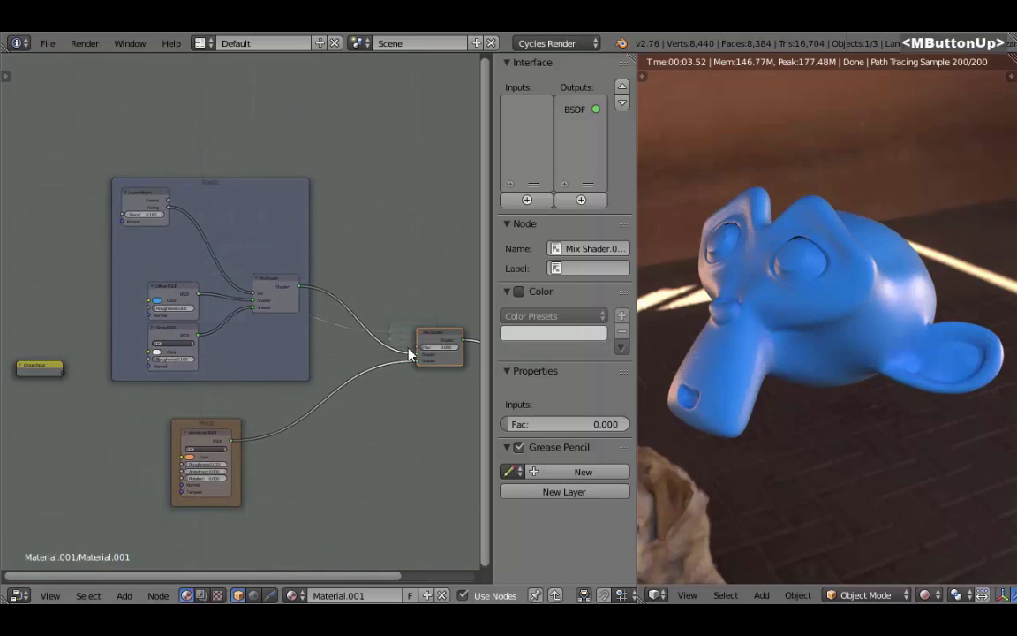
{"action": "left_click_drag", "start_coordinate": [418, 349], "coordinate": [63, 378]}
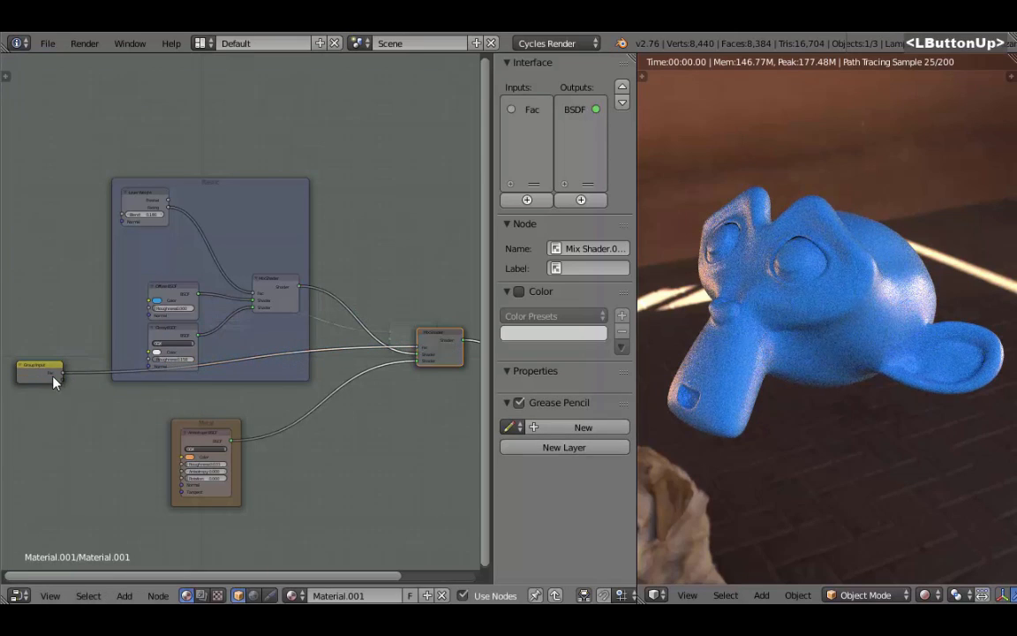
Show the node properties sidebar and widen it slightly to give the group interface lists more room
{"action": "scroll", "coordinate": [55, 379], "scroll_direction": "up", "scroll_amount": 4}
{"action": "middle_click_drag", "start_coordinate": [128, 380], "coordinate": [130, 450]}
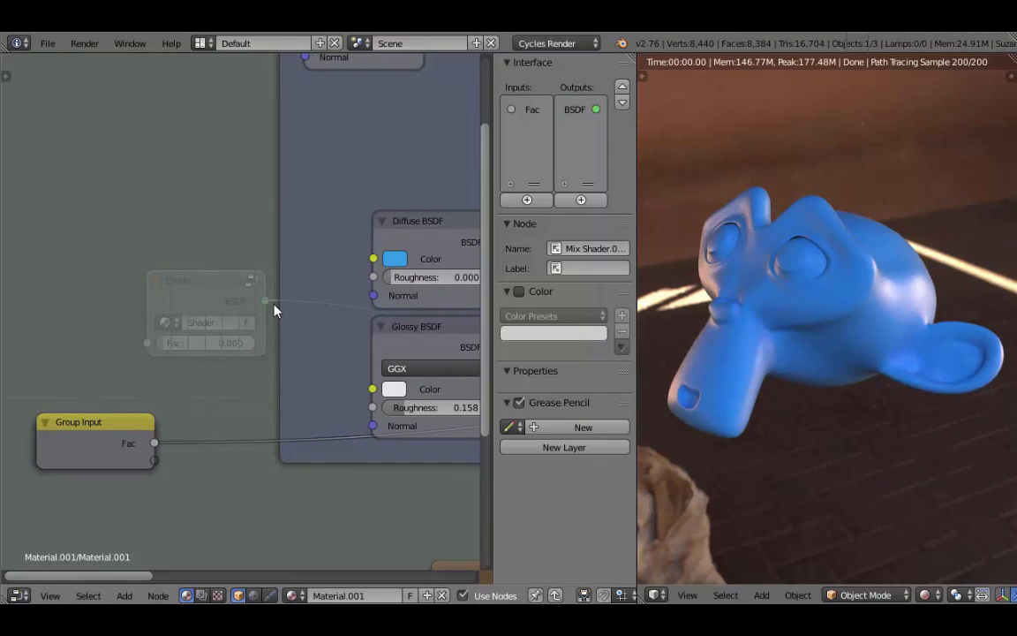
{"action": "key", "text": "n"}
{"action": "key", "text": "n"}
{"action": "key", "text": "n"}
{"action": "key", "text": "n"}
{"action": "left_click_drag", "start_coordinate": [491, 350], "coordinate": [470, 324]}
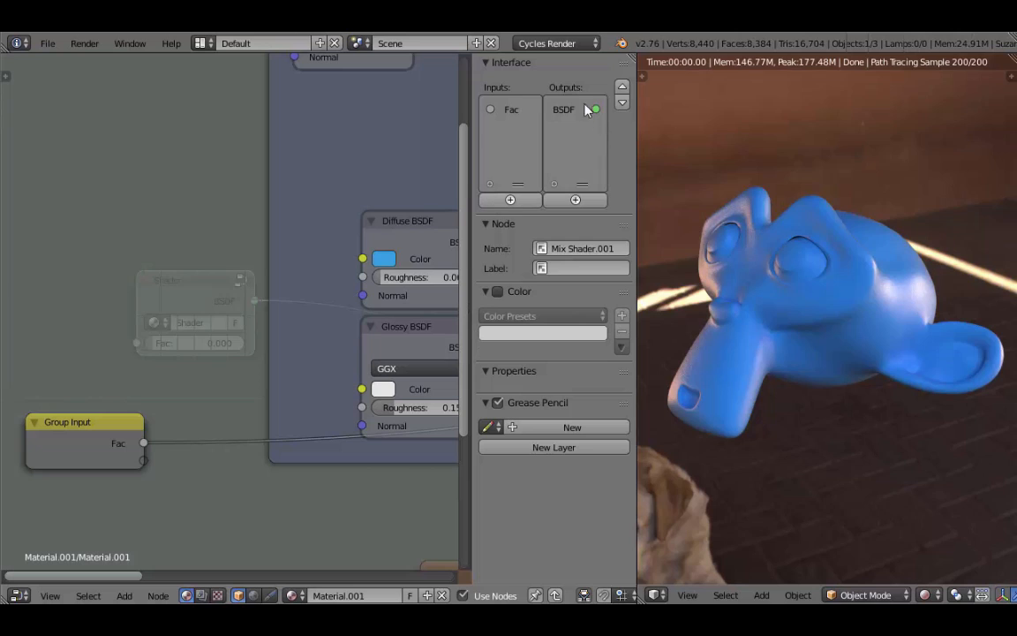
Rename the group's BSDF output to "Shader" in the interface settings
{"action": "left_click", "coordinate": [505, 112]}
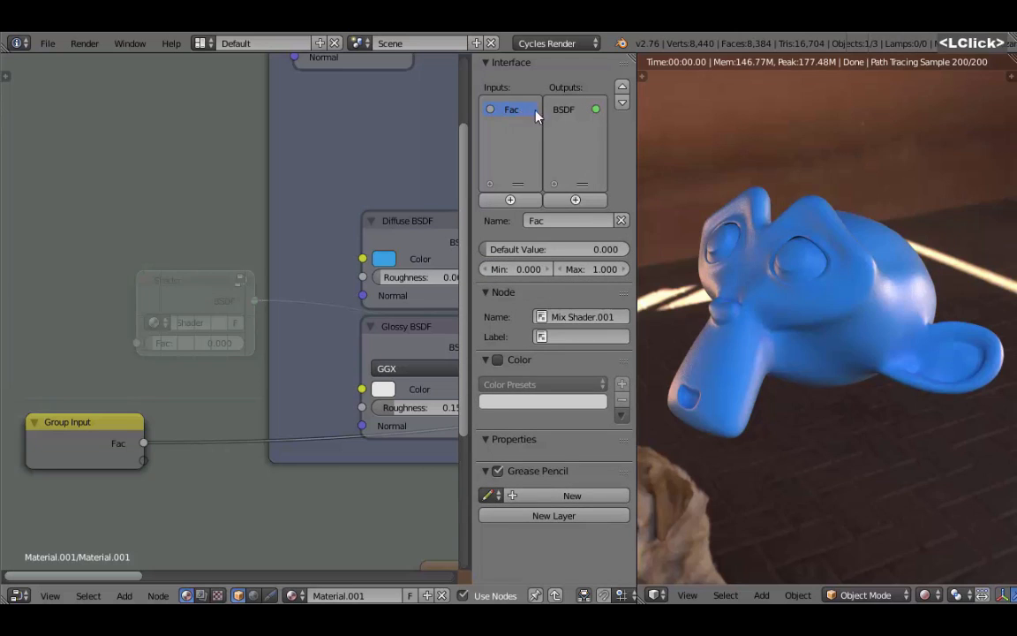
{"action": "left_click", "coordinate": [565, 110]}
{"action": "left_click", "coordinate": [574, 113]}
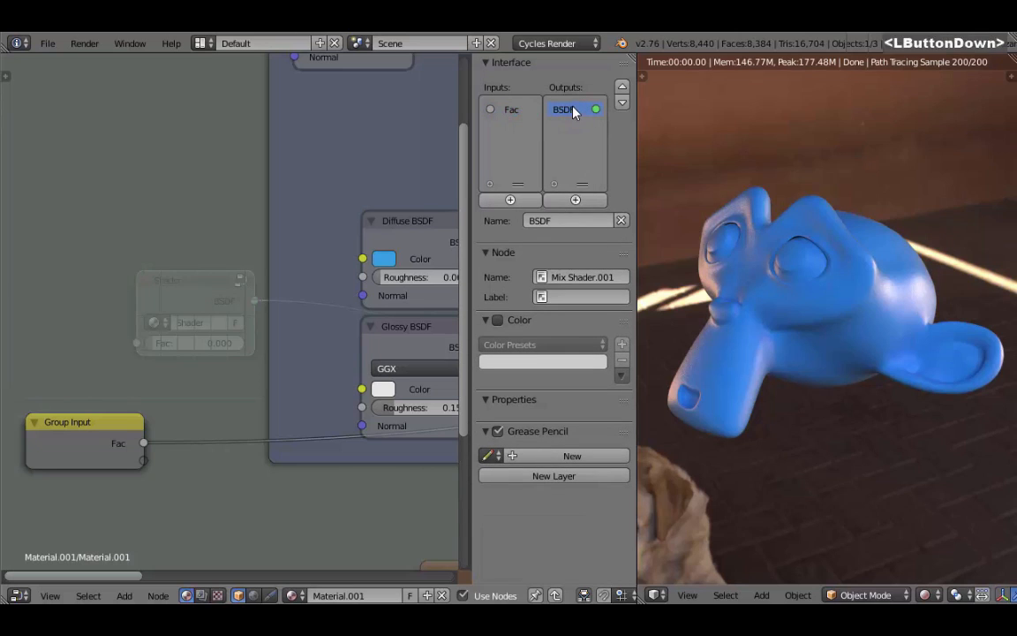
{"action": "type", "text": "Shader"}
{"action": "key", "text": "Return"}
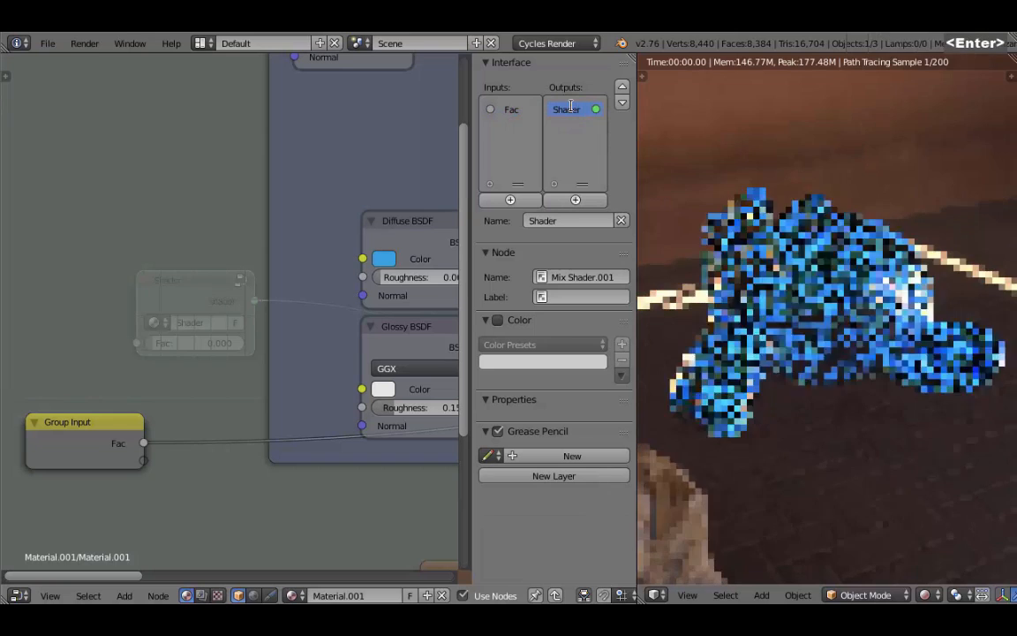
Rename the group's Fac input to "Plastic/Metal" in the interface settings
{"action": "left_click", "coordinate": [510, 111]}
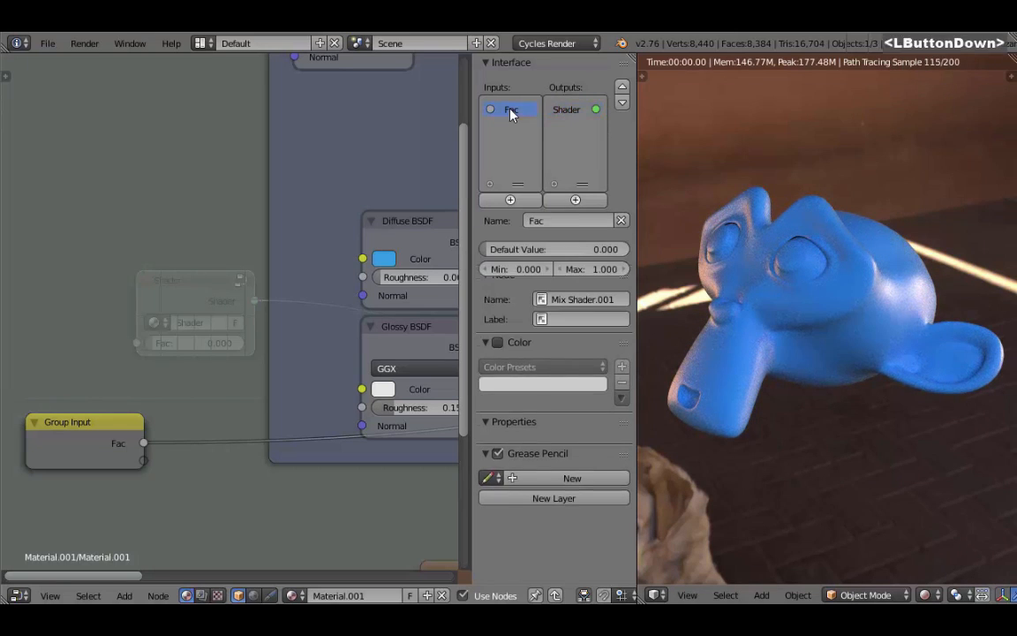
{"action": "right_click", "coordinate": [510, 112]}
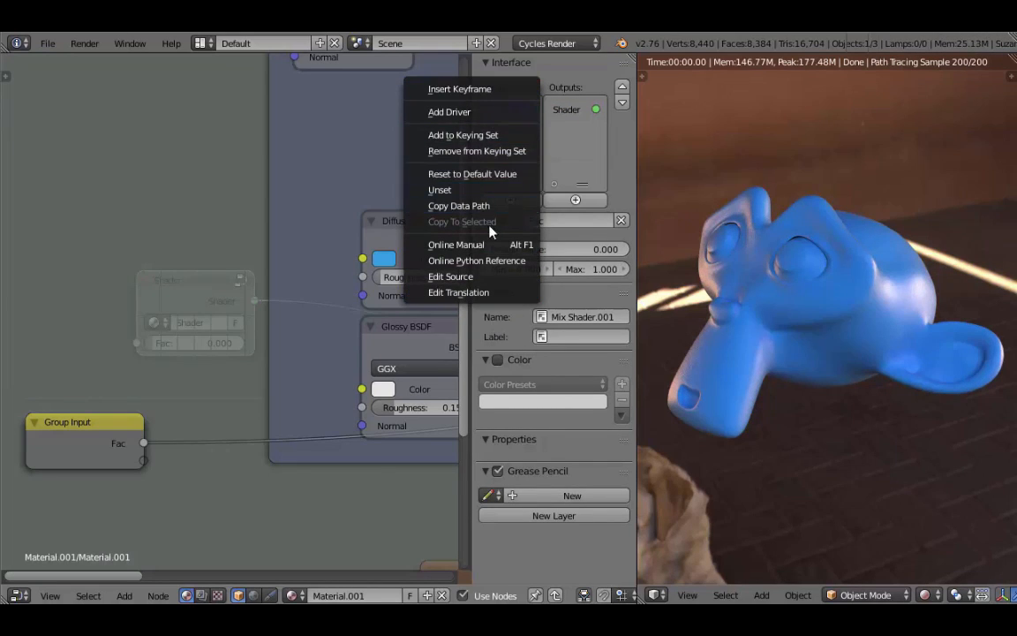
{"action": "left_click", "coordinate": [572, 104]}
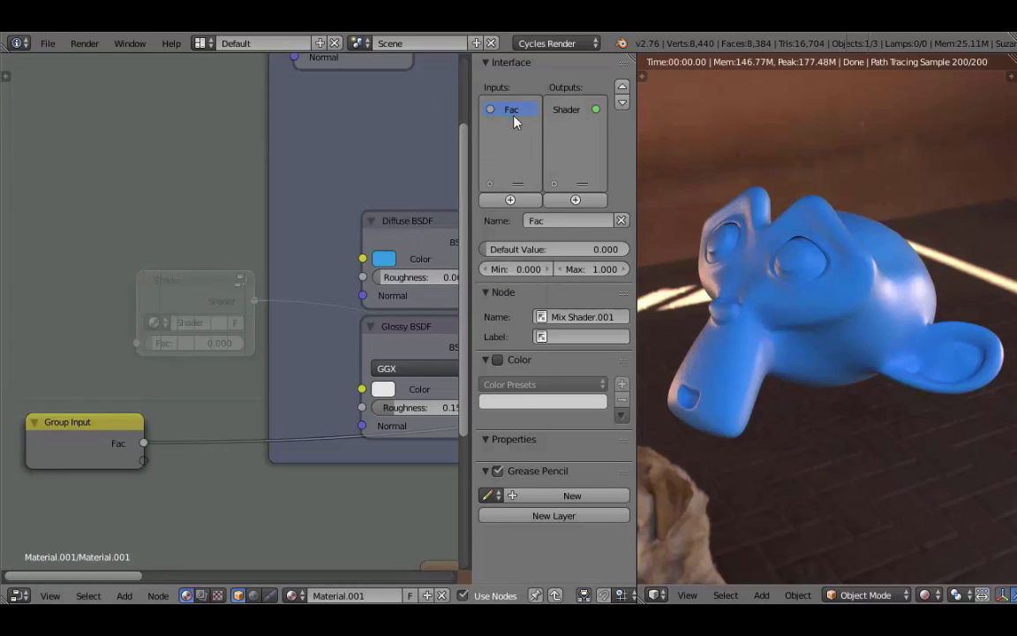
{"action": "left_click", "coordinate": [542, 221]}
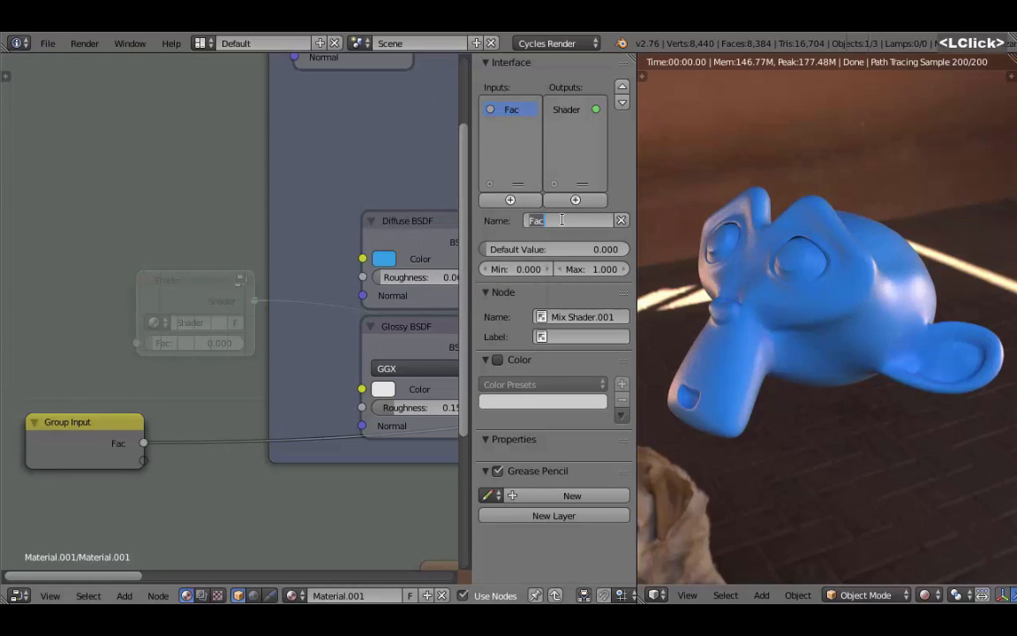
{"action": "key", "text": "shift"}
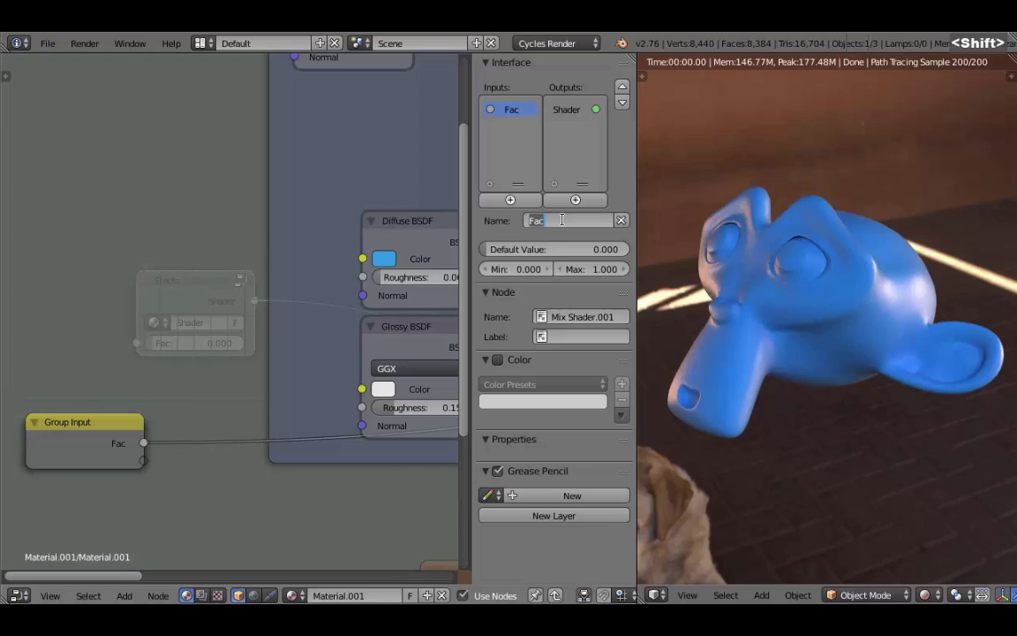
{"action": "type", "text": "Plast"}
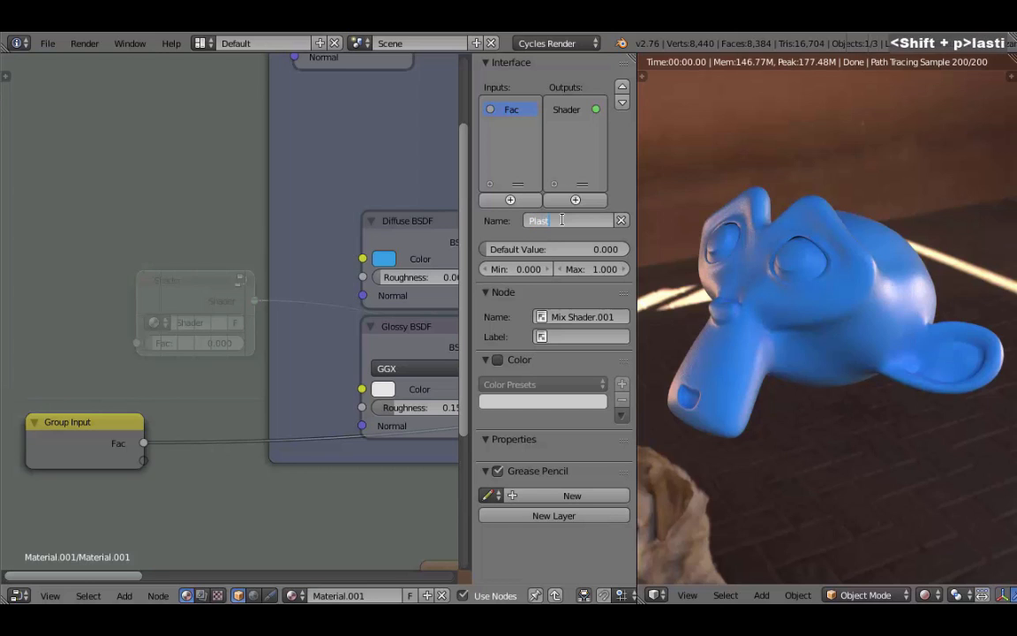
{"action": "type", "text": "ic/Metal"}
{"action": "key", "text": "Return"}
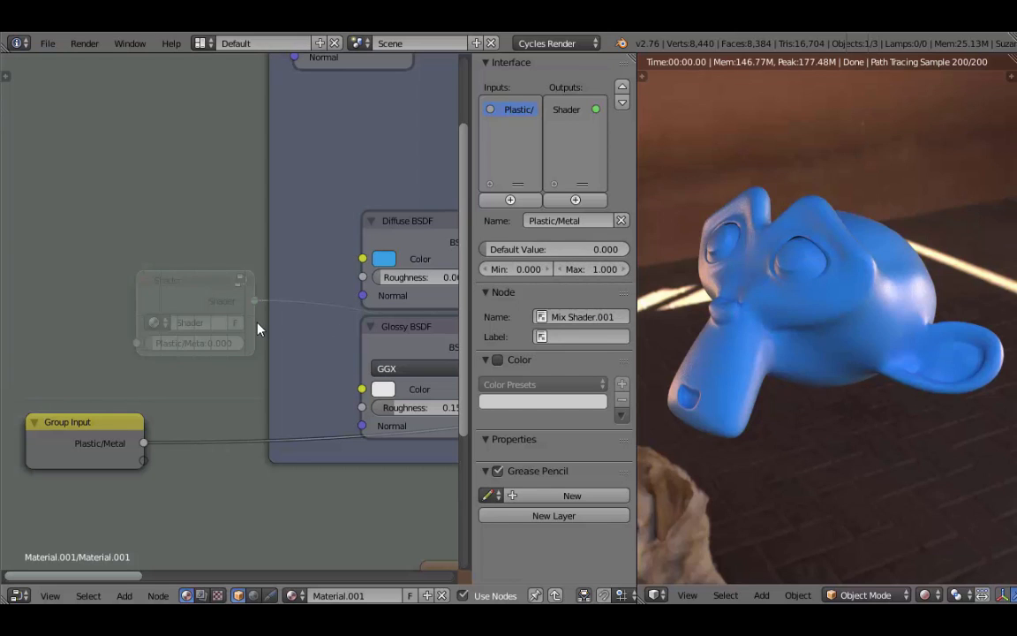
Leave the group and examine the renamed input on the collapsed Shader group node
{"action": "key", "text": "Tab"}
{"action": "left_click", "coordinate": [187, 345]}
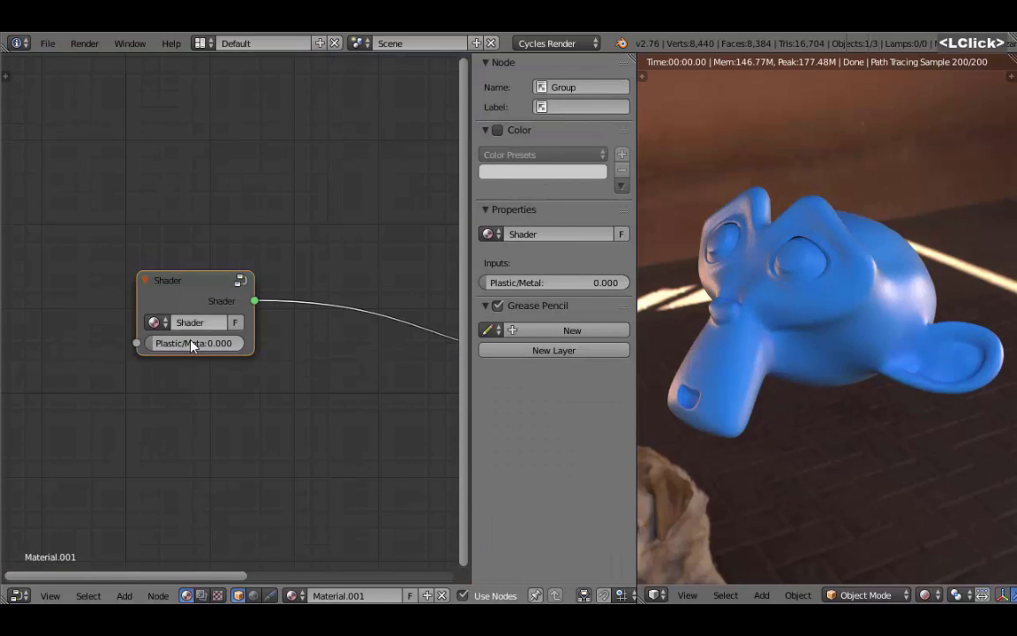
{"action": "scroll", "coordinate": [177, 345], "scroll_direction": "up", "scroll_amount": 2}
{"action": "left_click_drag", "start_coordinate": [148, 350], "coordinate": [110, 350]}
{"action": "scroll", "coordinate": [231, 363], "scroll_direction": "down", "scroll_amount": 3}
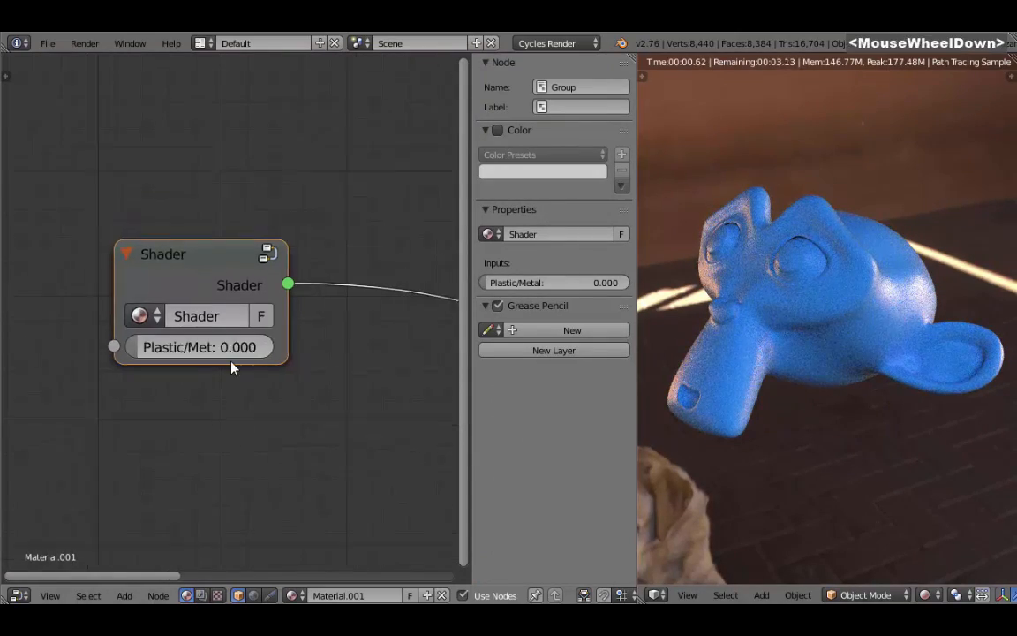
{"action": "left_click", "coordinate": [229, 289]}
Inside the Shader group, expose the Diffuse BSDF's Color as a group input and link that same input to the Anisotropic BSDF's Color
{"action": "key", "text": "Tab"}
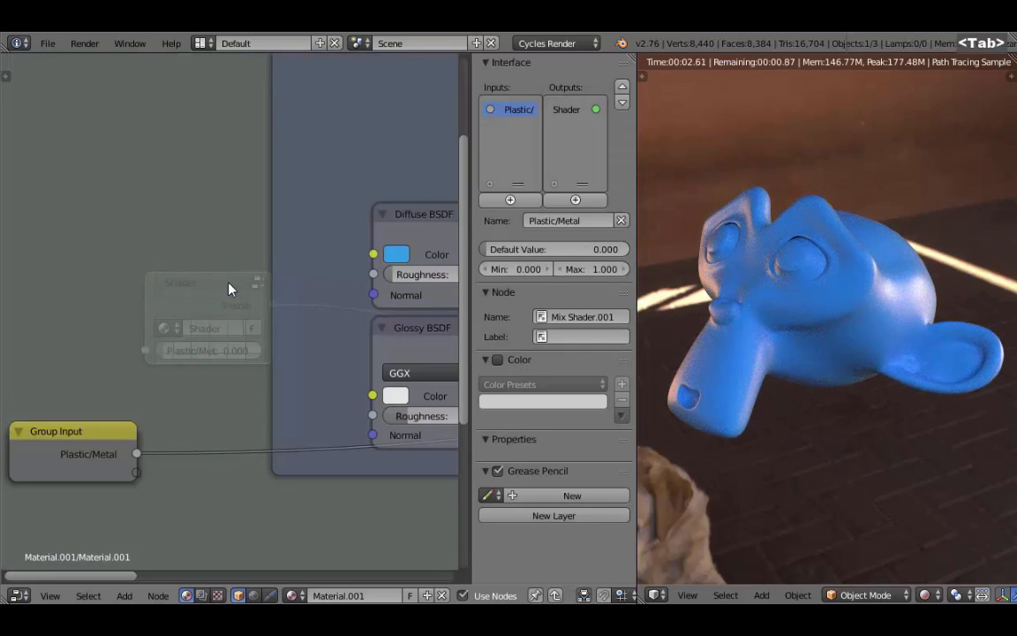
{"action": "scroll", "coordinate": [315, 334], "scroll_direction": "down", "scroll_amount": 3}
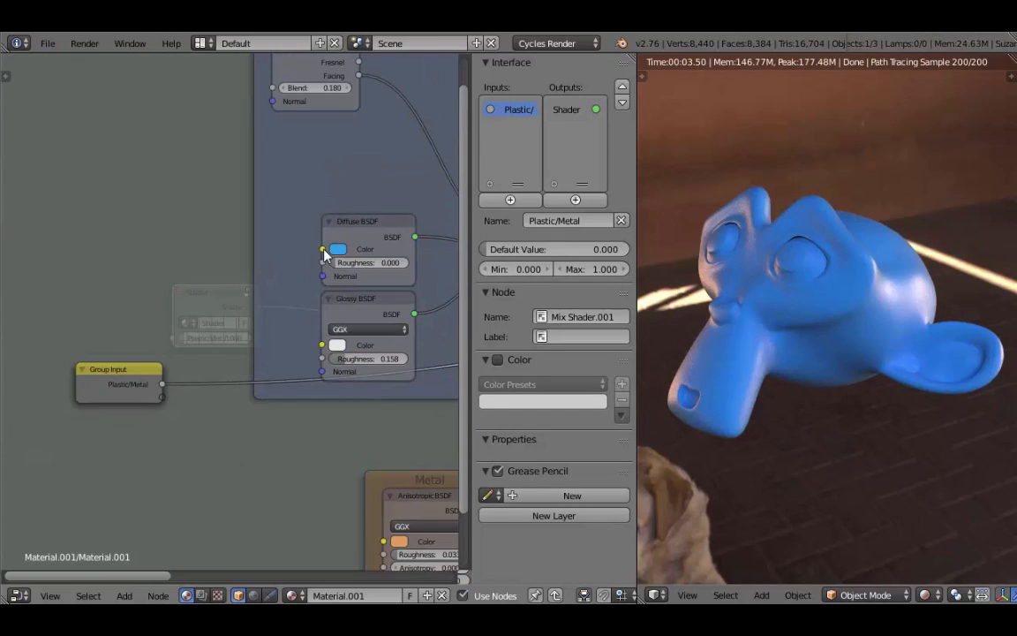
{"action": "left_click_drag", "start_coordinate": [323, 252], "coordinate": [162, 400]}
{"action": "middle_click_drag", "start_coordinate": [203, 468], "coordinate": [202, 383]}
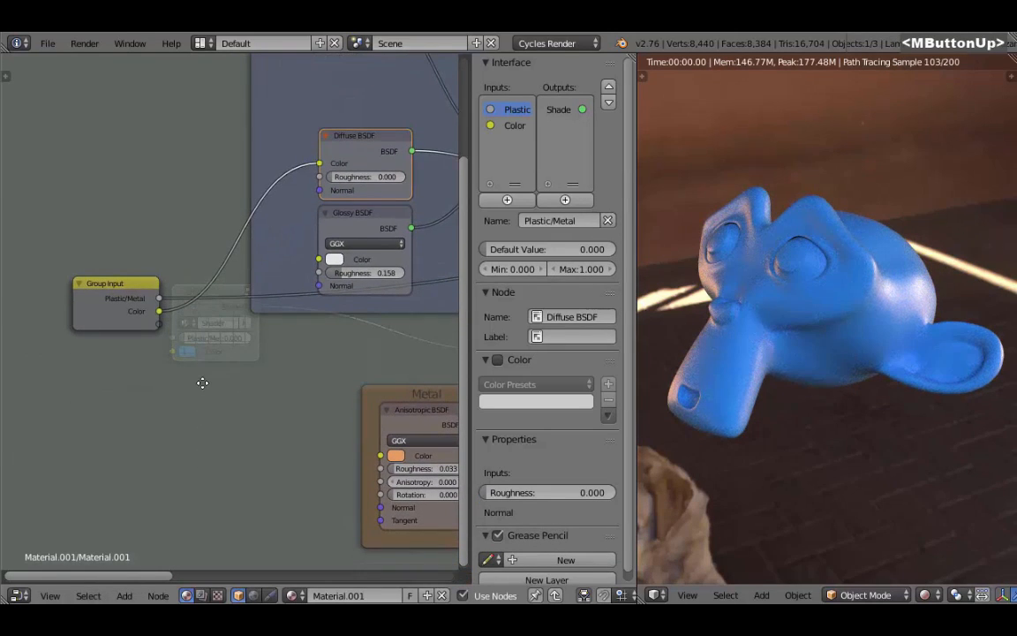
{"action": "middle_click_drag", "start_coordinate": [331, 409], "coordinate": [331, 422]}
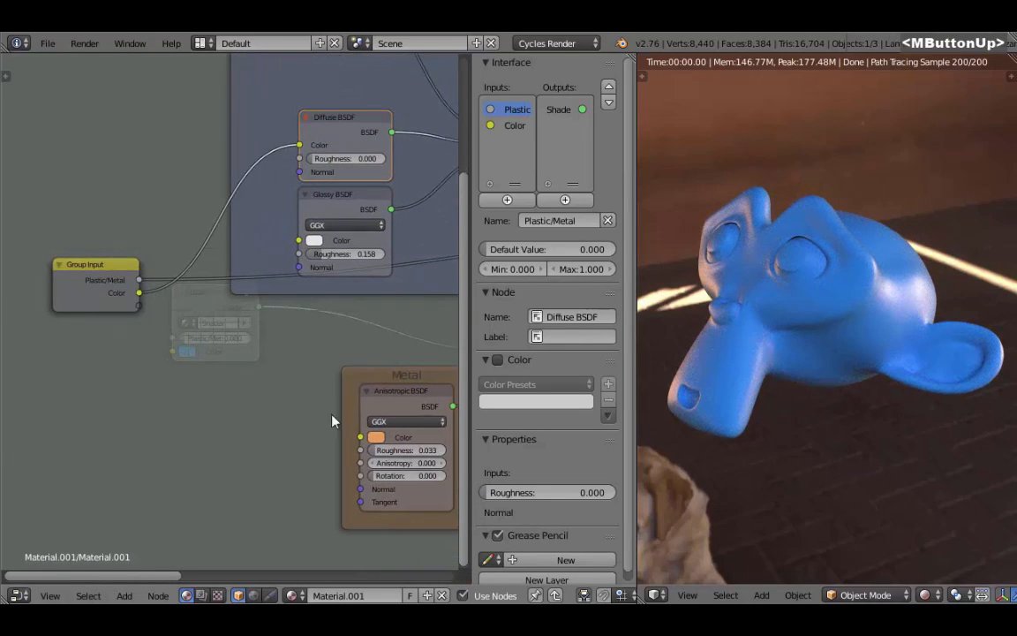
{"action": "left_click_drag", "start_coordinate": [361, 437], "coordinate": [140, 293]}
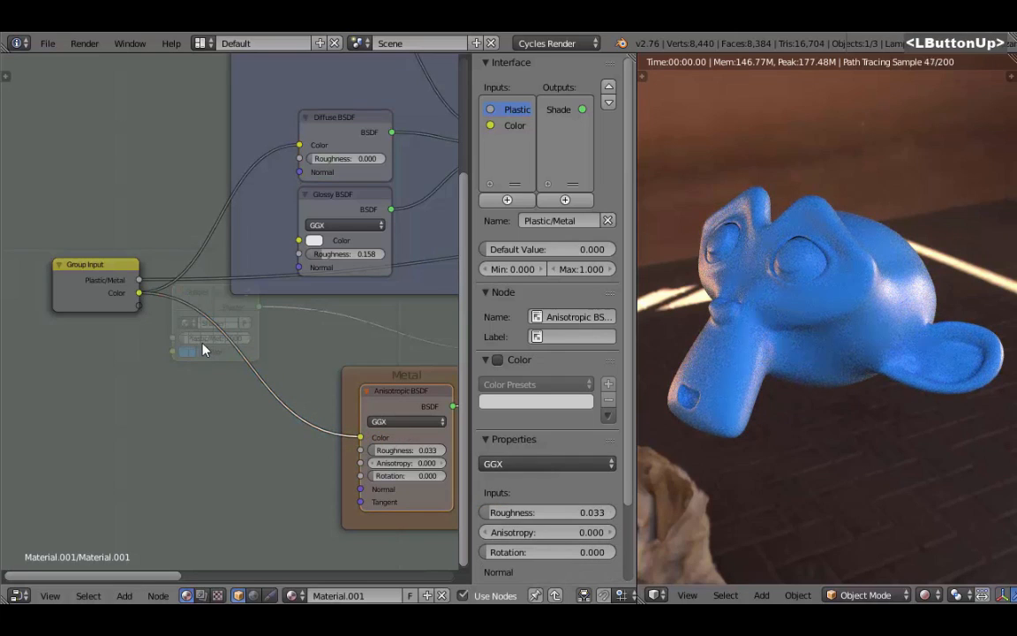
Leave the group and set the Shader group node's Plastic/Metal value to 1.000
{"action": "scroll", "coordinate": [189, 363], "scroll_direction": "up", "scroll_amount": 5}
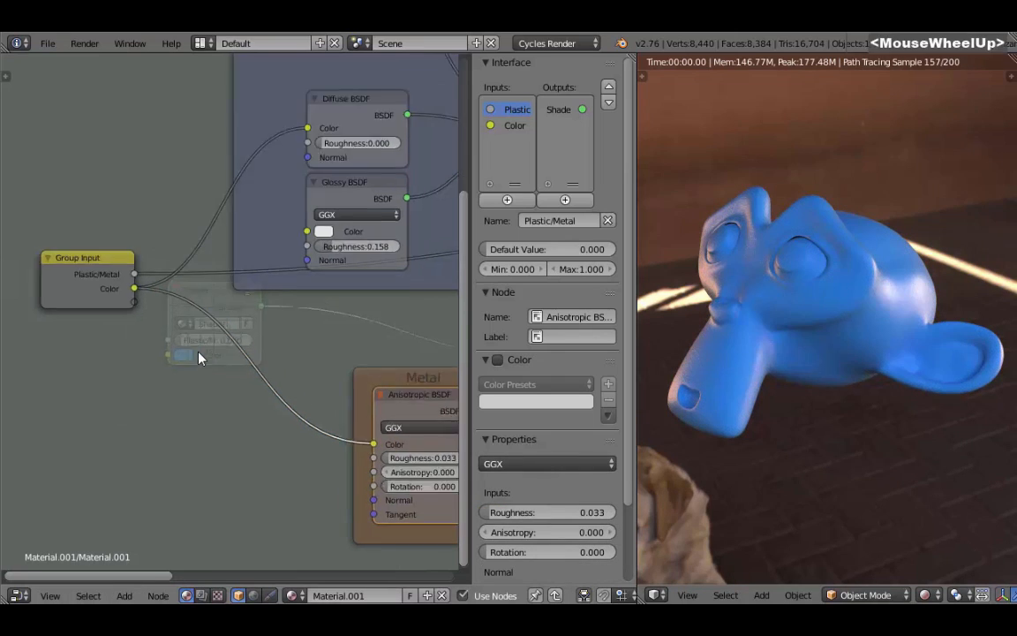
{"action": "key", "text": "Tab"}
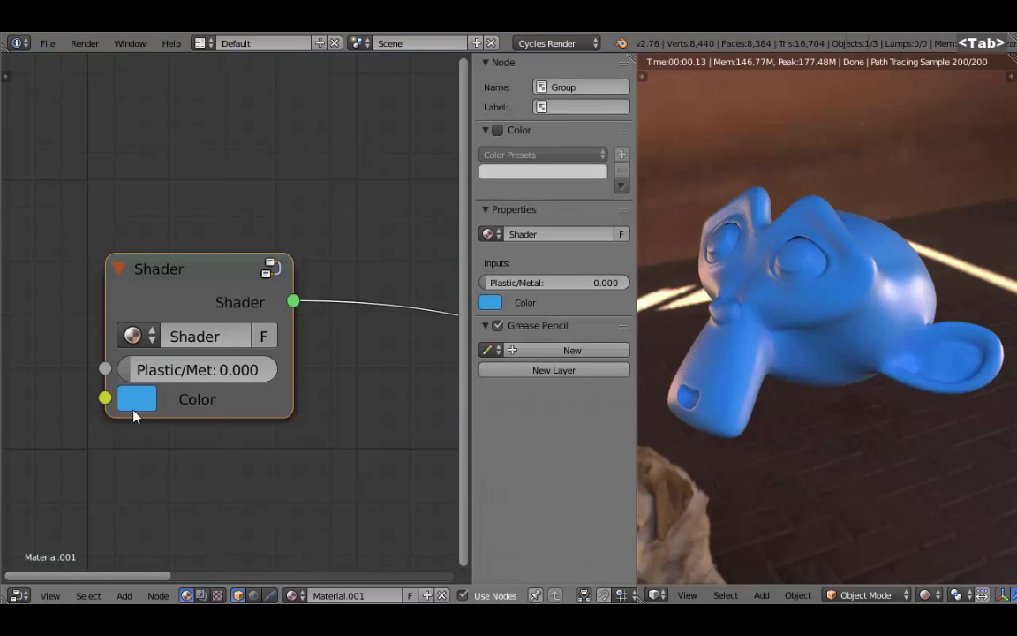
{"action": "mouse_move", "coordinate": [180, 287]}
{"action": "left_mouse_down"}
{"action": "mouse_move", "coordinate": [194, 290]}
{"action": "mouse_move", "coordinate": [181, 299]}
{"action": "left_mouse_up"}
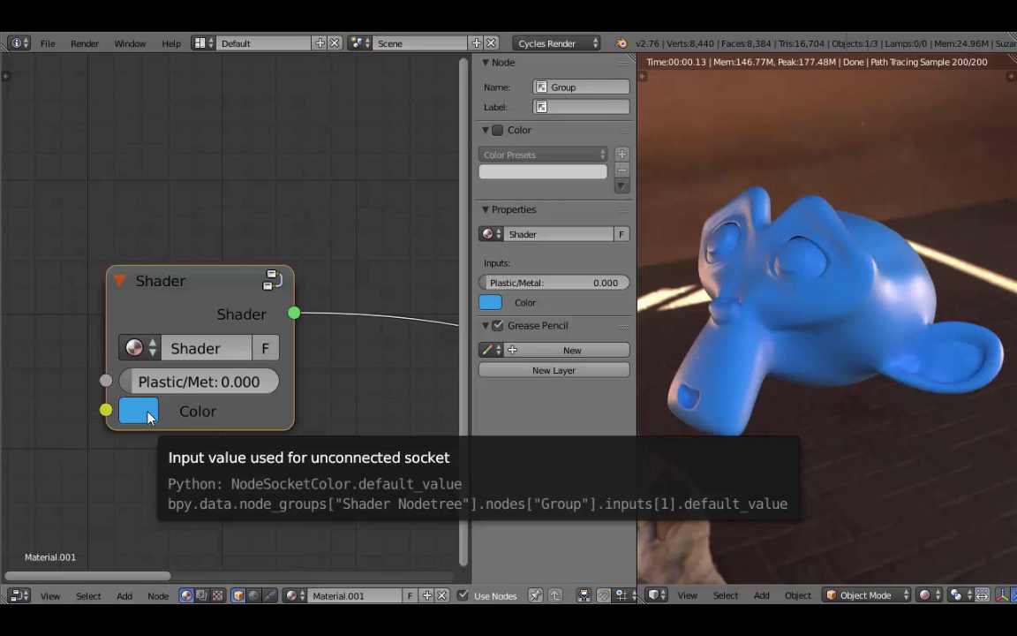
{"action": "left_click", "coordinate": [150, 417]}
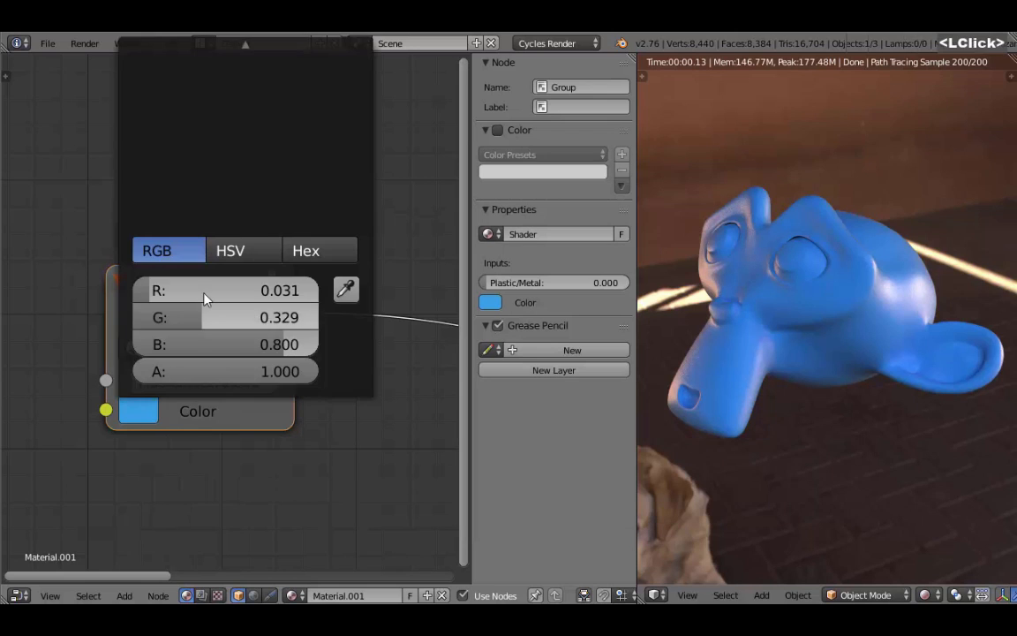
{"action": "scroll", "coordinate": [211, 484], "scroll_direction": "down", "scroll_amount": 3}
{"action": "middle_click_drag", "start_coordinate": [209, 458], "coordinate": [209, 466]}
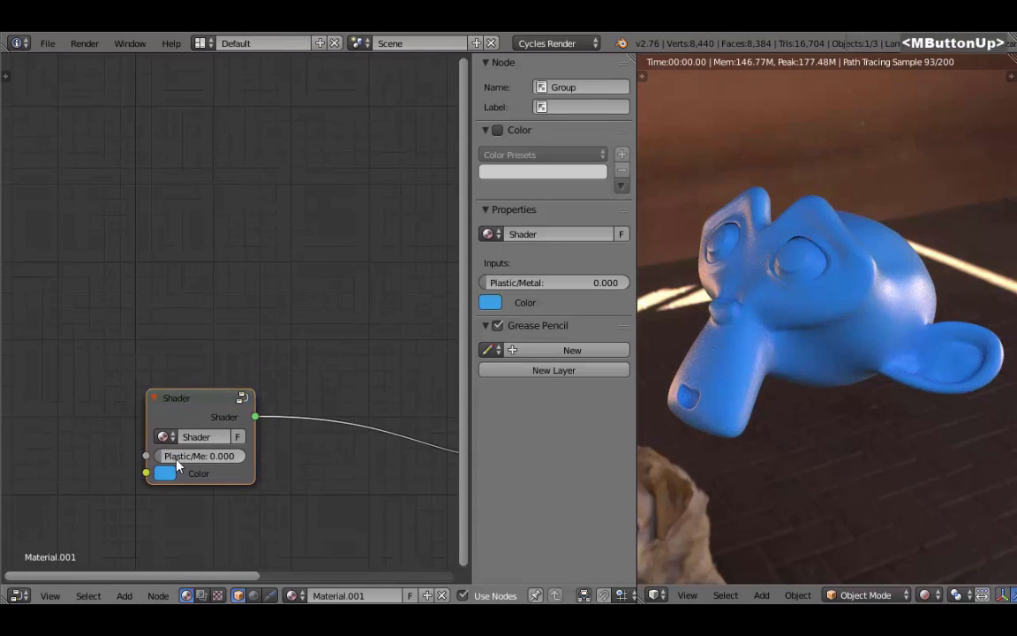
{"action": "left_click_drag", "start_coordinate": [177, 460], "coordinate": [272, 460]}
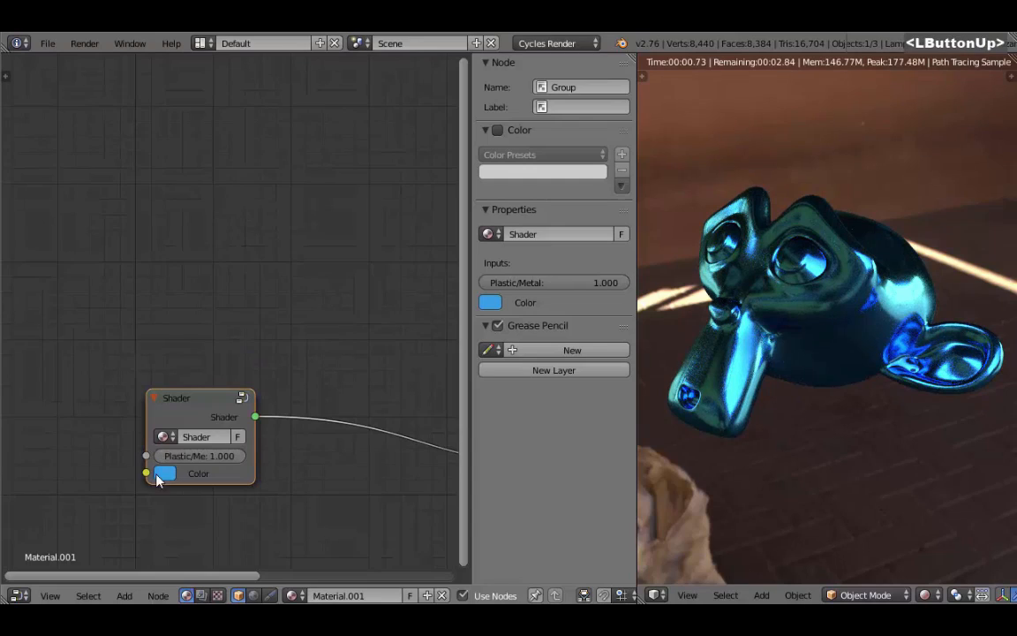
Change the Shader group node's Color to bright green and set its Plastic/Metal value to 0.000
{"action": "left_click", "coordinate": [163, 473]}
{"action": "left_click_drag", "start_coordinate": [184, 285], "coordinate": [186, 289]}
{"action": "left_click_drag", "start_coordinate": [224, 456], "coordinate": [129, 456]}
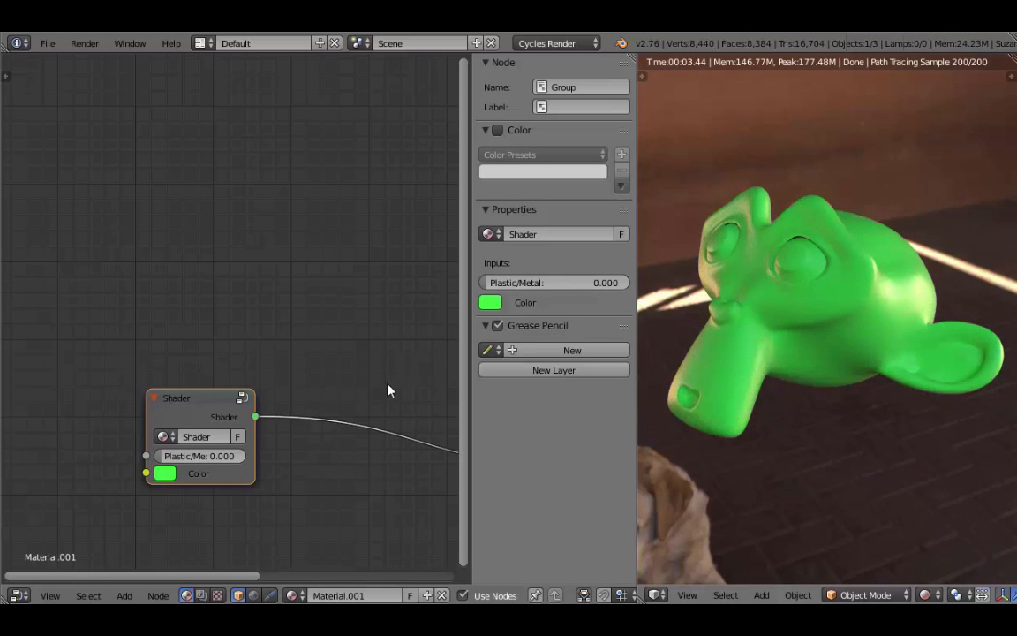
Enter the Shader group again and move the Anisotropic BSDF with its Metal frame slightly closer to the Group Input node
{"action": "left_click", "coordinate": [193, 405]}
{"action": "left_click", "coordinate": [198, 410]}
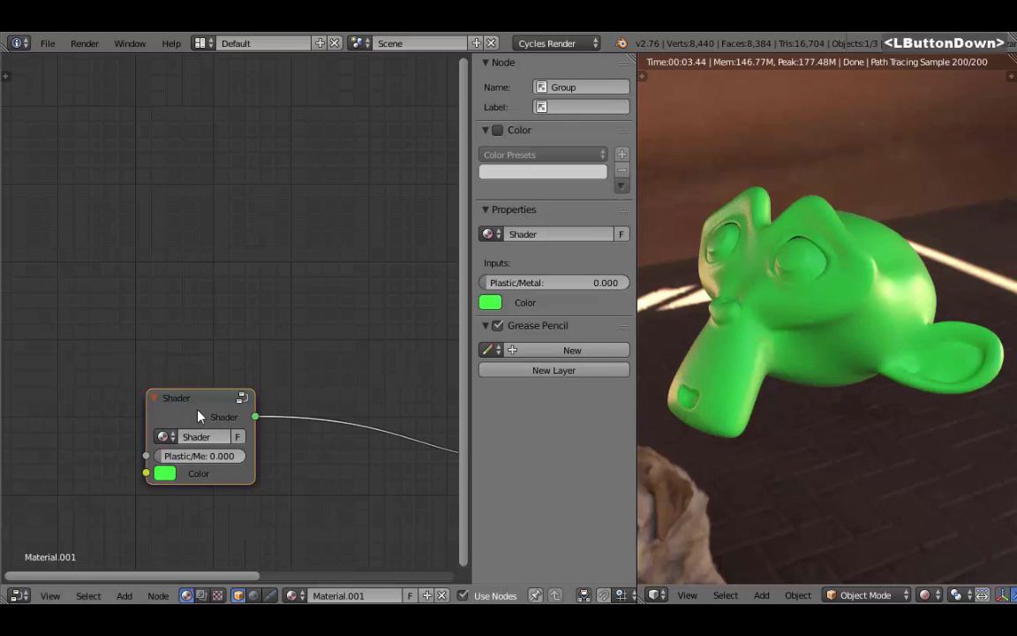
{"action": "key", "text": "Tab"}
{"action": "middle_click_drag", "start_coordinate": [307, 404], "coordinate": [235, 377]}
{"action": "scroll", "coordinate": [236, 377], "scroll_direction": "down", "scroll_amount": 1}
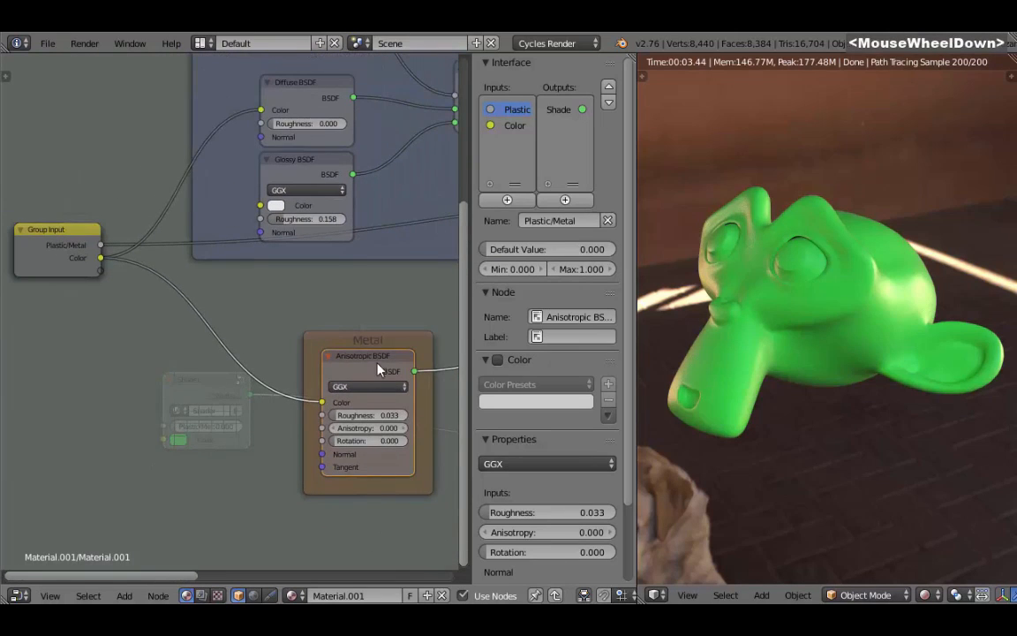
{"action": "left_click_drag", "start_coordinate": [372, 360], "coordinate": [351, 348]}
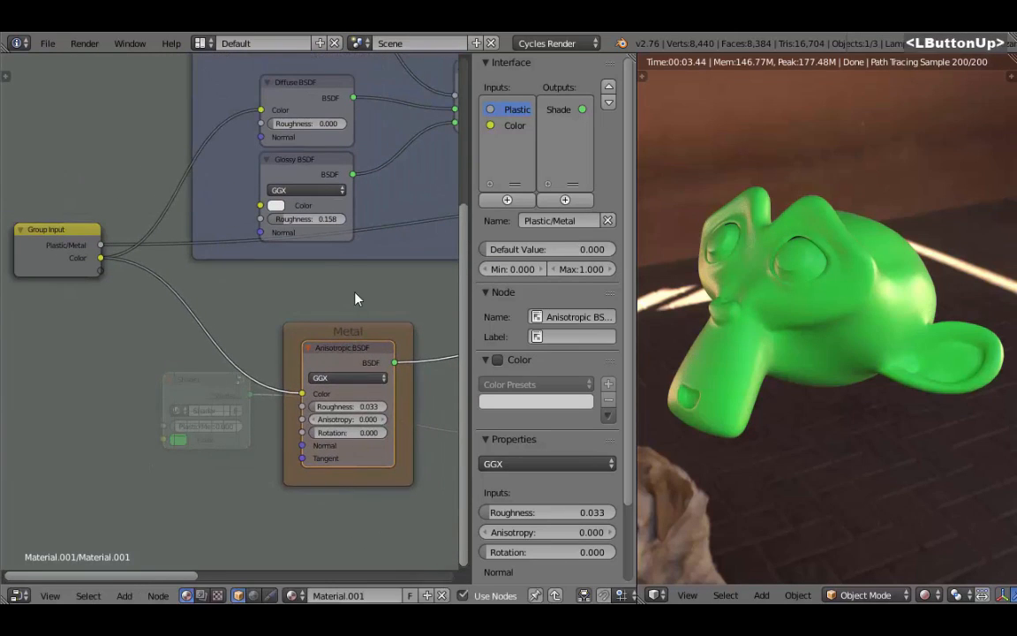
{"action": "middle_click_drag", "start_coordinate": [355, 298], "coordinate": [373, 327]}
{"action": "middle_click_drag", "start_coordinate": [323, 281], "coordinate": [331, 285]}
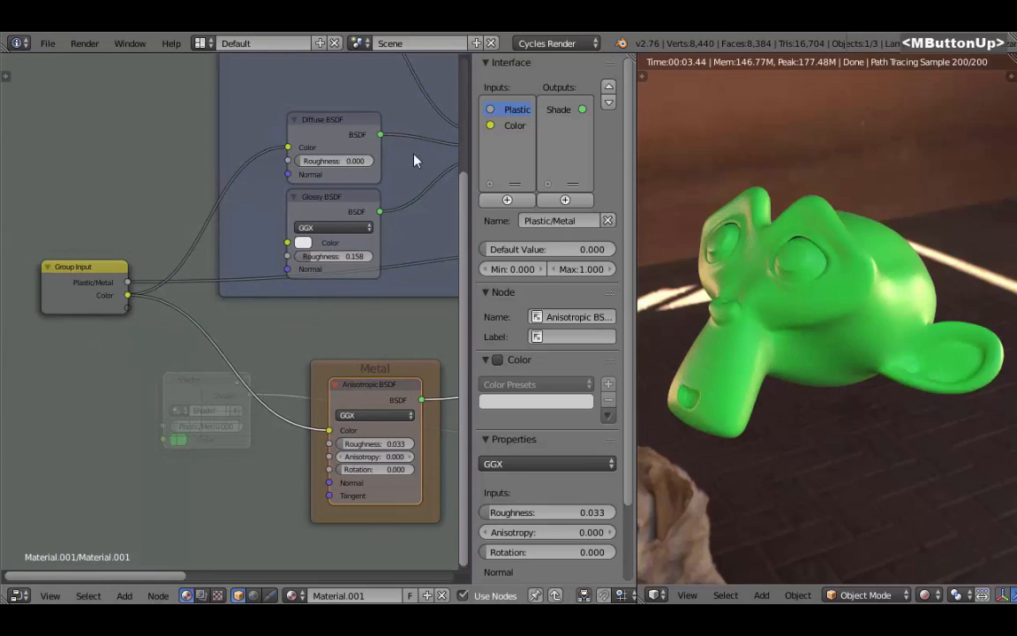
Set the default value of the group's Color input to white and nudge the Metal frame closer to the Group Input node
{"action": "left_click", "coordinate": [512, 126]}
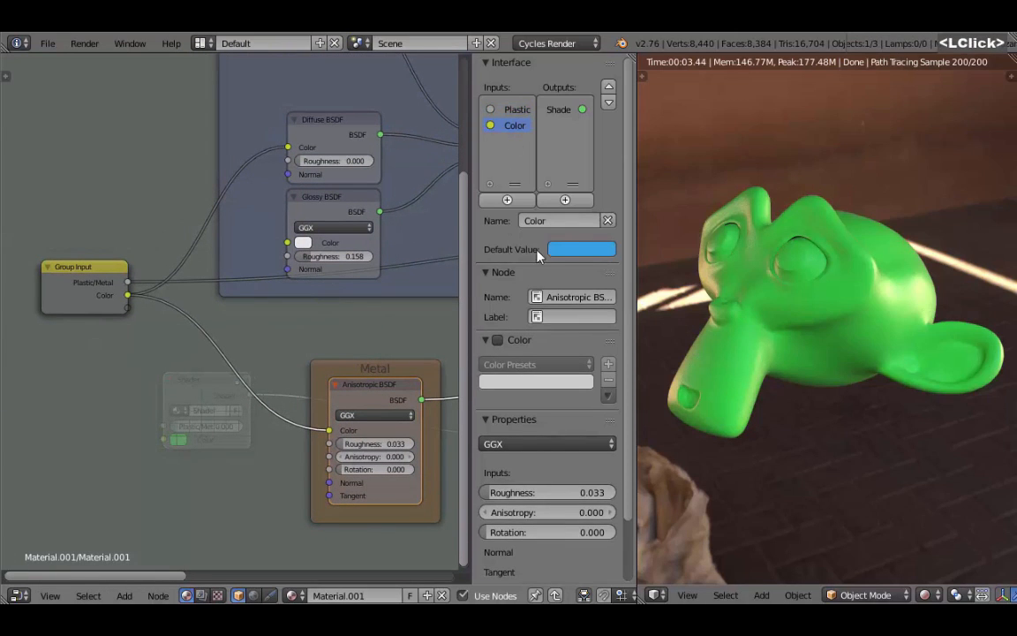
{"action": "left_click", "coordinate": [567, 251]}
{"action": "left_click", "coordinate": [615, 323]}
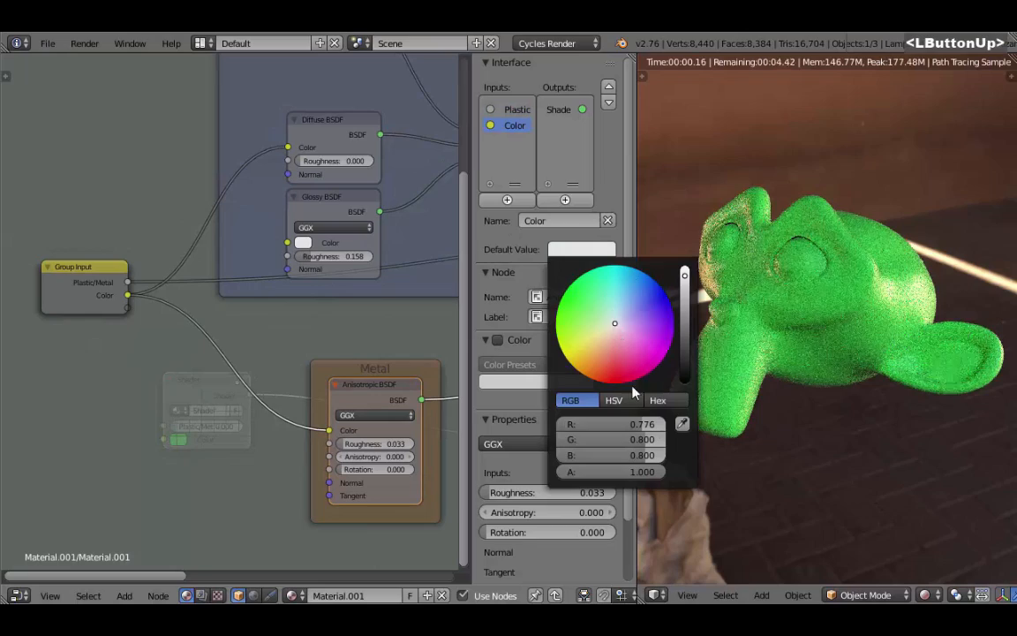
{"action": "left_click_drag", "start_coordinate": [642, 424], "coordinate": [676, 455]}
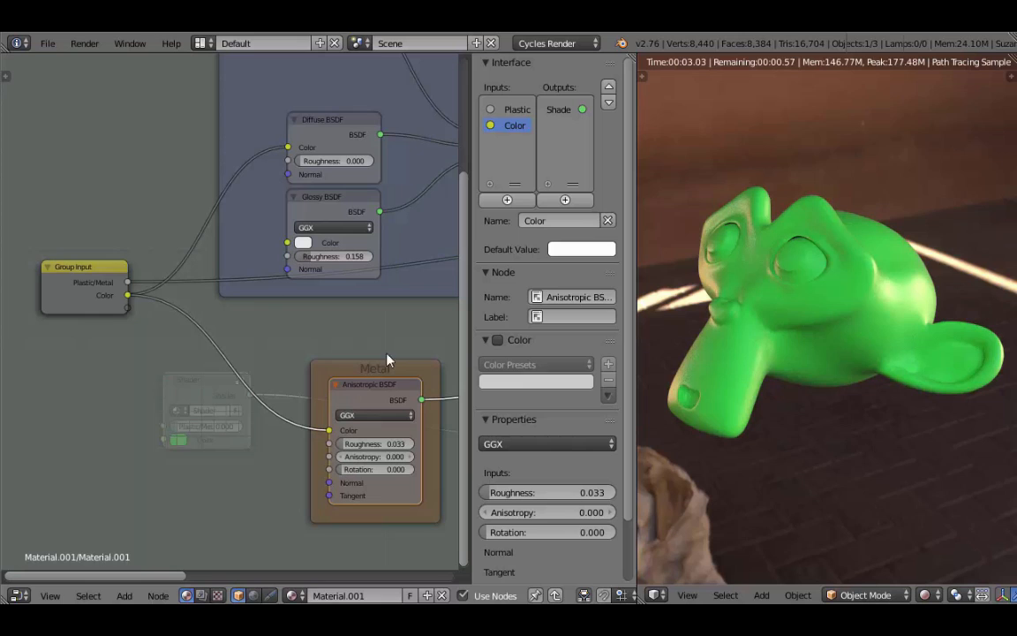
{"action": "left_click_drag", "start_coordinate": [387, 358], "coordinate": [365, 363]}
{"action": "middle_click_drag", "start_coordinate": [362, 337], "coordinate": [370, 310]}
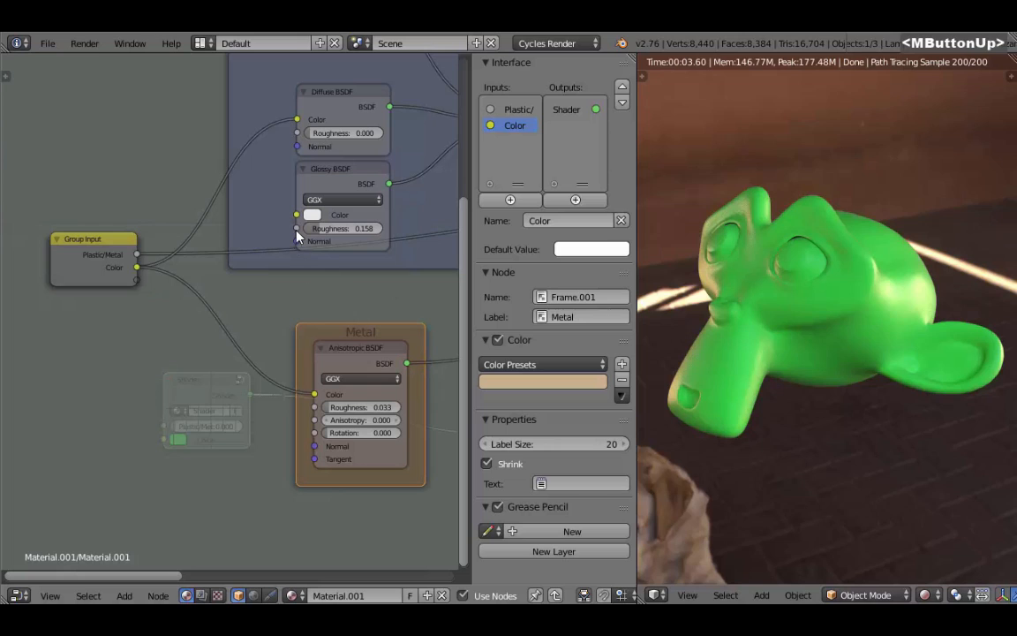
{"action": "left_click_drag", "start_coordinate": [297, 230], "coordinate": [262, 229]}
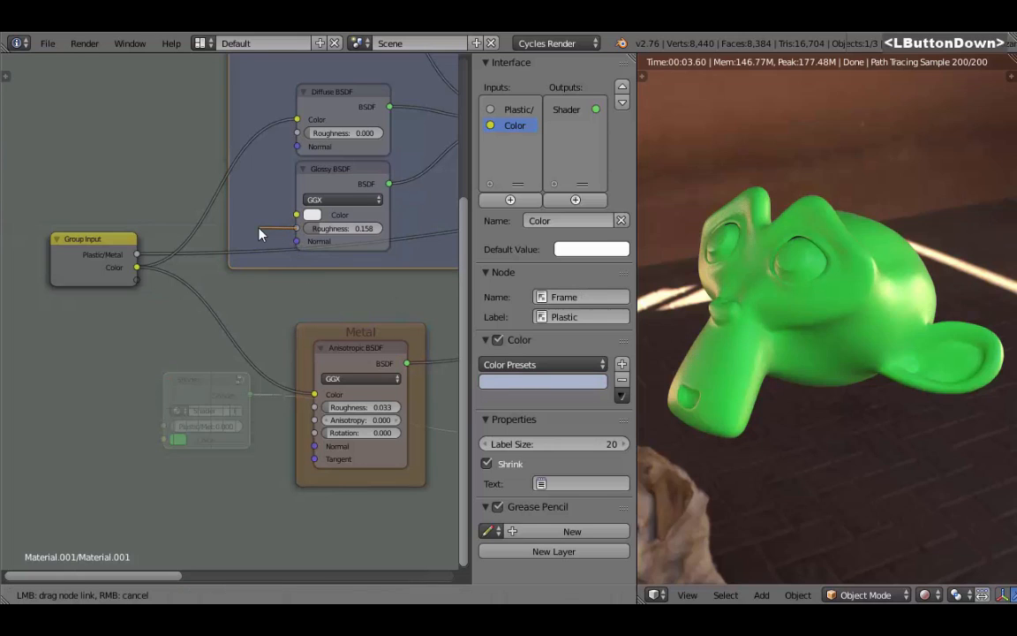
{"action": "middle_click_drag", "start_coordinate": [261, 230], "coordinate": [226, 322]}
{"action": "scroll", "coordinate": [225, 322], "scroll_direction": "up", "scroll_amount": 2}
{"action": "left_click", "coordinate": [225, 237]}
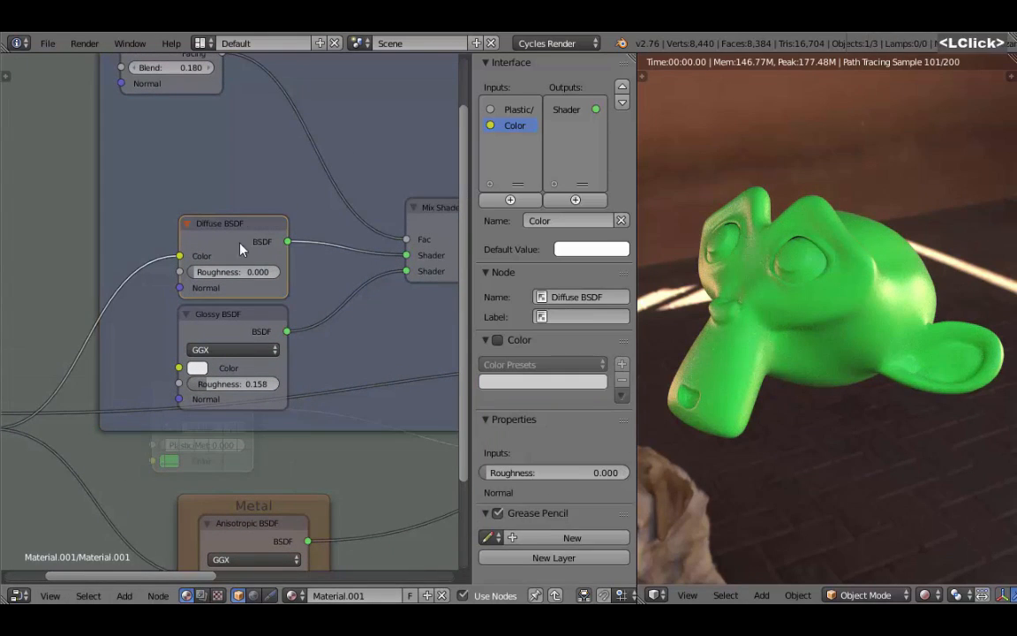
{"action": "left_click", "coordinate": [216, 324]}
{"action": "left_click", "coordinate": [228, 239]}
{"action": "left_click", "coordinate": [225, 329]}
Expose the Glossy BSDF's Roughness as a group input and link that same input to the Anisotropic BSDF's Roughness
{"action": "middle_click_drag", "start_coordinate": [225, 330], "coordinate": [300, 217]}
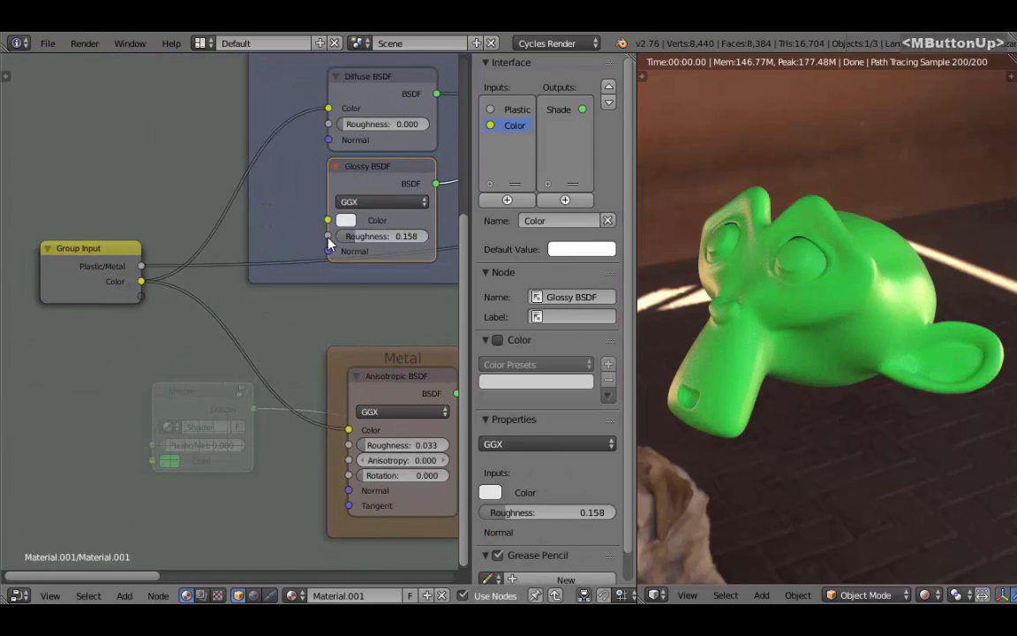
{"action": "left_click_drag", "start_coordinate": [328, 236], "coordinate": [141, 298]}
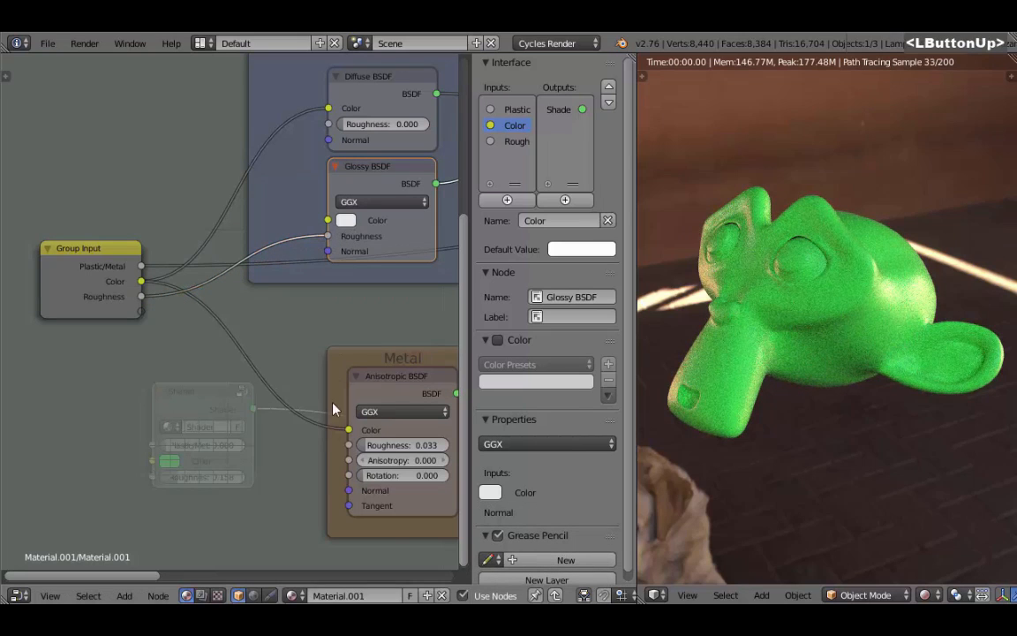
{"action": "left_click_drag", "start_coordinate": [348, 445], "coordinate": [142, 296]}
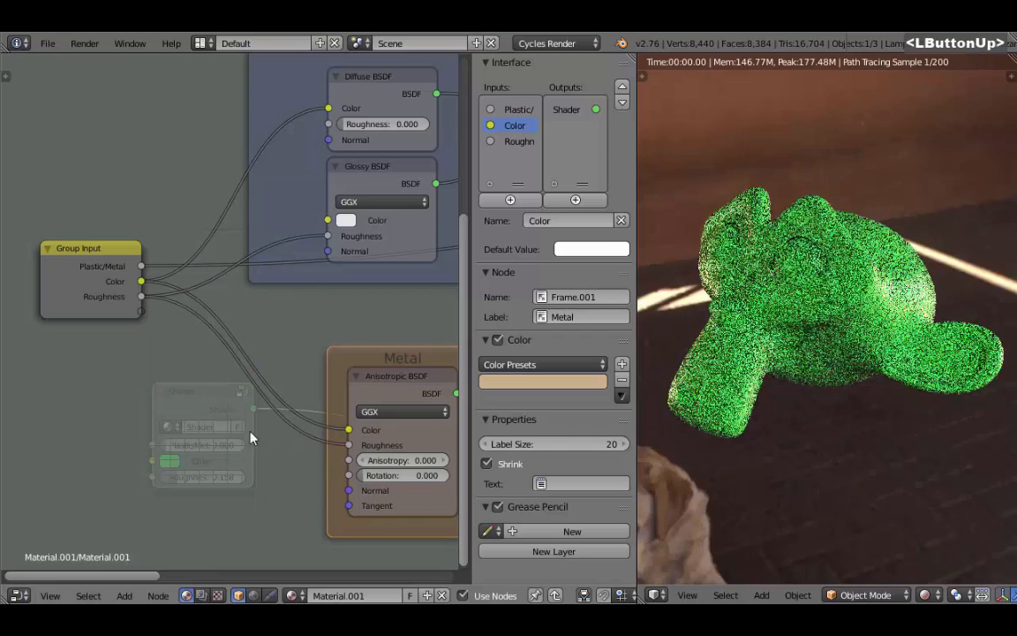
{"action": "middle_click_drag", "start_coordinate": [360, 431], "coordinate": [342, 428]}
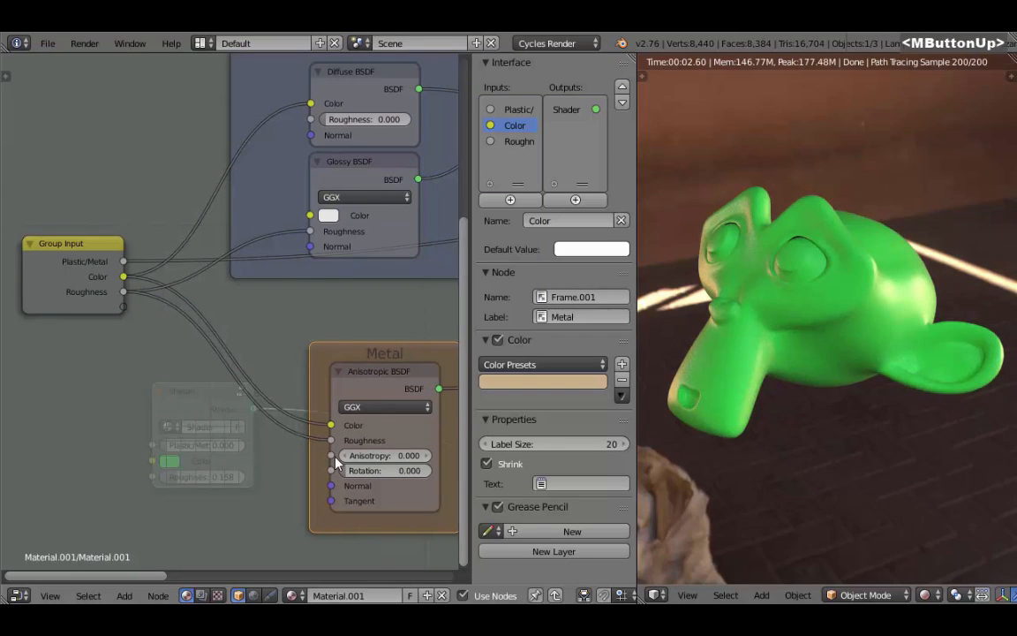
Expose the Anisotropic BSDF's Anisotropy as a new group input and leave the Shader group
{"action": "left_click_drag", "start_coordinate": [331, 456], "coordinate": [309, 470]}
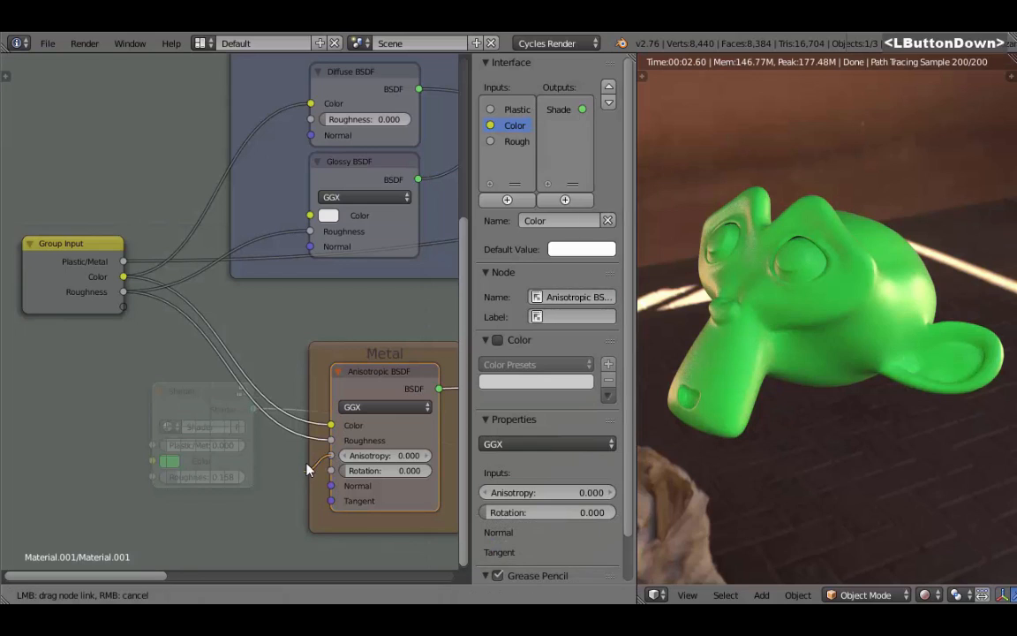
{"action": "left_click_drag", "start_coordinate": [232, 444], "coordinate": [121, 307]}
{"action": "left_click_drag", "start_coordinate": [122, 314], "coordinate": [121, 313]}
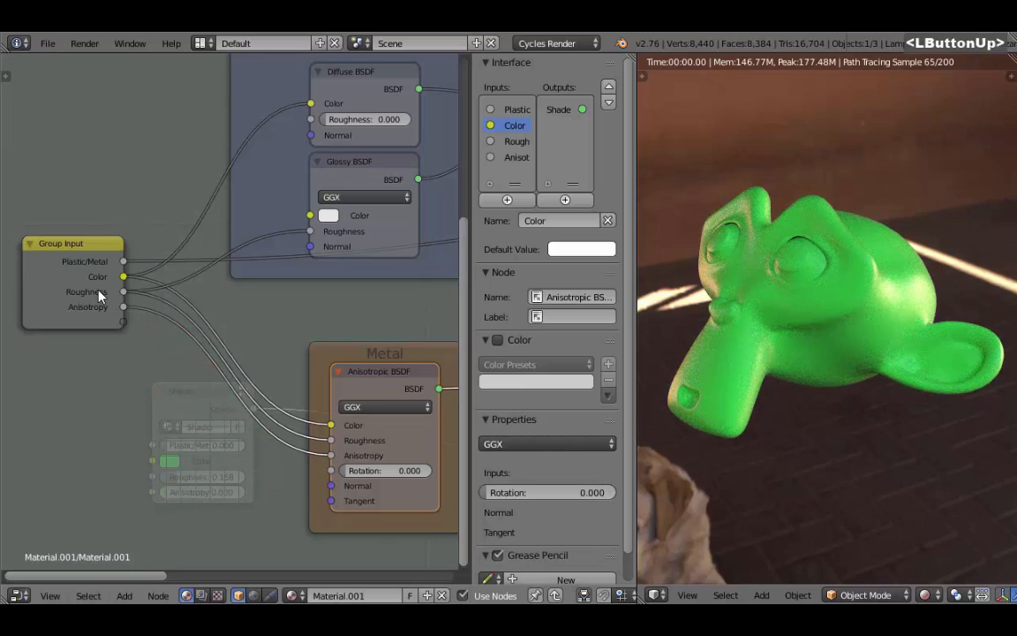
{"action": "middle_click_drag", "start_coordinate": [66, 260], "coordinate": [254, 319], "text": "ctrl"}
{"action": "scroll", "coordinate": [243, 284], "scroll_direction": "up", "scroll_amount": 1}
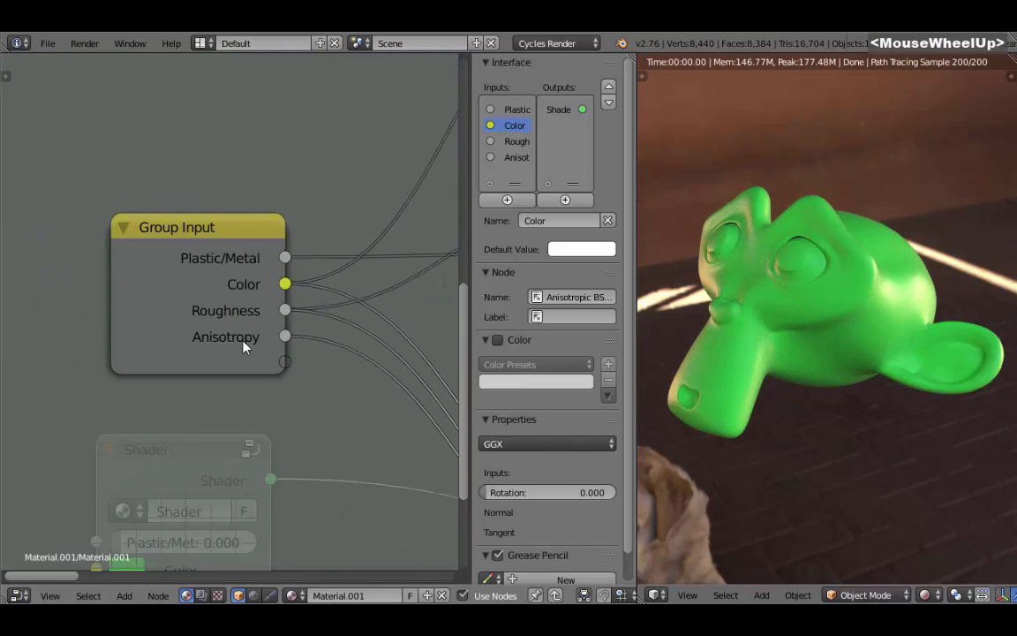
{"action": "key", "text": "Tab"}
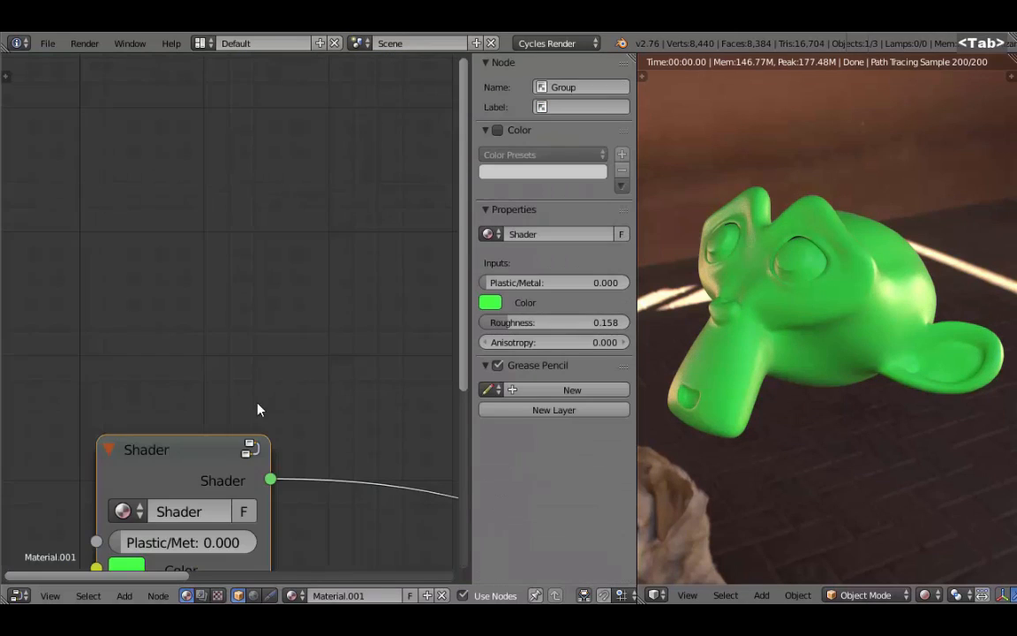
Try the Shader group node with Roughness at 0.049, and with both Plastic/Metal and Roughness at 1.000
{"action": "middle_click_drag", "start_coordinate": [257, 408], "coordinate": [277, 338]}
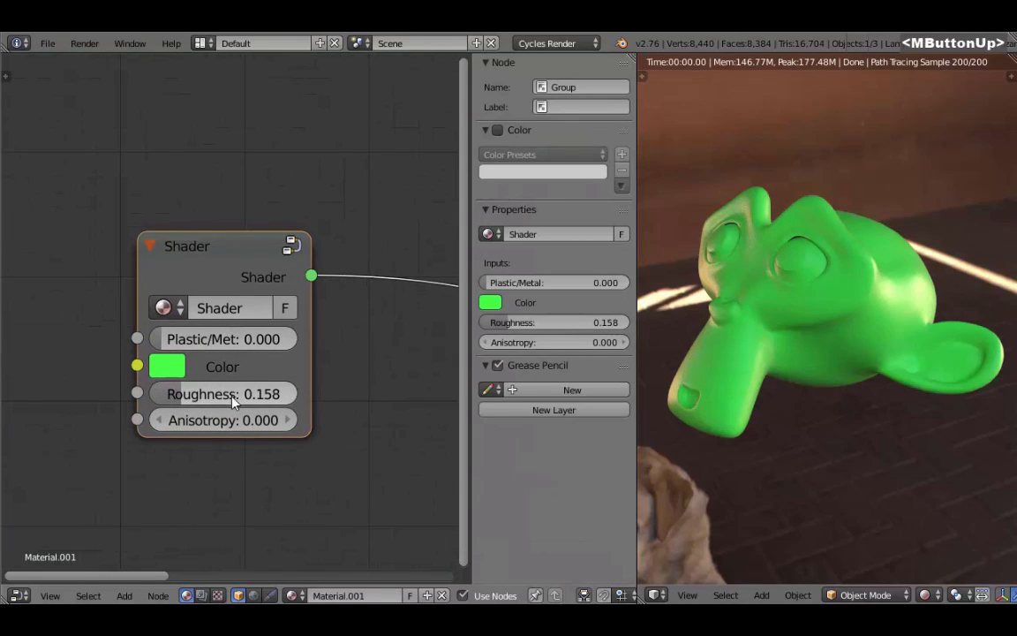
{"action": "left_click_drag", "start_coordinate": [227, 392], "coordinate": [176, 394]}
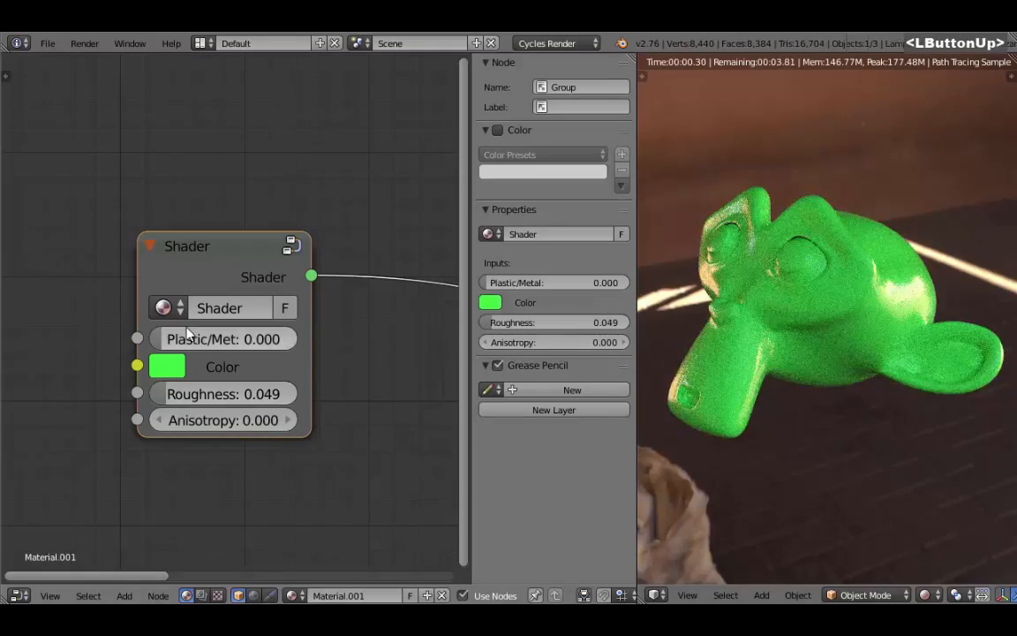
{"action": "left_click_drag", "start_coordinate": [191, 339], "coordinate": [371, 339]}
{"action": "left_click_drag", "start_coordinate": [245, 393], "coordinate": [292, 393]}
{"action": "left_click_drag", "start_coordinate": [195, 393], "coordinate": [311, 409]}
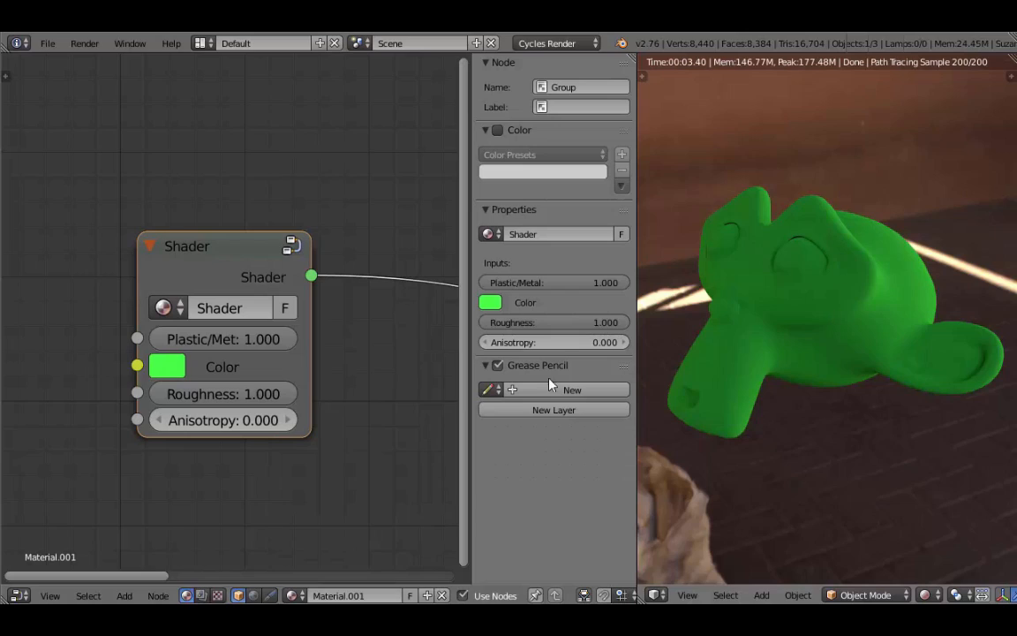
Set the Shader group node's Plastic/Metal to 0.000 and its Roughness to 0.073
{"action": "left_click_drag", "start_coordinate": [283, 394], "coordinate": [256, 394]}
{"action": "left_click_drag", "start_coordinate": [263, 341], "coordinate": [157, 344]}
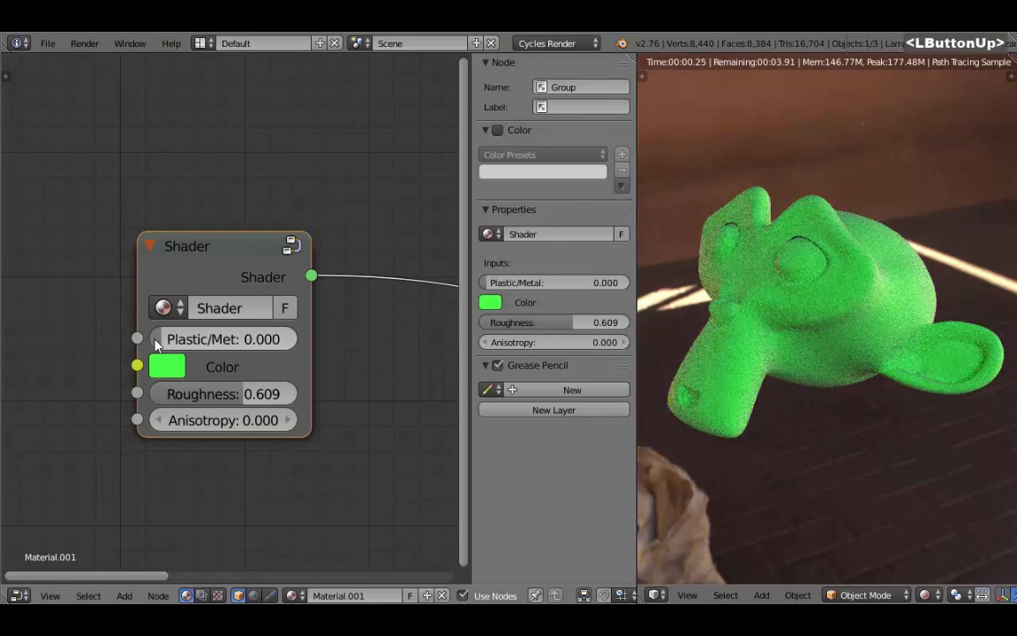
{"action": "left_click_drag", "start_coordinate": [227, 394], "coordinate": [171, 394]}
{"action": "left_click", "coordinate": [249, 255]}
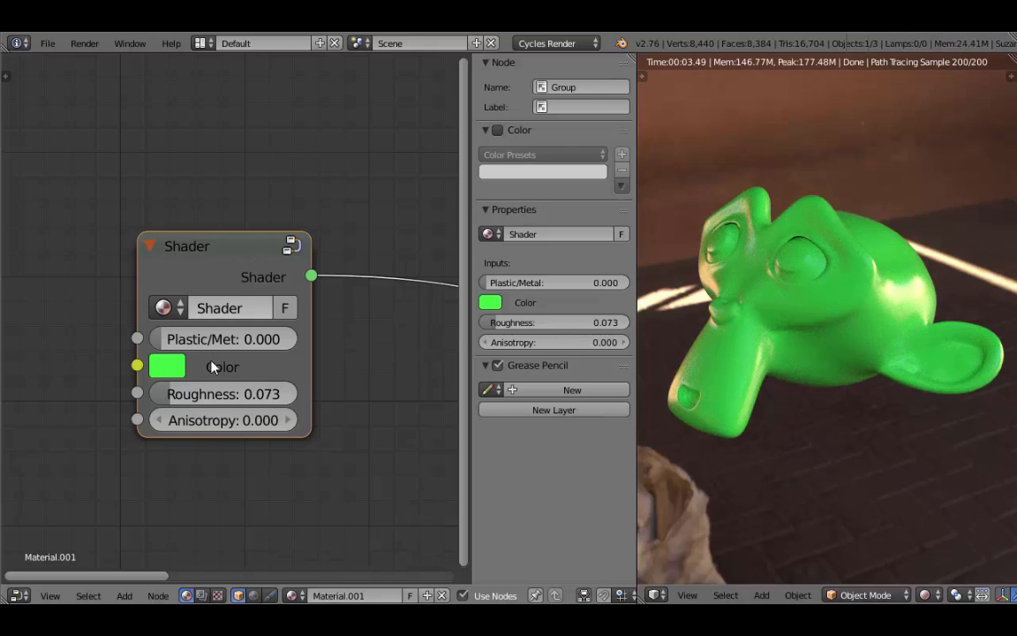
{"action": "left_click", "coordinate": [244, 274]}
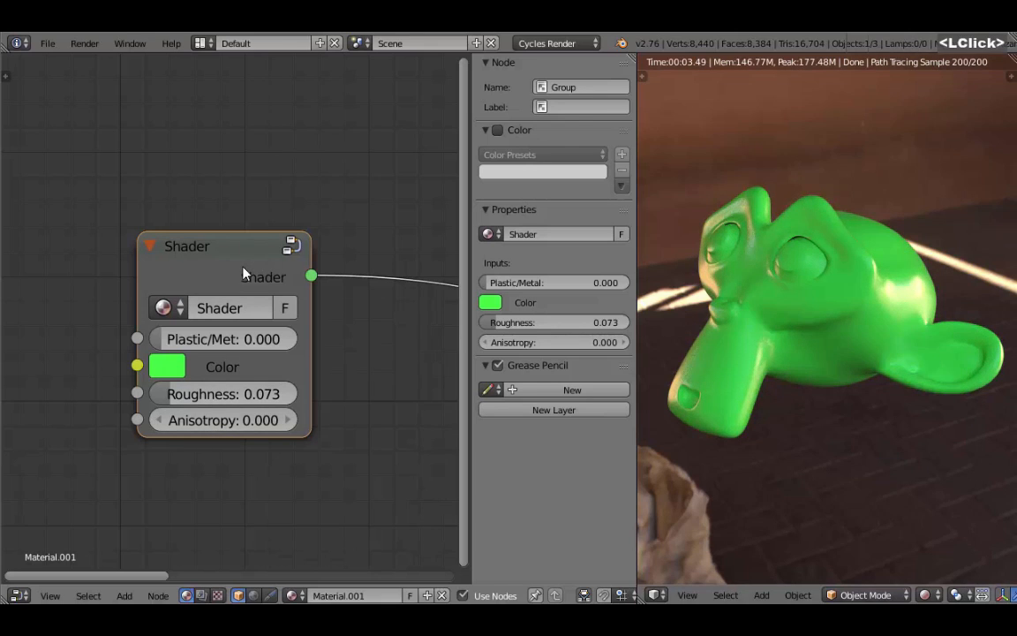
Enter the Shader group, examine the Layer Weight node in the Plastic frame and its link to the Mix Shader, and leave the group
{"action": "key", "text": "Tab"}
{"action": "middle_click_drag", "start_coordinate": [245, 274], "coordinate": [195, 382]}
{"action": "scroll", "coordinate": [209, 367], "scroll_direction": "down", "scroll_amount": 2}
{"action": "scroll", "coordinate": [212, 365], "scroll_direction": "down", "scroll_amount": 2}
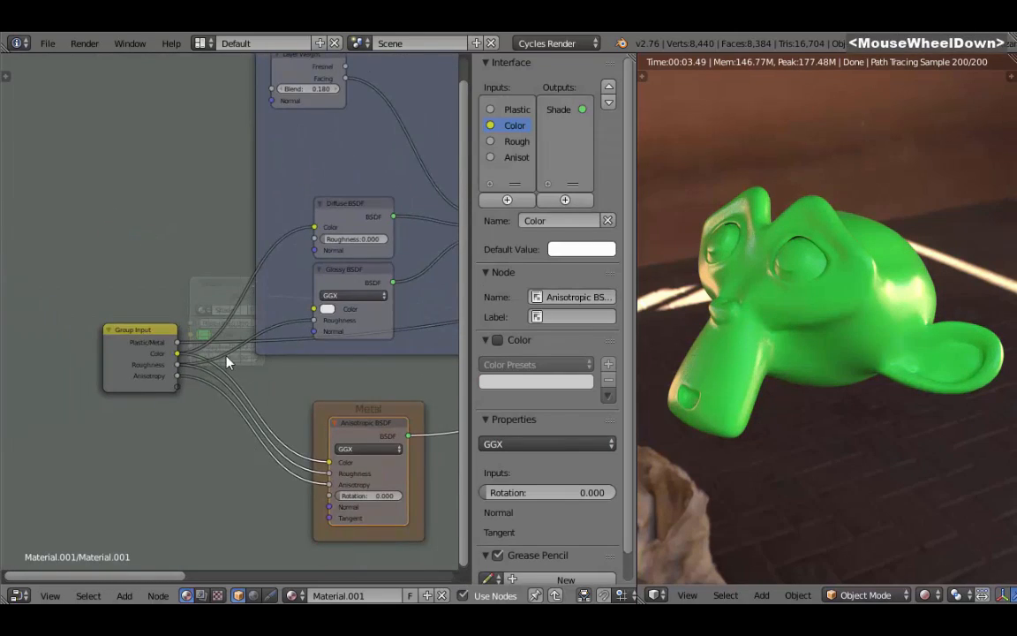
{"action": "middle_click_drag", "start_coordinate": [351, 250], "coordinate": [232, 343]}
{"action": "left_click", "coordinate": [195, 165]}
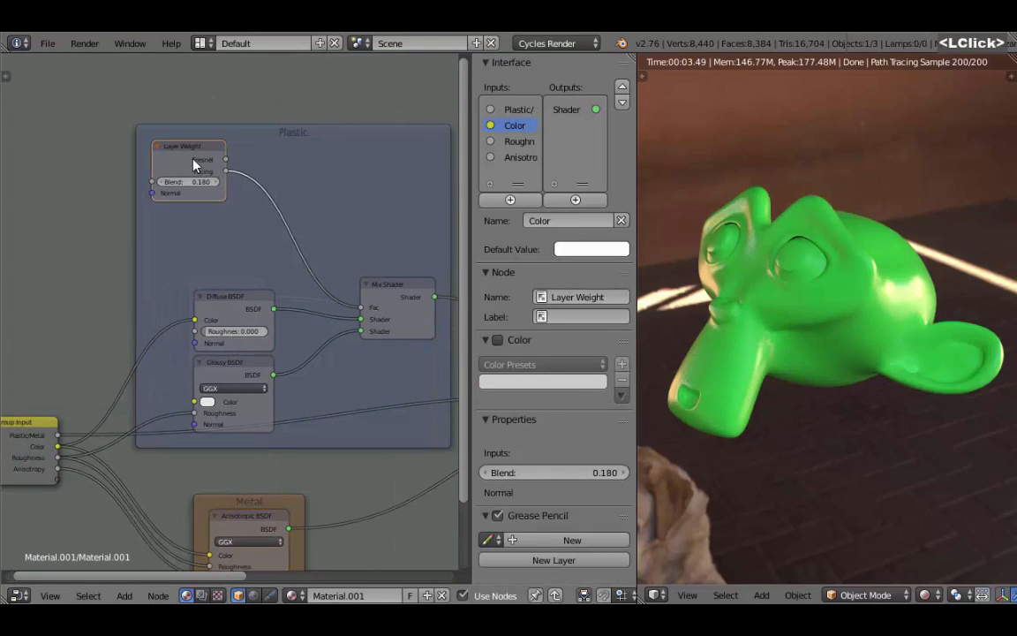
{"action": "scroll", "coordinate": [174, 183], "scroll_direction": "up", "scroll_amount": 2}
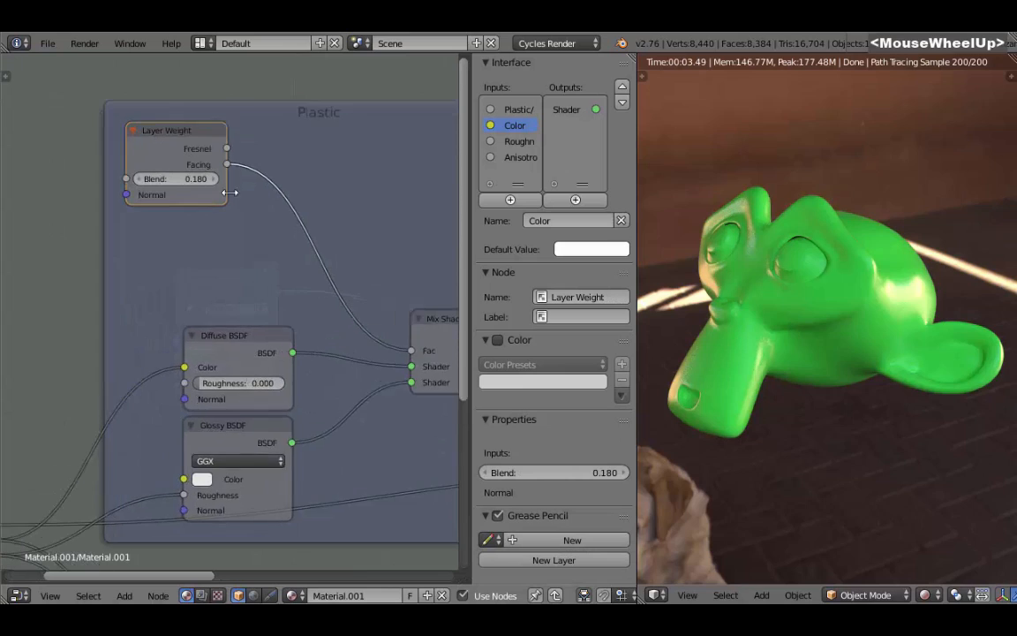
{"action": "middle_click_drag", "start_coordinate": [172, 165], "coordinate": [110, 163]}
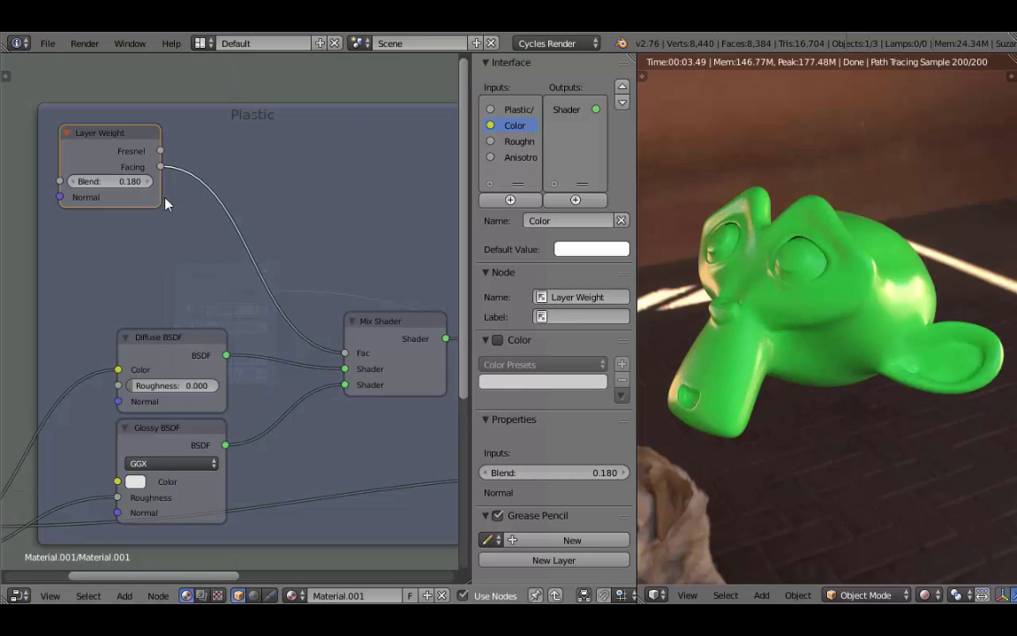
{"action": "key", "text": "shift+space"}
{"action": "key", "text": "shift+space"}
{"action": "key", "text": "Tab"}
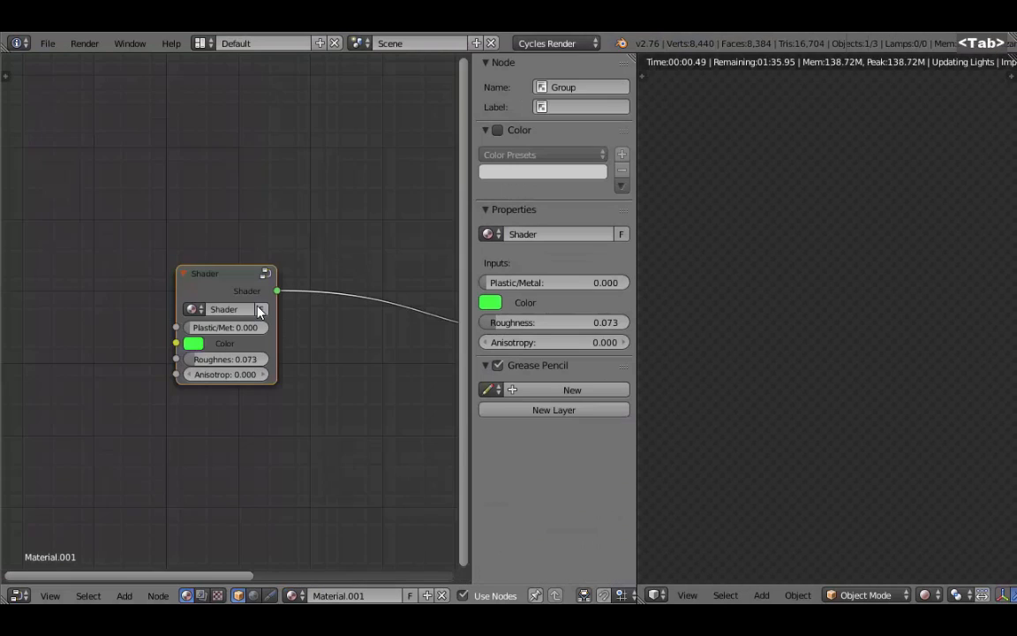
Add a Layer Weight node to the material and place it below the link between the Shader group and Material Output
{"action": "left_click", "coordinate": [219, 284]}
{"action": "middle_click_drag", "start_coordinate": [313, 368], "coordinate": [124, 221]}
{"action": "key", "text": "shift+a"}
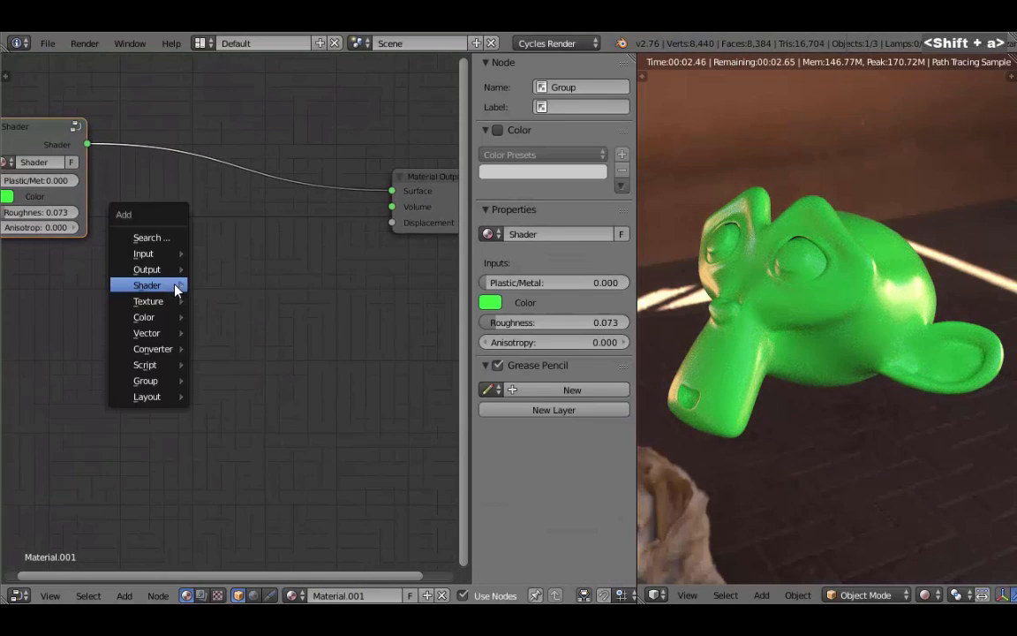
{"action": "mouse_move", "coordinate": [176, 290]}
{"action": "mouse_move", "coordinate": [179, 259]}
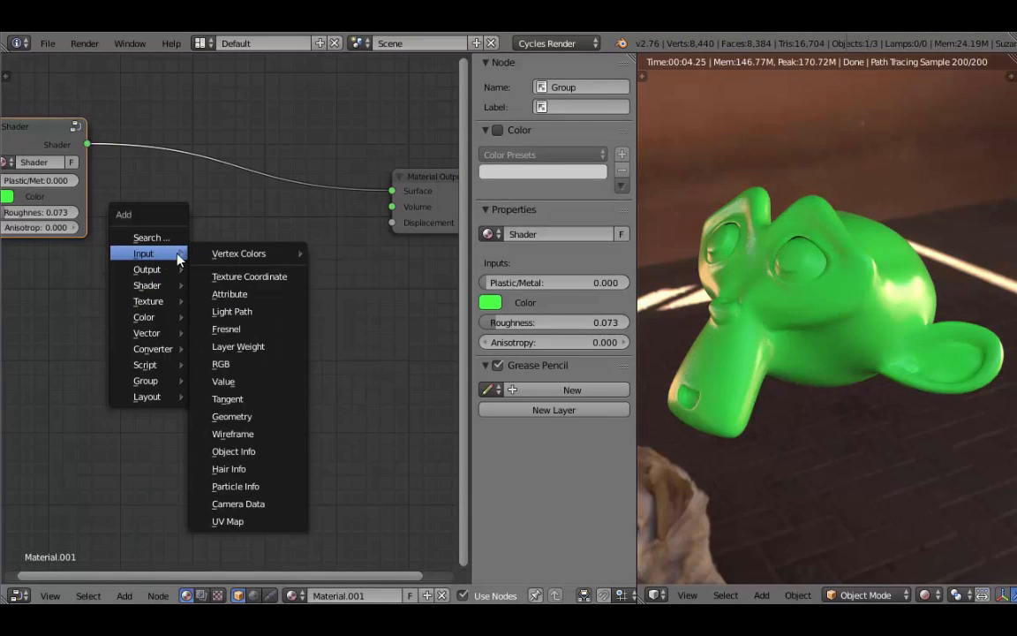
{"action": "left_click", "coordinate": [261, 346]}
{"action": "left_click", "coordinate": [302, 356]}
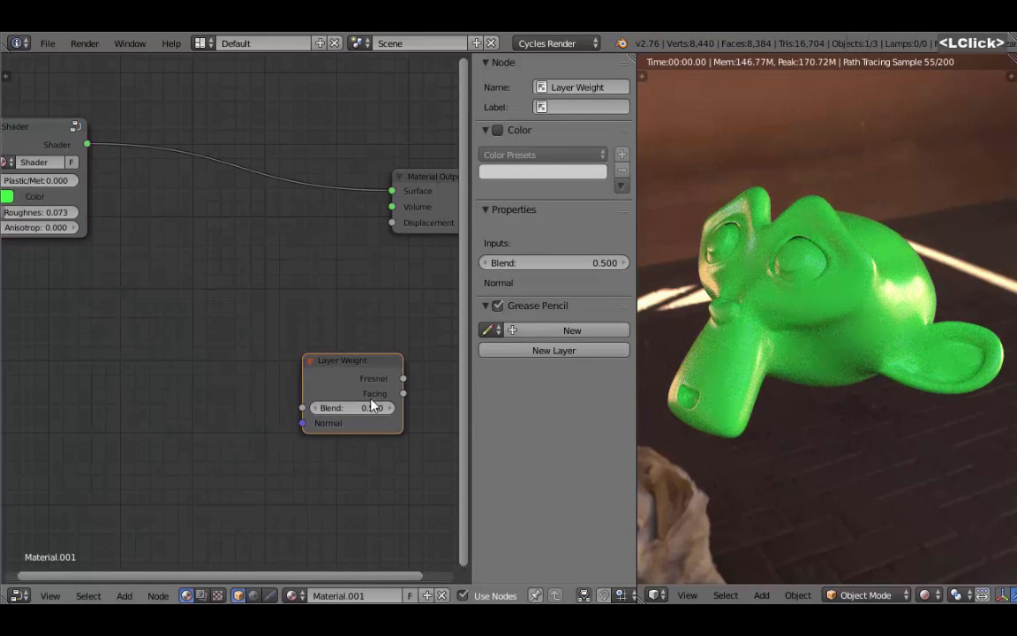
{"action": "left_click_drag", "start_coordinate": [372, 375], "coordinate": [129, 350]}
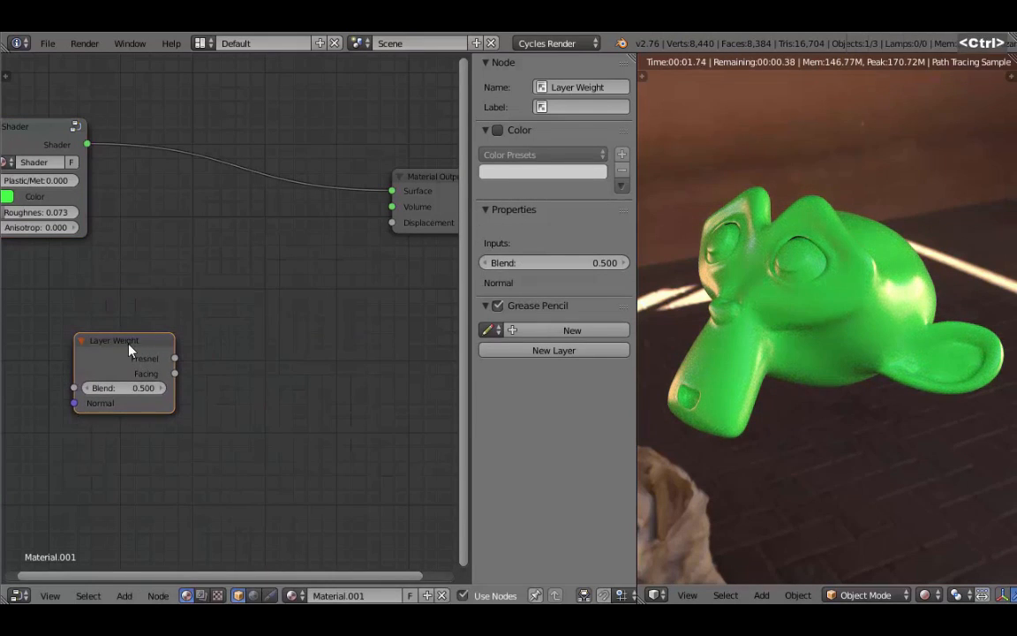
Preview the Layer Weight's Fresnel and Facing outputs through a Viewer node, leaving Facing connected, and hide the node editor's properties sidebar
{"action": "left_click", "coordinate": [129, 350], "text": "ctrl+shift"}
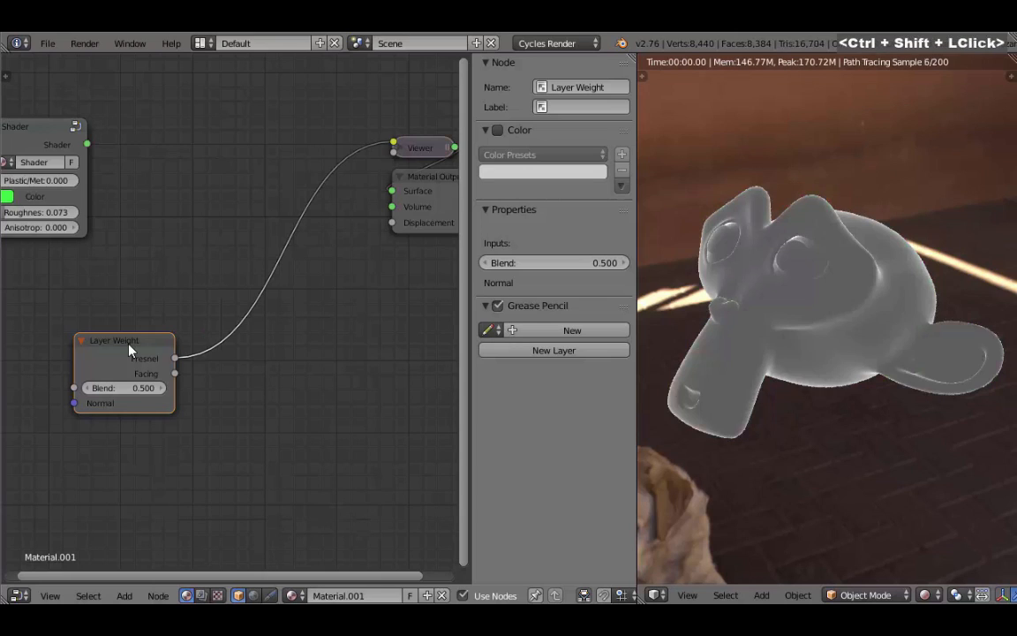
{"action": "left_click", "coordinate": [129, 349], "text": "ctrl+shift"}
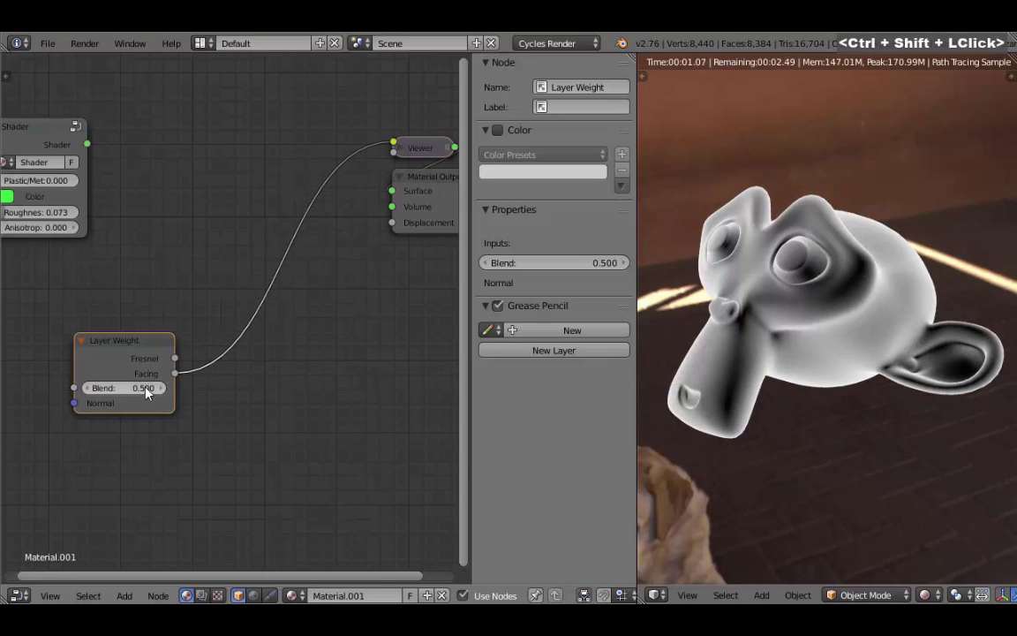
{"action": "middle_click_drag", "start_coordinate": [180, 363], "coordinate": [222, 386]}
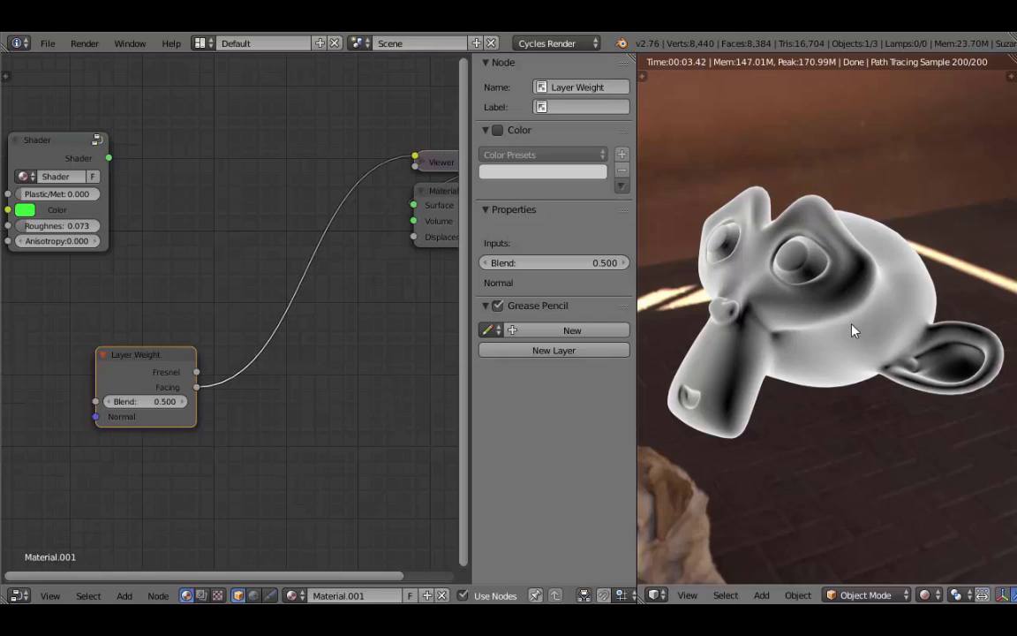
{"action": "middle_click_drag", "start_coordinate": [882, 329], "coordinate": [918, 364], "text": "shift"}
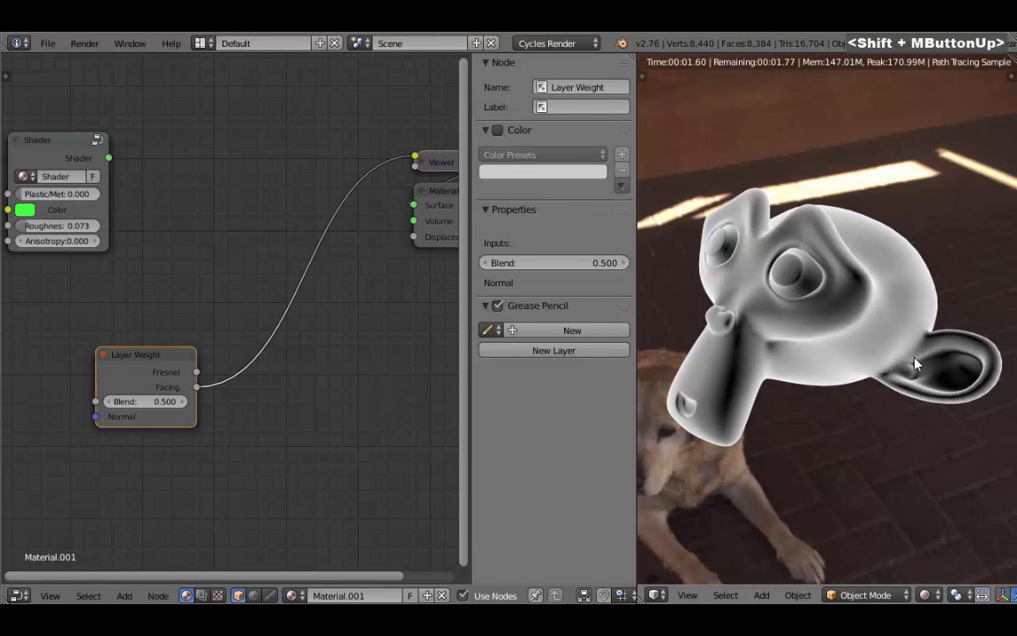
{"action": "key", "text": "n"}
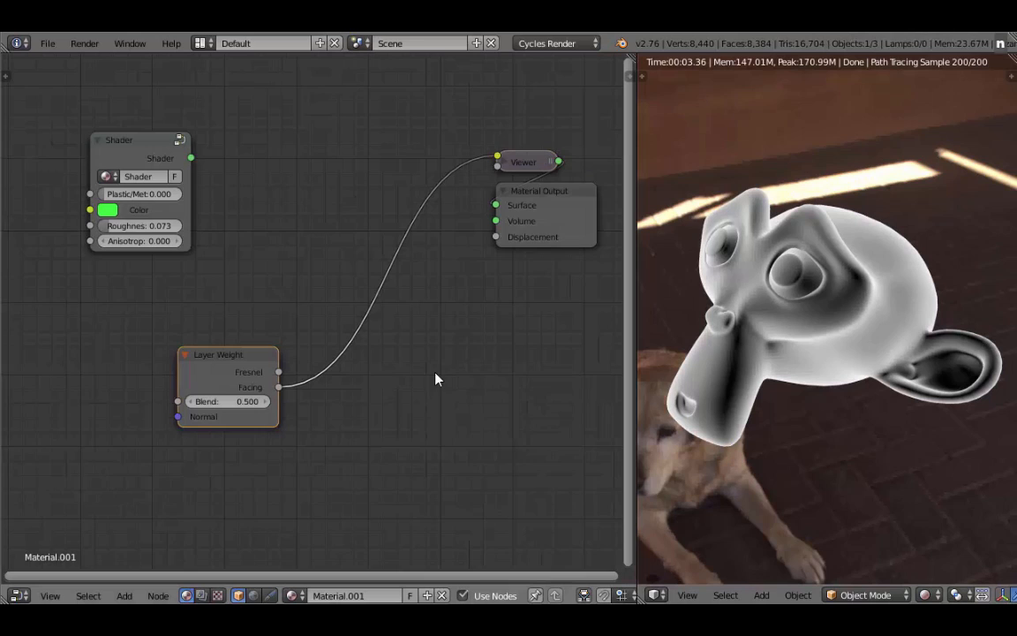
{"action": "middle_click_drag", "start_coordinate": [435, 379], "coordinate": [424, 372]}
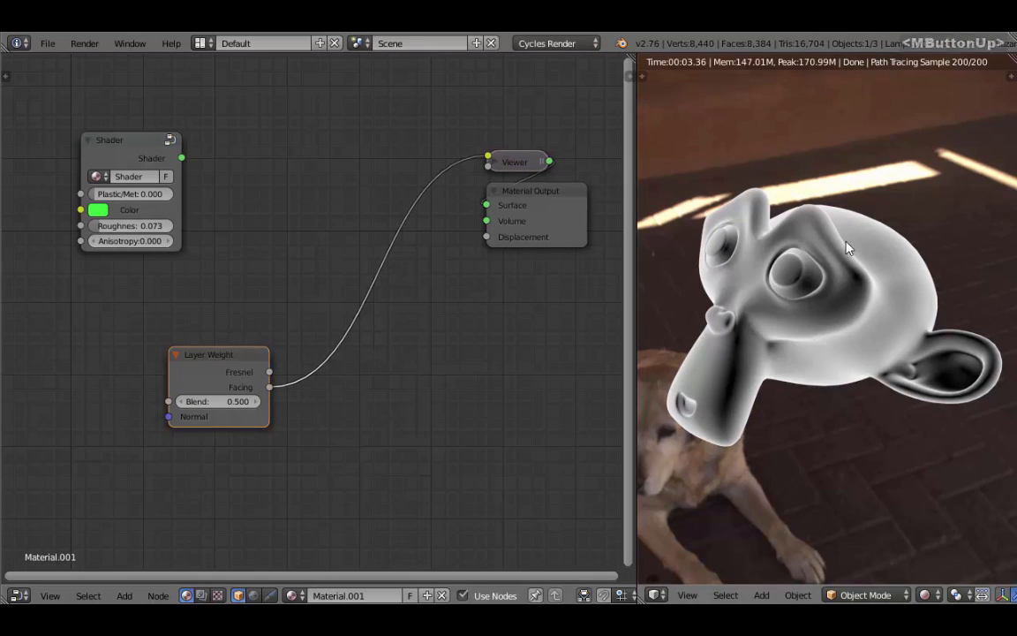
Line up the Layer Weight node beneath the Shader group node and add a color Mix node between it and the Material Output
{"action": "left_click", "coordinate": [178, 374]}
{"action": "left_click_drag", "start_coordinate": [178, 374], "coordinate": [132, 379]}
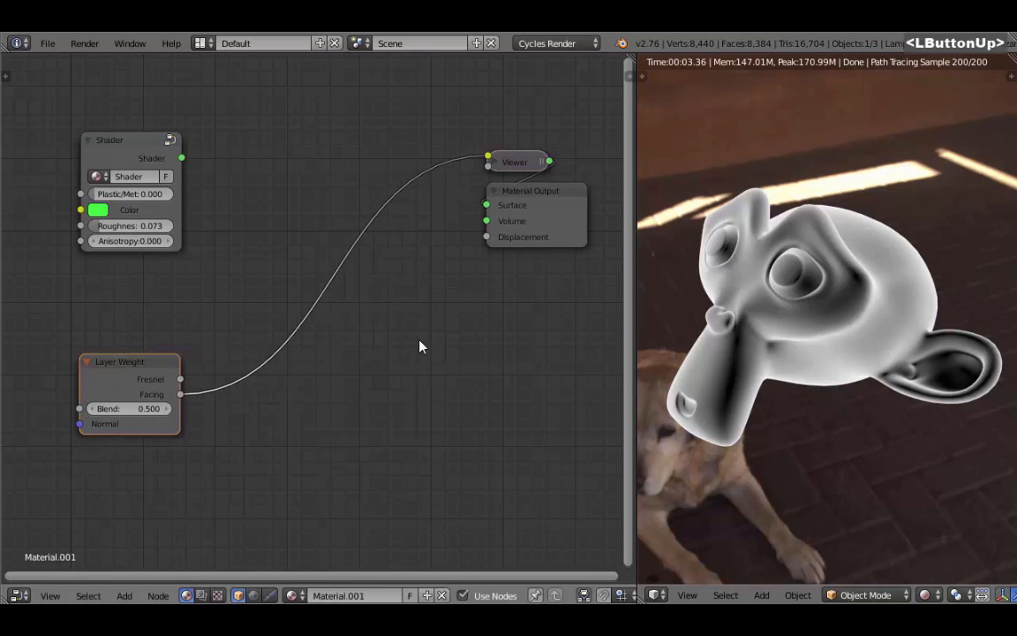
{"action": "key", "text": "shift+a"}
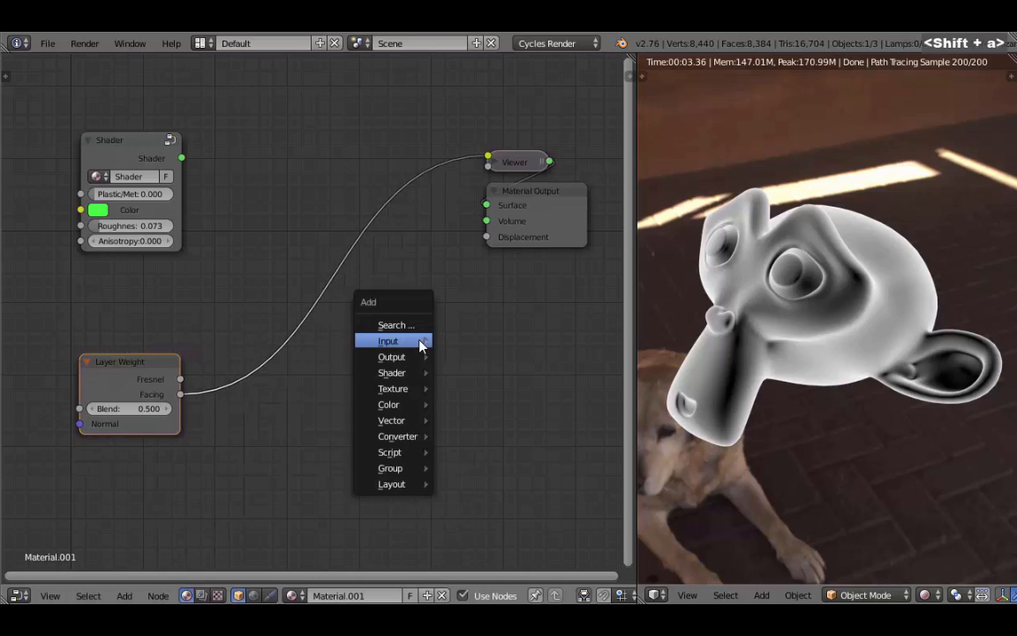
{"action": "mouse_move", "coordinate": [421, 347]}
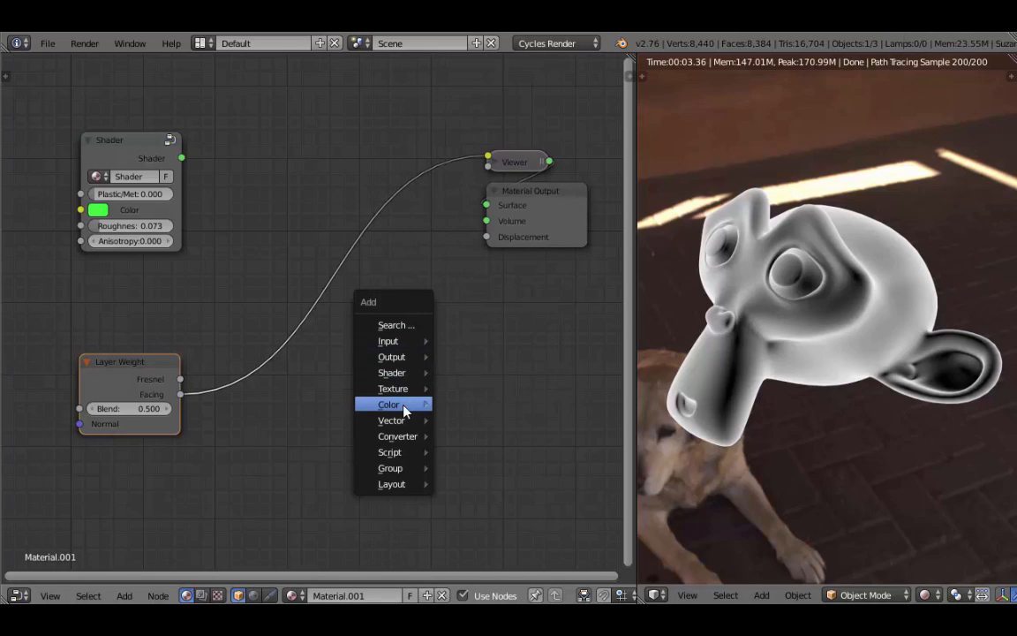
{"action": "mouse_move", "coordinate": [420, 403]}
{"action": "left_click", "coordinate": [487, 406]}
{"action": "left_click", "coordinate": [304, 278]}
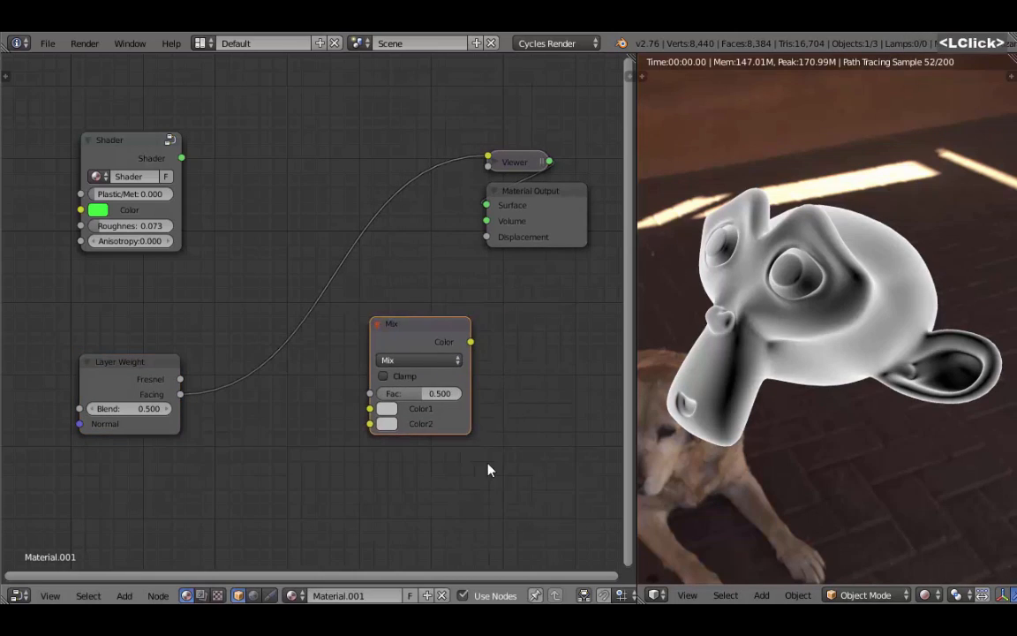
Preview the Mix node's Color output through the Viewer and set its Color1 to black
{"action": "scroll", "coordinate": [406, 331], "scroll_direction": "up", "scroll_amount": 2}
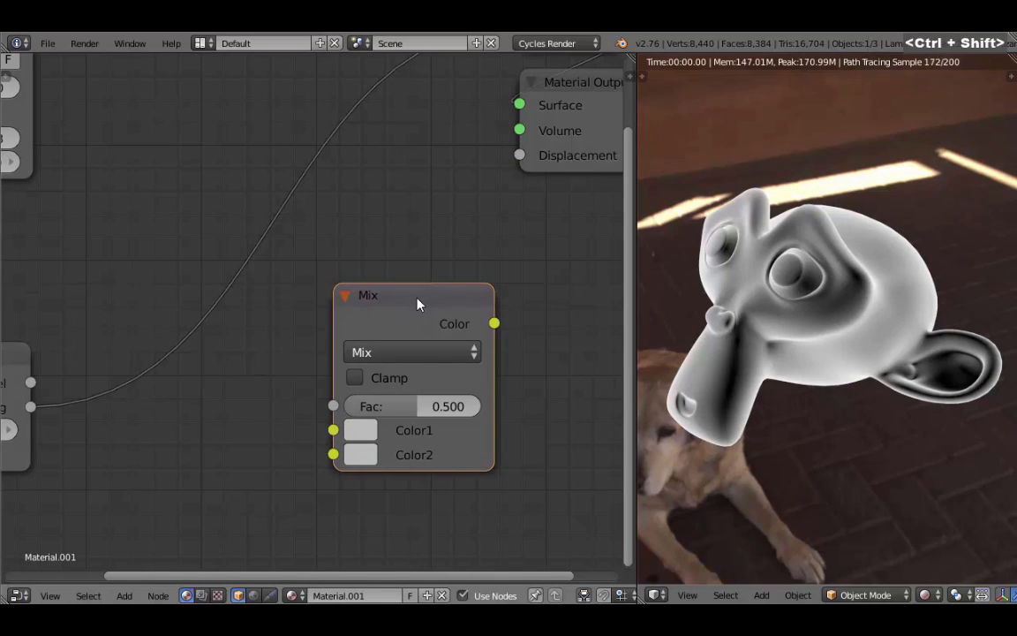
{"action": "left_click", "coordinate": [418, 304], "text": "ctrl+shift"}
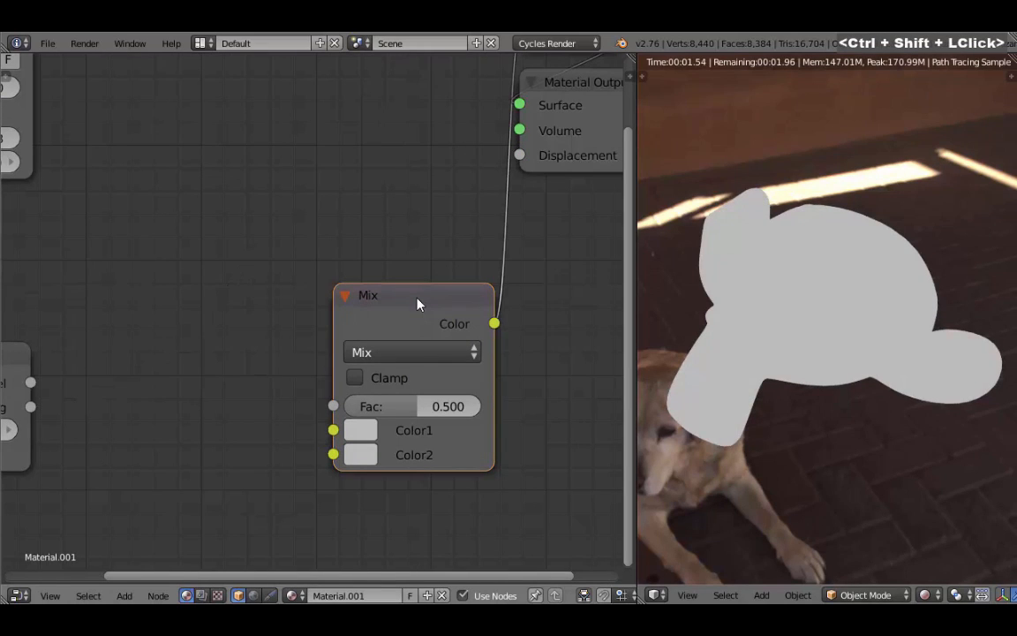
{"action": "left_click", "coordinate": [420, 413]}
{"action": "left_click_drag", "start_coordinate": [420, 413], "coordinate": [391, 426]}
{"action": "left_click", "coordinate": [375, 430]}
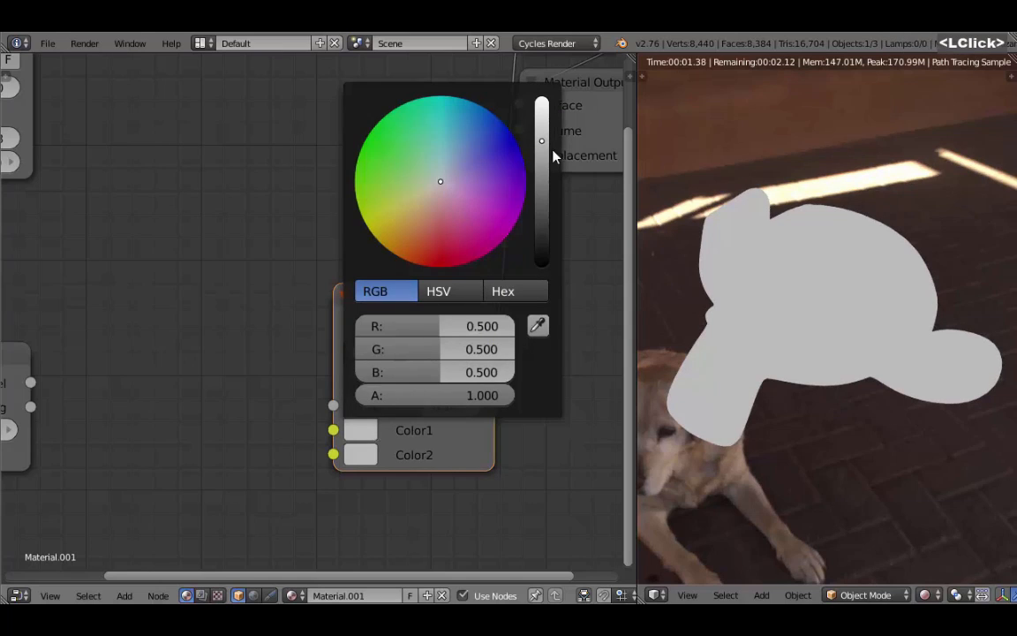
{"action": "left_click_drag", "start_coordinate": [541, 141], "coordinate": [541, 265]}
Set the Mix node's Color2 to white and its Fac to 0.000
{"action": "left_click", "coordinate": [360, 454]}
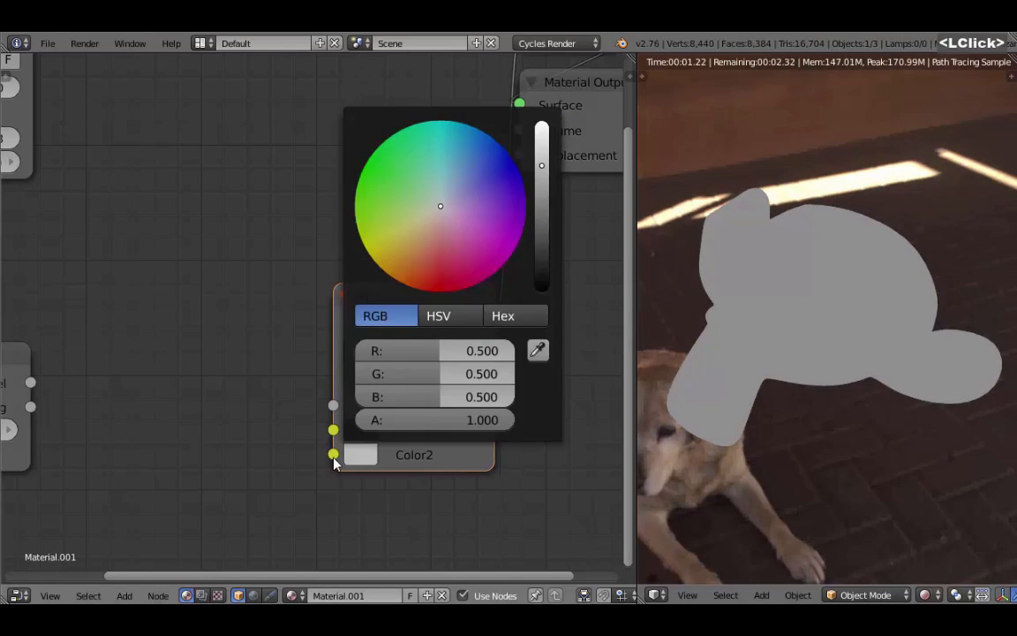
{"action": "left_click", "coordinate": [362, 456]}
{"action": "left_click_drag", "start_coordinate": [539, 165], "coordinate": [542, 125]}
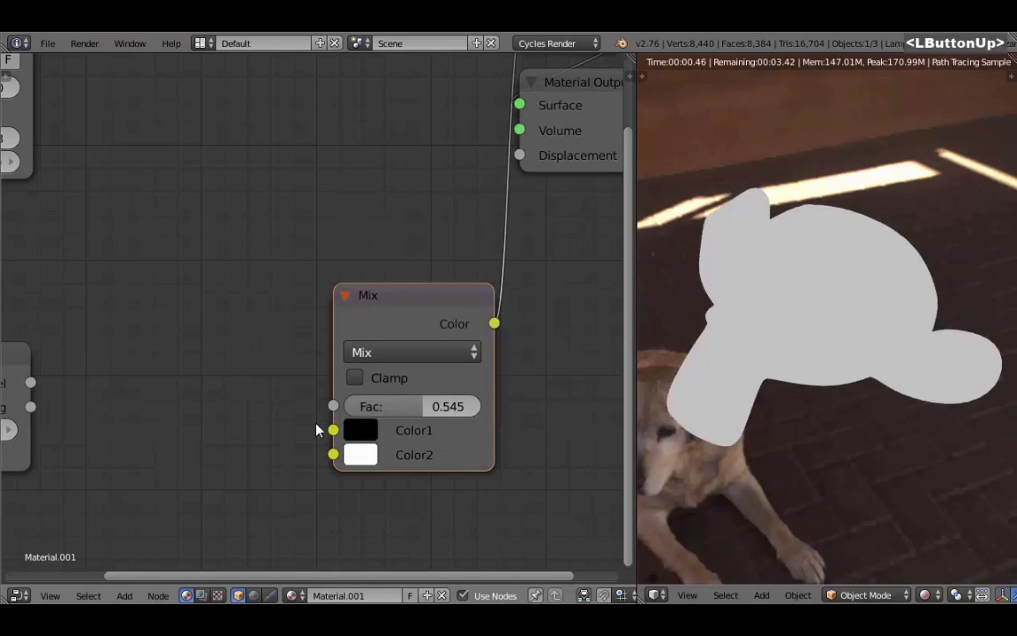
{"action": "left_click_drag", "start_coordinate": [415, 404], "coordinate": [345, 406]}
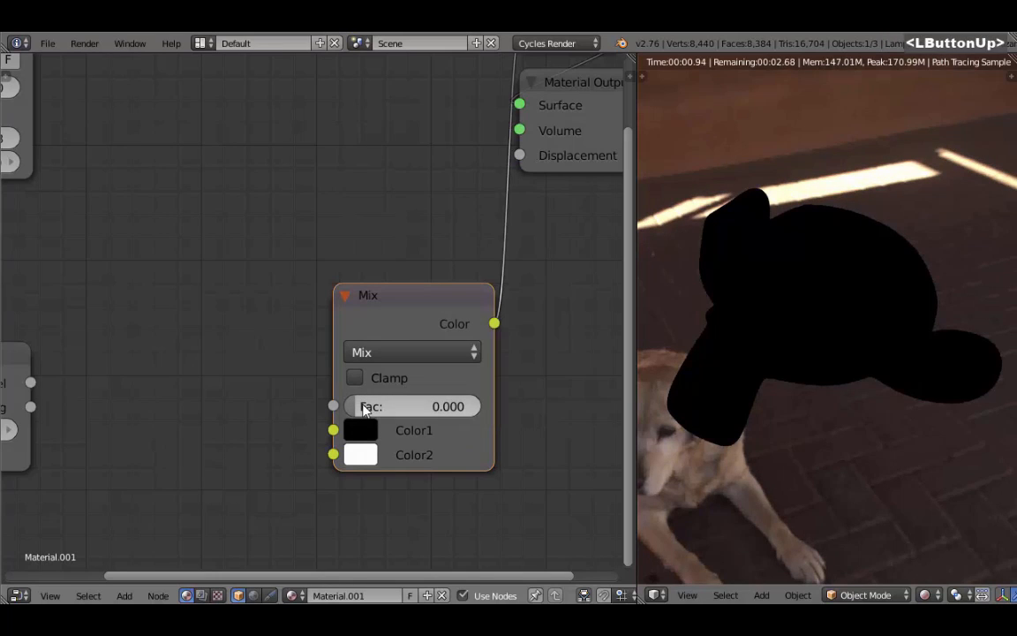
Set the Mix node's Fac to 1.000 and try a pink Color2 with R 1.000, G 0.163 and B 0.196
{"action": "left_click_drag", "start_coordinate": [362, 405], "coordinate": [496, 405]}
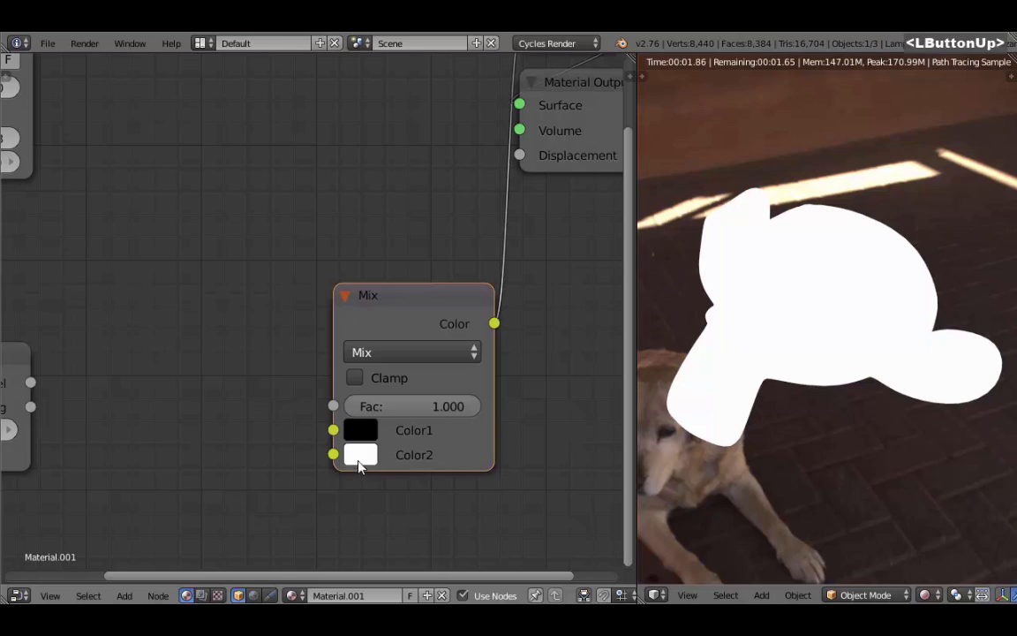
{"action": "left_click", "coordinate": [362, 454]}
{"action": "left_click", "coordinate": [513, 208]}
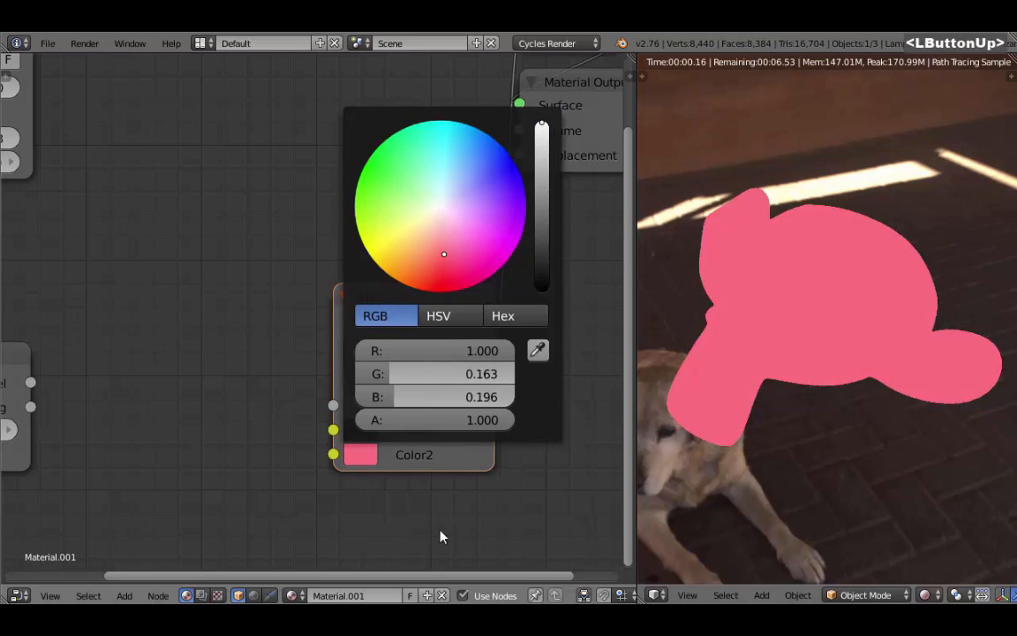
{"action": "mouse_move", "coordinate": [465, 402]}
{"action": "left_mouse_down"}
{"action": "mouse_move", "coordinate": [331, 403]}
{"action": "mouse_move", "coordinate": [466, 403]}
{"action": "left_mouse_up"}
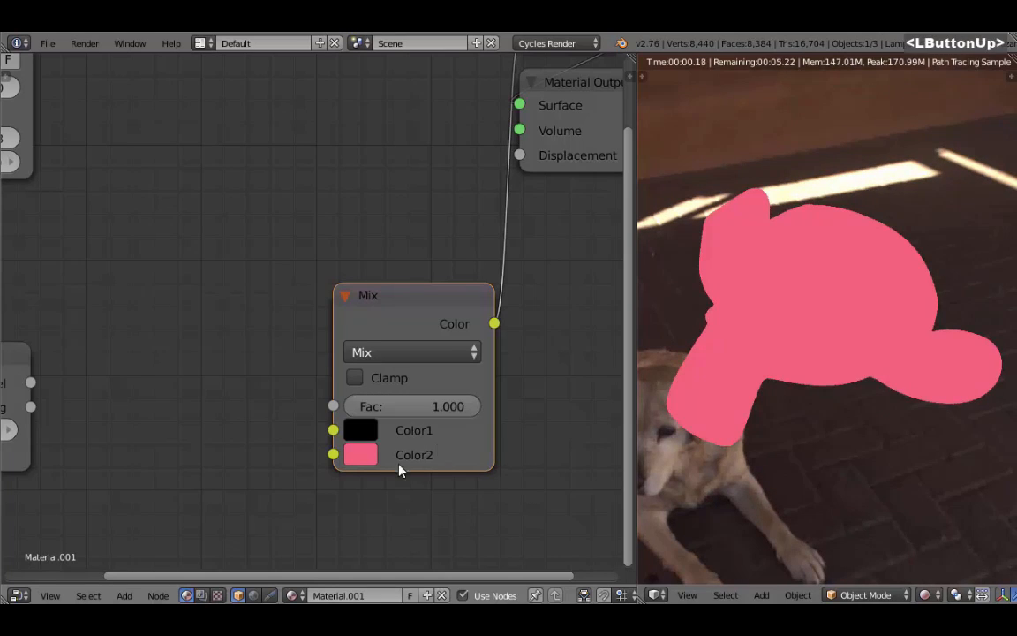
Return the Mix node's Color2 to white, keep its Fac at 1.000, and move the node closer to the Layer Weight node
{"action": "left_click", "coordinate": [363, 455]}
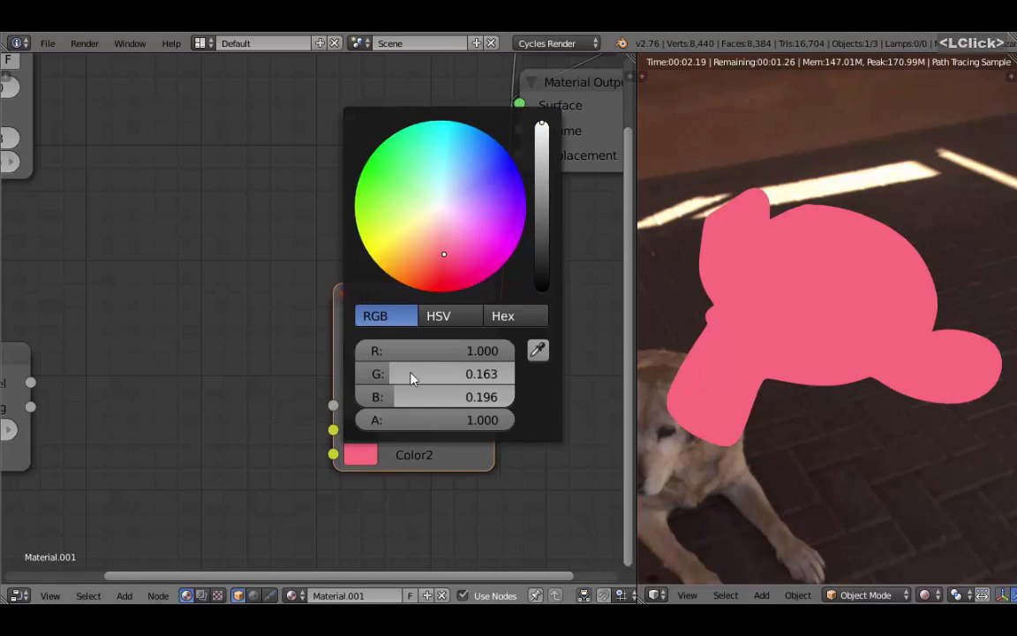
{"action": "left_click_drag", "start_coordinate": [413, 377], "coordinate": [508, 398]}
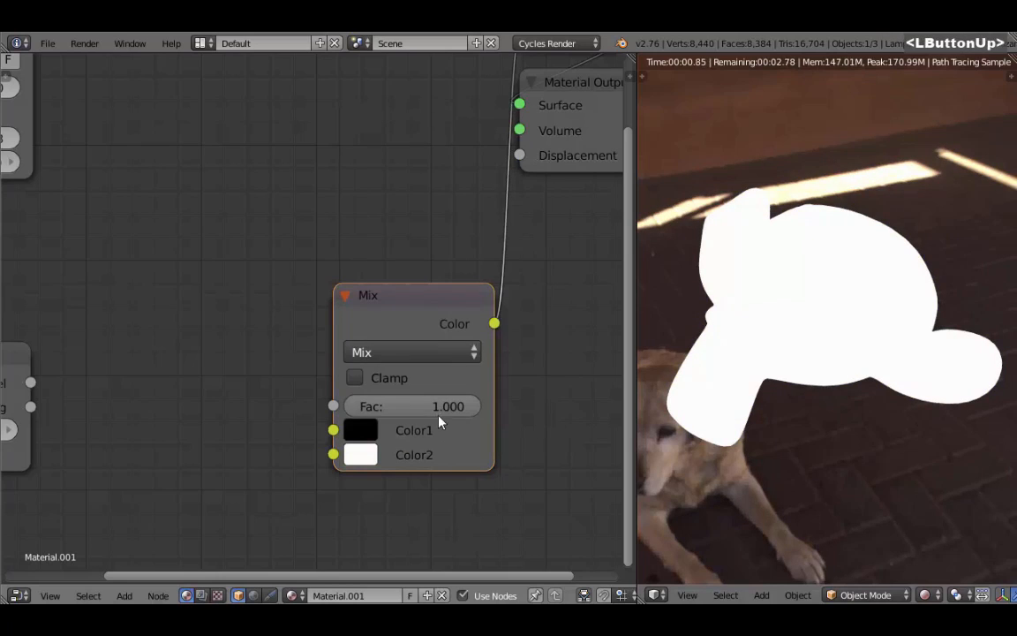
{"action": "left_click_drag", "start_coordinate": [439, 415], "coordinate": [482, 406]}
{"action": "left_click_drag", "start_coordinate": [429, 334], "coordinate": [353, 249]}
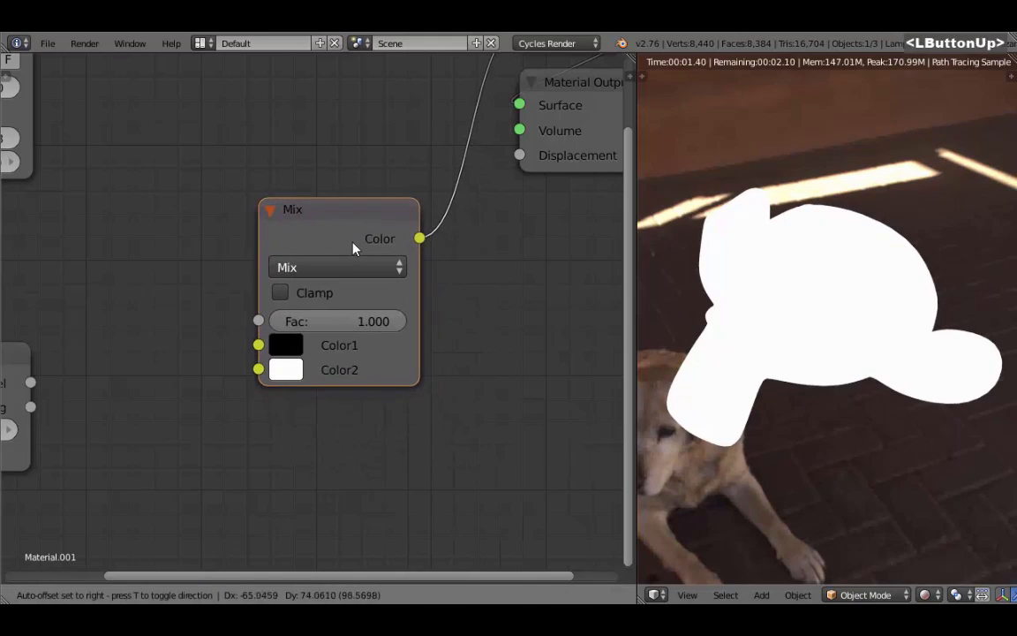
{"action": "middle_click_drag", "start_coordinate": [353, 249], "coordinate": [380, 272]}
{"action": "scroll", "coordinate": [415, 346], "scroll_direction": "down", "scroll_amount": 1}
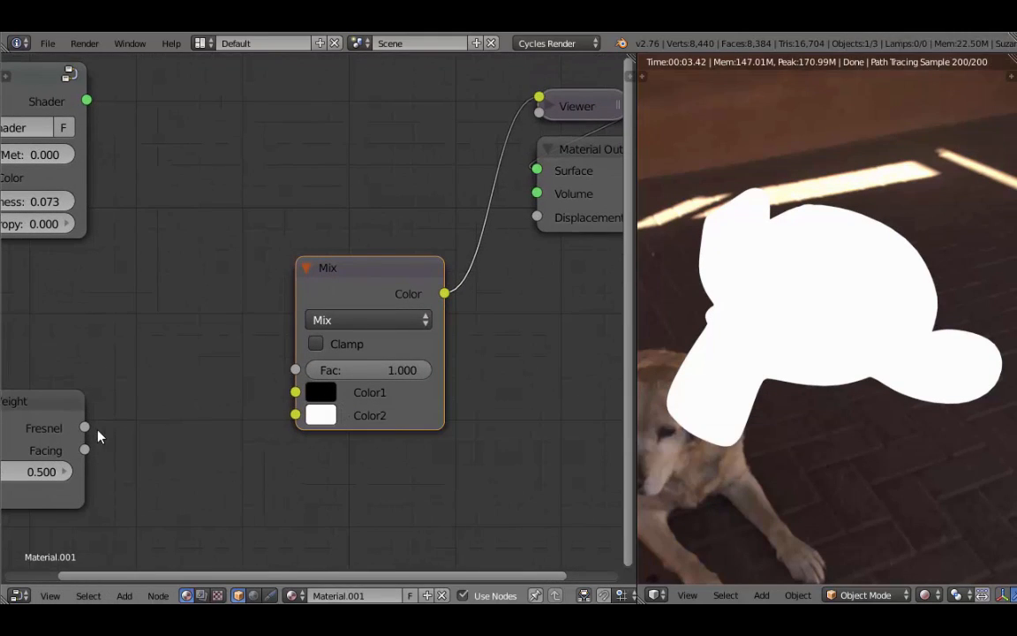
Connect the Layer Weight's Facing output to the Mix node's Color2, preview the Mix through the Viewer, and test its Fac, ending at 1.000
{"action": "double_click", "coordinate": [57, 422], "text": "ctrl+shift"}
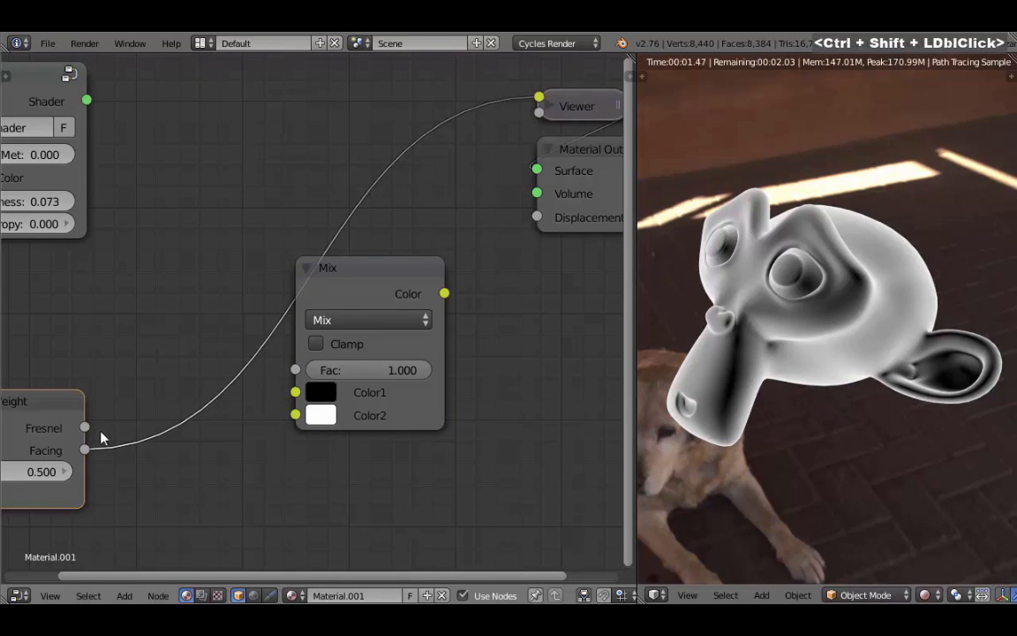
{"action": "left_click_drag", "start_coordinate": [85, 451], "coordinate": [295, 415]}
{"action": "left_click_drag", "start_coordinate": [357, 307], "coordinate": [347, 326]}
{"action": "left_click", "coordinate": [369, 292], "text": "ctrl+shift"}
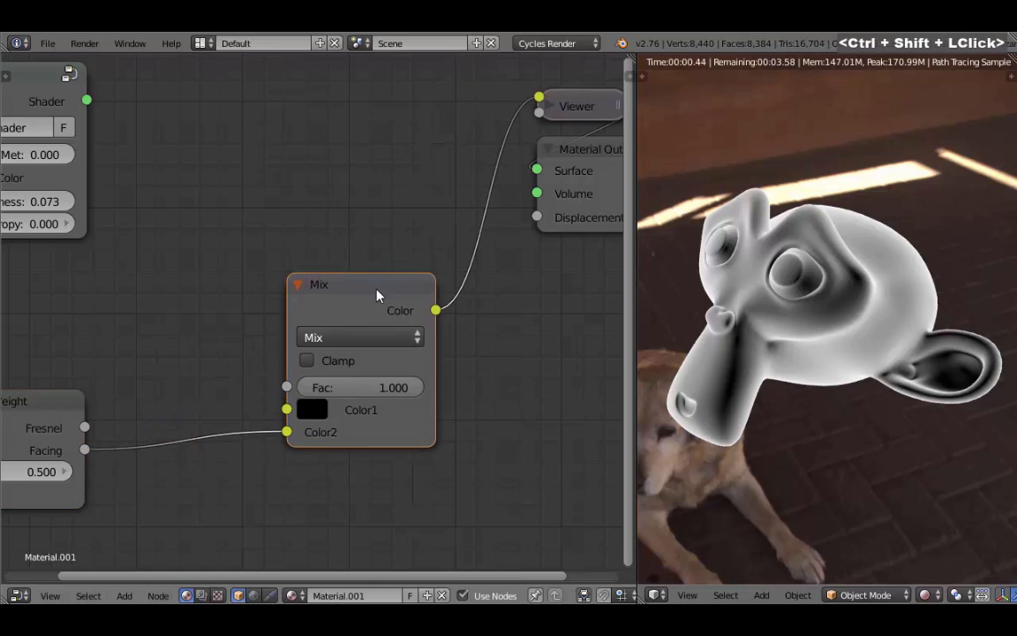
{"action": "left_click_drag", "start_coordinate": [409, 392], "coordinate": [713, 271]}
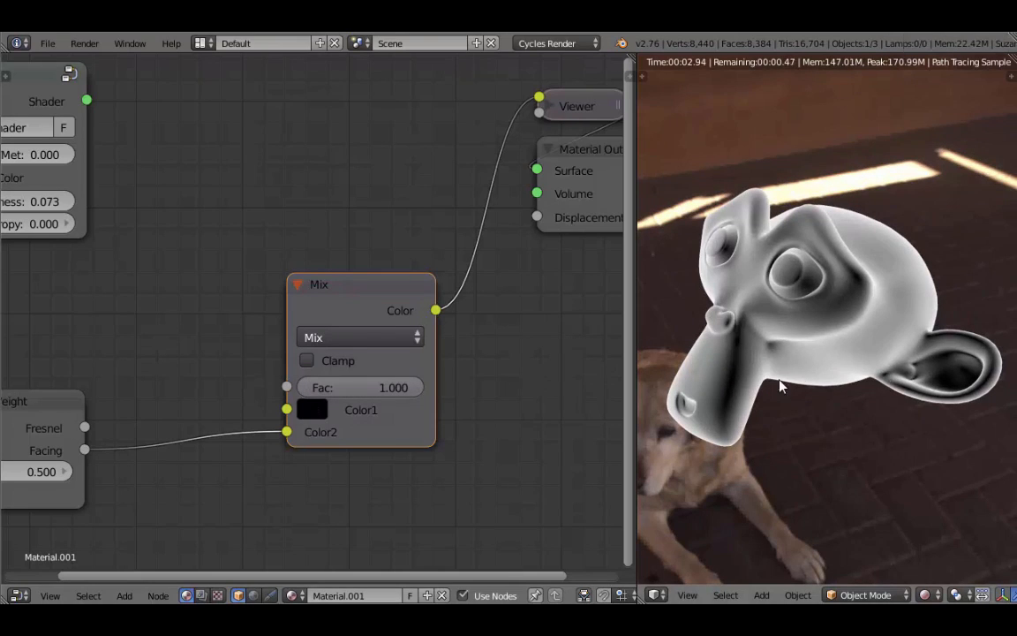
Delete the demonstration Mix and Layer Weight nodes outside the Shader group
{"action": "scroll", "coordinate": [309, 345], "scroll_direction": "down", "scroll_amount": 3}
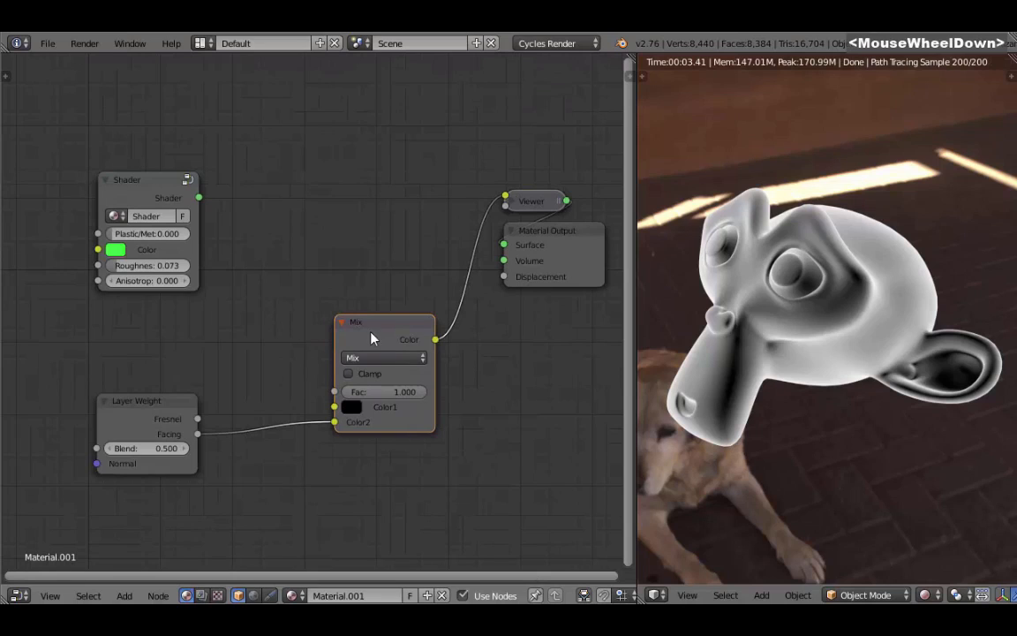
{"action": "left_click", "coordinate": [148, 403], "text": "shift"}
{"action": "key", "text": "x"}
Open the Shader group and insert a MixRGB node between the Layer Weight's Facing output and the Mix Shader's Fac in the Plastic frame
{"action": "left_click", "coordinate": [118, 177], "text": "shift"}
{"action": "key", "text": "Tab"}
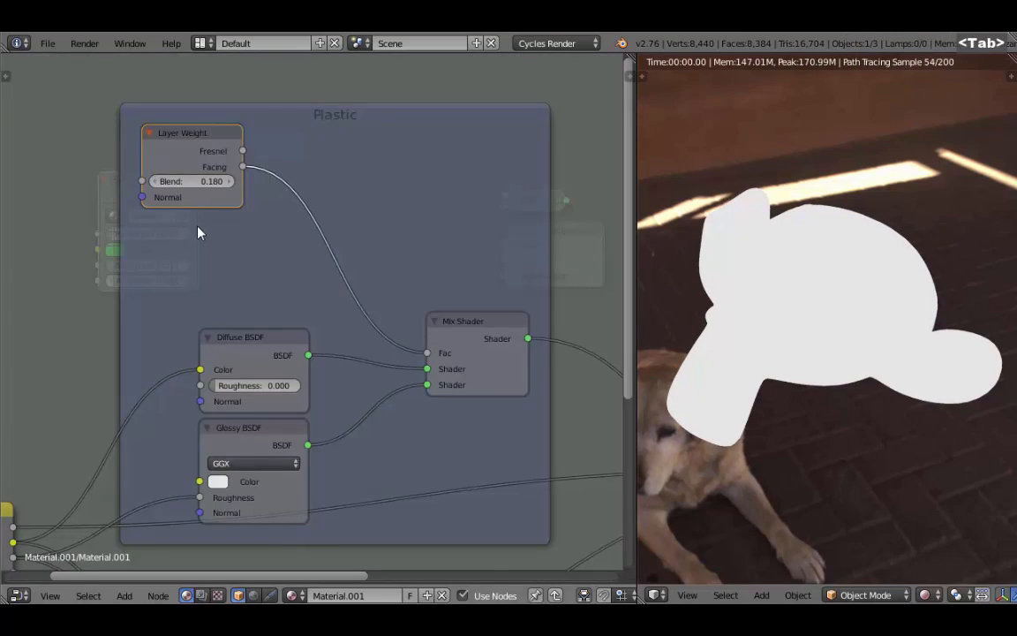
{"action": "middle_click_drag", "start_coordinate": [198, 232], "coordinate": [249, 286]}
{"action": "key", "text": "shift+a"}
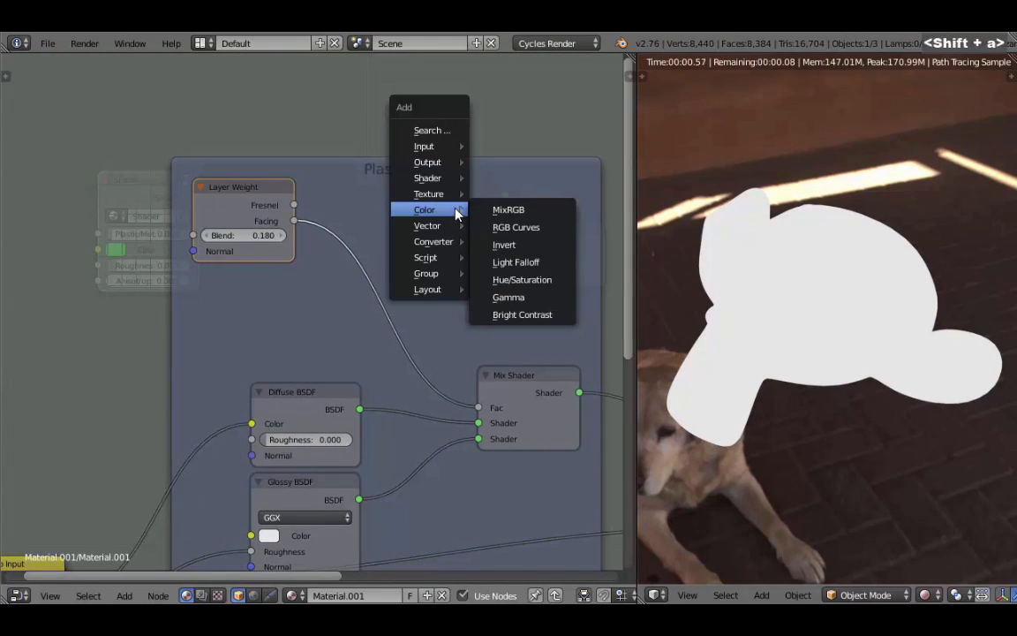
{"action": "left_click", "coordinate": [534, 210]}
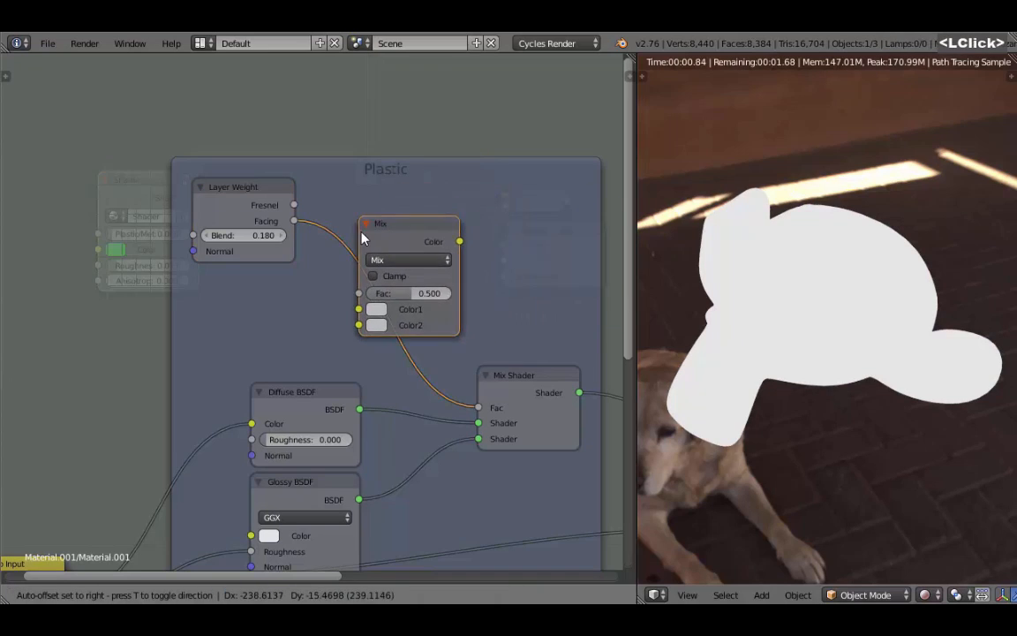
{"action": "left_click", "coordinate": [349, 231]}
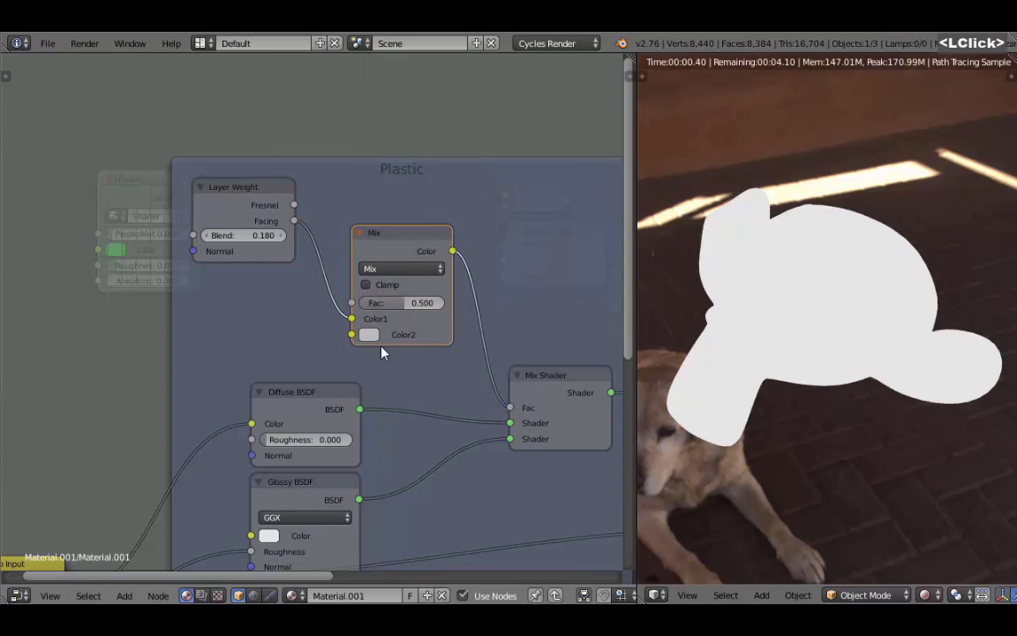
Reroute the Facing link from the Mix node's Color1 to Color2 and set Color1 to black
{"action": "scroll", "coordinate": [340, 300], "scroll_direction": "up", "scroll_amount": 2}
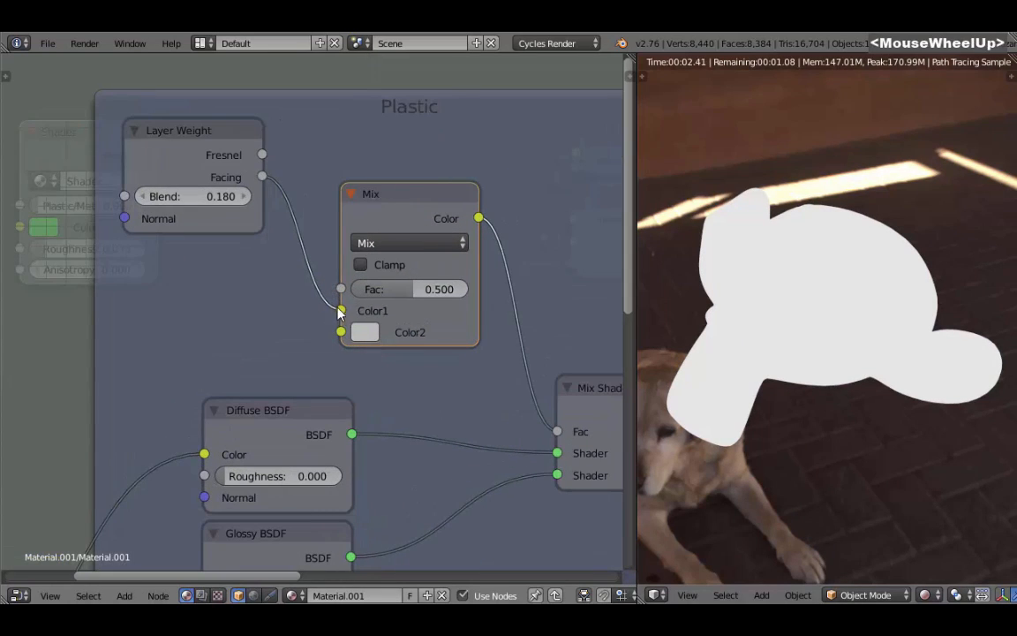
{"action": "mouse_move", "coordinate": [339, 311]}
{"action": "left_mouse_down"}
{"action": "mouse_move", "coordinate": [306, 320]}
{"action": "mouse_move", "coordinate": [324, 341]}
{"action": "mouse_move", "coordinate": [342, 333]}
{"action": "left_mouse_up"}
{"action": "left_click", "coordinate": [373, 313]}
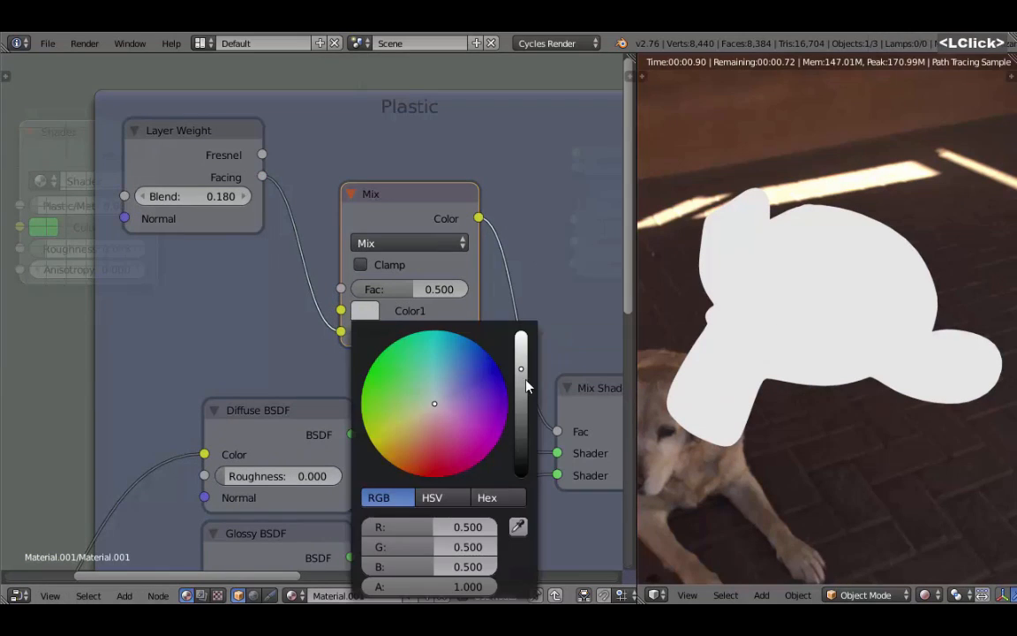
{"action": "left_click_drag", "start_coordinate": [527, 385], "coordinate": [526, 476]}
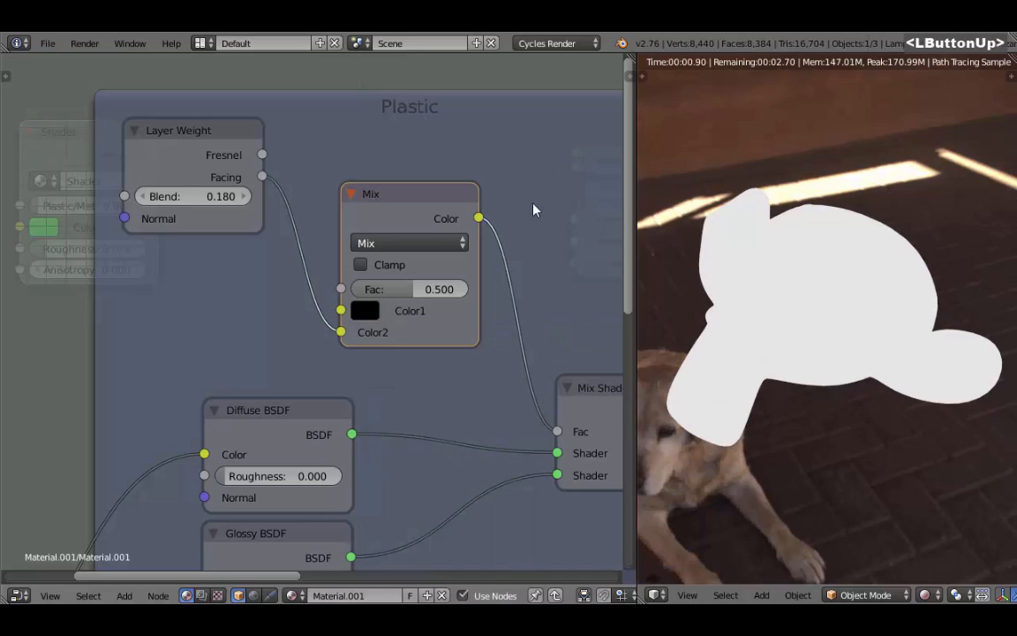
Leave the group, connect the Shader group node directly to the Material Output, and move it closer to that node
{"action": "middle_click_drag", "start_coordinate": [395, 233], "coordinate": [390, 231]}
{"action": "scroll", "coordinate": [357, 215], "scroll_direction": "down", "scroll_amount": 3}
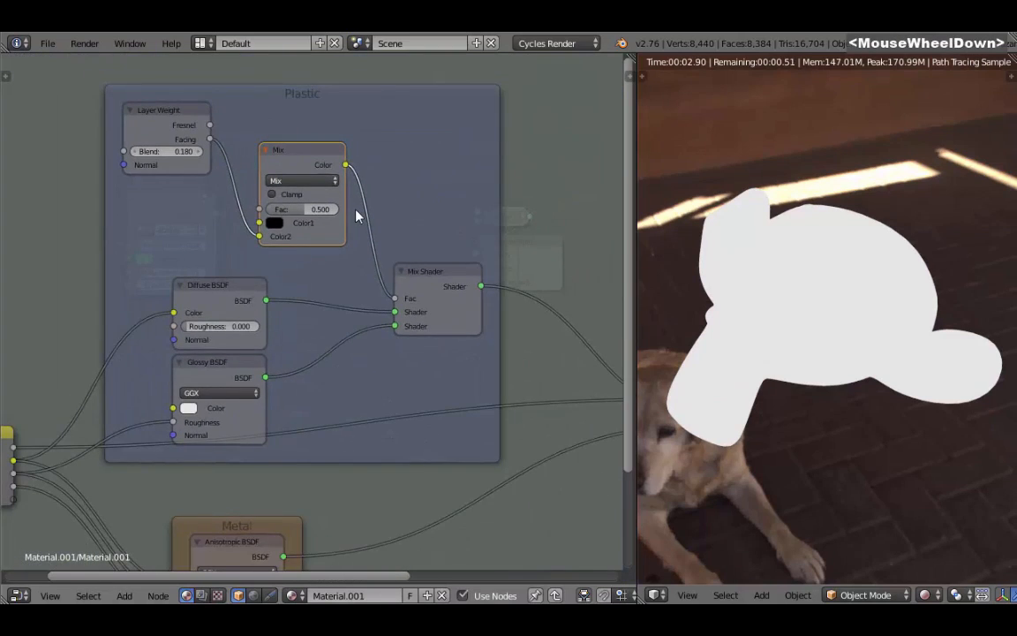
{"action": "key", "text": "Tab"}
{"action": "left_click", "coordinate": [162, 204], "text": "ctrl+shift"}
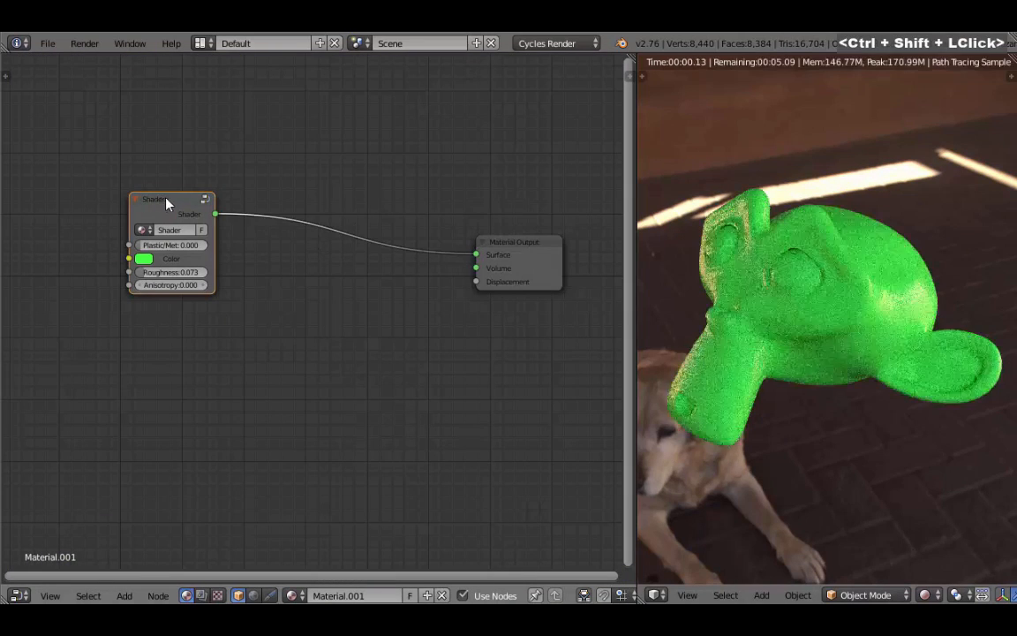
{"action": "left_click_drag", "start_coordinate": [164, 204], "coordinate": [300, 230]}
{"action": "scroll", "coordinate": [309, 238], "scroll_direction": "up", "scroll_amount": 2}
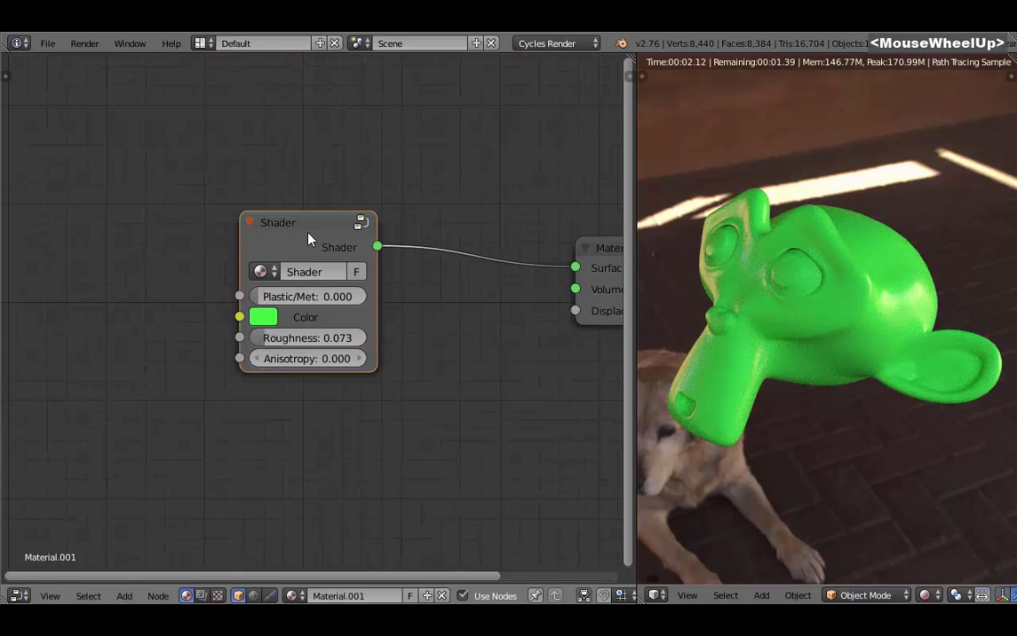
Inside the Shader group, set the color Mix node's Fac to 1.000 and expose it as a new Group Input socket
{"action": "key", "text": "Tab"}
{"action": "middle_click_drag", "start_coordinate": [309, 236], "coordinate": [353, 267]}
{"action": "scroll", "coordinate": [350, 247], "scroll_direction": "down", "scroll_amount": 2}
{"action": "left_click_drag", "start_coordinate": [345, 228], "coordinate": [380, 229]}
{"action": "middle_click_drag", "start_coordinate": [179, 261], "coordinate": [409, 166]}
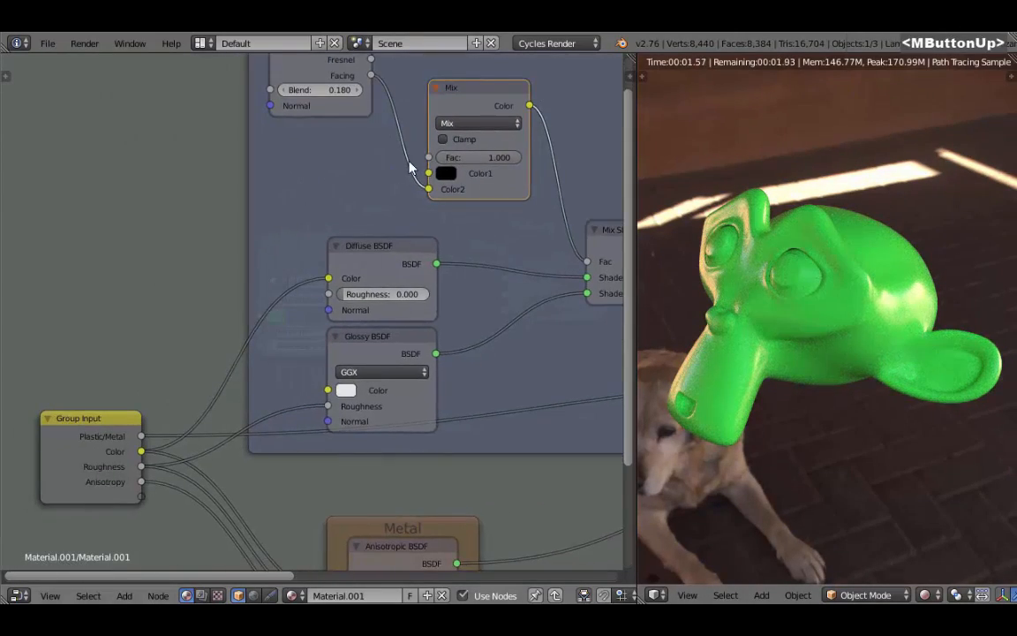
{"action": "left_click_drag", "start_coordinate": [428, 159], "coordinate": [146, 501]}
Show the node properties sidebar, widen it, and rename the group's Fac input to "Reflections"
{"action": "left_click", "coordinate": [86, 505]}
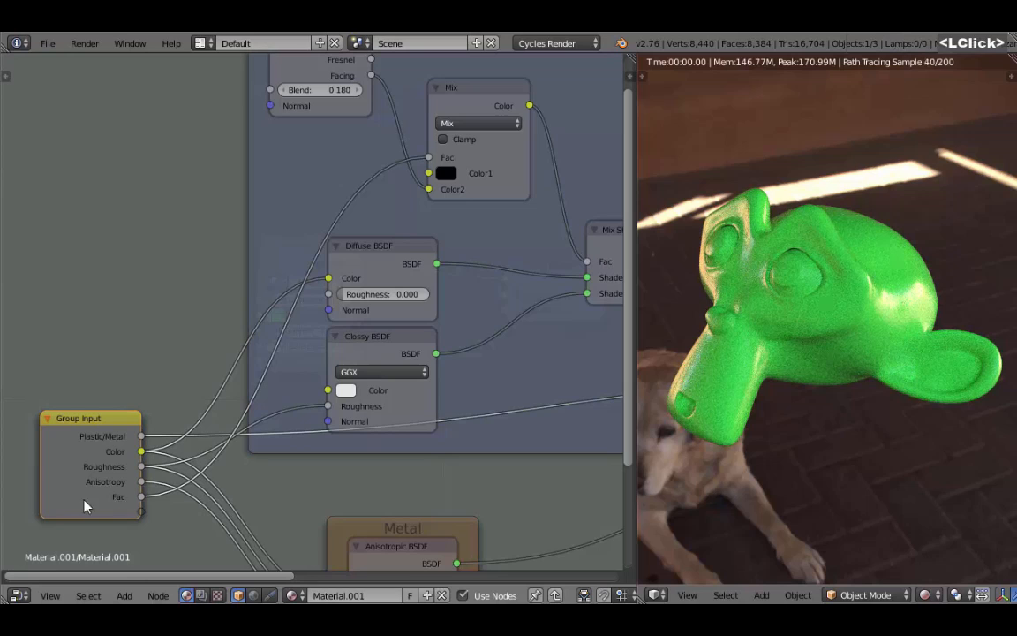
{"action": "scroll", "coordinate": [118, 508], "scroll_direction": "up", "scroll_amount": 3}
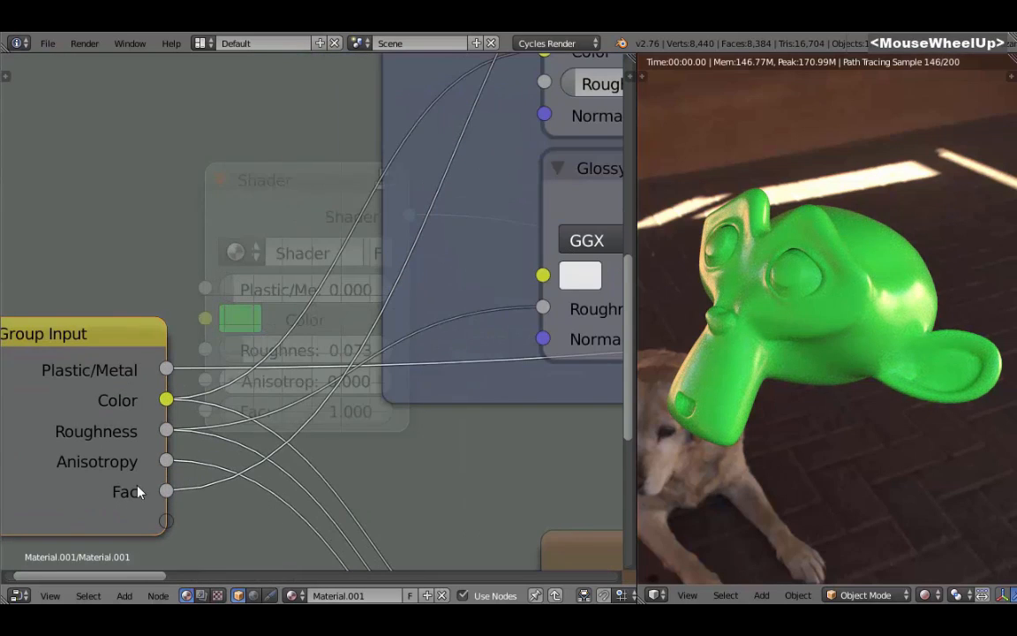
{"action": "scroll", "coordinate": [497, 163], "scroll_direction": "down", "scroll_amount": 2}
{"action": "middle_click_drag", "start_coordinate": [497, 164], "coordinate": [536, 127]}
{"action": "middle_click_drag", "start_coordinate": [192, 449], "coordinate": [265, 346]}
{"action": "key", "text": "n"}
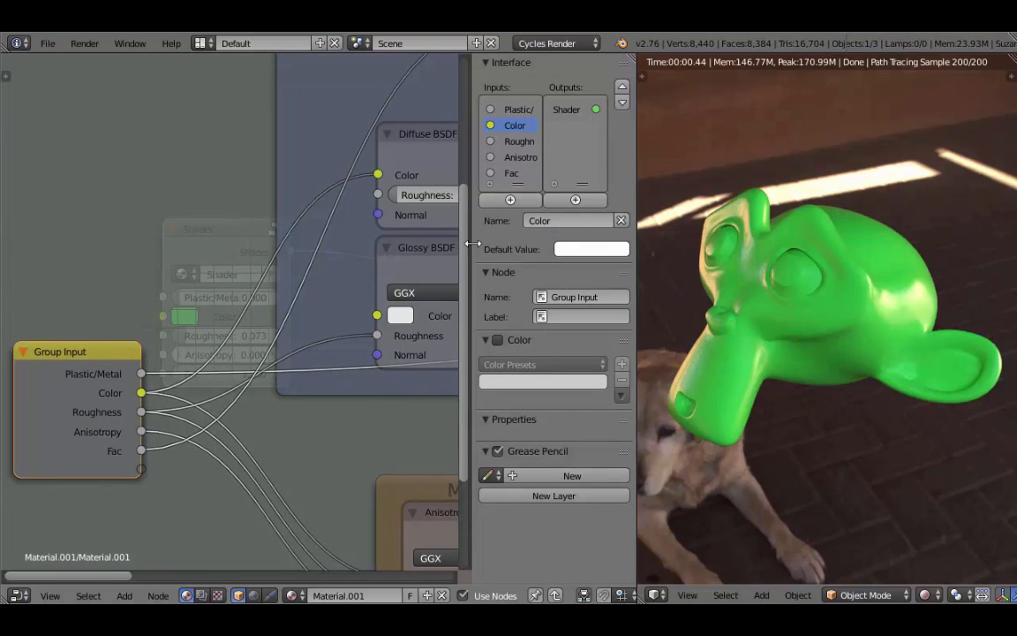
{"action": "left_click_drag", "start_coordinate": [470, 207], "coordinate": [409, 190]}
{"action": "left_click", "coordinate": [461, 174]}
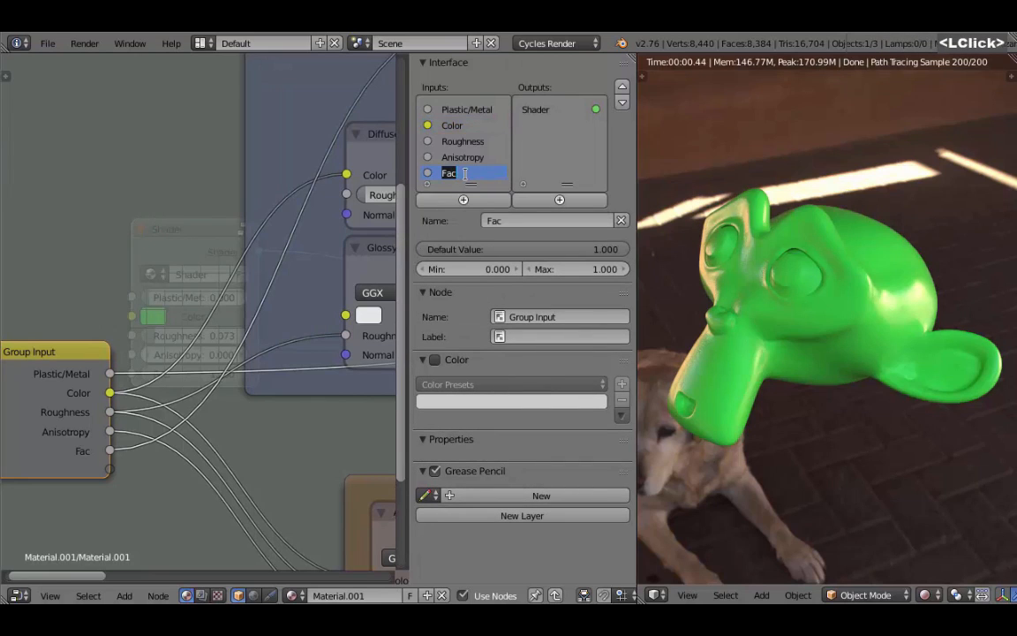
{"action": "type", "text": "Reflection"}
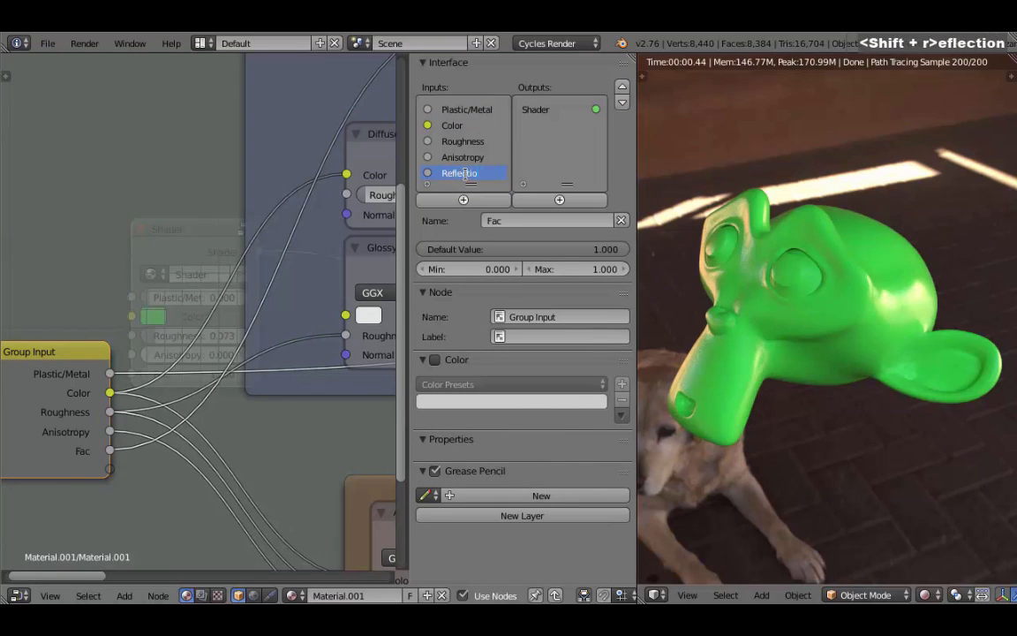
{"action": "type", "text": "s"}
{"action": "key", "text": "Return"}
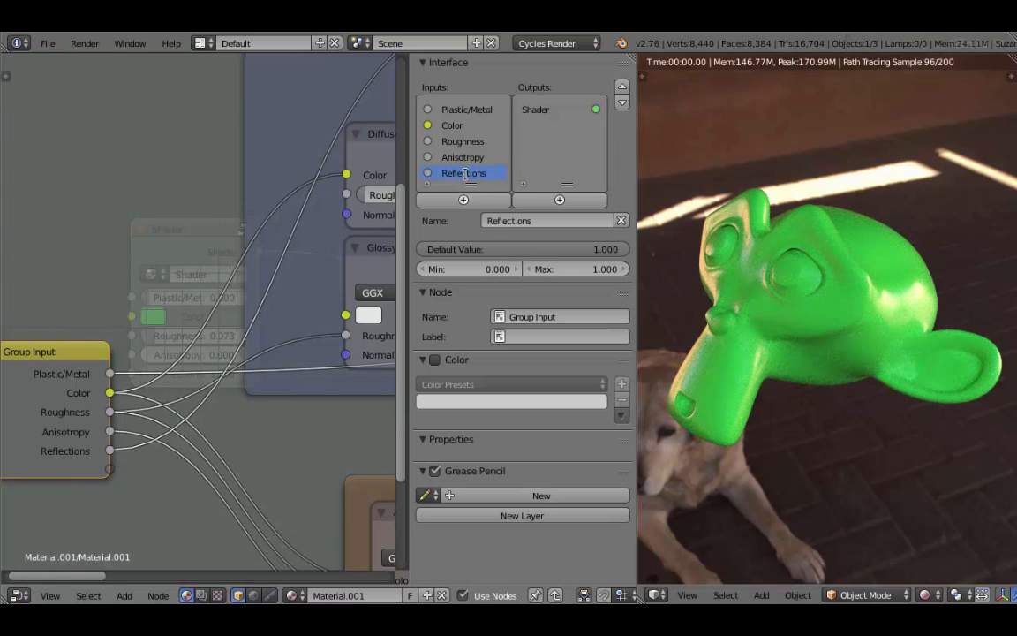
Enlarge the group's Inputs list and examine the default values and Min/Max limits of all inputs from Plastic/Metal to Reflections
{"action": "left_click_drag", "start_coordinate": [470, 184], "coordinate": [473, 203]}
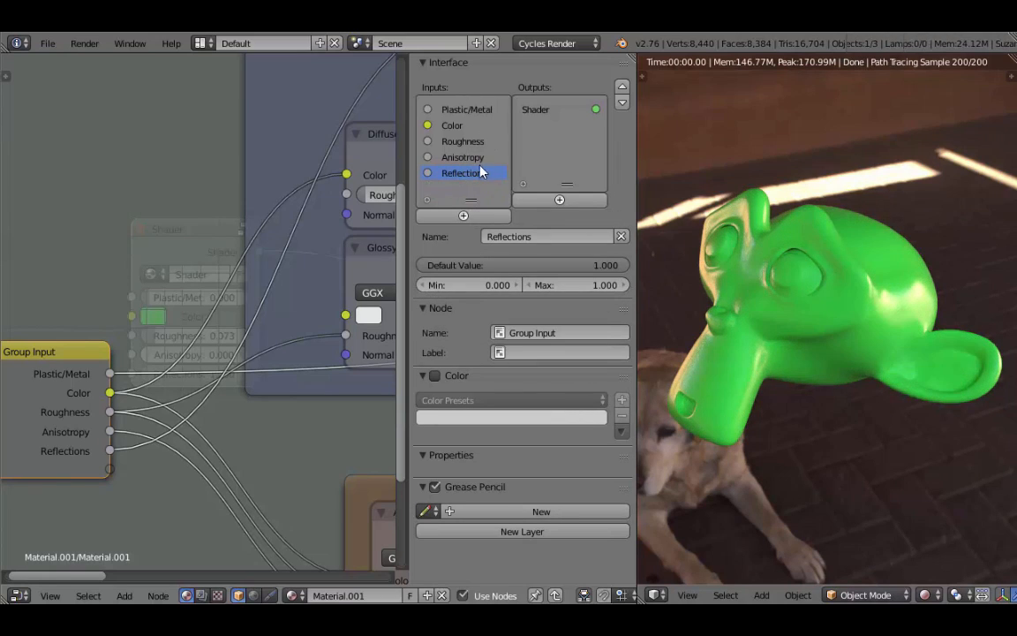
{"action": "left_click", "coordinate": [450, 112]}
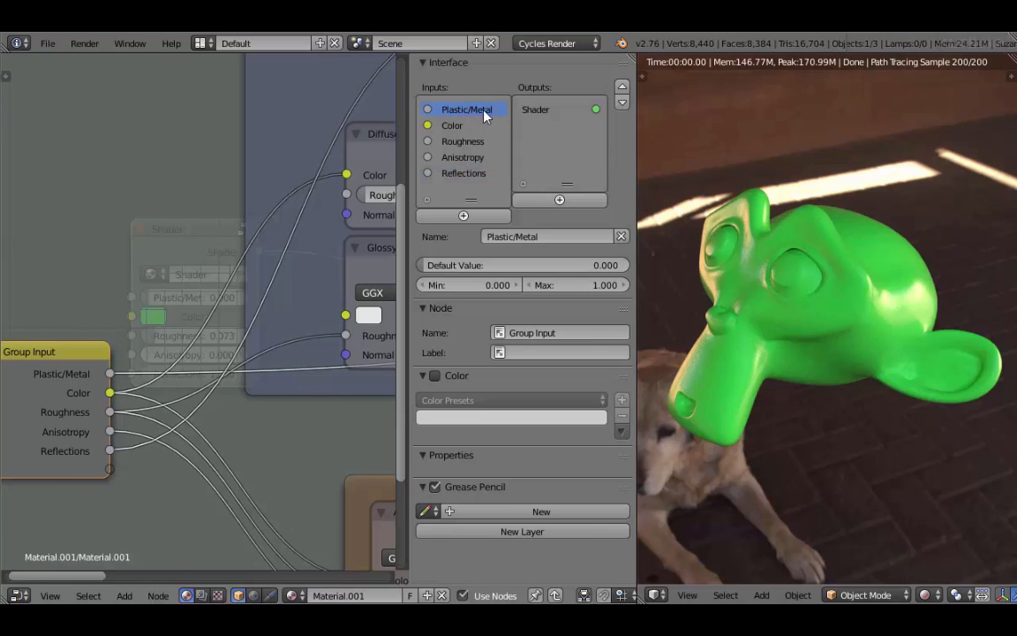
{"action": "left_click", "coordinate": [458, 129]}
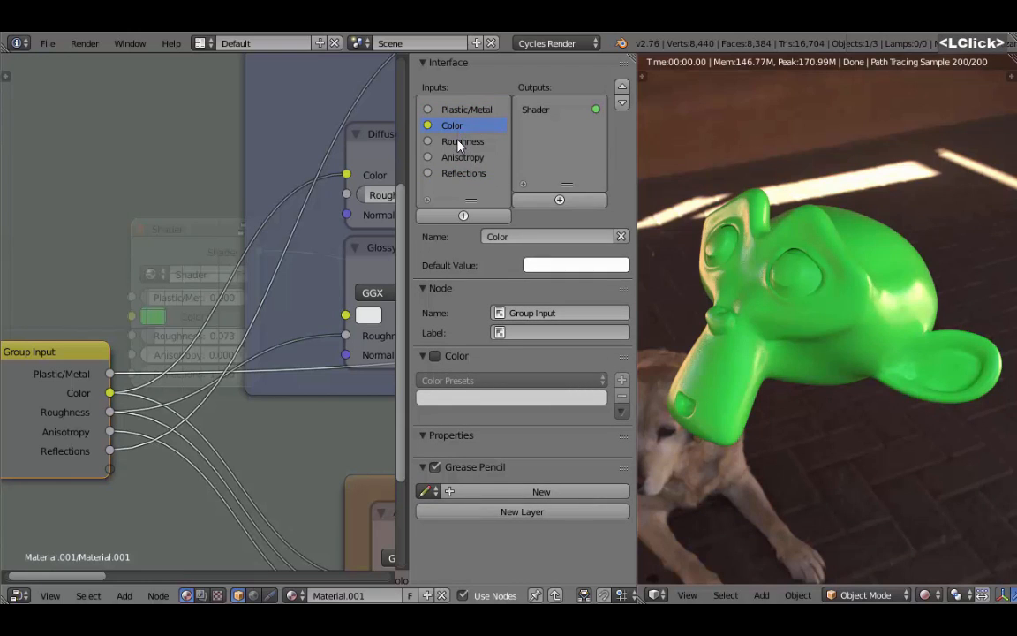
{"action": "left_click", "coordinate": [458, 143]}
{"action": "left_click", "coordinate": [454, 157]}
{"action": "left_click", "coordinate": [456, 142]}
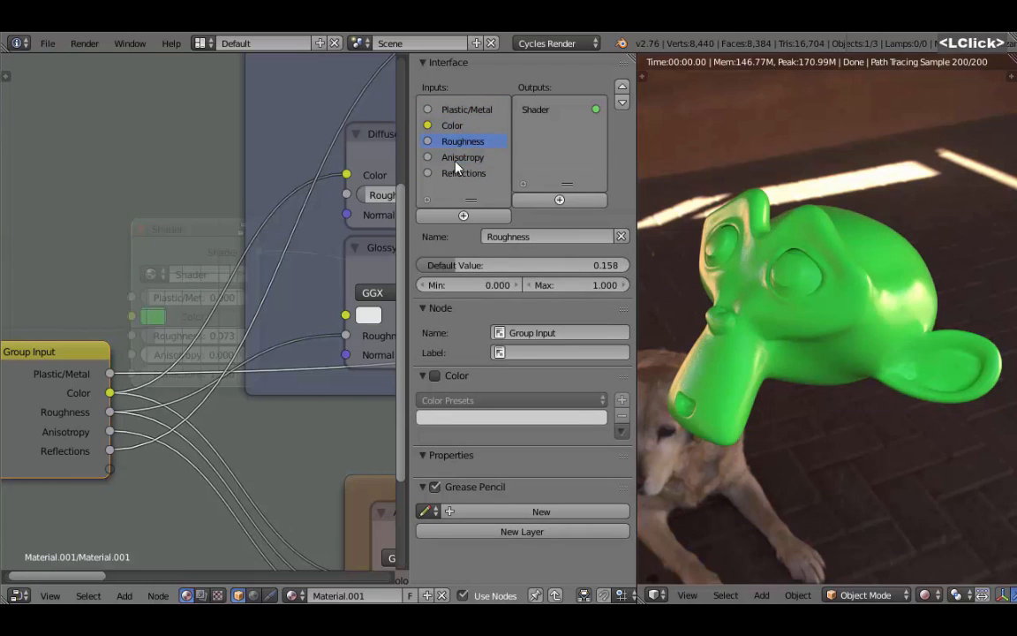
{"action": "left_click", "coordinate": [457, 157]}
{"action": "left_click", "coordinate": [457, 172]}
{"action": "left_click", "coordinate": [457, 142]}
{"action": "left_click", "coordinate": [458, 157]}
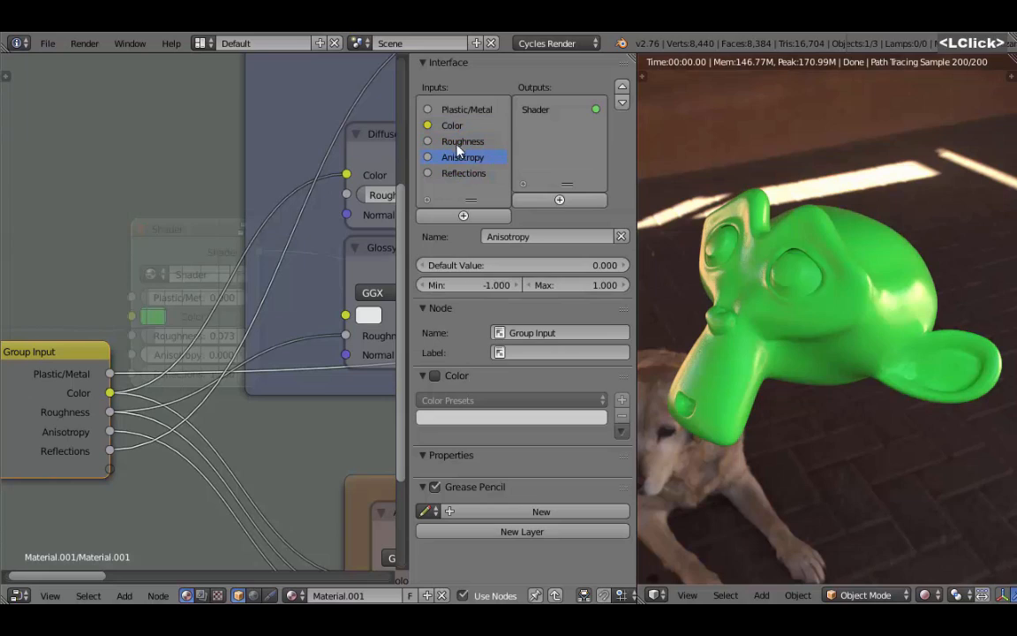
{"action": "left_click", "coordinate": [458, 142]}
{"action": "left_click", "coordinate": [459, 158]}
{"action": "left_click", "coordinate": [463, 176]}
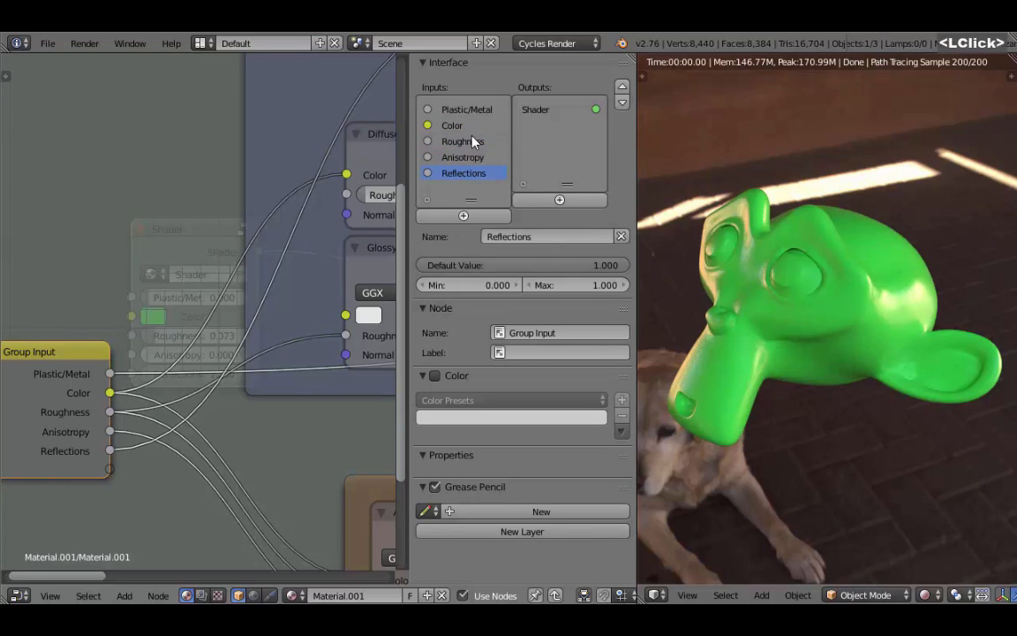
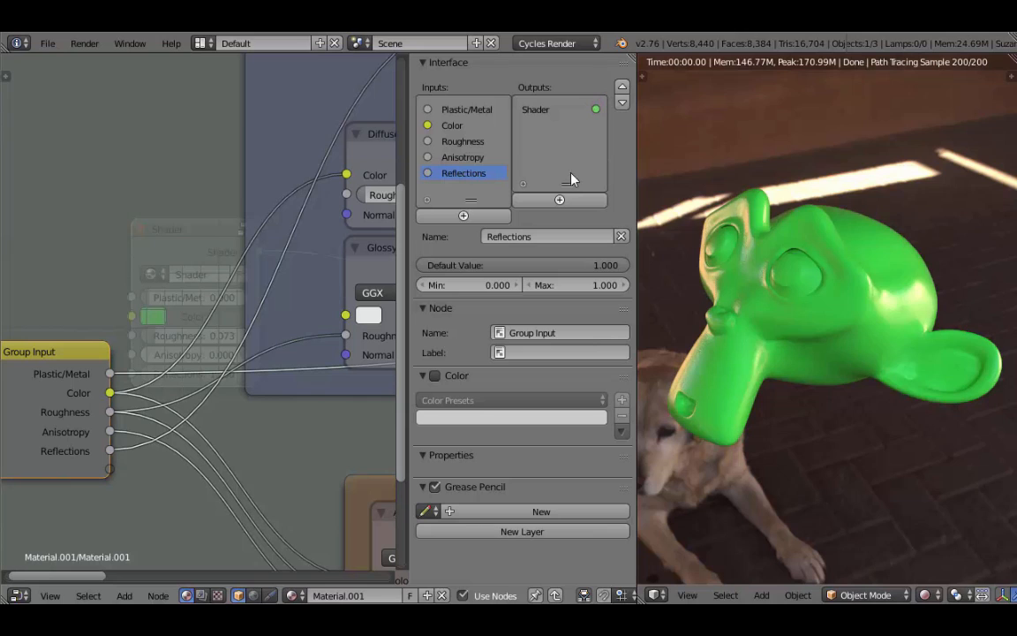
Move the Reflections input up in the group's Inputs list so it sits between Color and Roughness
{"action": "left_click", "coordinate": [623, 89]}
{"action": "left_click", "coordinate": [623, 88]}
{"action": "left_click", "coordinate": [463, 158]}
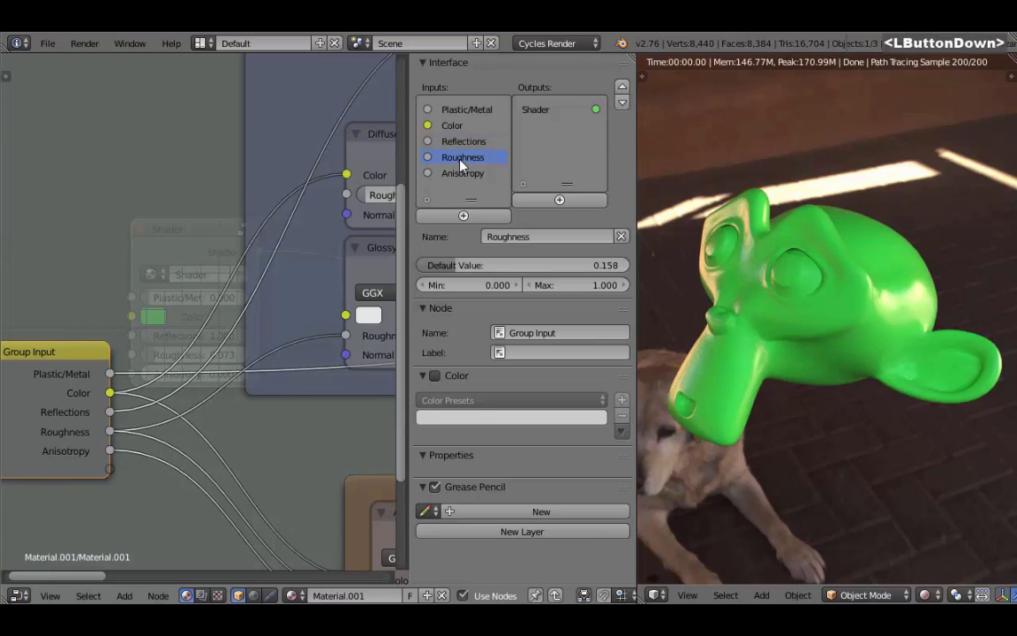
{"action": "left_click", "coordinate": [622, 104]}
{"action": "left_click", "coordinate": [622, 89]}
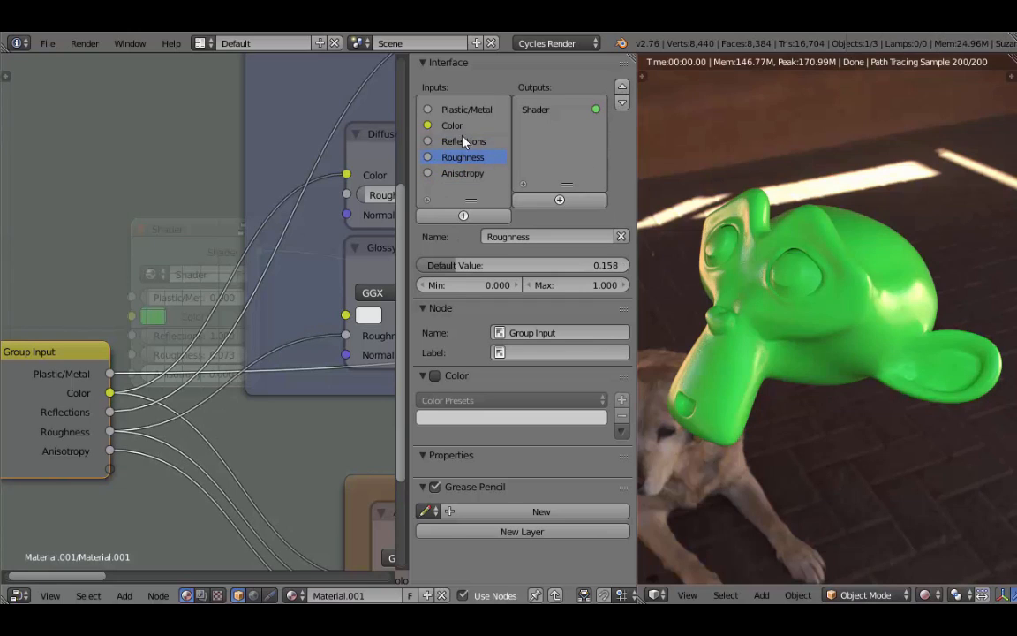
Leave the group and widen the Shader group node enough to fit its full input labels
{"action": "key", "text": "Tab"}
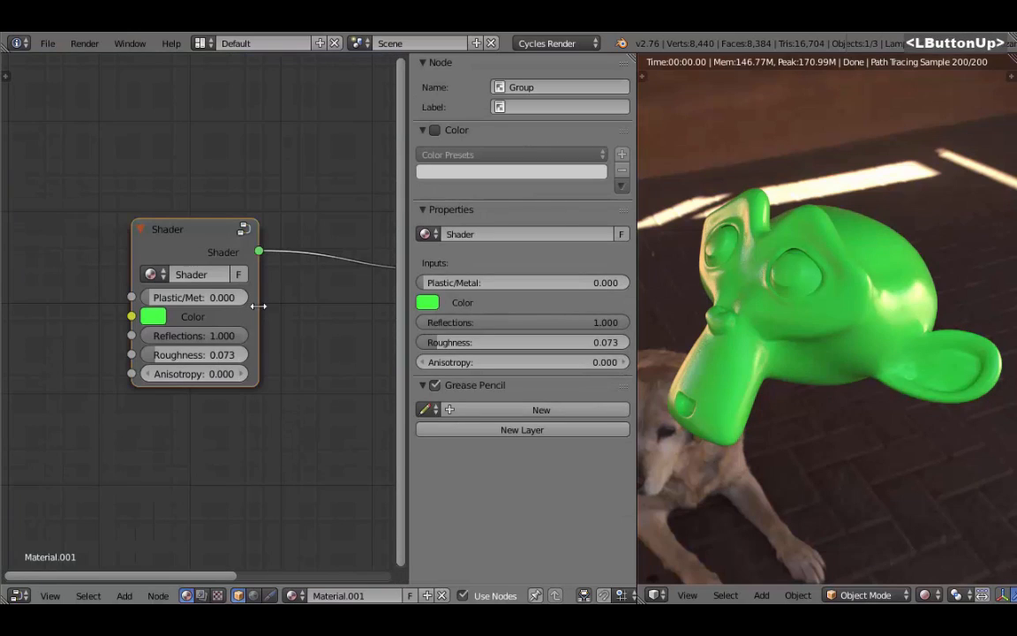
{"action": "left_click_drag", "start_coordinate": [258, 303], "coordinate": [294, 311]}
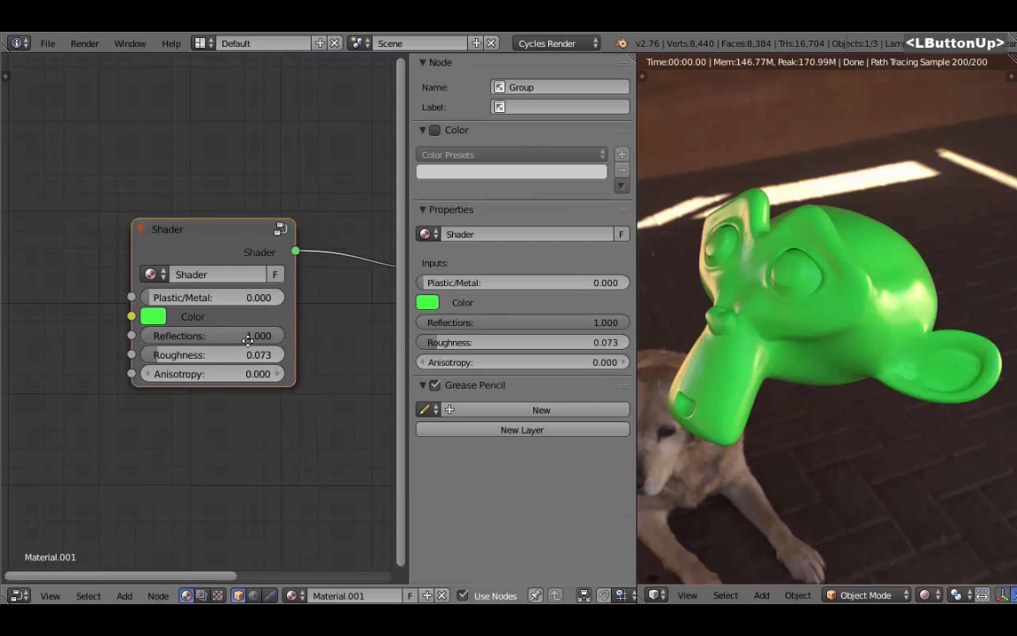
{"action": "middle_click_drag", "start_coordinate": [240, 291], "coordinate": [233, 285]}
{"action": "scroll", "coordinate": [233, 351], "scroll_direction": "up", "scroll_amount": 2}
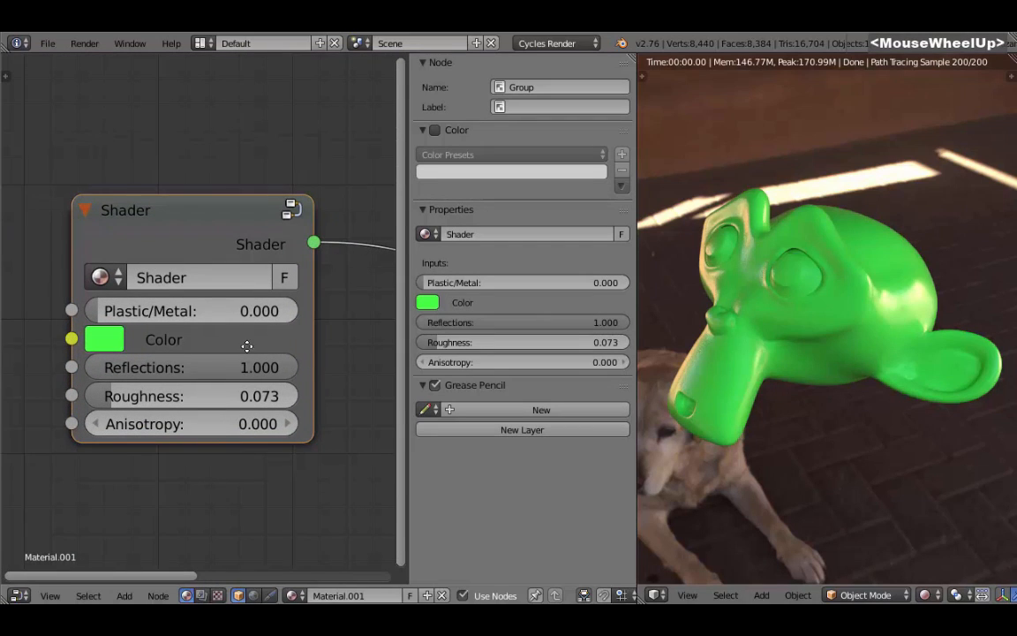
{"action": "middle_click_drag", "start_coordinate": [245, 347], "coordinate": [195, 341]}
{"action": "scroll", "coordinate": [218, 274], "scroll_direction": "up", "scroll_amount": 1}
Rename the node group as "Shader Guay"
{"action": "left_click", "coordinate": [196, 216]}
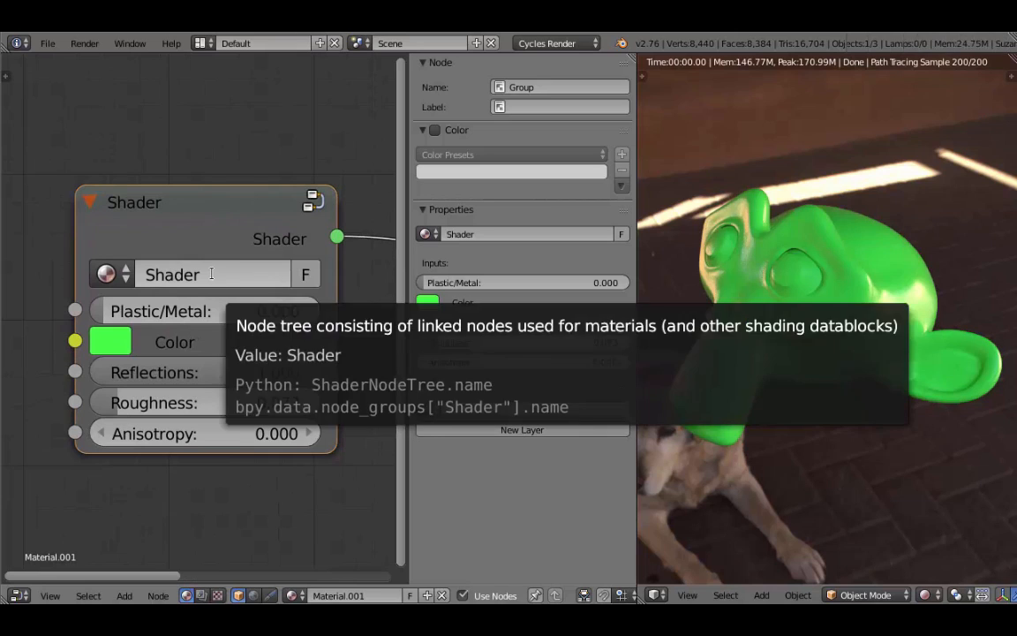
{"action": "double_click", "coordinate": [212, 275]}
{"action": "type", "text": "Guay"}
{"action": "key", "text": "Return"}
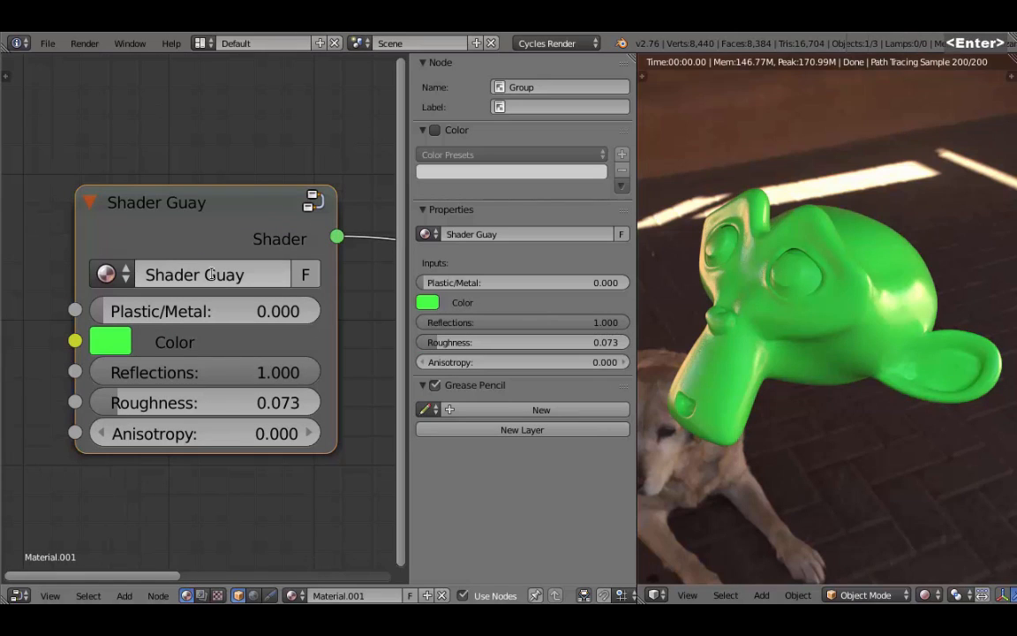
Change the group node's Color input from green to a warm golden yellow
{"action": "left_click_drag", "start_coordinate": [182, 311], "coordinate": [97, 311]}
{"action": "left_click", "coordinate": [111, 342]}
{"action": "scroll", "coordinate": [245, 378], "scroll_direction": "down", "scroll_amount": 4}
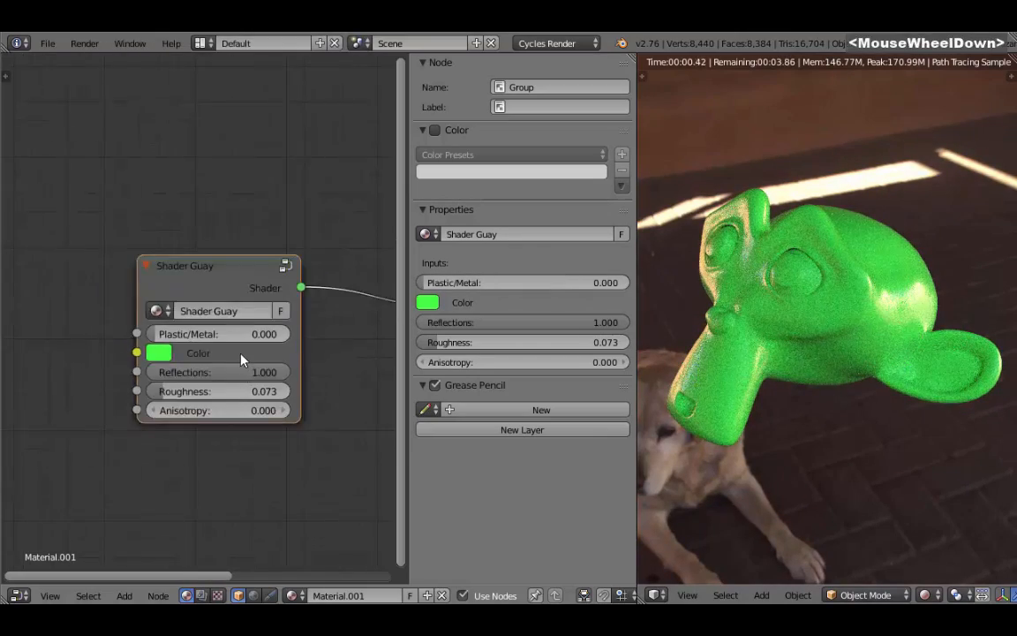
{"action": "middle_click_drag", "start_coordinate": [216, 317], "coordinate": [187, 361]}
{"action": "left_click", "coordinate": [155, 422]}
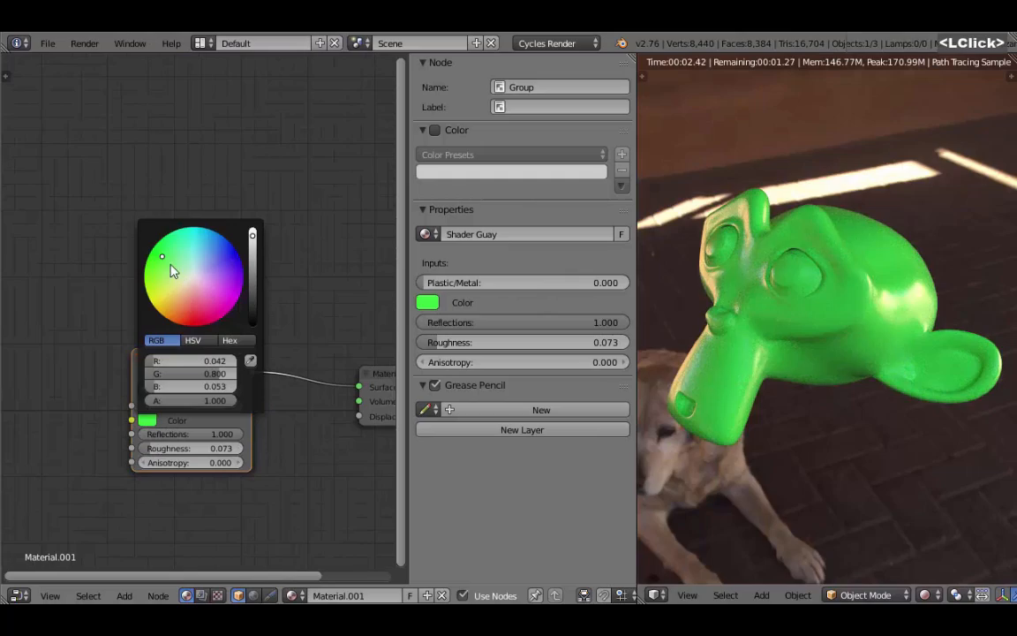
{"action": "left_click_drag", "start_coordinate": [173, 271], "coordinate": [175, 293]}
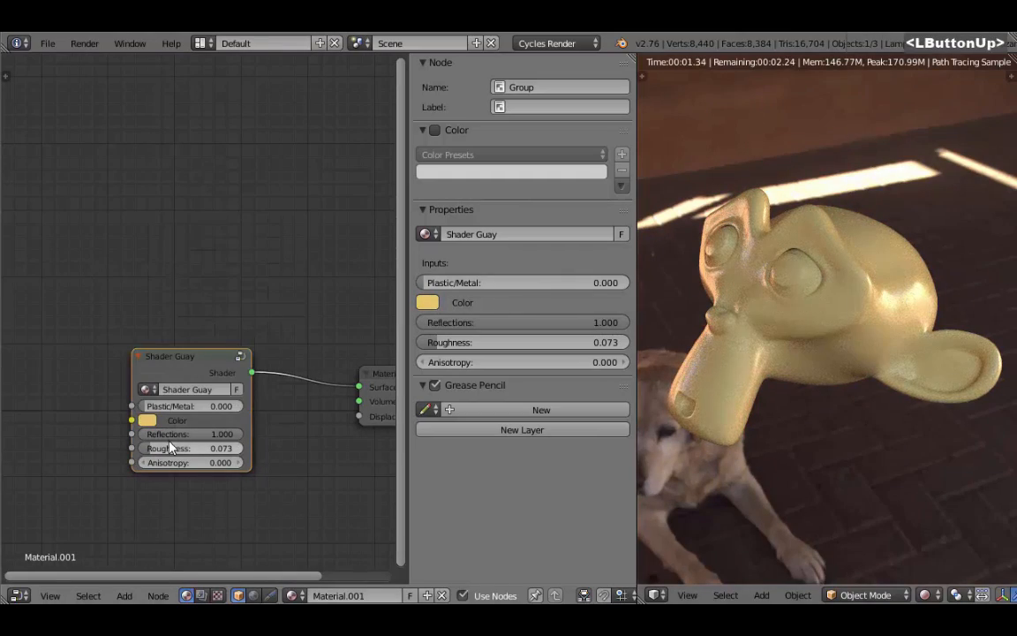
Set the group node's Roughness to 0.000 and its Reflections to 0.467
{"action": "left_click_drag", "start_coordinate": [164, 454], "coordinate": [150, 456]}
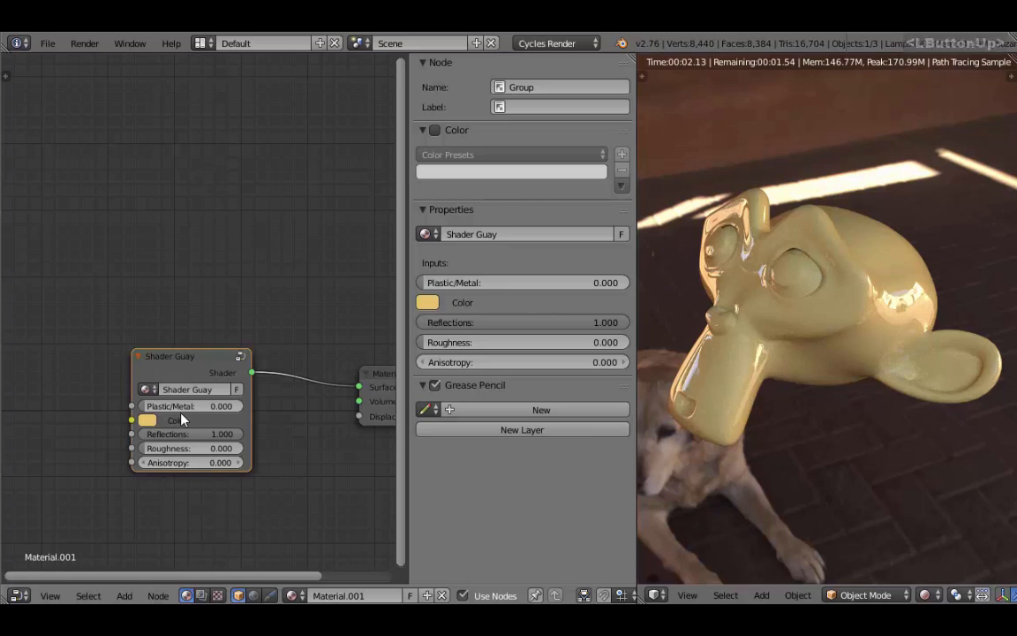
{"action": "left_click_drag", "start_coordinate": [166, 406], "coordinate": [166, 406]}
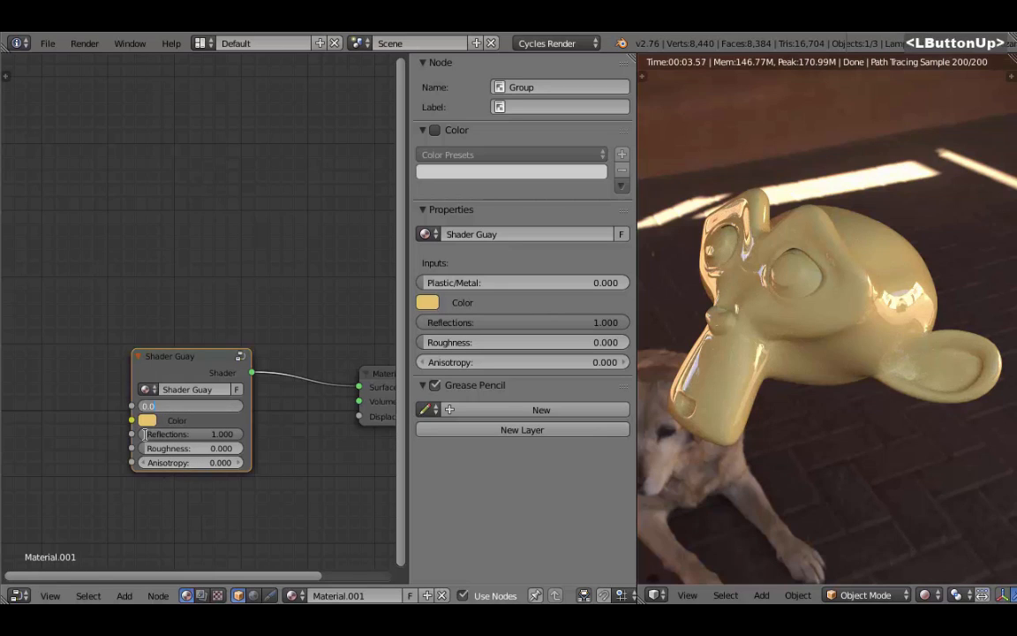
{"action": "left_click_drag", "start_coordinate": [221, 434], "coordinate": [192, 436]}
Extend the node group's name to "Shader Mas Guay Todavia"
{"action": "scroll", "coordinate": [191, 436], "scroll_direction": "up", "scroll_amount": 4}
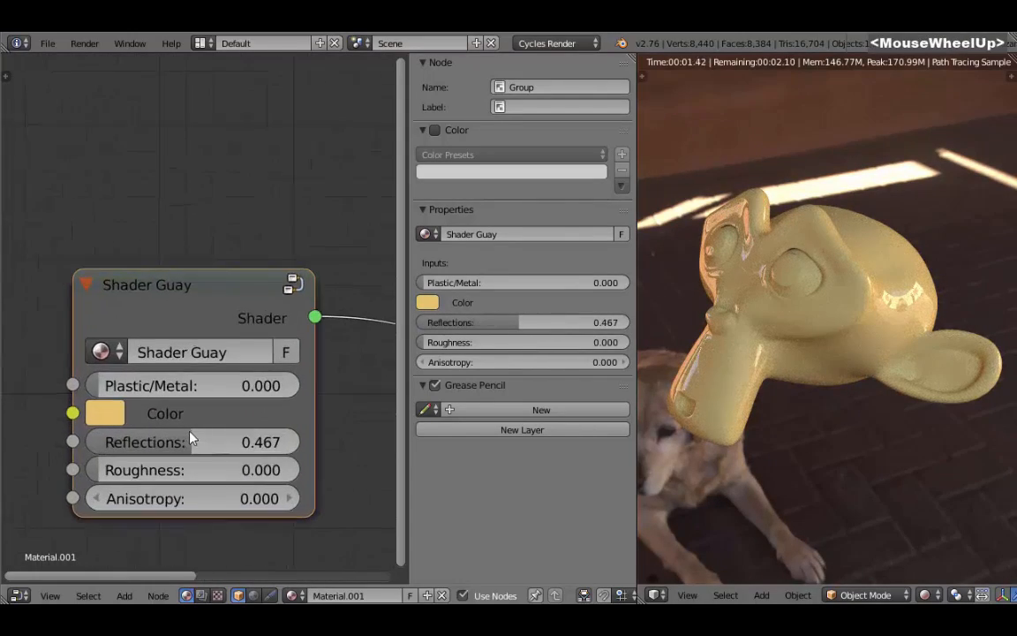
{"action": "middle_click_drag", "start_coordinate": [191, 438], "coordinate": [191, 367]}
{"action": "double_click", "coordinate": [200, 282]}
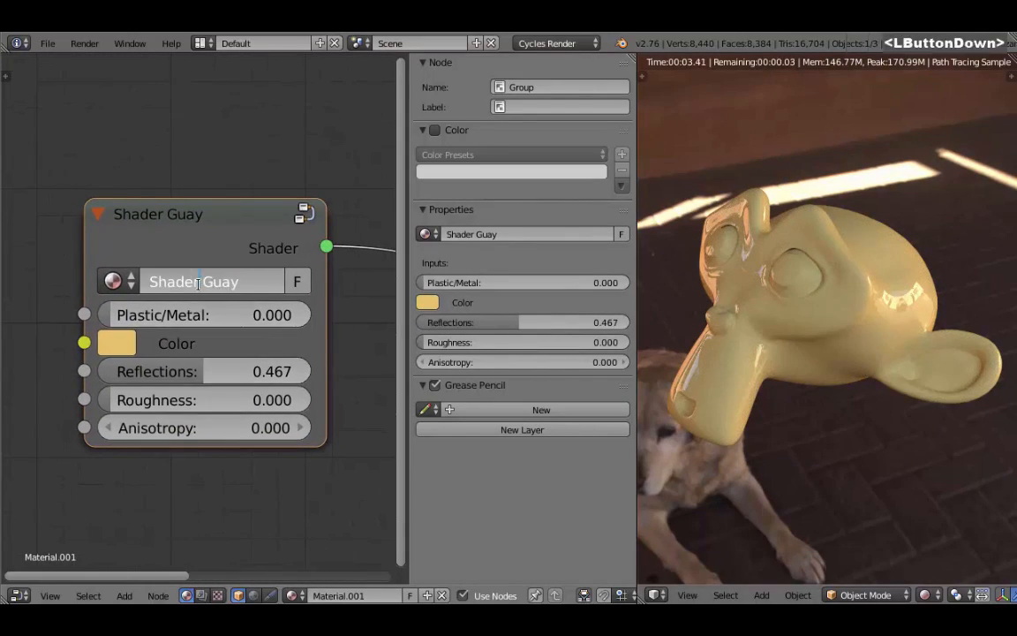
{"action": "type", "text": "Mas"}
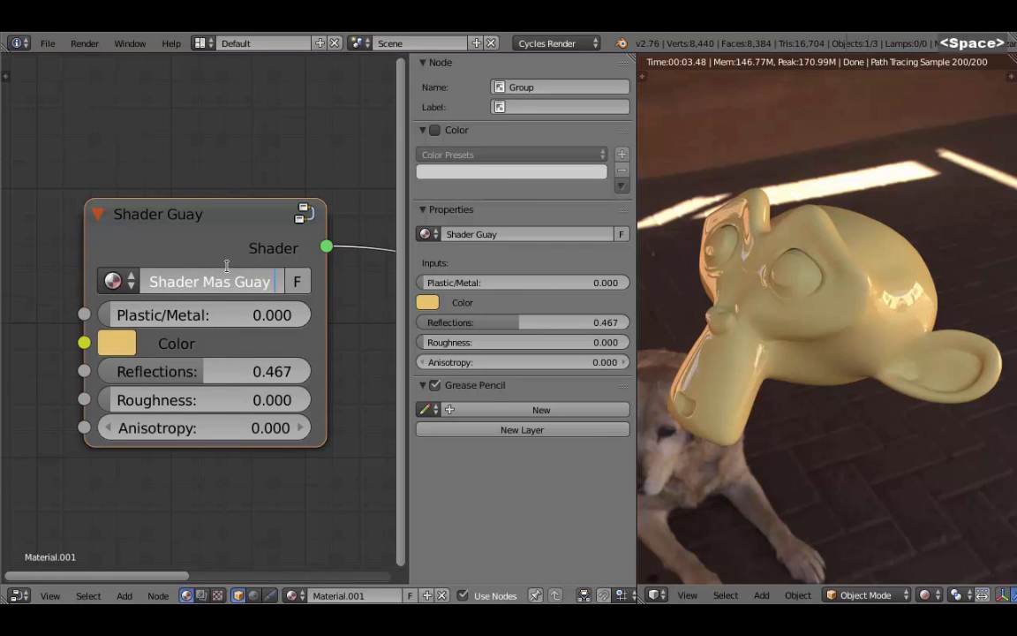
{"action": "type", "text": " Guay Todavia"}
{"action": "key", "text": "Return"}
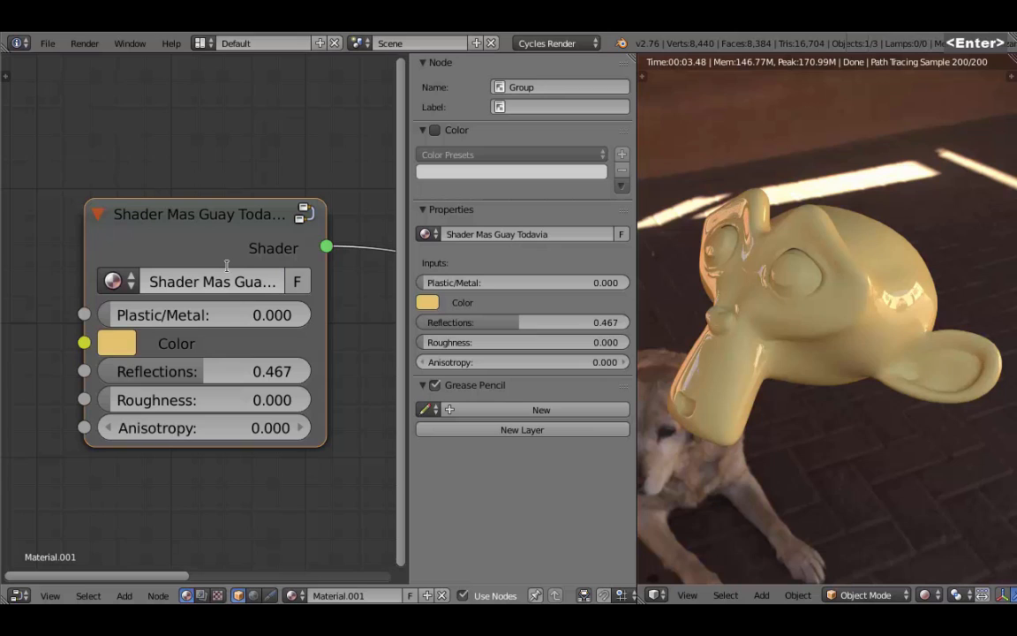
{"action": "left_click", "coordinate": [267, 231]}
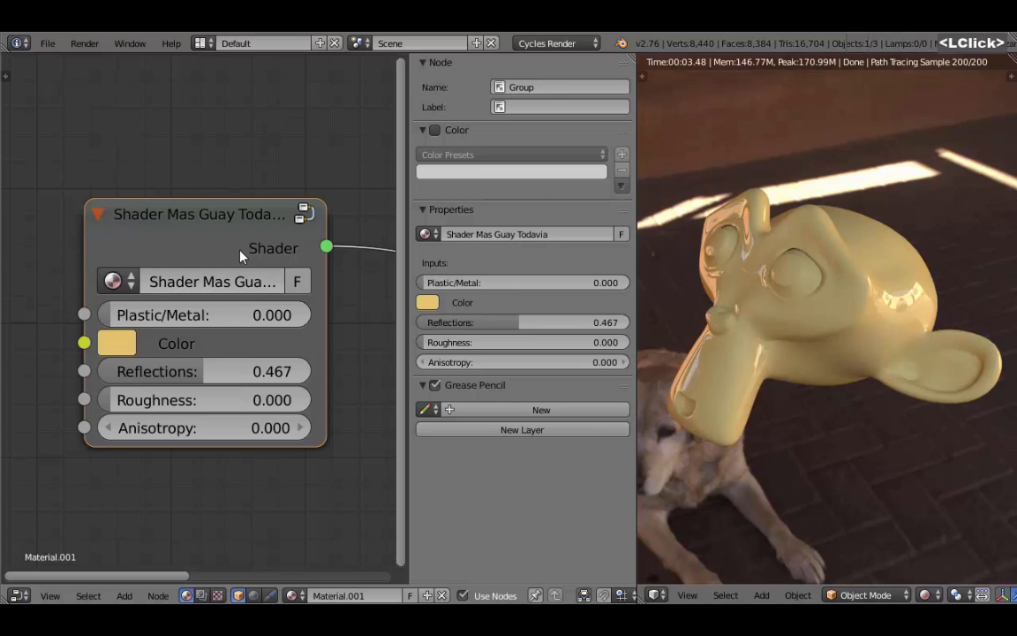
{"action": "middle_click_drag", "start_coordinate": [194, 404], "coordinate": [309, 407]}
{"action": "scroll", "coordinate": [222, 404], "scroll_direction": "down", "scroll_amount": 2}
{"action": "left_click", "coordinate": [240, 363]}
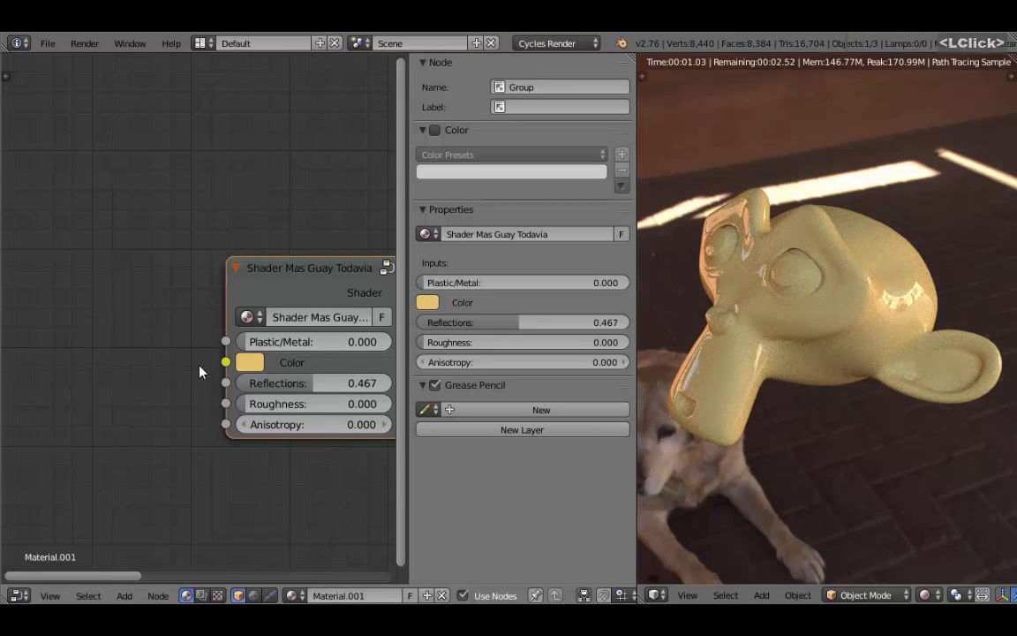
{"action": "left_click_drag", "start_coordinate": [226, 363], "coordinate": [61, 333]}
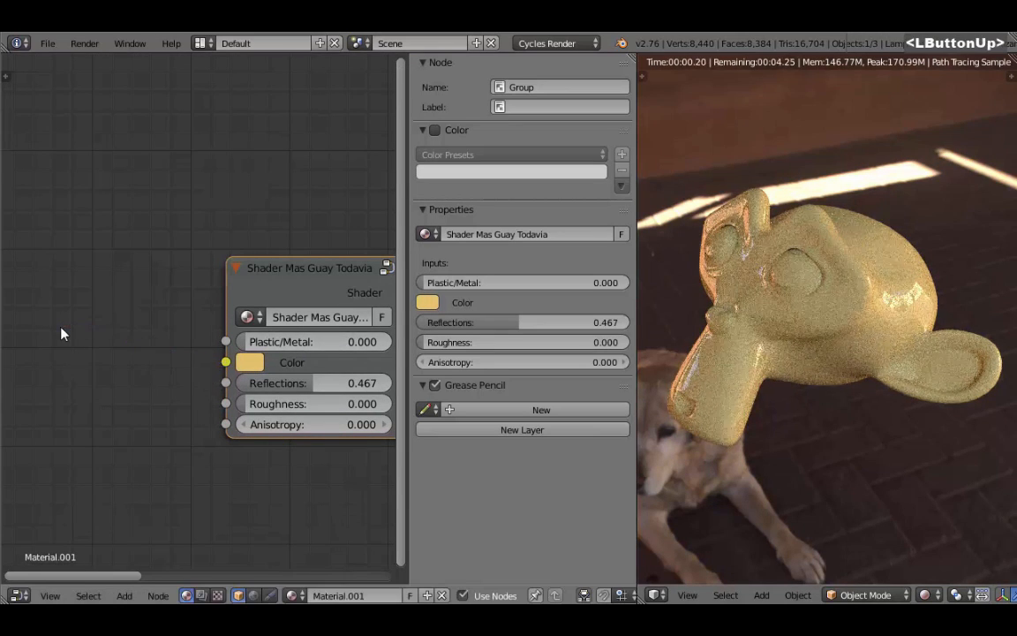
{"action": "left_click_drag", "start_coordinate": [223, 382], "coordinate": [91, 345]}
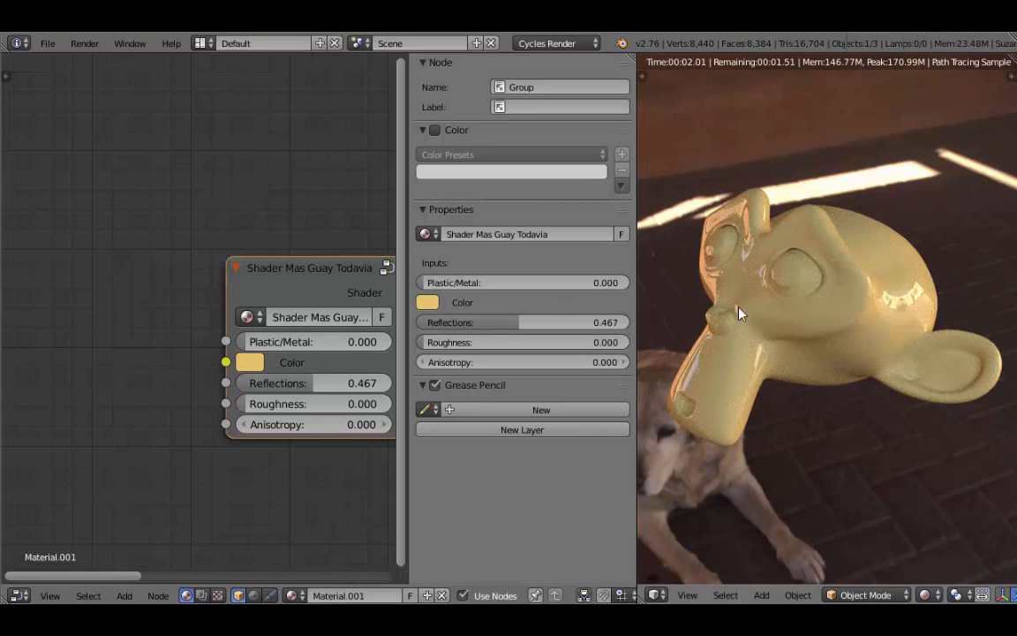
Set the group node's Reflections to 1.000 and add a Noise Texture node in front of it
{"action": "left_click_drag", "start_coordinate": [305, 383], "coordinate": [388, 383]}
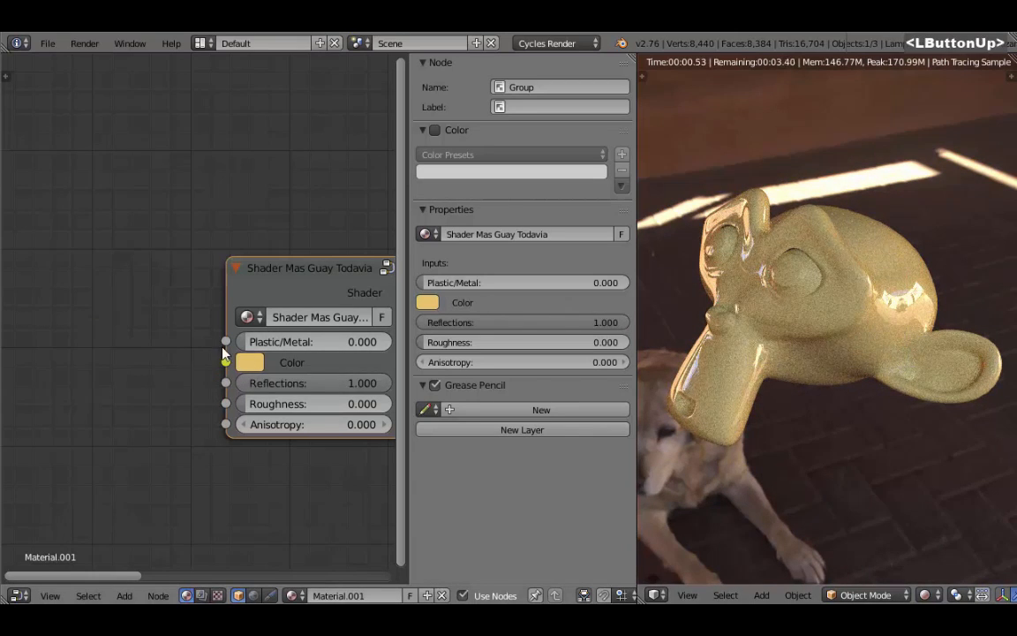
{"action": "middle_click_drag", "start_coordinate": [168, 312], "coordinate": [193, 216]}
{"action": "key", "text": "shift+a"}
{"action": "mouse_move", "coordinate": [110, 174]}
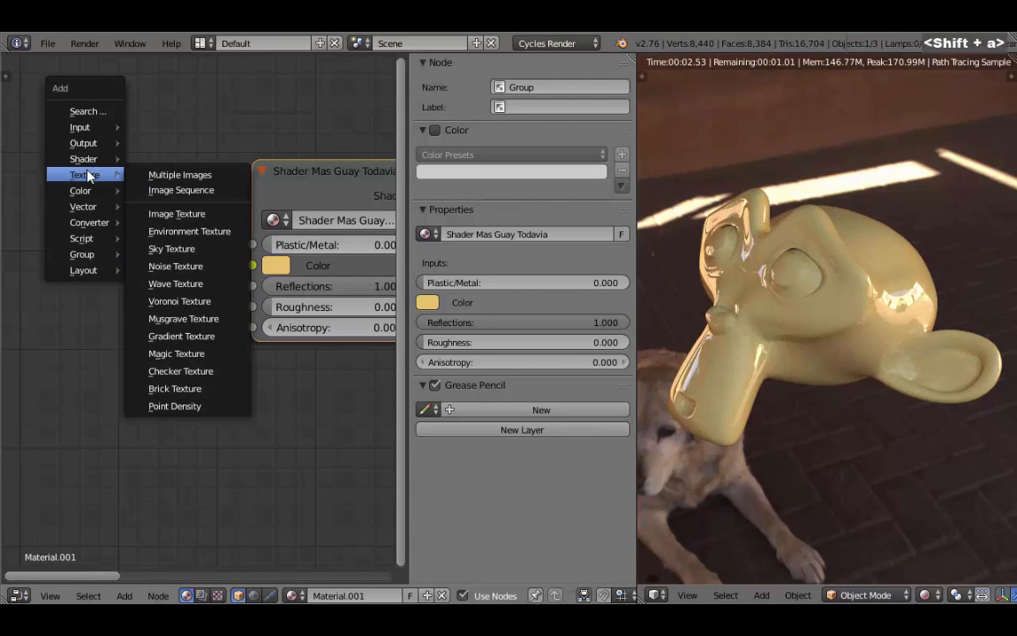
{"action": "left_click", "coordinate": [190, 266]}
{"action": "left_click", "coordinate": [18, 295]}
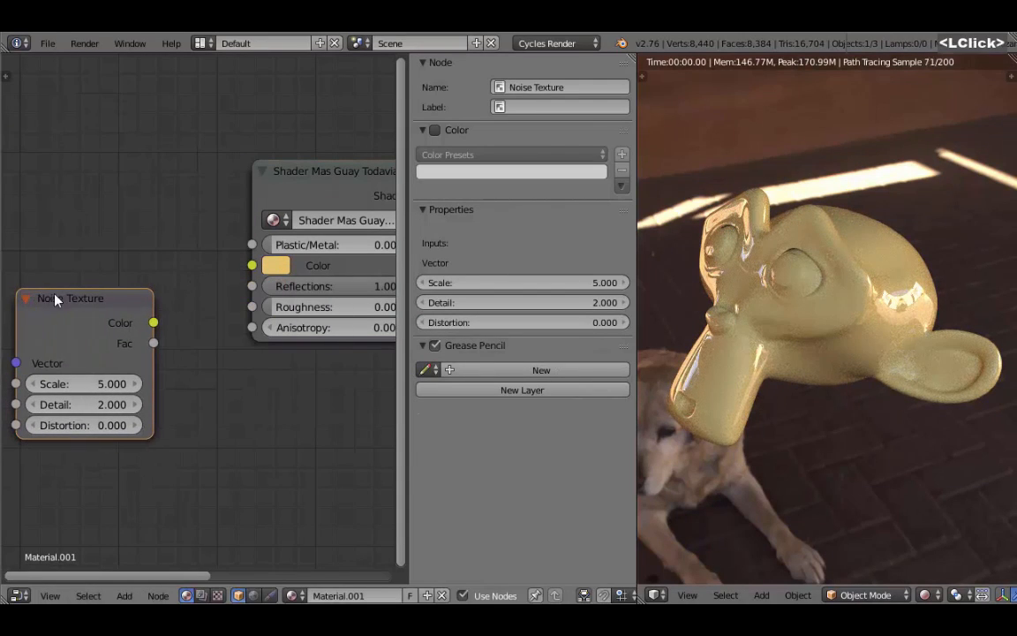
Preview the Noise Texture, connect its Fac output to the group's Roughness input, and preview the group shader again
{"action": "left_click", "coordinate": [100, 298], "text": "ctrl+shift"}
{"action": "left_click_drag", "start_coordinate": [154, 344], "coordinate": [263, 305]}
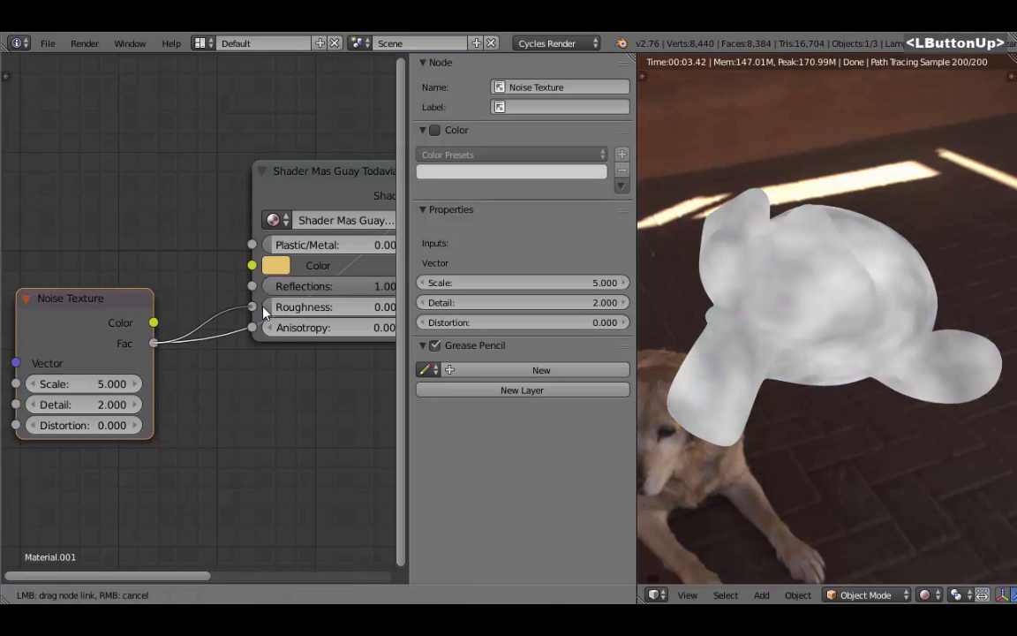
{"action": "left_click", "coordinate": [325, 181], "text": "ctrl+shift"}
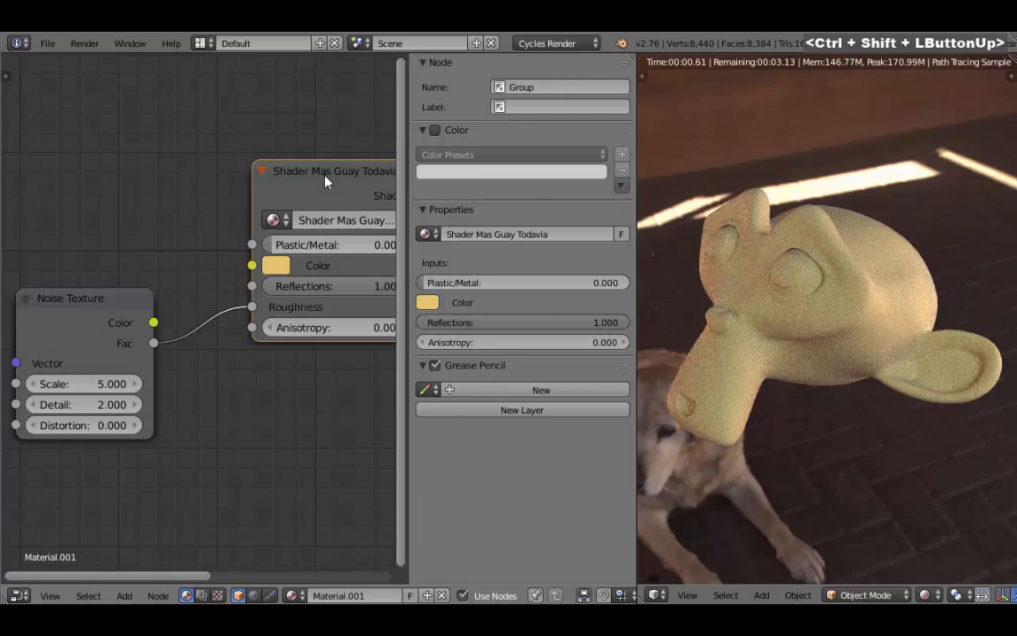
{"action": "middle_click_drag", "start_coordinate": [893, 367], "coordinate": [839, 342], "text": "shift"}
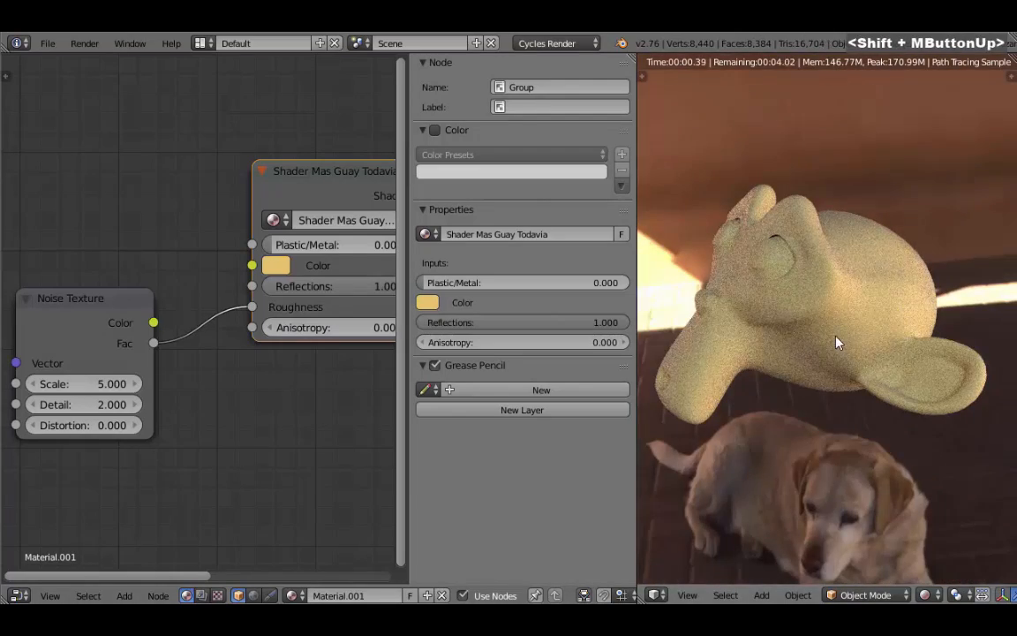
Move the Noise Texture node farther from the group node and set its Scale to 6.500
{"action": "middle_click_drag", "start_coordinate": [208, 376], "coordinate": [325, 336]}
{"action": "scroll", "coordinate": [262, 310], "scroll_direction": "down", "scroll_amount": 2}
{"action": "left_click_drag", "start_coordinate": [262, 311], "coordinate": [120, 316]}
{"action": "left_click_drag", "start_coordinate": [97, 355], "coordinate": [132, 355]}
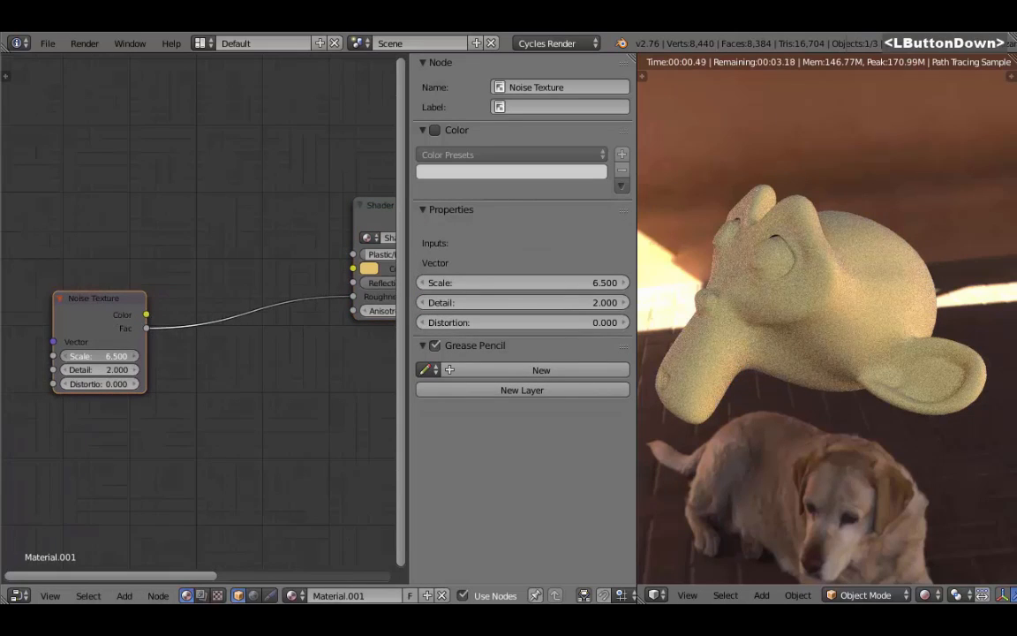
Insert a ColorRamp node on the link between the Noise Texture's Fac and the group's Roughness
{"action": "key", "text": "shift+a"}
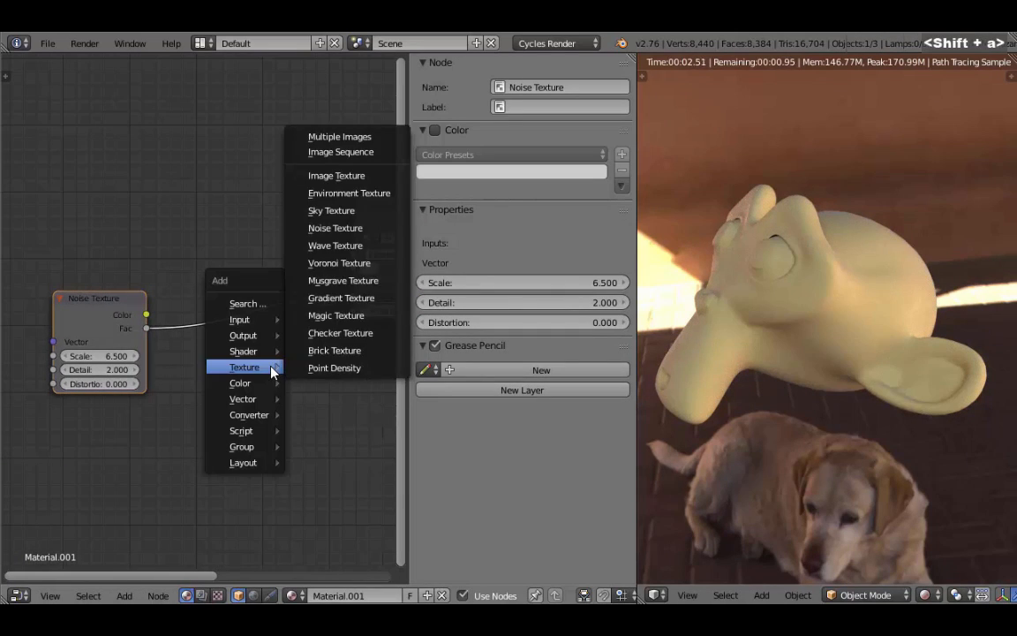
{"action": "mouse_move", "coordinate": [252, 415]}
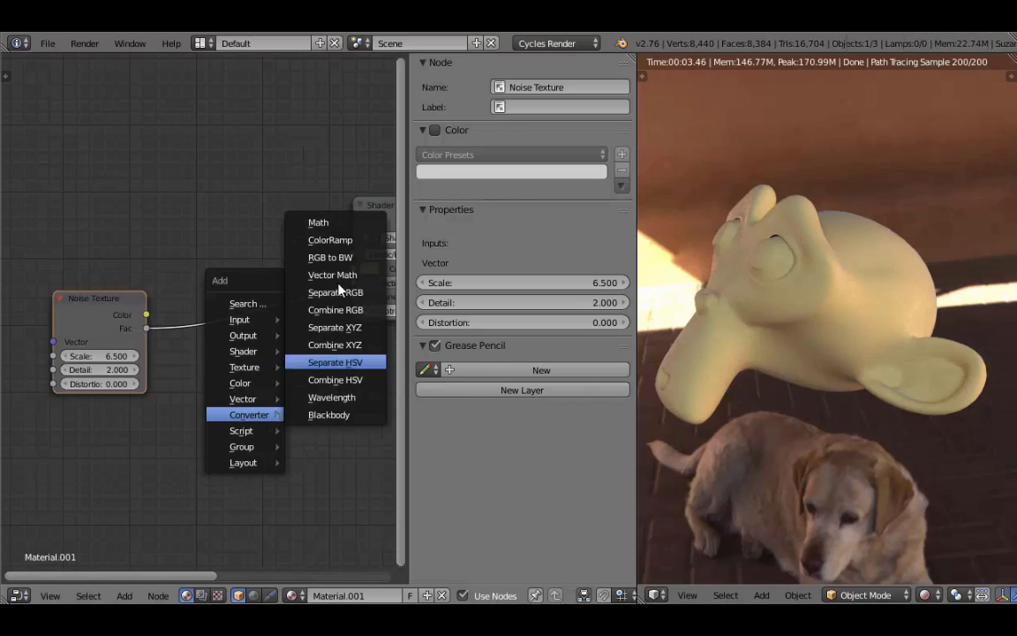
{"action": "left_click", "coordinate": [339, 244]}
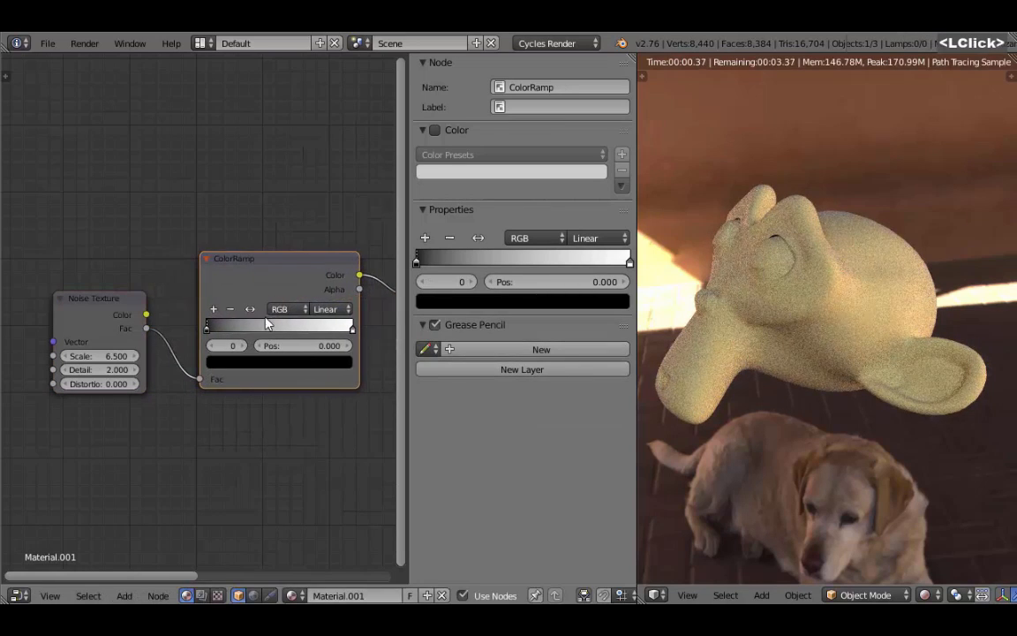
{"action": "left_click", "coordinate": [269, 272]}
{"action": "middle_click_drag", "start_coordinate": [269, 272], "coordinate": [284, 347]}
{"action": "scroll", "coordinate": [283, 347], "scroll_direction": "up", "scroll_amount": 4}
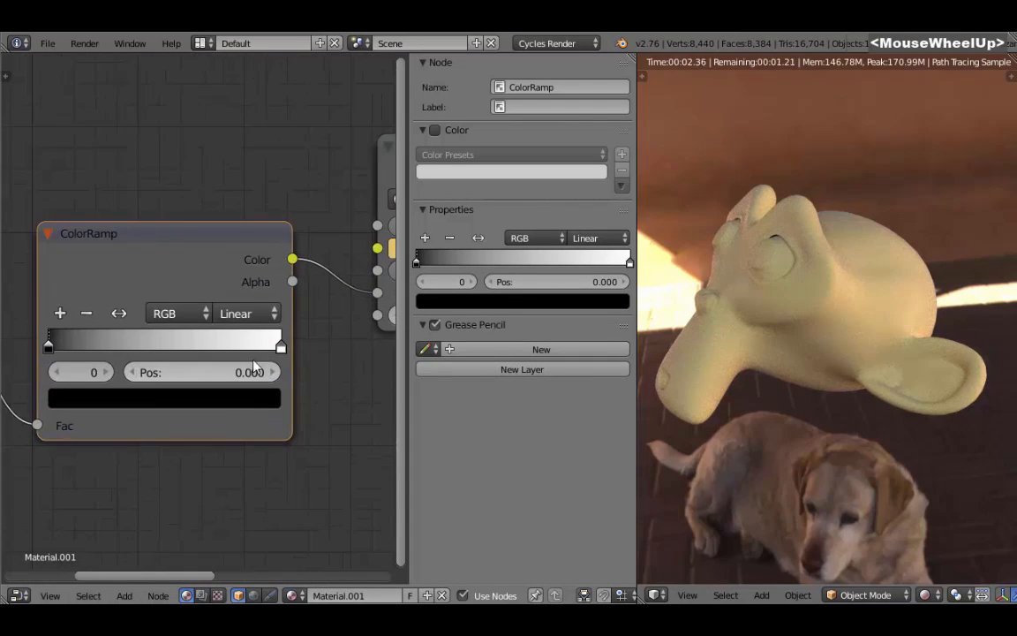
Preview the ColorRamp and tighten its contrast, pulling the white stop to just past the middle and the black stop to 0.391
{"action": "left_click", "coordinate": [192, 254], "text": "ctrl+shift"}
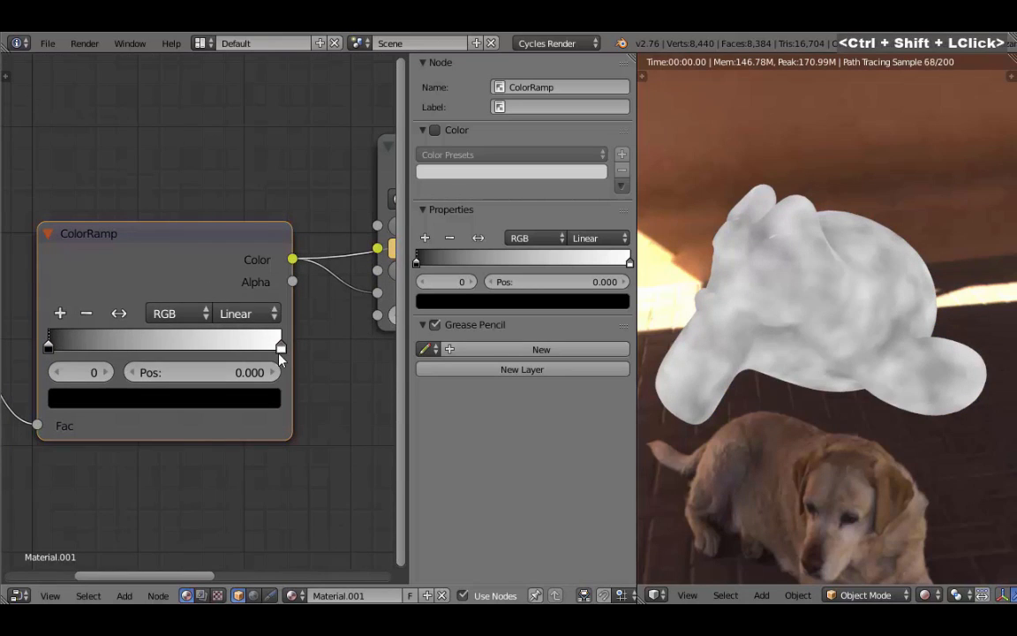
{"action": "left_click_drag", "start_coordinate": [281, 349], "coordinate": [170, 353]}
{"action": "left_click_drag", "start_coordinate": [48, 347], "coordinate": [144, 353]}
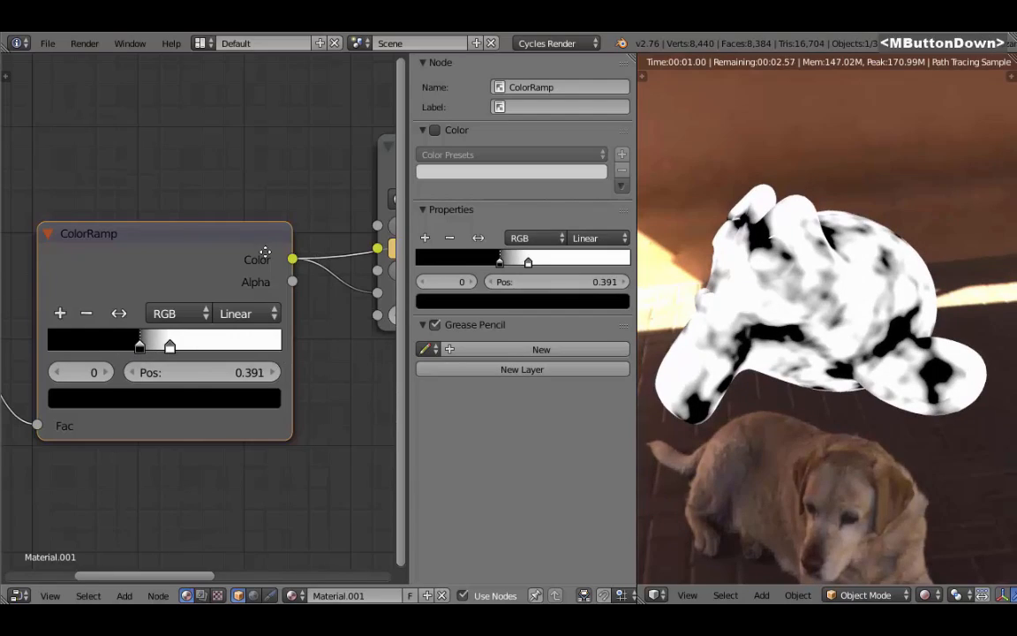
Switch the preview back to the group shader and inspect the noise-driven roughness up close on the monkey head
{"action": "middle_click_drag", "start_coordinate": [260, 216], "coordinate": [261, 189]}
{"action": "left_click", "coordinate": [275, 156], "text": "ctrl+shift"}
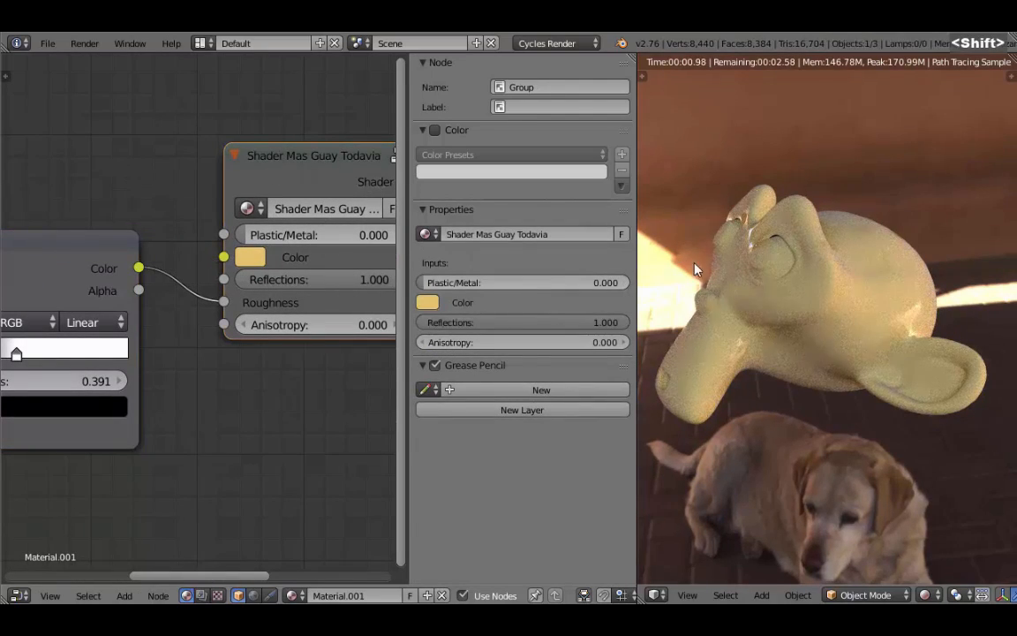
{"action": "middle_click_drag", "start_coordinate": [697, 274], "coordinate": [790, 320], "text": "shift"}
{"action": "scroll", "coordinate": [885, 315], "scroll_direction": "up", "scroll_amount": 5}
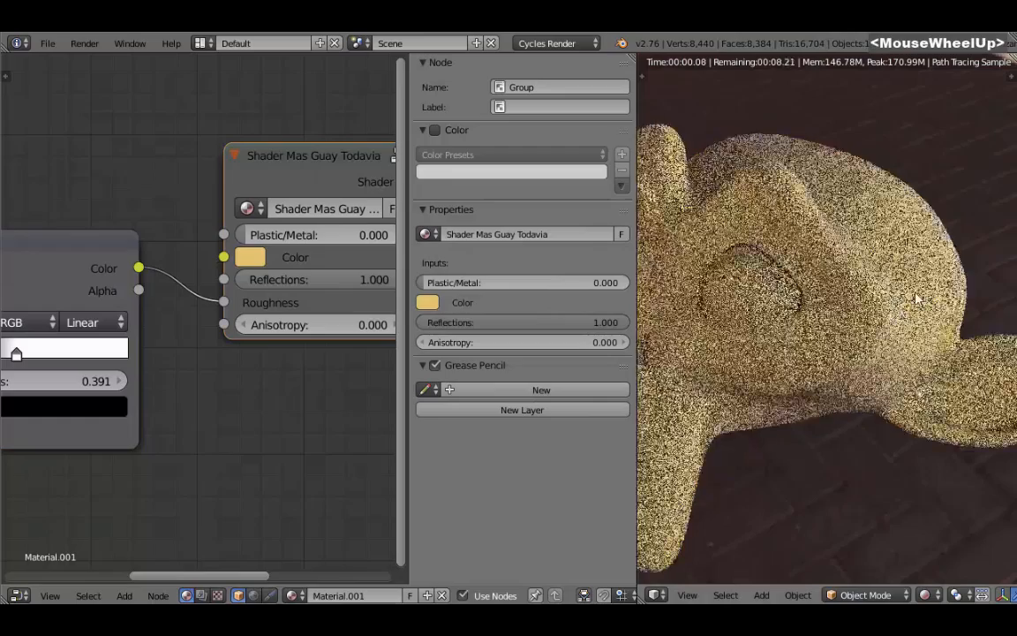
Examine the noise-driven roughness on the monkey head's face, side, ear and underside from several angles and distances
{"action": "middle_click_drag", "start_coordinate": [812, 369], "coordinate": [897, 284], "text": "shift"}
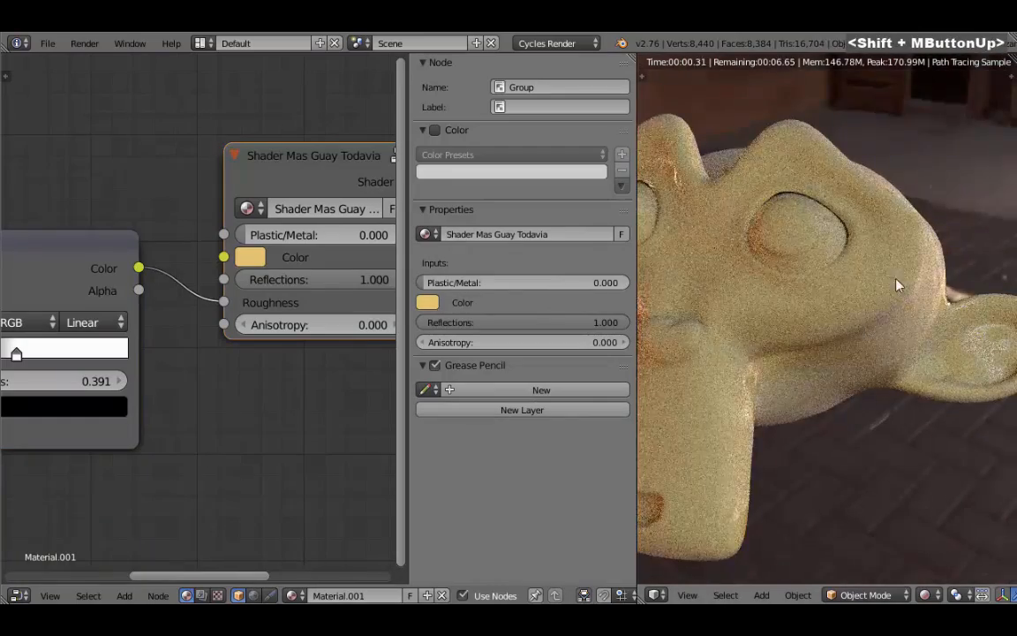
{"action": "middle_click_drag", "start_coordinate": [889, 341], "coordinate": [814, 248], "text": "shift"}
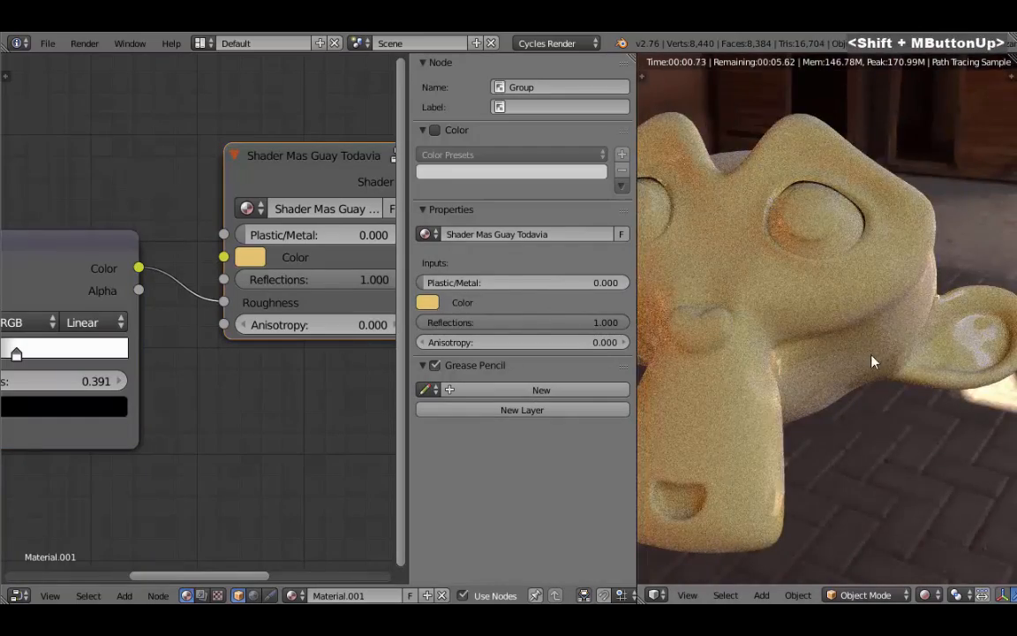
{"action": "middle_click_drag", "start_coordinate": [873, 361], "coordinate": [872, 303]}
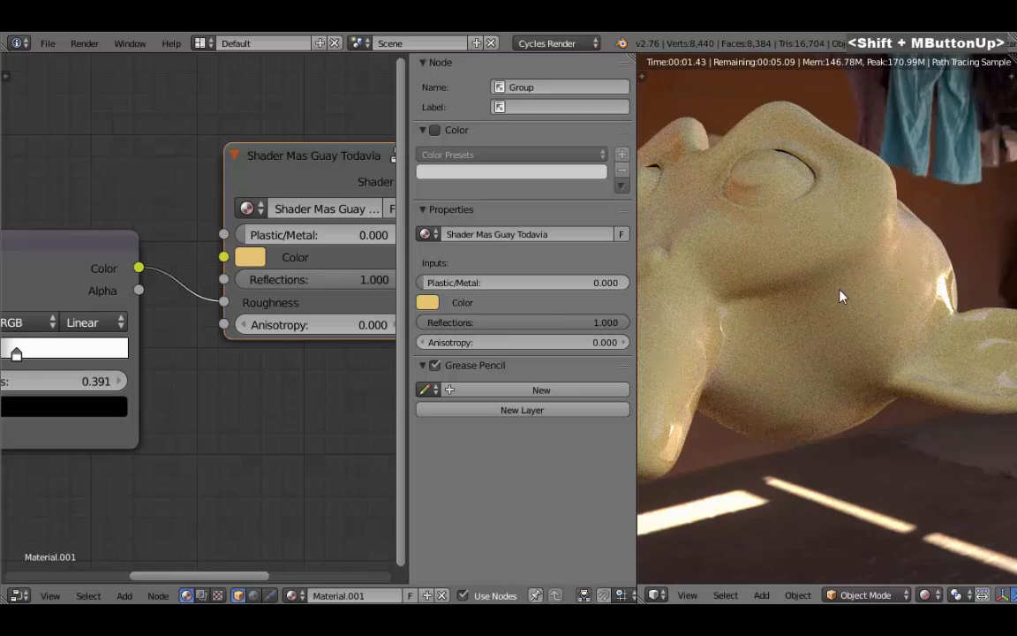
{"action": "scroll", "coordinate": [907, 314], "scroll_direction": "down", "scroll_amount": 2}
{"action": "middle_click_drag", "start_coordinate": [953, 314], "coordinate": [941, 305], "text": "shift"}
{"action": "scroll", "coordinate": [940, 305], "scroll_direction": "up", "scroll_amount": 4}
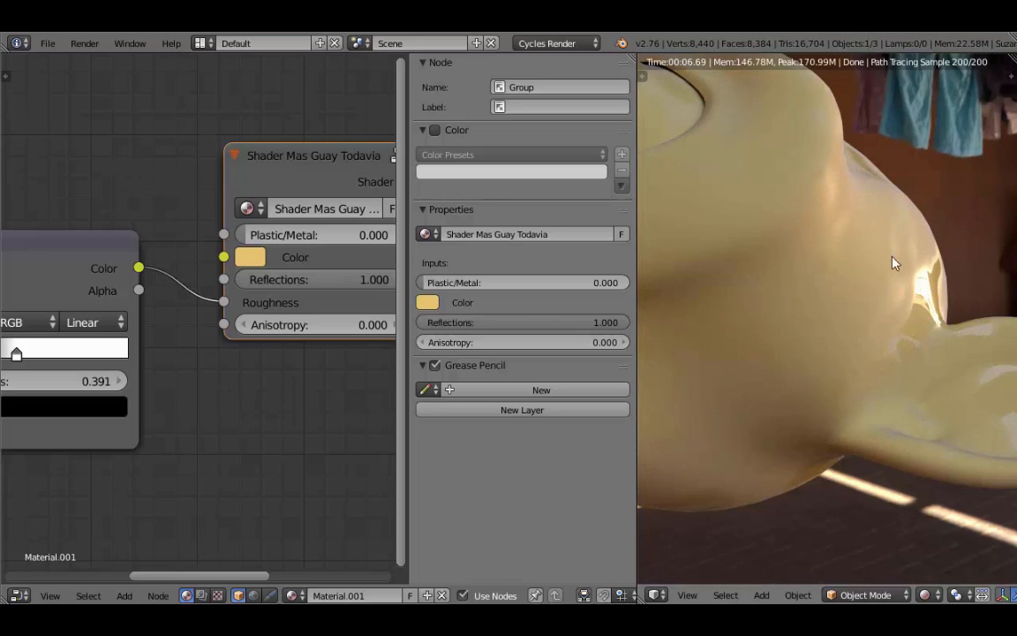
{"action": "middle_click_drag", "start_coordinate": [780, 189], "coordinate": [839, 236], "text": "shift"}
{"action": "scroll", "coordinate": [785, 196], "scroll_direction": "down", "scroll_amount": 4}
{"action": "scroll", "coordinate": [840, 227], "scroll_direction": "down", "scroll_amount": 3}
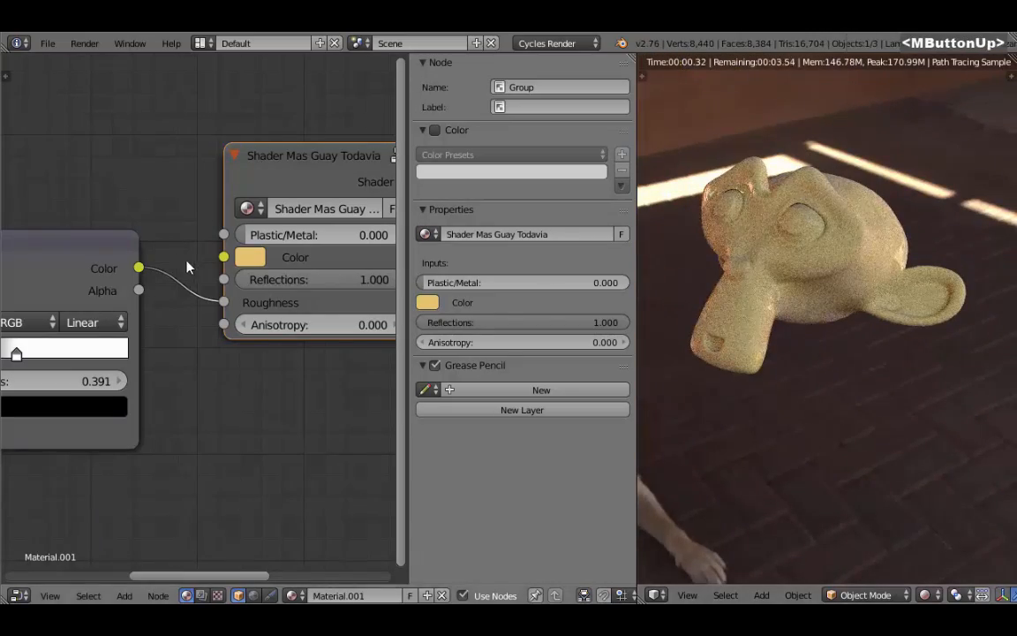
Link the ColorRamp's Color output to the group's Color input as well and view the result on the monkey head
{"action": "left_click_drag", "start_coordinate": [134, 268], "coordinate": [223, 258]}
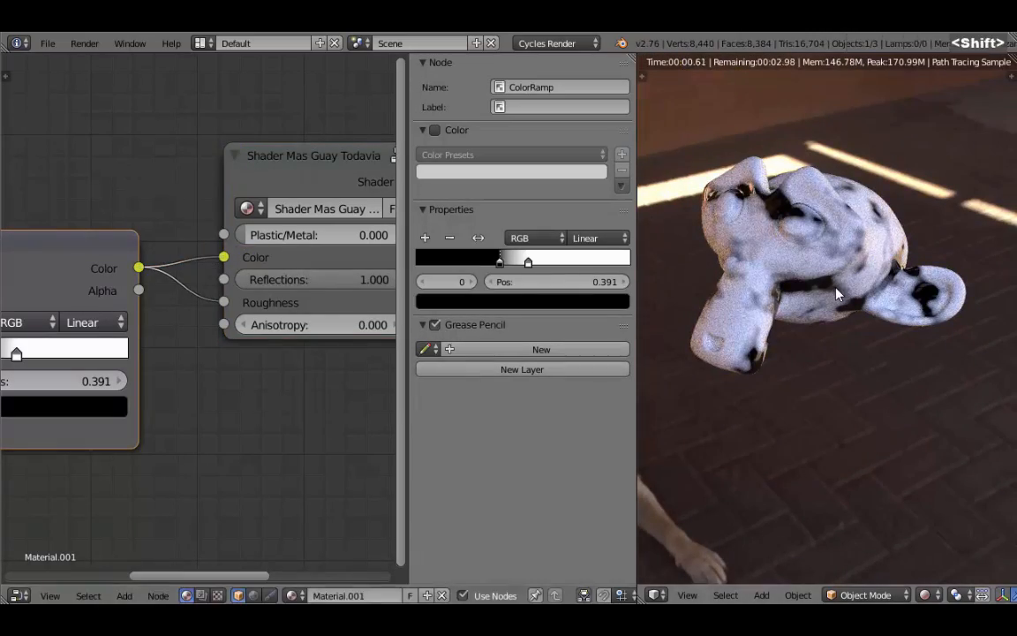
{"action": "middle_click_drag", "start_coordinate": [764, 288], "coordinate": [777, 256], "text": "shift"}
{"action": "middle_click_drag", "start_coordinate": [182, 250], "coordinate": [166, 238]}
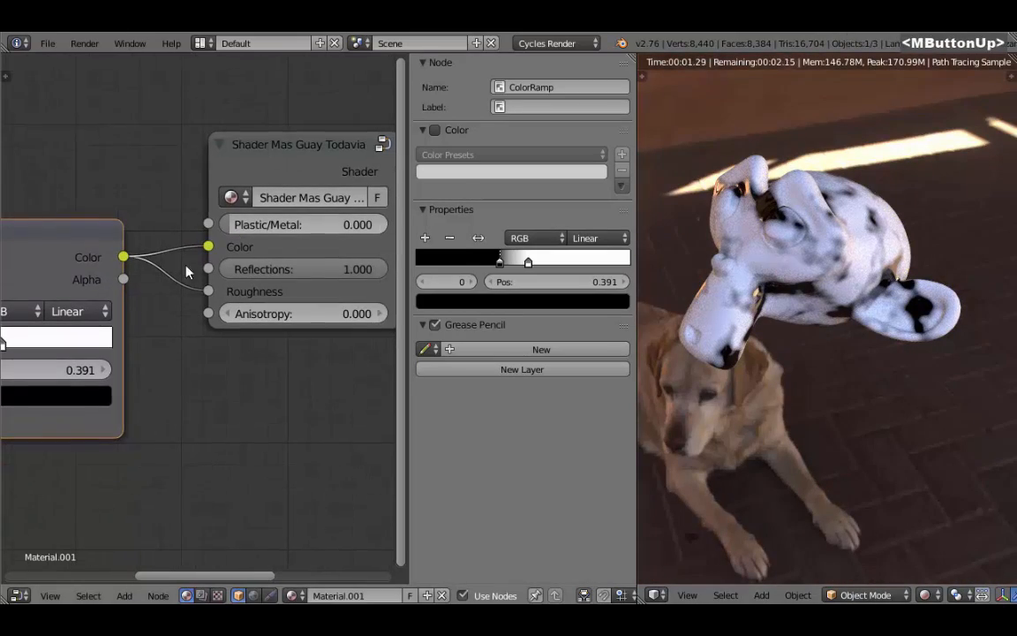
Move the ColorRamp link from the group's Color to its Reflections input, disconnect Roughness, and check the shading from another angle
{"action": "mouse_move", "coordinate": [207, 246]}
{"action": "left_mouse_down"}
{"action": "mouse_move", "coordinate": [197, 256]}
{"action": "mouse_move", "coordinate": [207, 268]}
{"action": "left_mouse_up"}
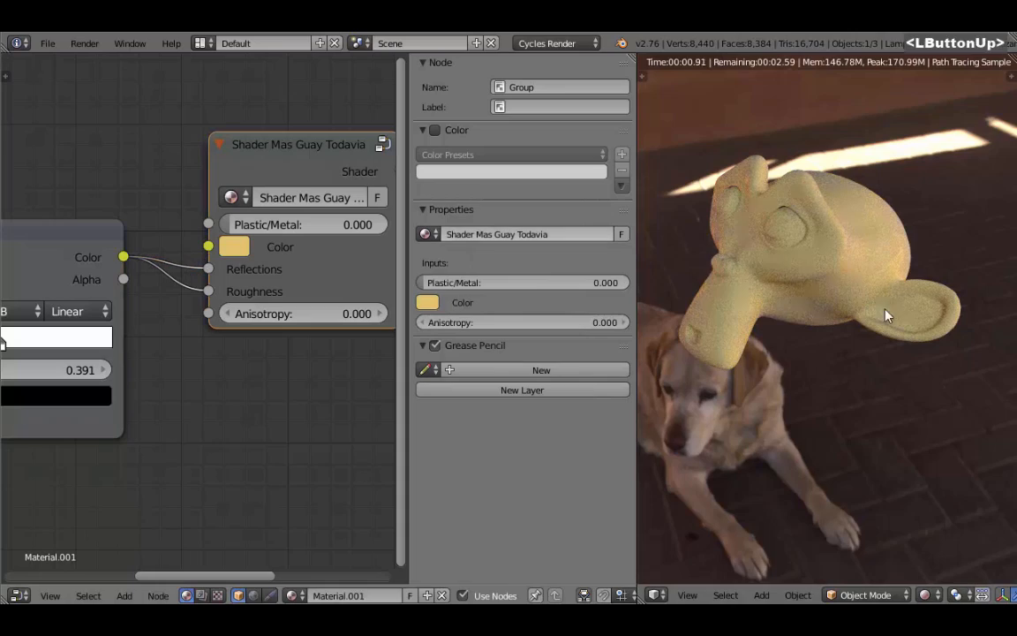
{"action": "middle_click_drag", "start_coordinate": [886, 314], "coordinate": [670, 285], "text": "shift"}
{"action": "left_click_drag", "start_coordinate": [207, 291], "coordinate": [248, 320]}
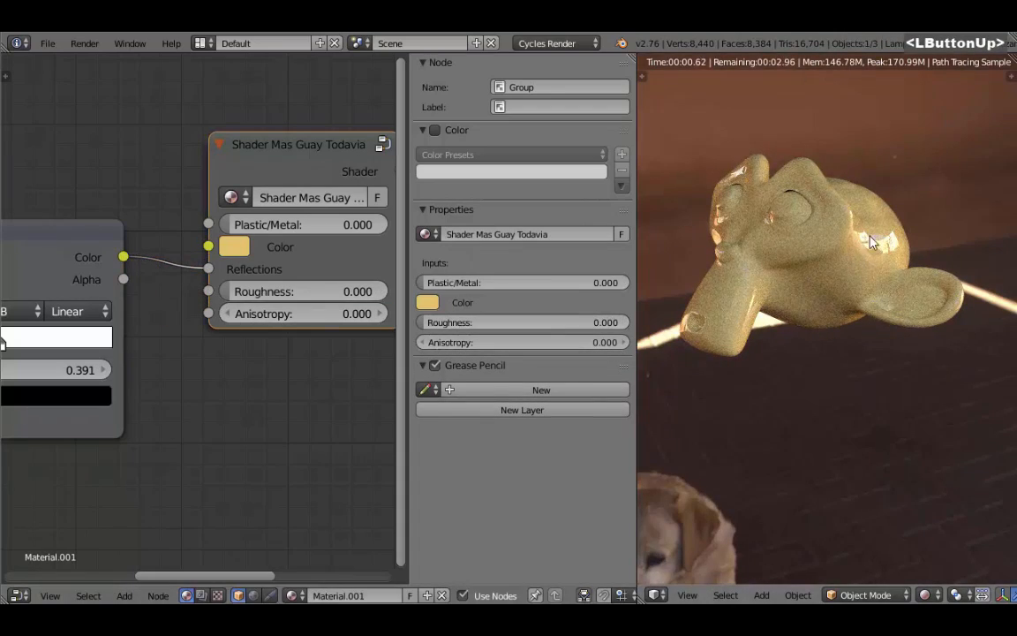
{"action": "middle_click_drag", "start_coordinate": [864, 251], "coordinate": [805, 302], "text": "shift"}
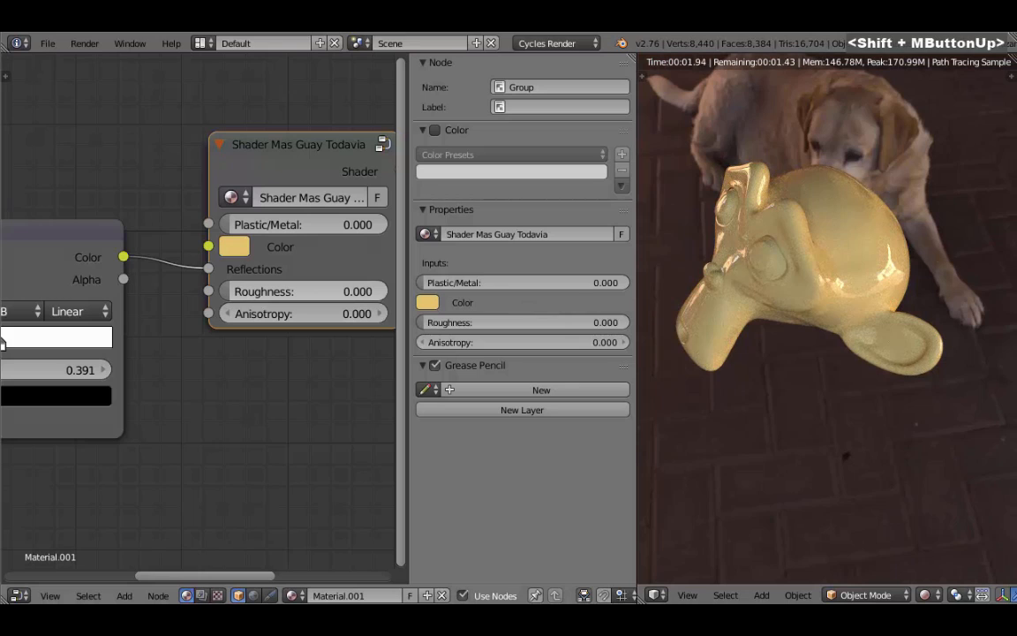
Hide the node properties sidebar and bring the hidden blue sphere back into view next to the monkey head
{"action": "mouse_move", "coordinate": [257, 304]}
{"action": "left_mouse_down"}
{"action": "mouse_move", "coordinate": [291, 304]}
{"action": "mouse_move", "coordinate": [256, 304]}
{"action": "left_mouse_up"}
{"action": "middle_click_drag", "start_coordinate": [304, 166], "coordinate": [163, 222]}
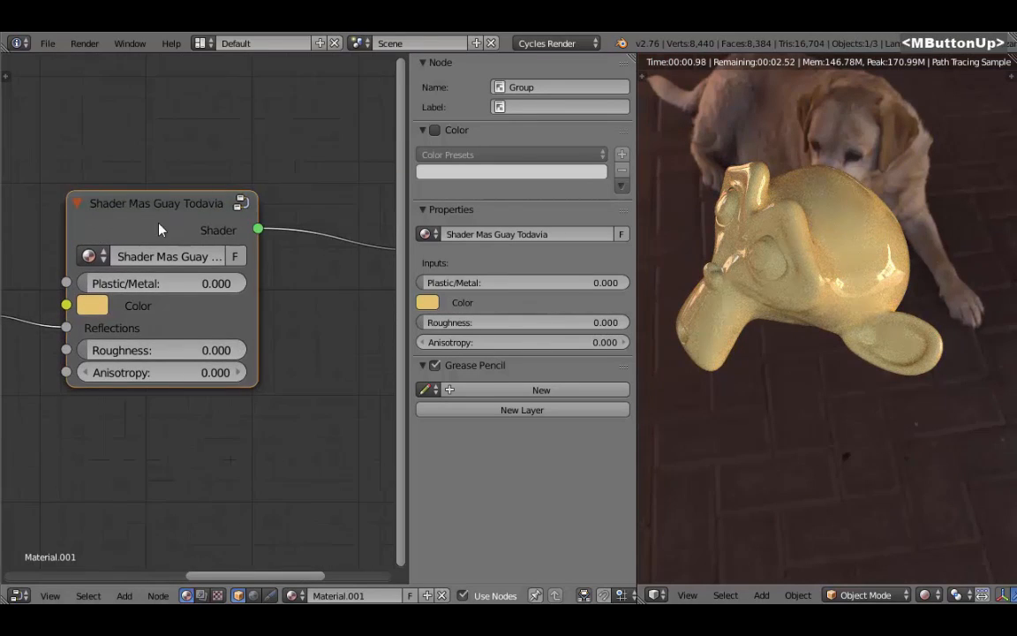
{"action": "scroll", "coordinate": [194, 232], "scroll_direction": "up", "scroll_amount": 3}
{"action": "scroll", "coordinate": [212, 276], "scroll_direction": "down", "scroll_amount": 1}
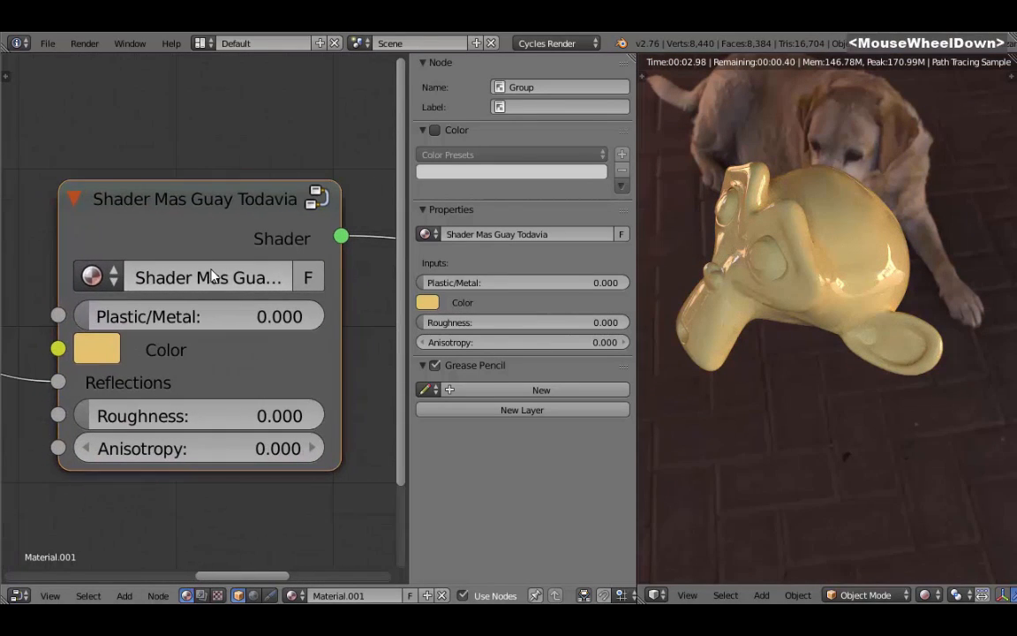
{"action": "middle_click_drag", "start_coordinate": [211, 273], "coordinate": [200, 238]}
{"action": "key", "text": "n"}
{"action": "scroll", "coordinate": [209, 262], "scroll_direction": "down", "scroll_amount": 1}
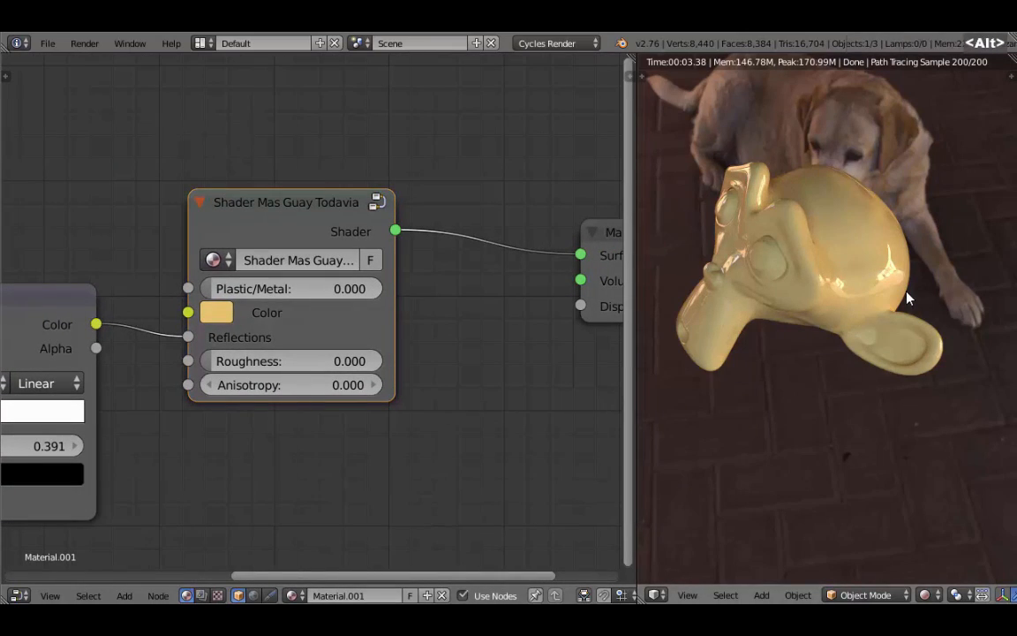
{"action": "key", "text": "alt+a"}
{"action": "middle_click_drag", "start_coordinate": [903, 298], "coordinate": [907, 373], "text": "shift"}
{"action": "scroll", "coordinate": [757, 302], "scroll_direction": "down", "scroll_amount": 3}
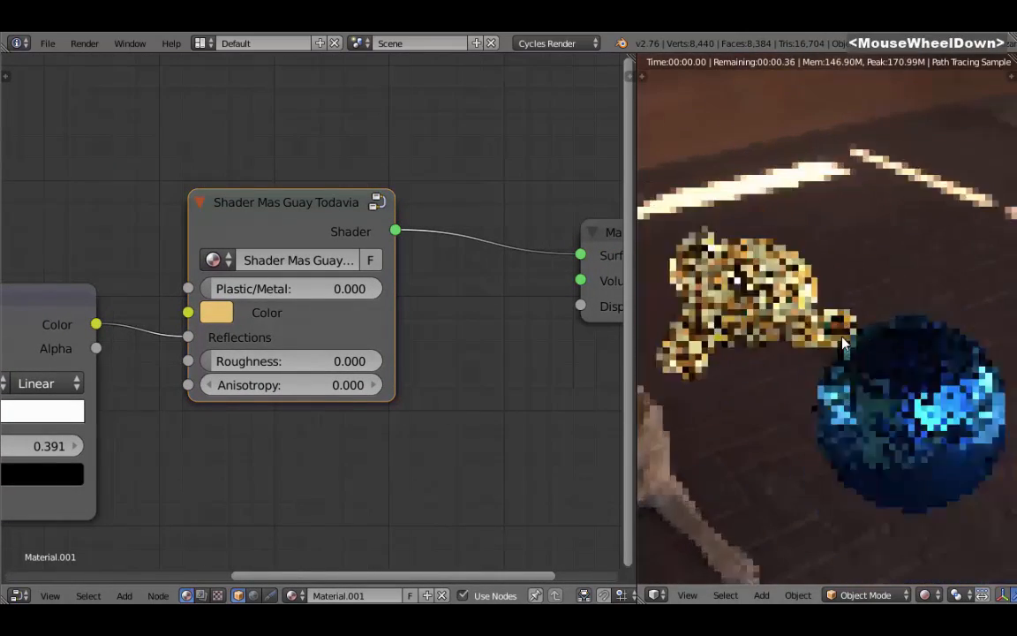
Unlink the sphere's current material and give it a new material named "Shader Guay"
{"action": "right_click", "coordinate": [874, 362]}
{"action": "left_click", "coordinate": [442, 596]}
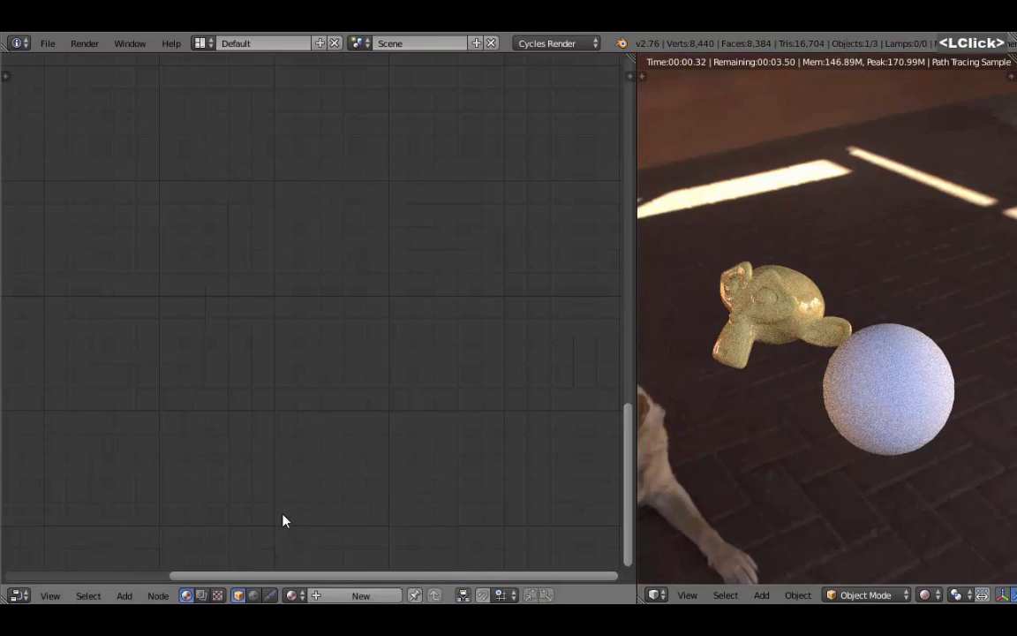
{"action": "left_click", "coordinate": [349, 596]}
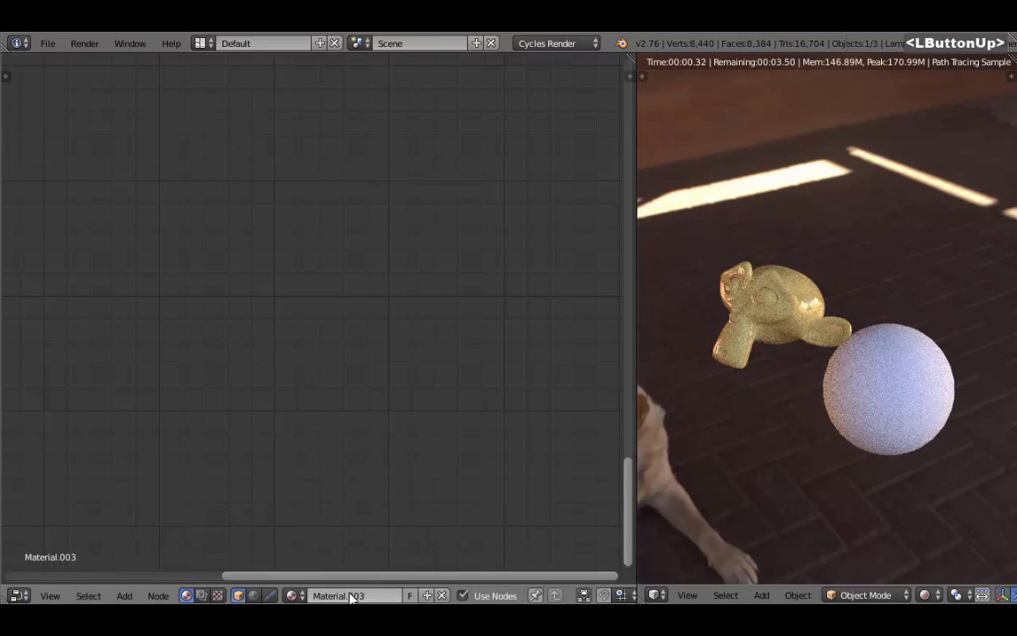
{"action": "left_click", "coordinate": [347, 595]}
{"action": "type", "text": "Shader Guay"}
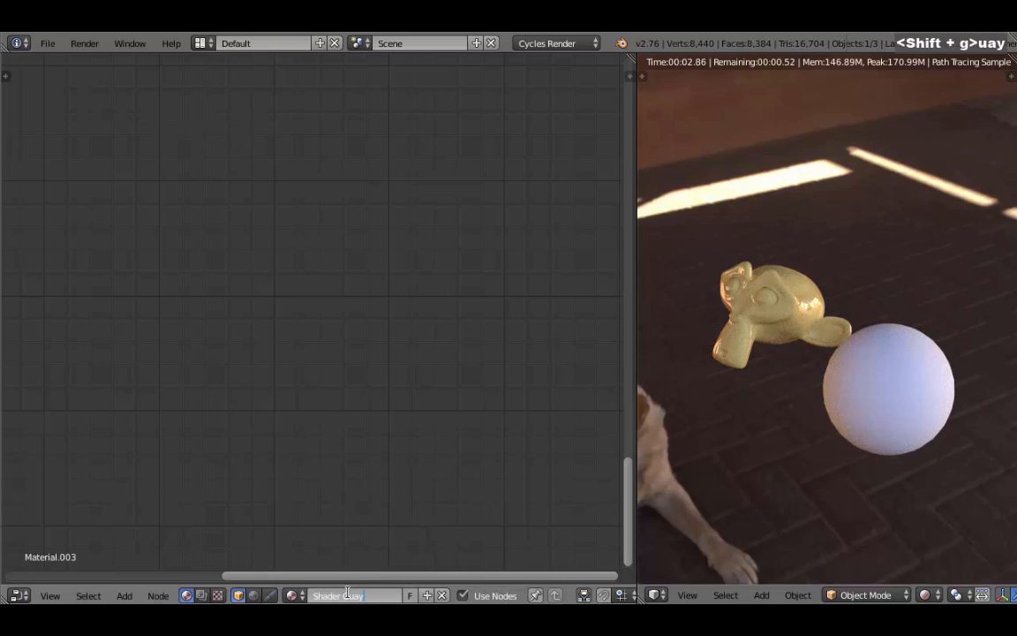
{"action": "key", "text": "Return"}
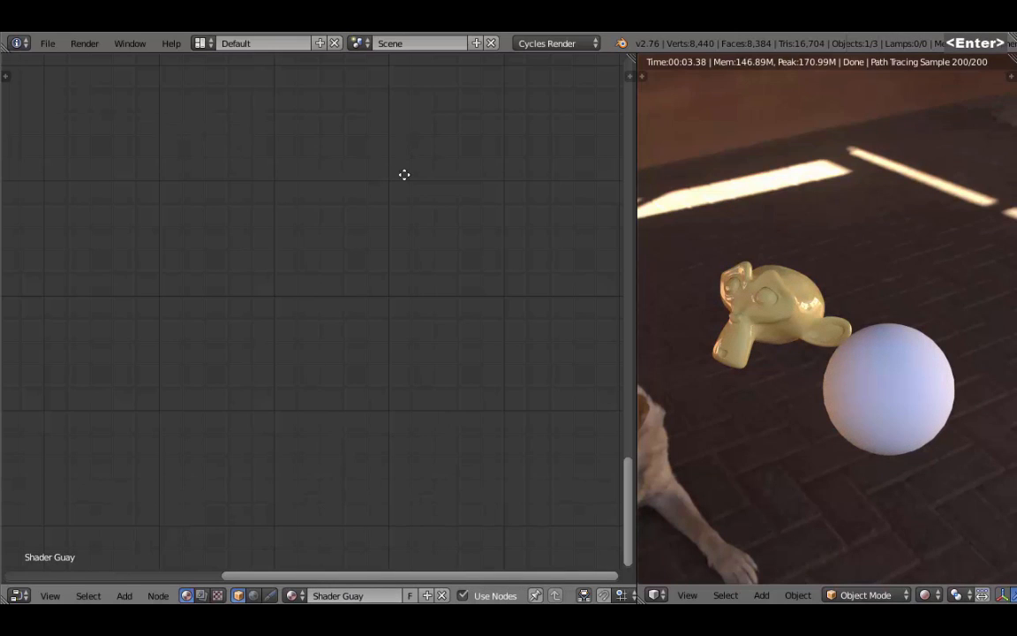
Delete the default Diffuse BSDF node from the sphere's new material
{"action": "middle_click_drag", "start_coordinate": [405, 175], "coordinate": [381, 353]}
{"action": "scroll", "coordinate": [382, 353], "scroll_direction": "down", "scroll_amount": 3}
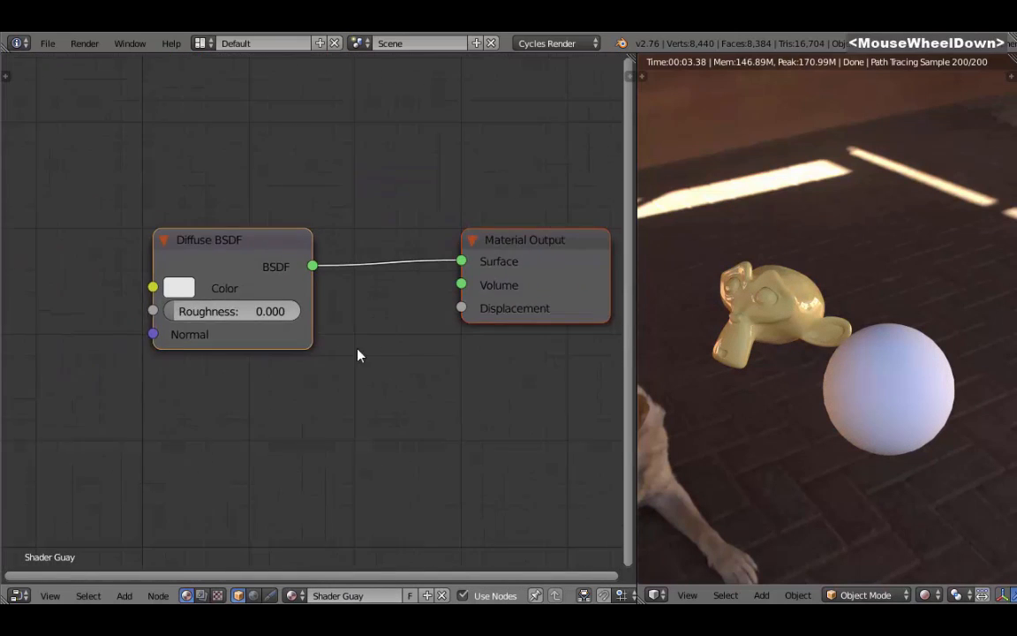
{"action": "right_click", "coordinate": [254, 258]}
{"action": "key", "text": "x"}
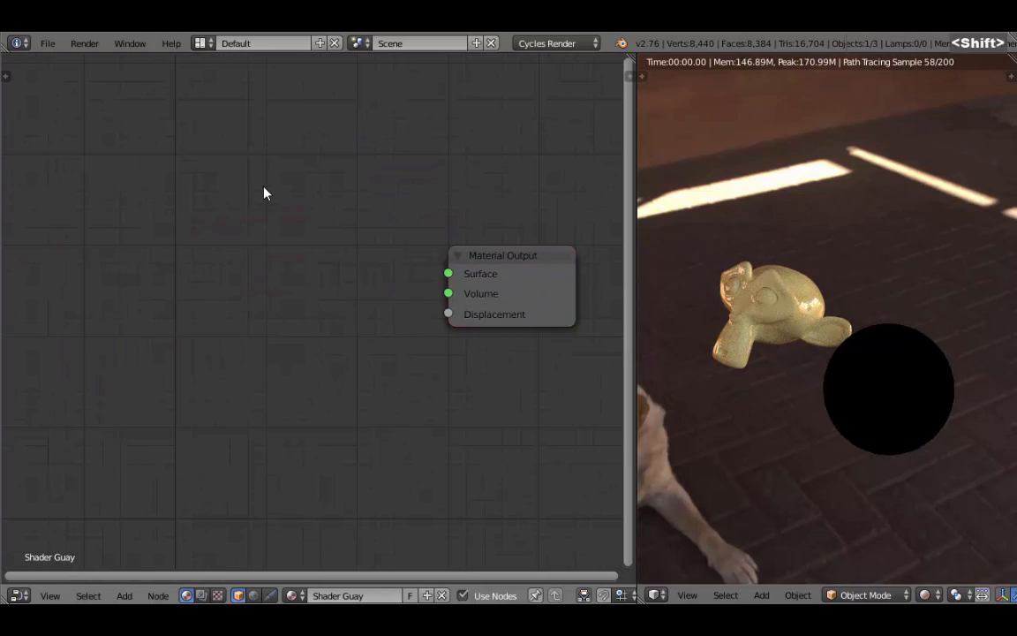
Add the Shader Mas Guay Todavia group node and link its Shader output to the Material Output's Surface
{"action": "key", "text": "shift+a"}
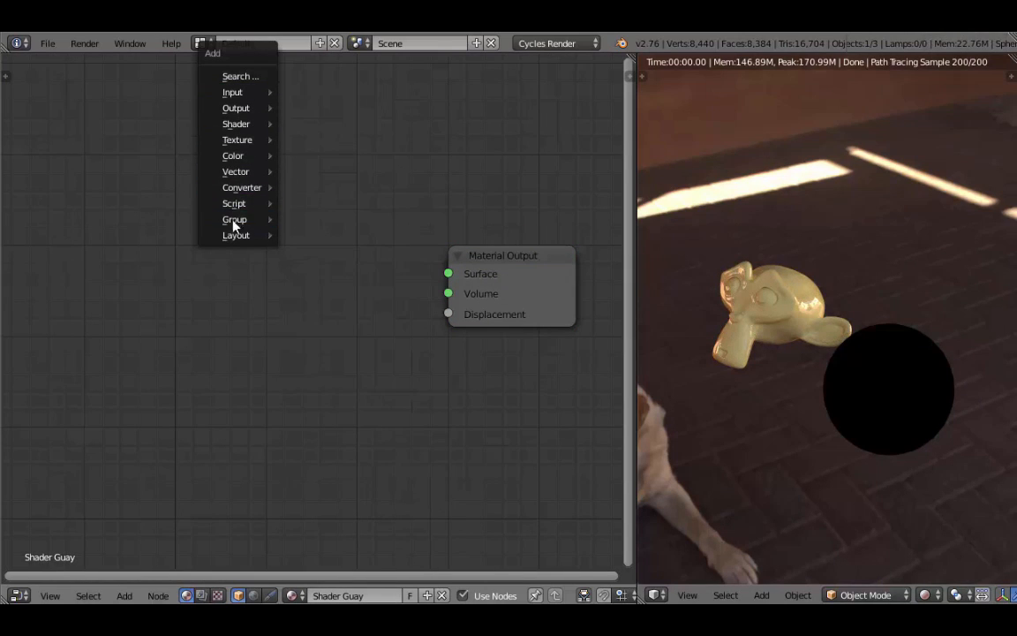
{"action": "mouse_move", "coordinate": [221, 225]}
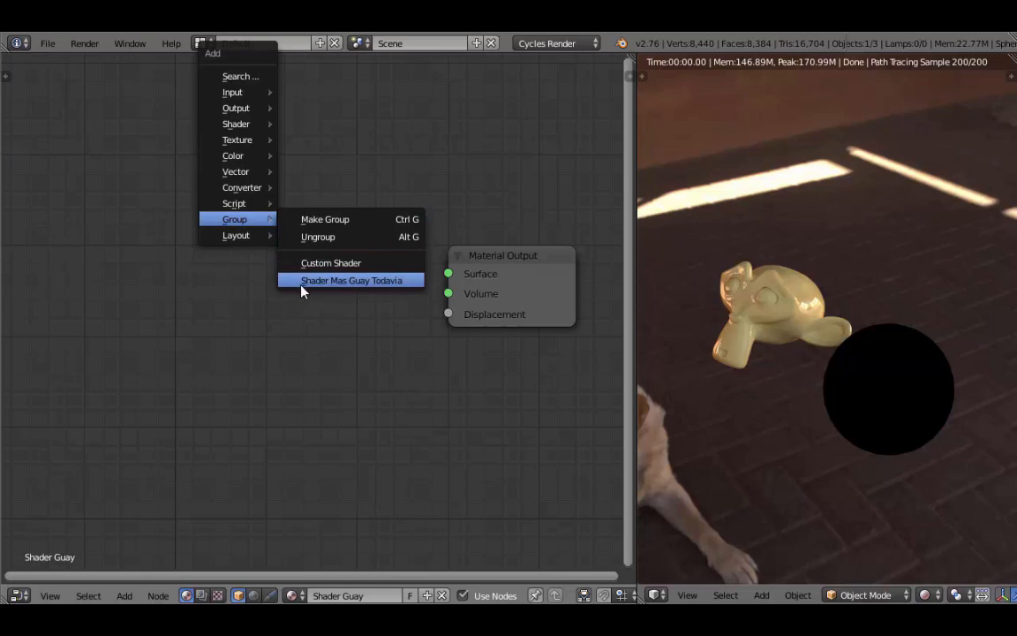
{"action": "left_click", "coordinate": [371, 283]}
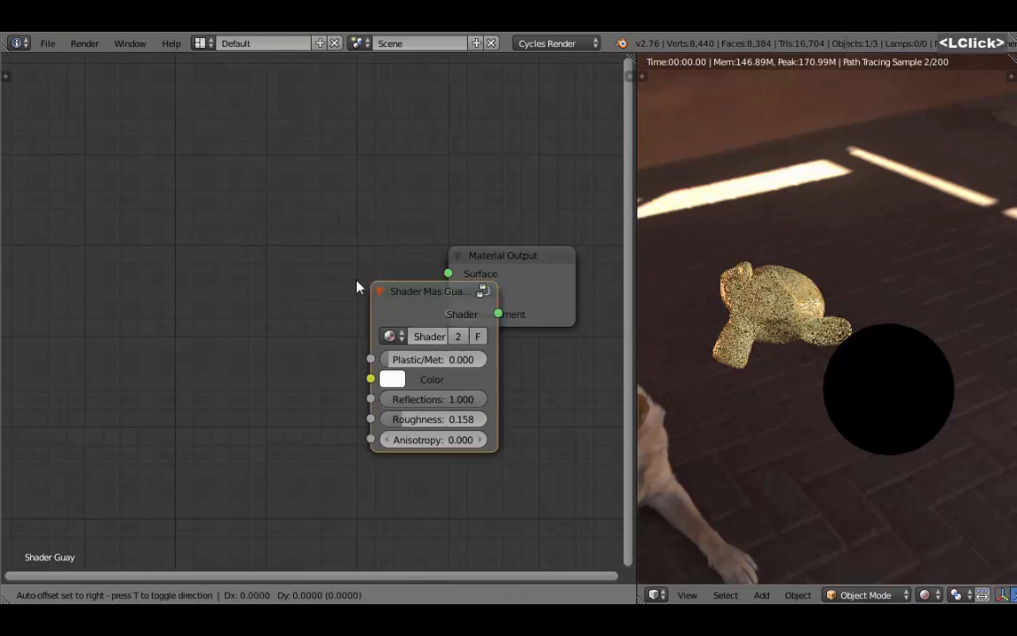
{"action": "left_click", "coordinate": [223, 210]}
{"action": "left_click_drag", "start_coordinate": [381, 253], "coordinate": [448, 274]}
Set the group's Plastic/Metal to 1.000 and its Roughness to 0.000 to make the sphere polished metal
{"action": "scroll", "coordinate": [915, 390], "scroll_direction": "up", "scroll_amount": 3}
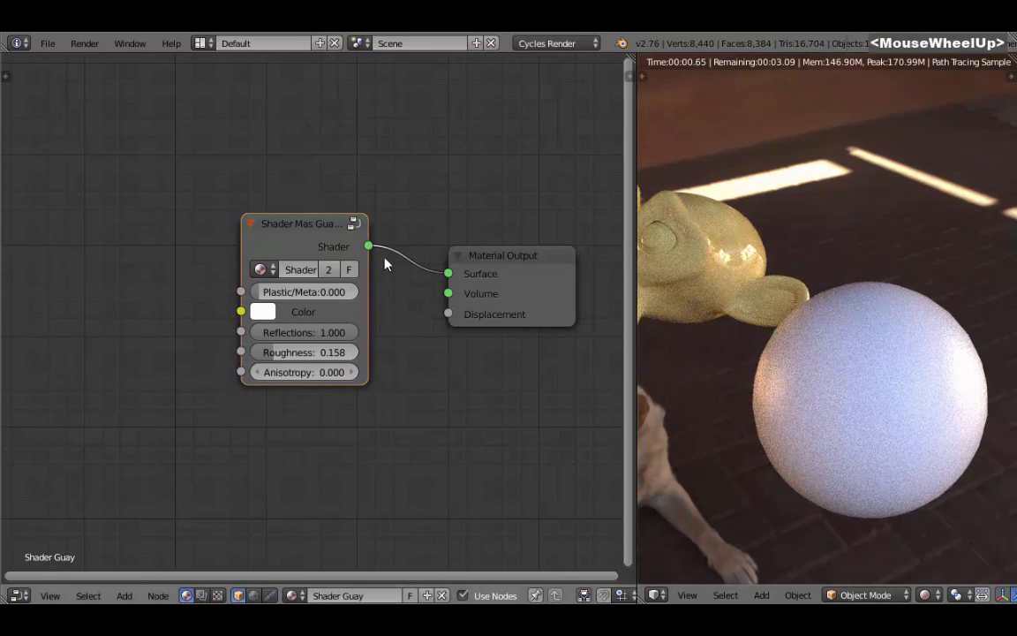
{"action": "left_click_drag", "start_coordinate": [301, 292], "coordinate": [371, 292]}
{"action": "left_click_drag", "start_coordinate": [305, 352], "coordinate": [248, 352]}
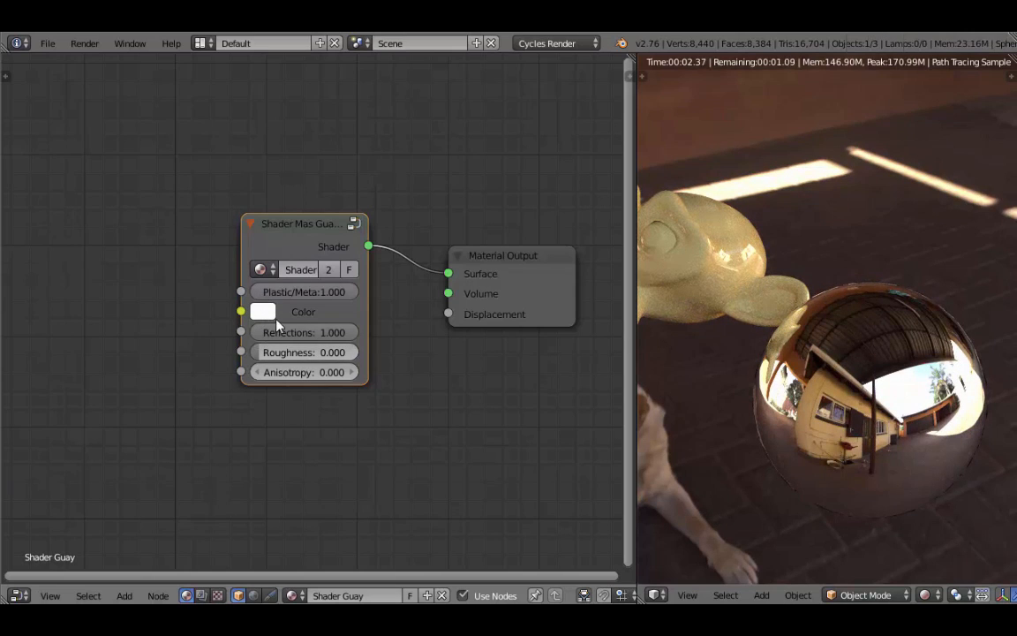
Add a second Shader Mas Guay Todavia group node beside the first, leaving it unconnected
{"action": "key", "text": "shift+a"}
{"action": "mouse_move", "coordinate": [104, 218]}
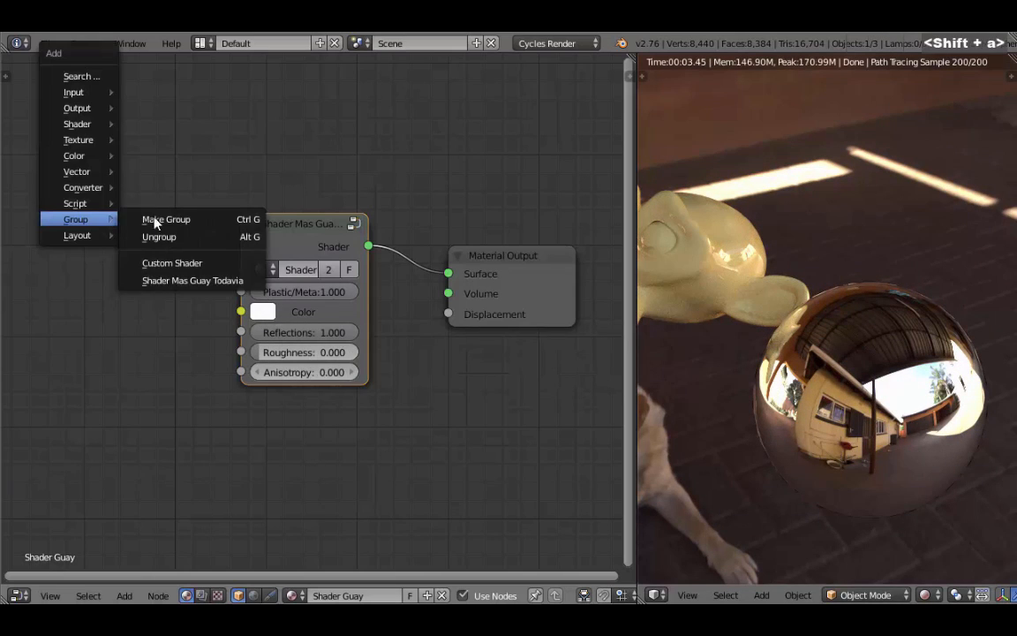
{"action": "left_click", "coordinate": [194, 280]}
{"action": "left_click", "coordinate": [76, 257]}
{"action": "middle_click_drag", "start_coordinate": [76, 257], "coordinate": [238, 259]}
{"action": "scroll", "coordinate": [214, 301], "scroll_direction": "up", "scroll_amount": 2}
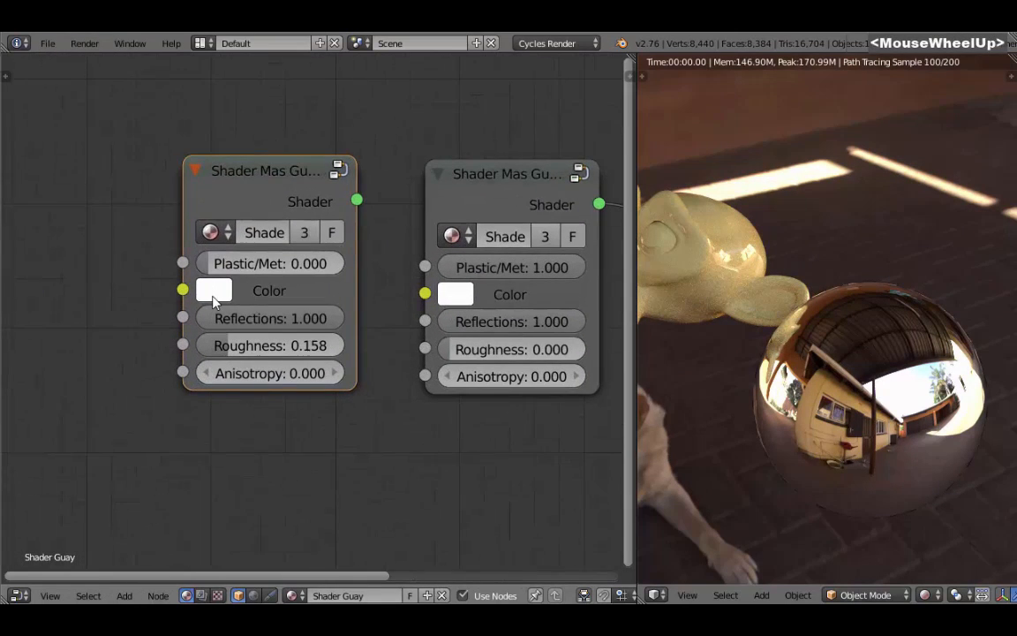
Set the Color of the group connected to the Material Output to a saturated blue
{"action": "left_click", "coordinate": [455, 294]}
{"action": "left_click_drag", "start_coordinate": [541, 386], "coordinate": [594, 352]}
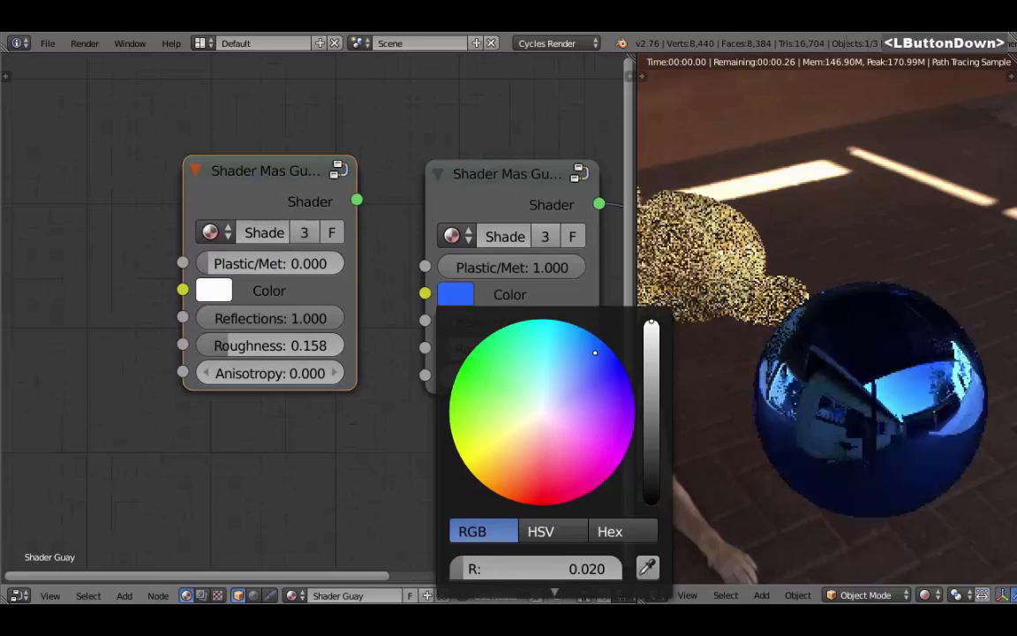
{"action": "middle_click_drag", "start_coordinate": [286, 405], "coordinate": [386, 430]}
{"action": "scroll", "coordinate": [223, 280], "scroll_direction": "down", "scroll_amount": 2}
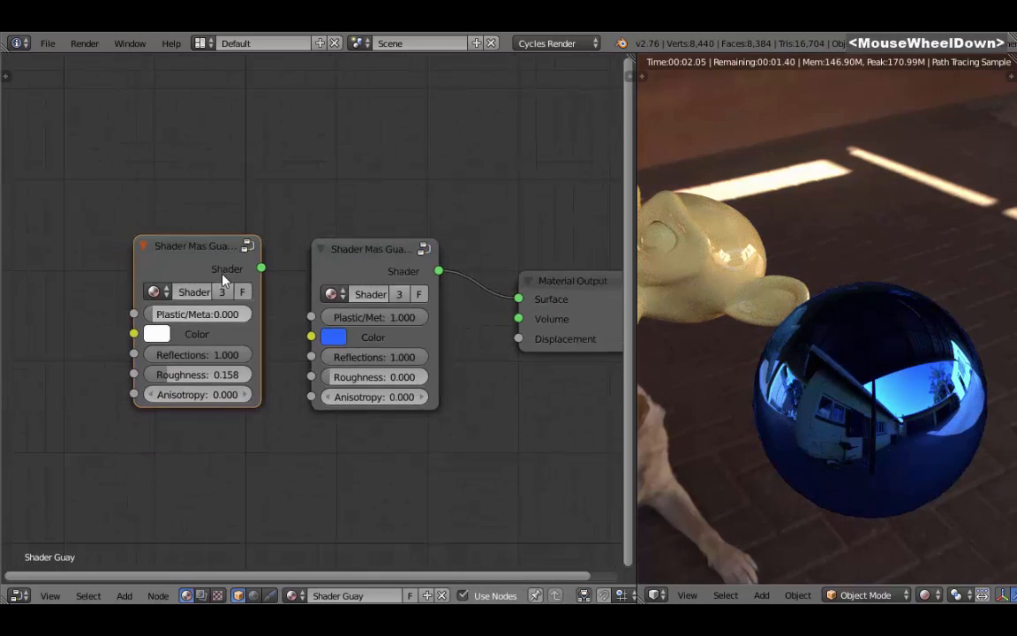
Move the unconnected white group node directly below the connected blue one
{"action": "left_click_drag", "start_coordinate": [198, 245], "coordinate": [380, 464]}
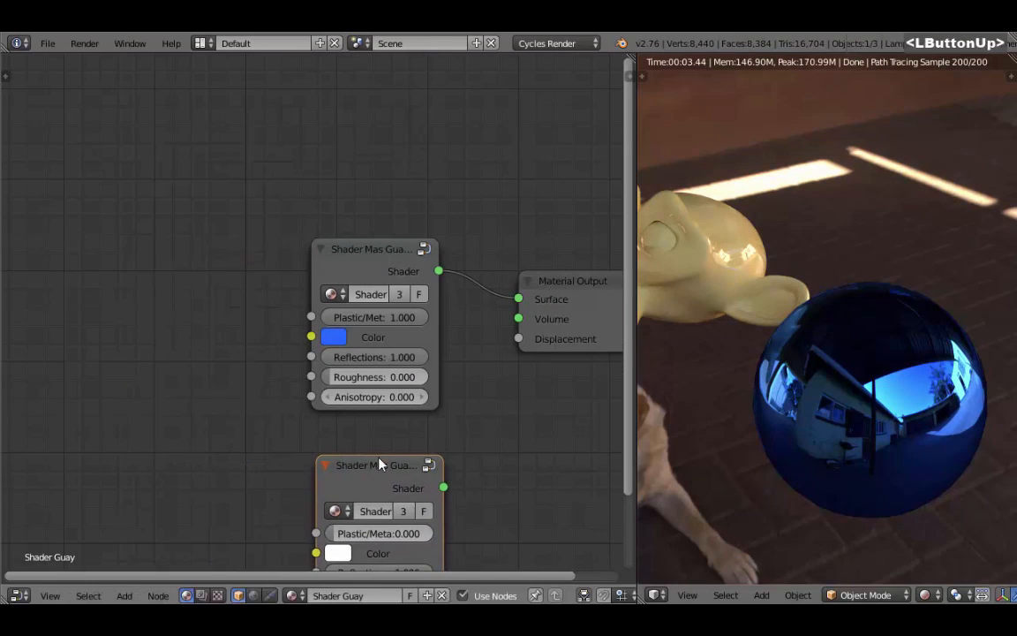
{"action": "middle_click_drag", "start_coordinate": [380, 464], "coordinate": [290, 218]}
{"action": "left_click", "coordinate": [279, 236]}
{"action": "middle_click_drag", "start_coordinate": [220, 247], "coordinate": [210, 414]}
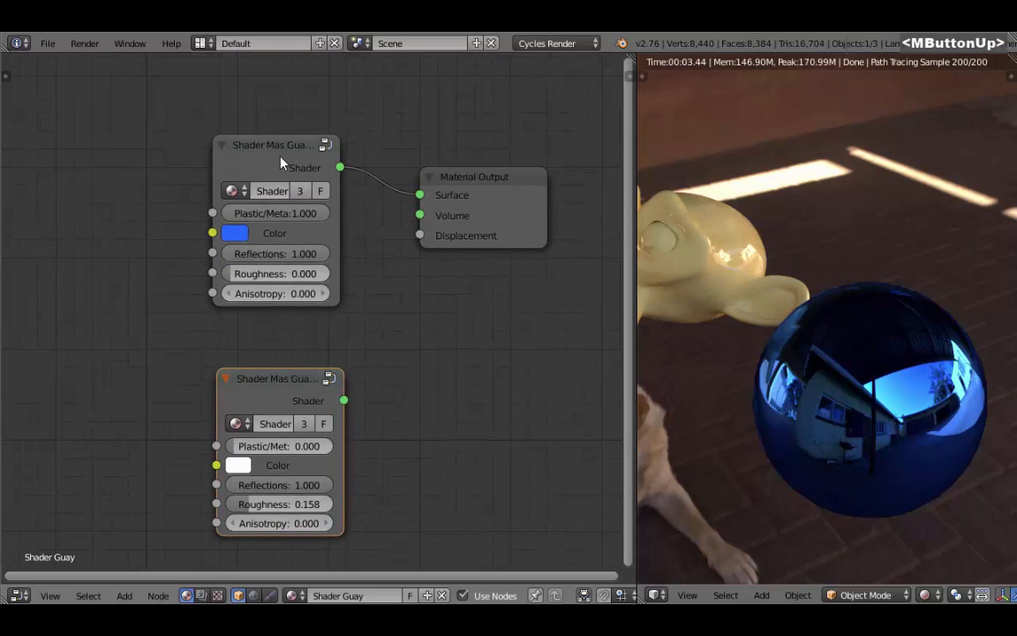
Open the connected blue group for editing and look over its Group Input and its Plastic and Metal frames
{"action": "left_click", "coordinate": [252, 238]}
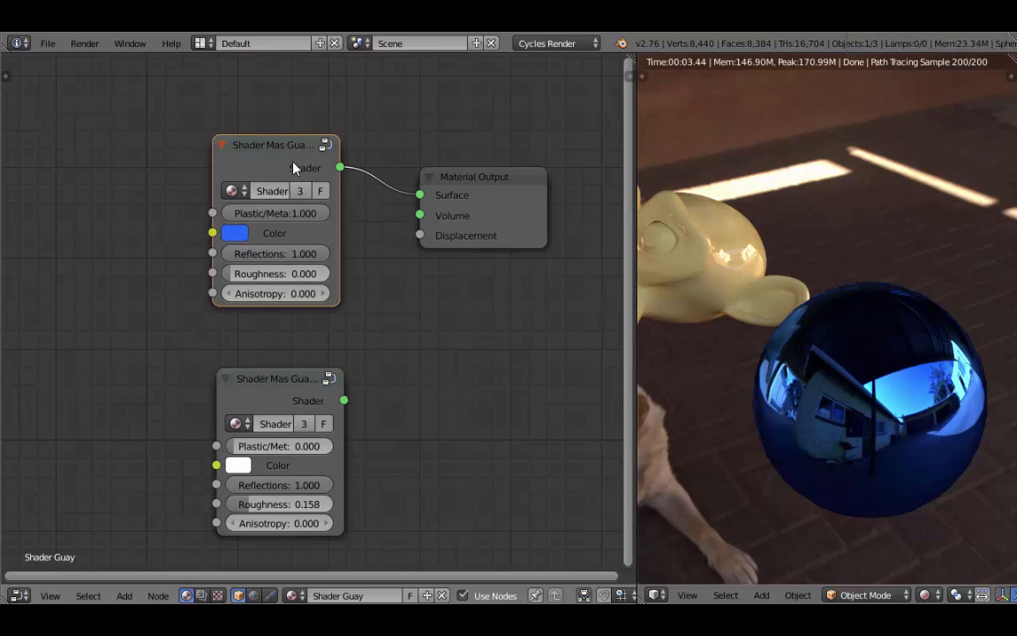
{"action": "key", "text": "Tab"}
{"action": "scroll", "coordinate": [437, 207], "scroll_direction": "down", "scroll_amount": 2}
{"action": "scroll", "coordinate": [437, 207], "scroll_direction": "down", "scroll_amount": 3}
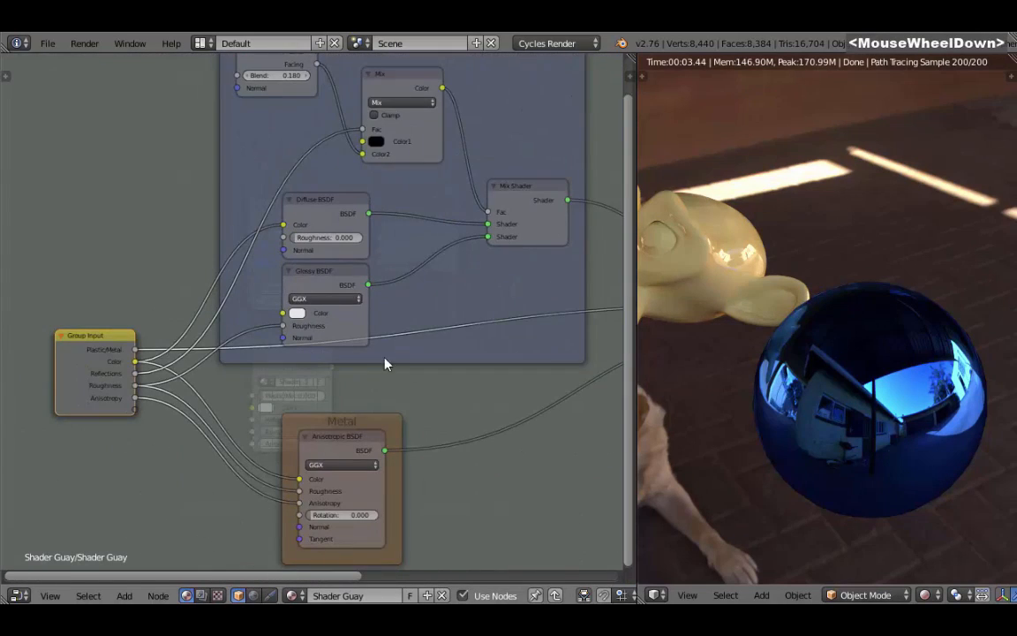
{"action": "scroll", "coordinate": [461, 345], "scroll_direction": "down", "scroll_amount": 1}
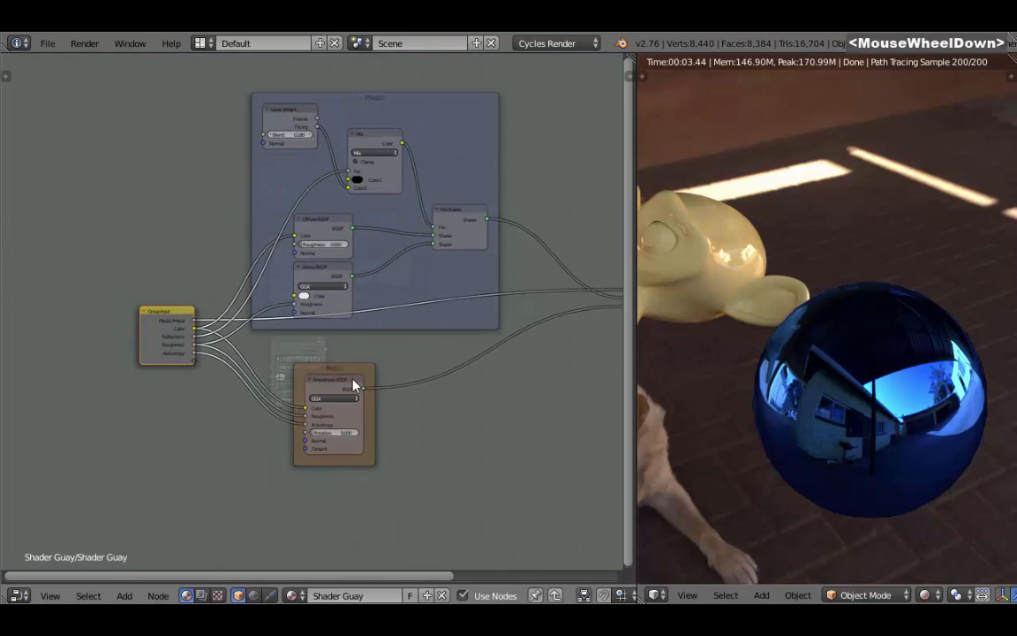
{"action": "scroll", "coordinate": [368, 388], "scroll_direction": "up", "scroll_amount": 3}
{"action": "mouse_move", "coordinate": [385, 381]}
{"action": "middle_mouse_down"}
{"action": "mouse_move", "coordinate": [341, 418]}
{"action": "mouse_move", "coordinate": [388, 379]}
{"action": "middle_mouse_up"}
{"action": "middle_click_drag", "start_coordinate": [291, 364], "coordinate": [354, 430]}
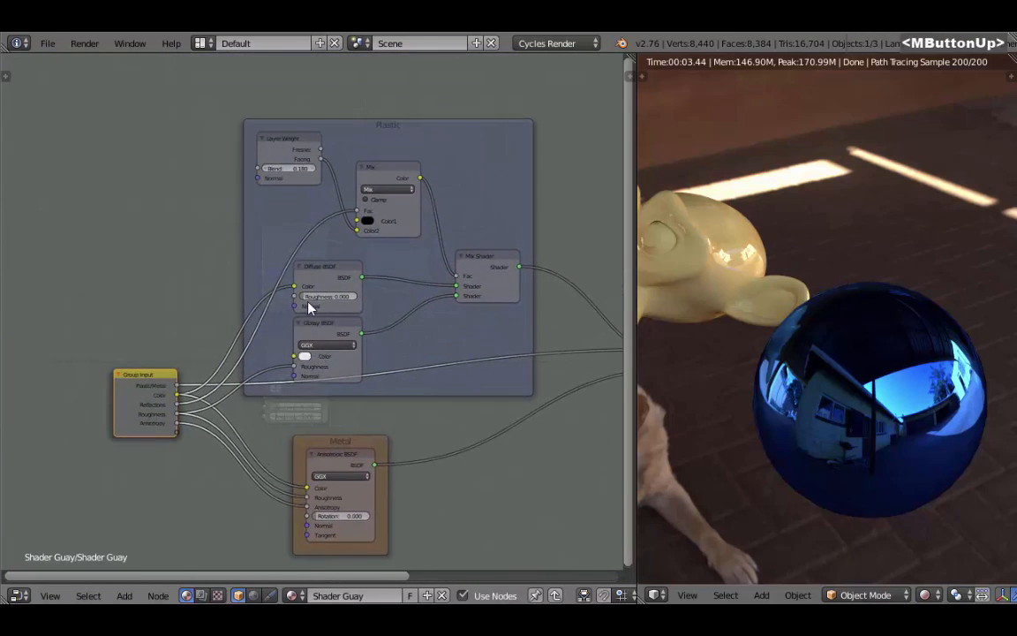
Switch the Glossy BSDF in the Plastic frame to an Anisotropic BSDF, keeping its links
{"action": "scroll", "coordinate": [309, 301], "scroll_direction": "up", "scroll_amount": 2}
{"action": "left_click", "coordinate": [309, 305]}
{"action": "scroll", "coordinate": [313, 318], "scroll_direction": "up", "scroll_amount": 2}
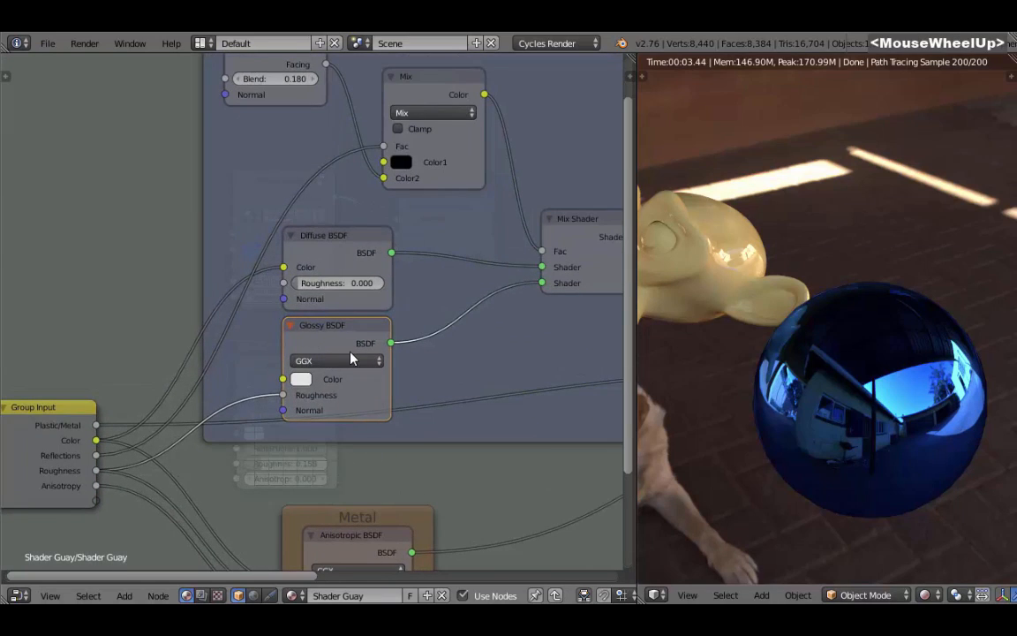
{"action": "scroll", "coordinate": [356, 358], "scroll_direction": "down", "scroll_amount": 2}
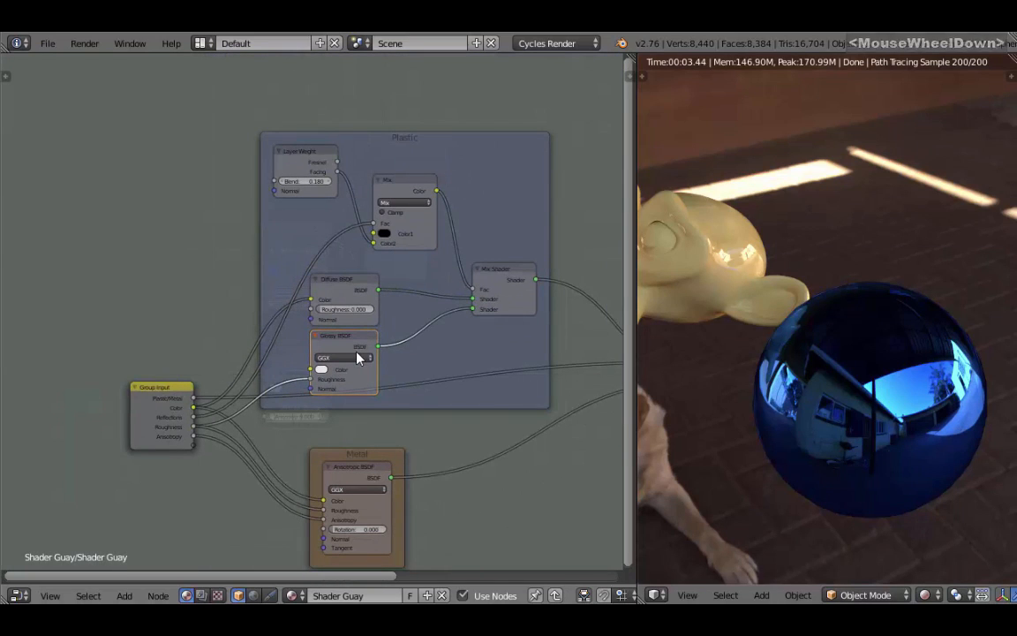
{"action": "scroll", "coordinate": [359, 358], "scroll_direction": "up", "scroll_amount": 2}
{"action": "middle_click_drag", "start_coordinate": [357, 411], "coordinate": [328, 277]}
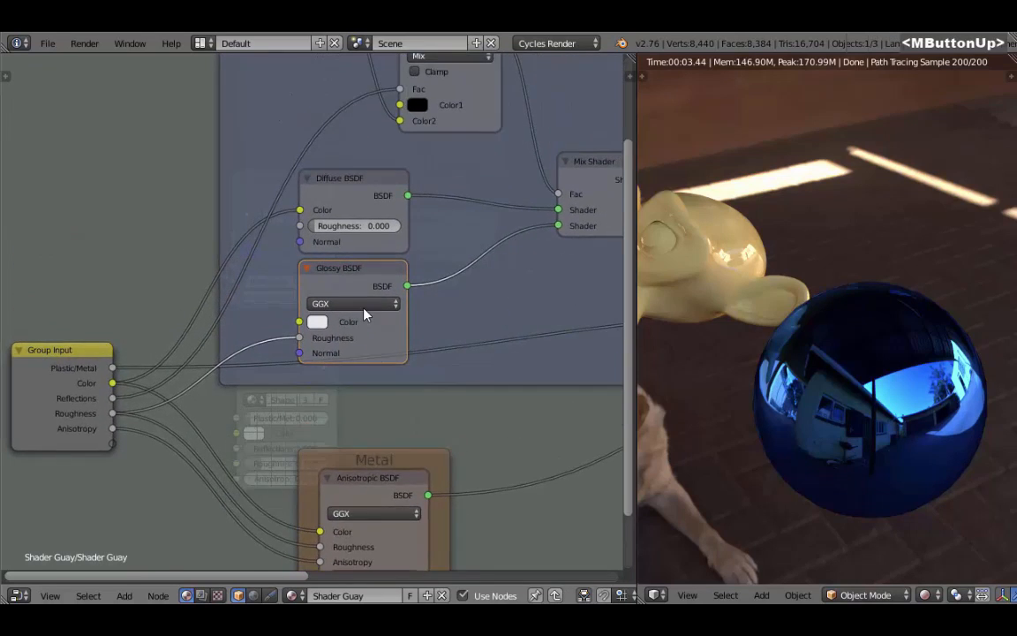
{"action": "scroll", "coordinate": [331, 279], "scroll_direction": "up", "scroll_amount": 2}
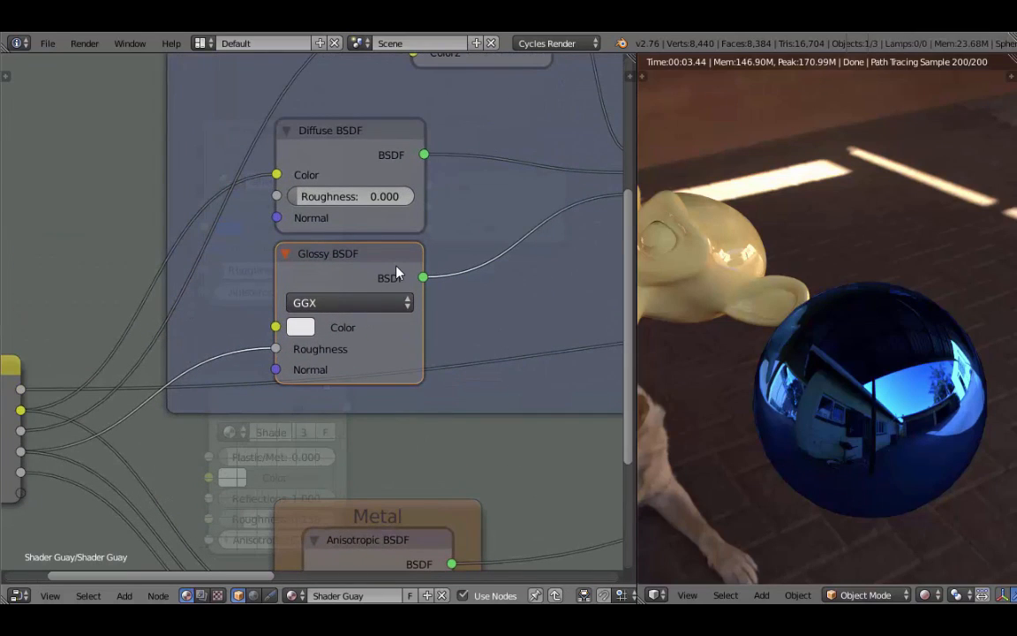
{"action": "key", "text": "ctrl"}
{"action": "key", "text": "ctrl+space"}
{"action": "mouse_move", "coordinate": [359, 226]}
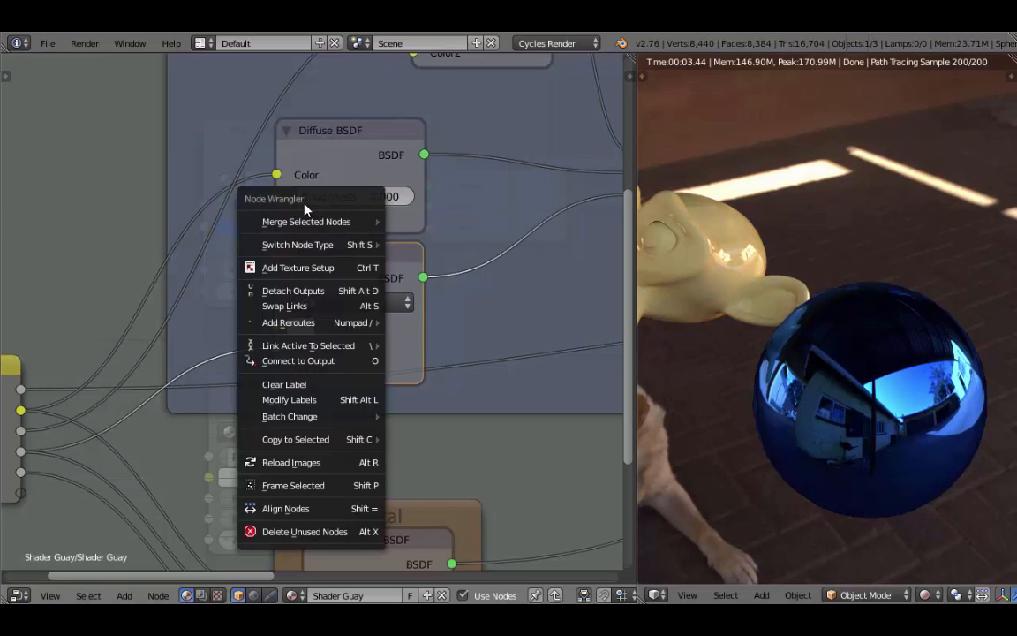
{"action": "mouse_move", "coordinate": [294, 254]}
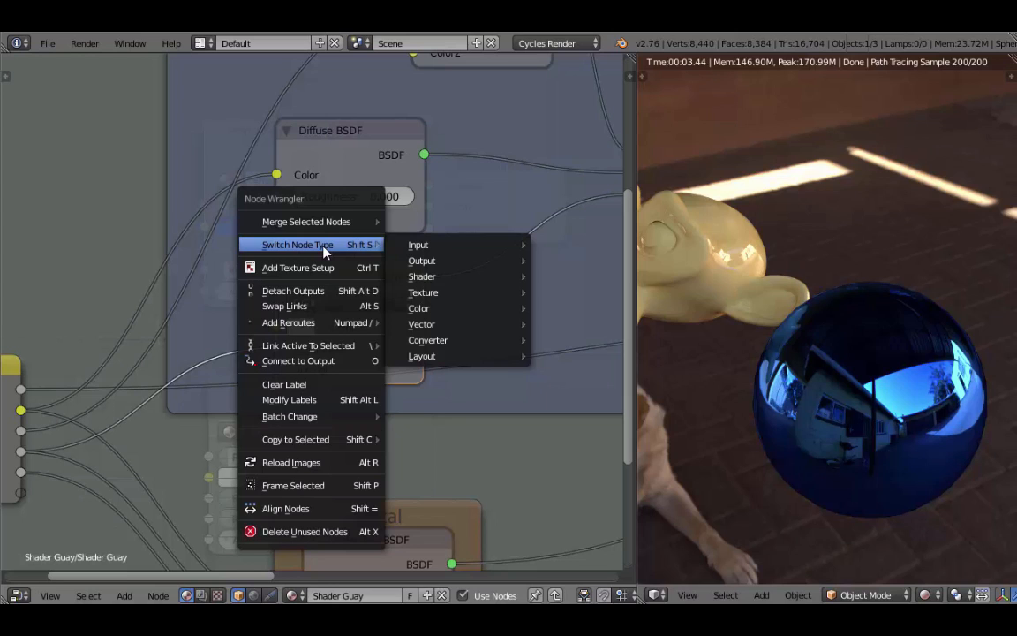
{"action": "mouse_move", "coordinate": [424, 276]}
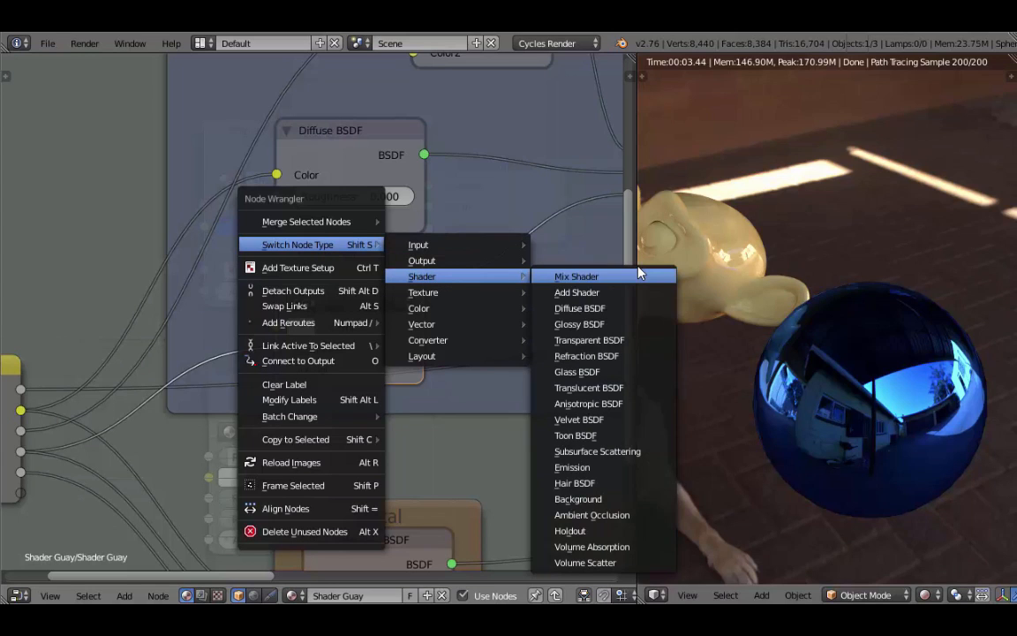
{"action": "left_click", "coordinate": [607, 406]}
{"action": "left_click_drag", "start_coordinate": [327, 279], "coordinate": [358, 291]}
Link the Group Input's Anisotropy to the Plastic frame's Anisotropic BSDF and leave the group
{"action": "middle_click_drag", "start_coordinate": [358, 291], "coordinate": [506, 230]}
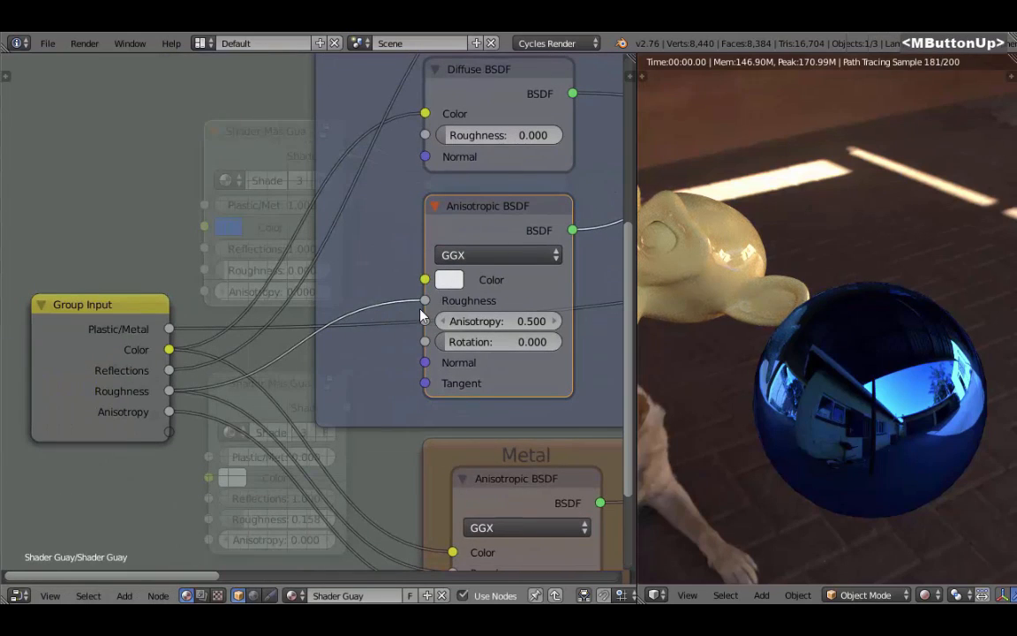
{"action": "left_click_drag", "start_coordinate": [425, 320], "coordinate": [169, 412]}
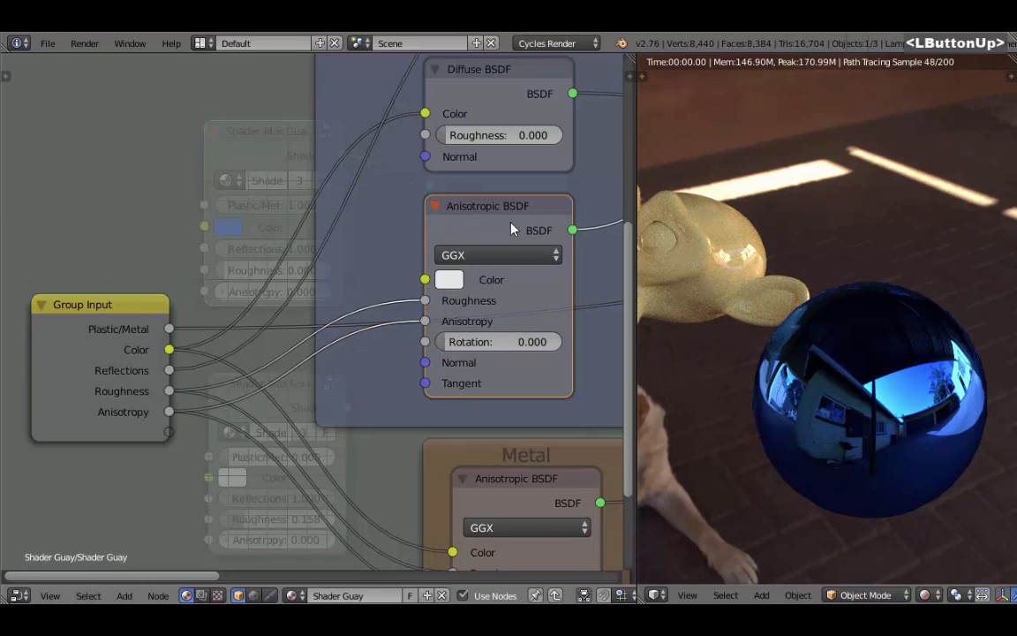
{"action": "middle_click_drag", "start_coordinate": [513, 227], "coordinate": [376, 283]}
{"action": "scroll", "coordinate": [432, 245], "scroll_direction": "down", "scroll_amount": 2}
{"action": "middle_click", "coordinate": [429, 237]}
{"action": "key", "text": "Tab"}
Move the unconnected white group node slightly up towards the connected blue one
{"action": "scroll", "coordinate": [345, 275], "scroll_direction": "up", "scroll_amount": 3}
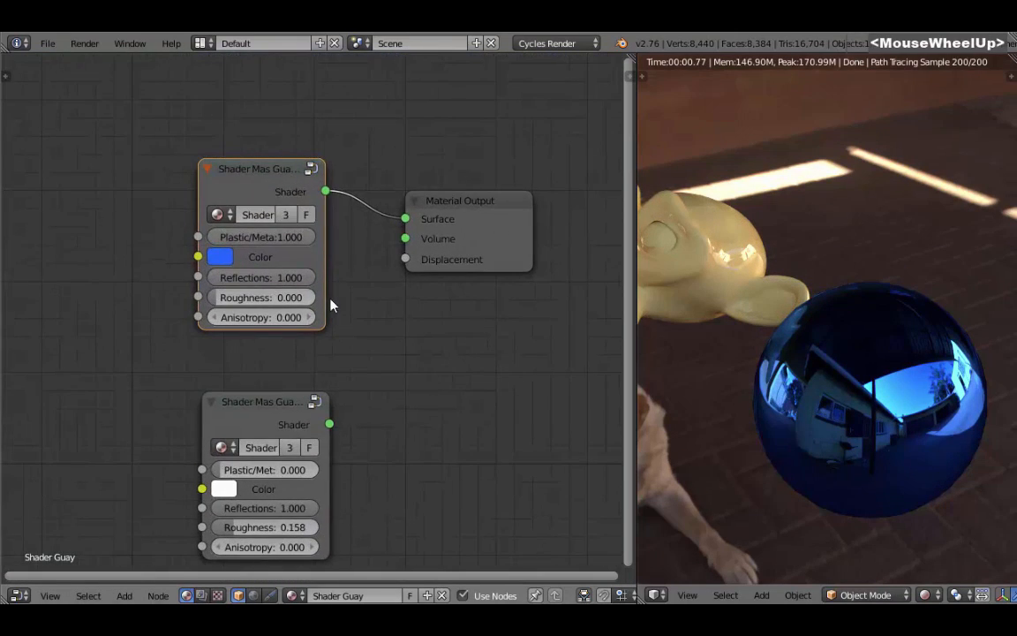
{"action": "middle_click", "coordinate": [302, 347]}
{"action": "middle_click_drag", "start_coordinate": [302, 347], "coordinate": [317, 347]}
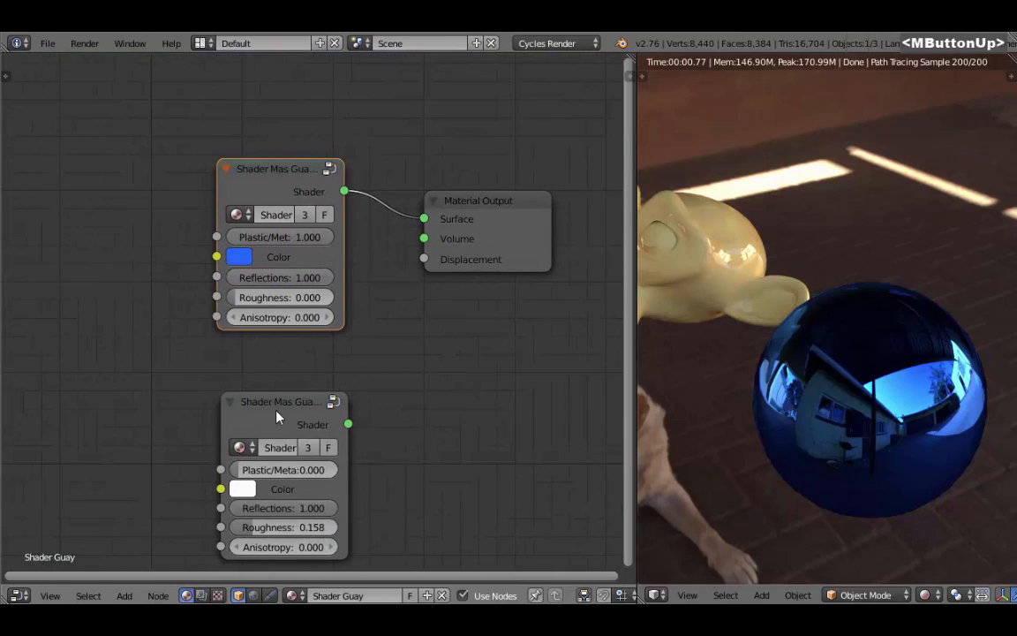
{"action": "left_click_drag", "start_coordinate": [276, 417], "coordinate": [273, 377]}
Select the monkey and set its shader group's Anisotropy to 1.000 and Roughness to 0.010
{"action": "right_click", "coordinate": [706, 252]}
{"action": "middle_click_drag", "start_coordinate": [706, 252], "coordinate": [778, 368]}
{"action": "scroll", "coordinate": [862, 345], "scroll_direction": "up", "scroll_amount": 3}
{"action": "middle_click_drag", "start_coordinate": [362, 391], "coordinate": [171, 317]}
{"action": "scroll", "coordinate": [209, 331], "scroll_direction": "up", "scroll_amount": 3}
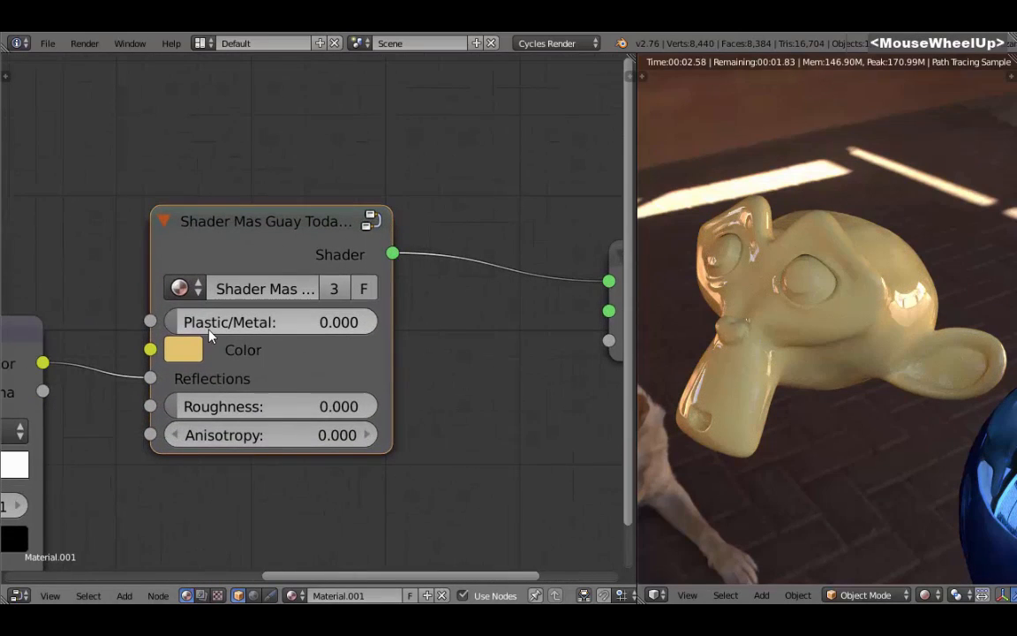
{"action": "left_click_drag", "start_coordinate": [227, 434], "coordinate": [305, 434]}
{"action": "left_click_drag", "start_coordinate": [204, 408], "coordinate": [220, 408], "text": "shift"}
{"action": "middle_click_drag", "start_coordinate": [860, 230], "coordinate": [795, 300], "text": "shift"}
Open the monkey's shader group, check the Anisotropic BSDF in its Plastic frame, and leave the group
{"action": "right_click", "coordinate": [223, 232]}
{"action": "scroll", "coordinate": [252, 230], "scroll_direction": "down", "scroll_amount": 2}
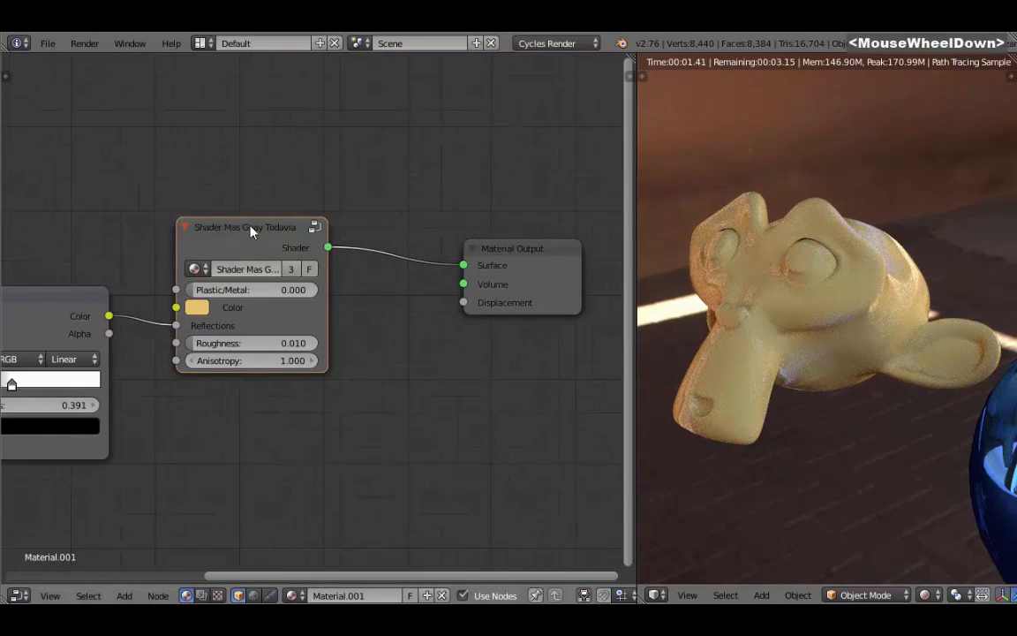
{"action": "key", "text": "a"}
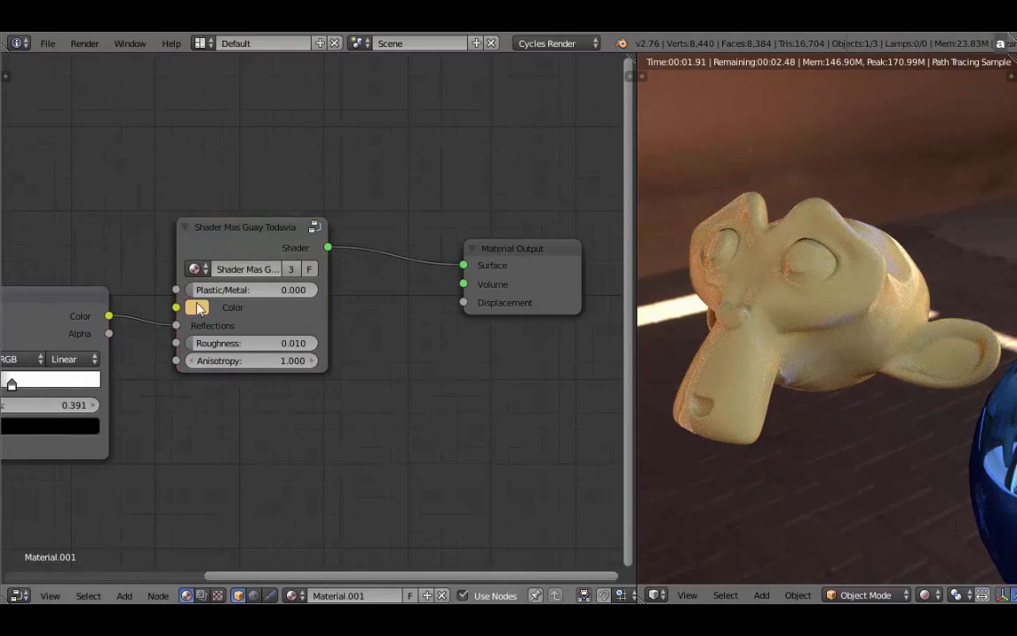
{"action": "left_click", "coordinate": [265, 242]}
{"action": "key", "text": "Tab"}
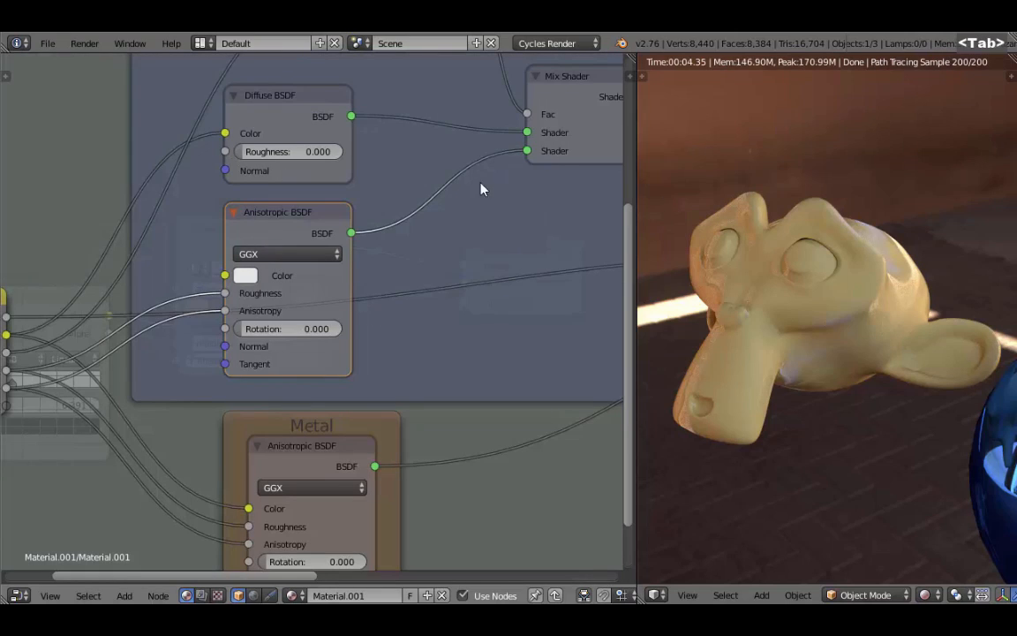
{"action": "key", "text": "Tab"}
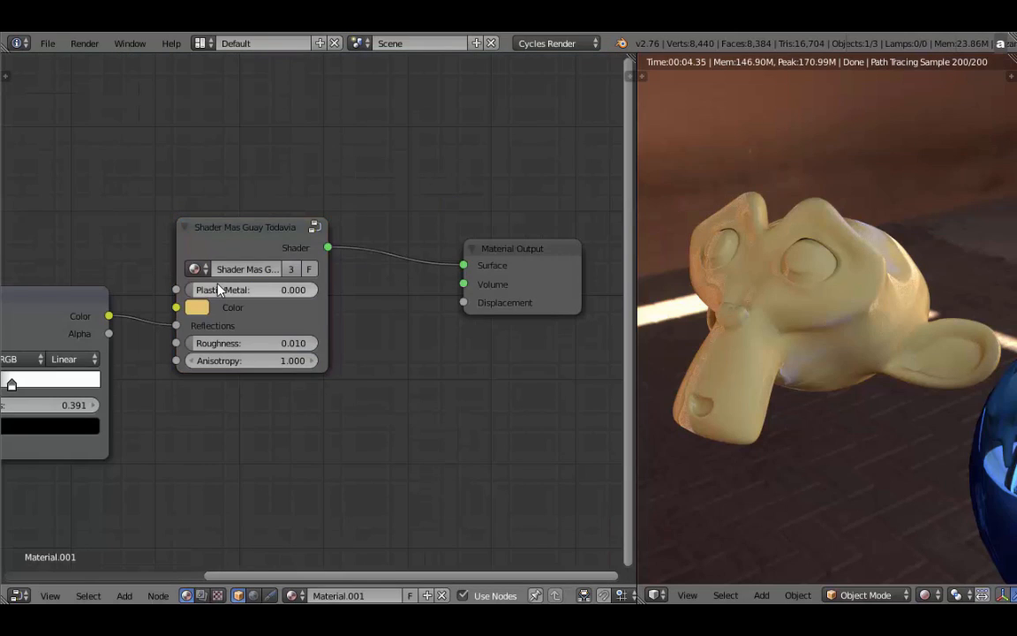
{"action": "right_click", "coordinate": [232, 230]}
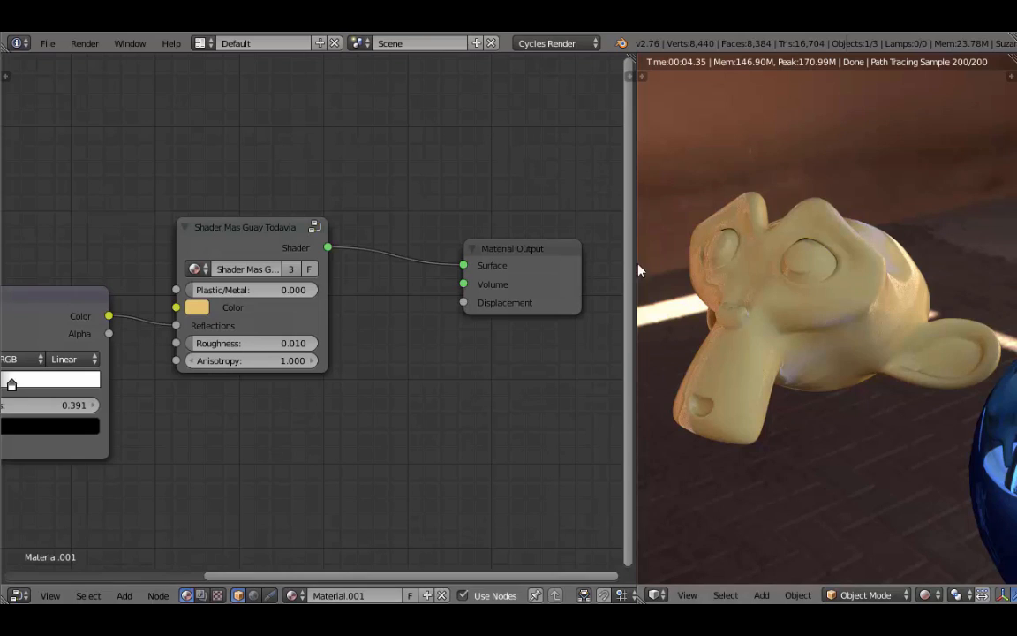
{"action": "left_click", "coordinate": [252, 227]}
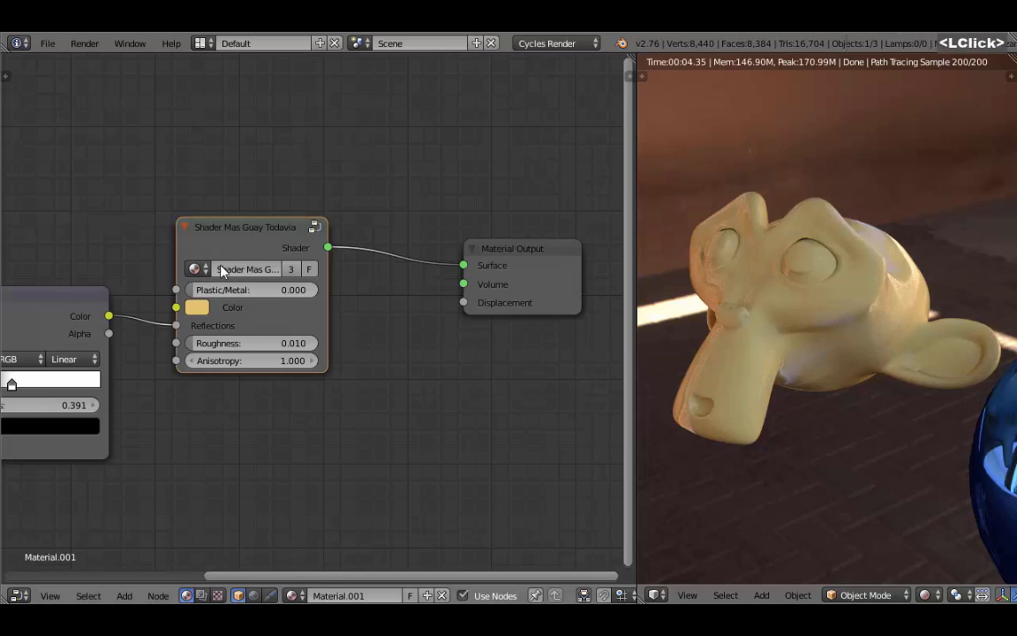
Frame both objects and compare the node setups of the sphere's and the monkey's materials
{"action": "scroll", "coordinate": [799, 370], "scroll_direction": "down", "scroll_amount": 3}
{"action": "middle_click_drag", "start_coordinate": [799, 370], "coordinate": [830, 358], "text": "shift"}
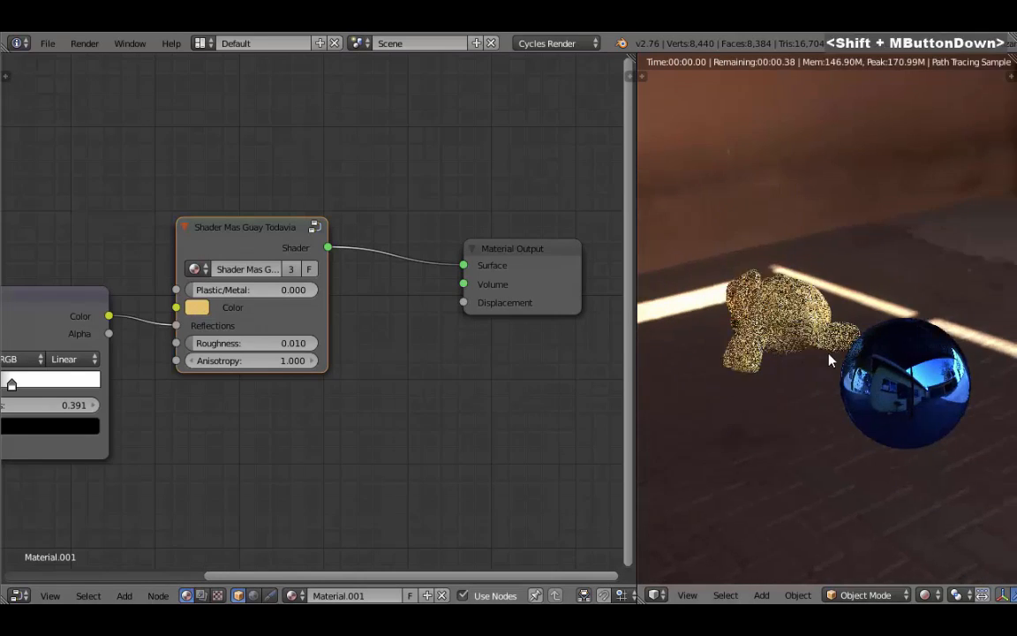
{"action": "middle_click", "coordinate": [824, 363]}
{"action": "scroll", "coordinate": [806, 354], "scroll_direction": "up", "scroll_amount": 1}
{"action": "right_click", "coordinate": [890, 359]}
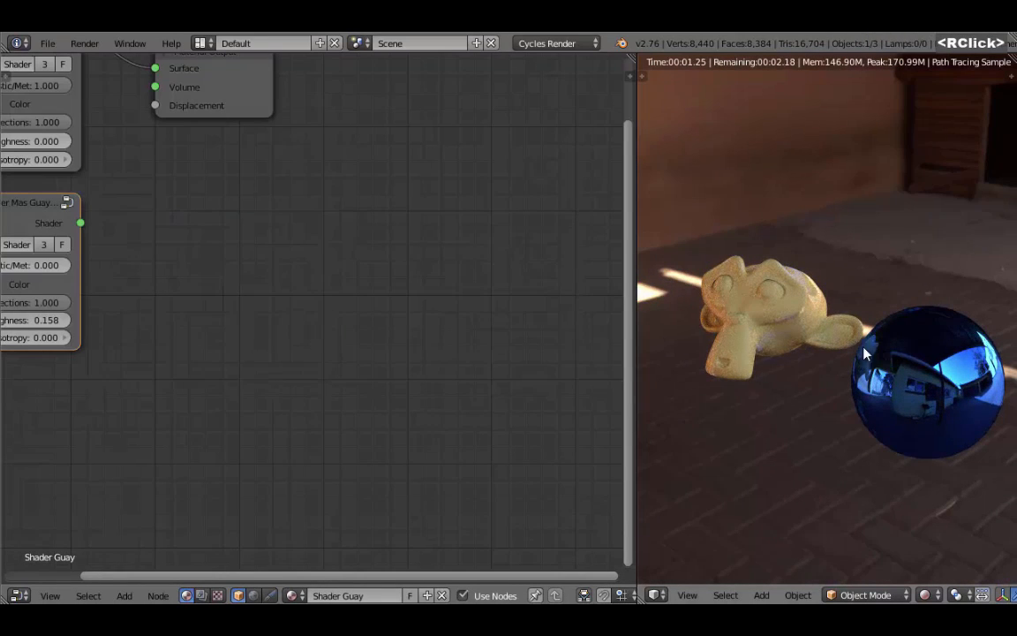
{"action": "right_click", "coordinate": [794, 314]}
{"action": "right_click", "coordinate": [794, 314]}
{"action": "right_click", "coordinate": [795, 314]}
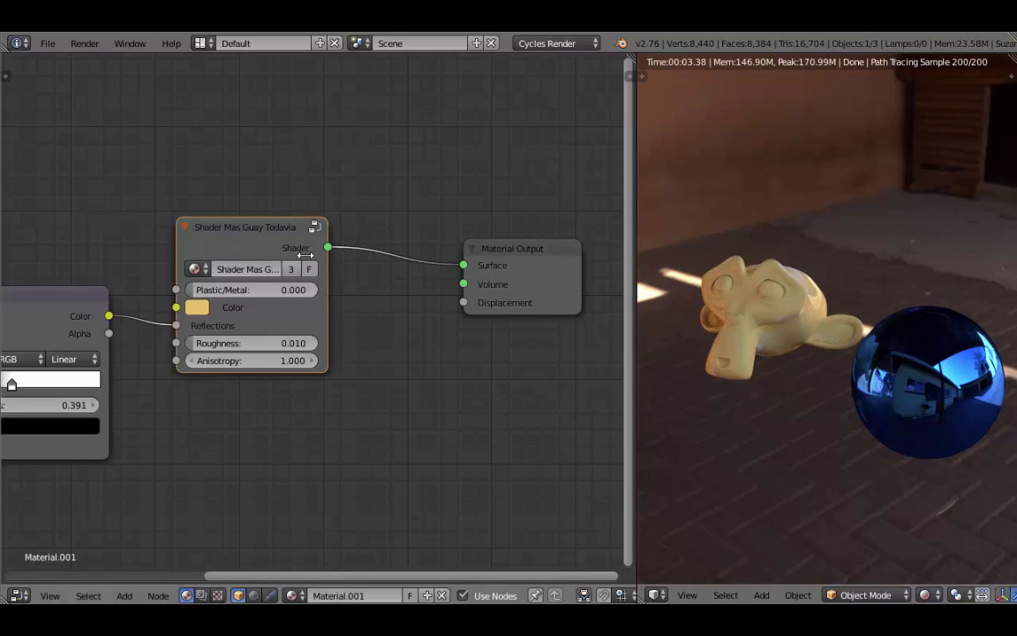
{"action": "left_click", "coordinate": [217, 230]}
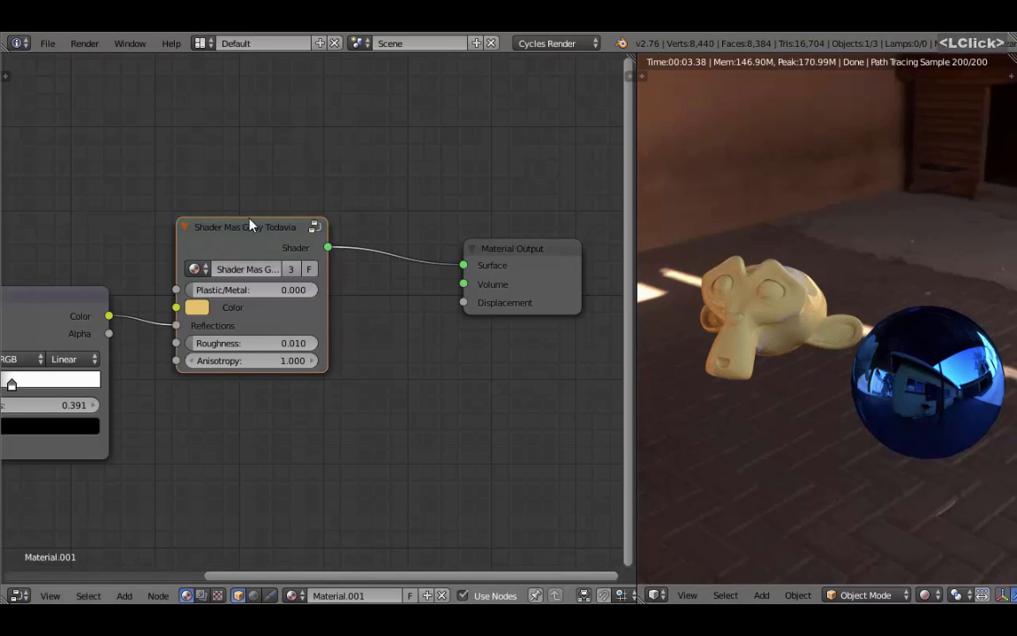
{"action": "right_click", "coordinate": [768, 279]}
Make the Shader Mas Guay Todavia group in the monkey's material a single-user copy
{"action": "scroll", "coordinate": [305, 313], "scroll_direction": "up", "scroll_amount": 1}
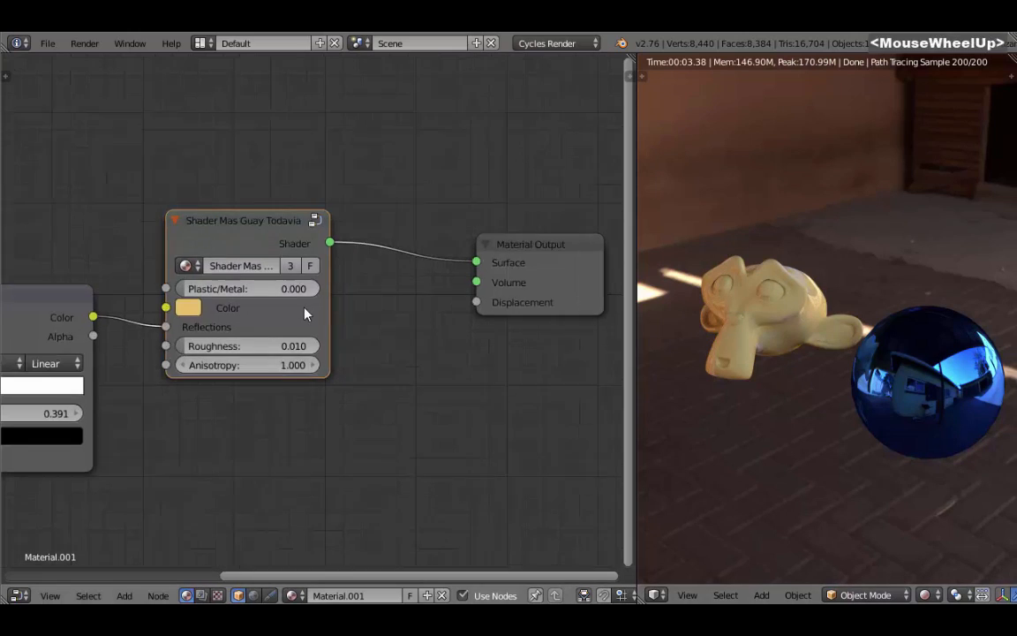
{"action": "scroll", "coordinate": [304, 313], "scroll_direction": "up", "scroll_amount": 1}
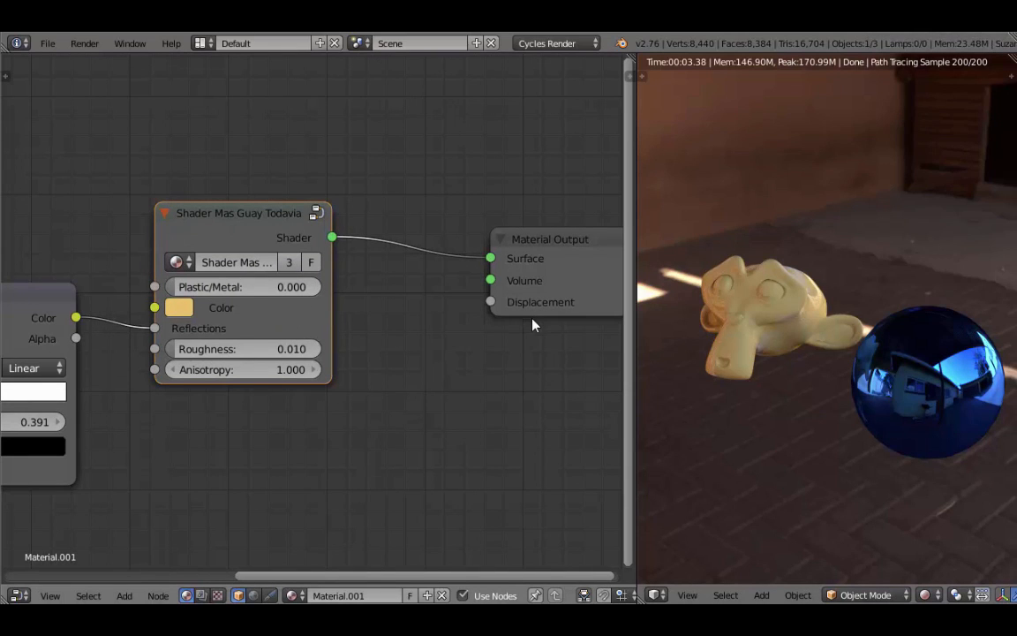
{"action": "scroll", "coordinate": [322, 286], "scroll_direction": "up", "scroll_amount": 2}
{"action": "middle_click_drag", "start_coordinate": [283, 291], "coordinate": [391, 311]}
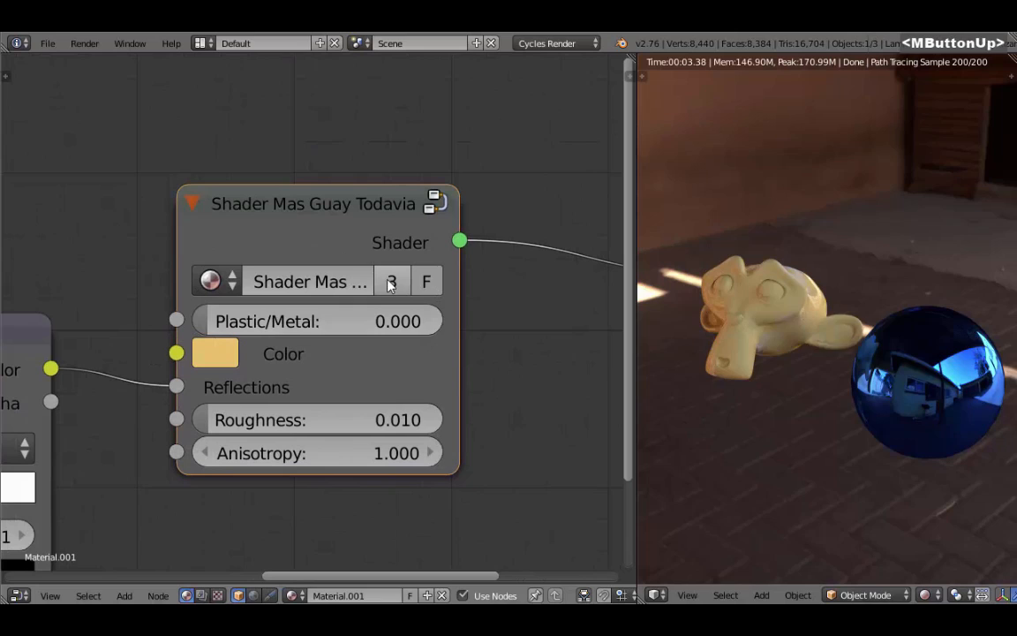
{"action": "left_click", "coordinate": [392, 281]}
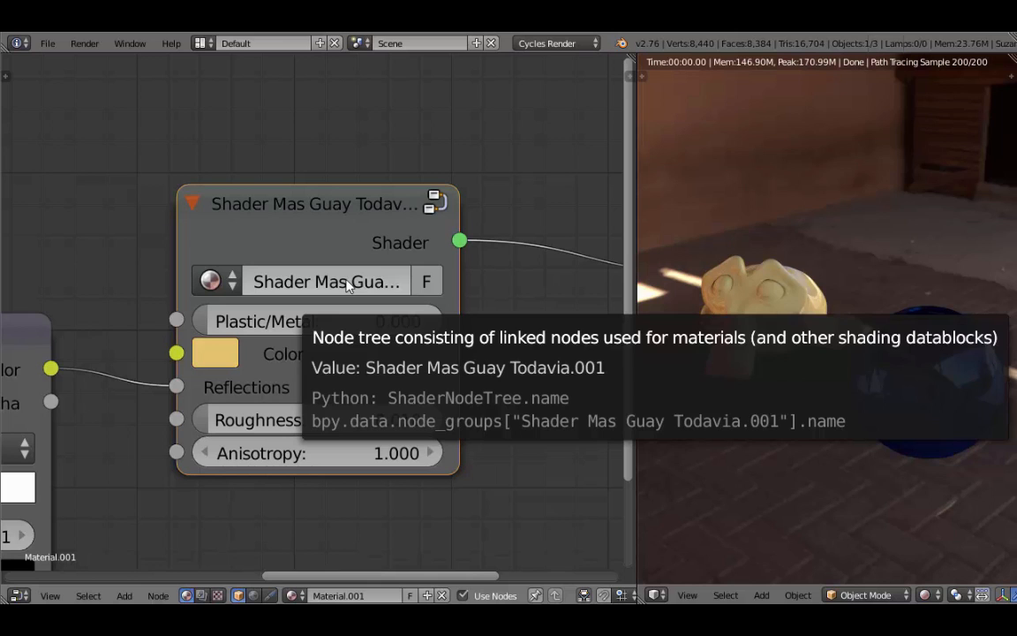
{"action": "scroll", "coordinate": [351, 280], "scroll_direction": "down", "scroll_amount": 3}
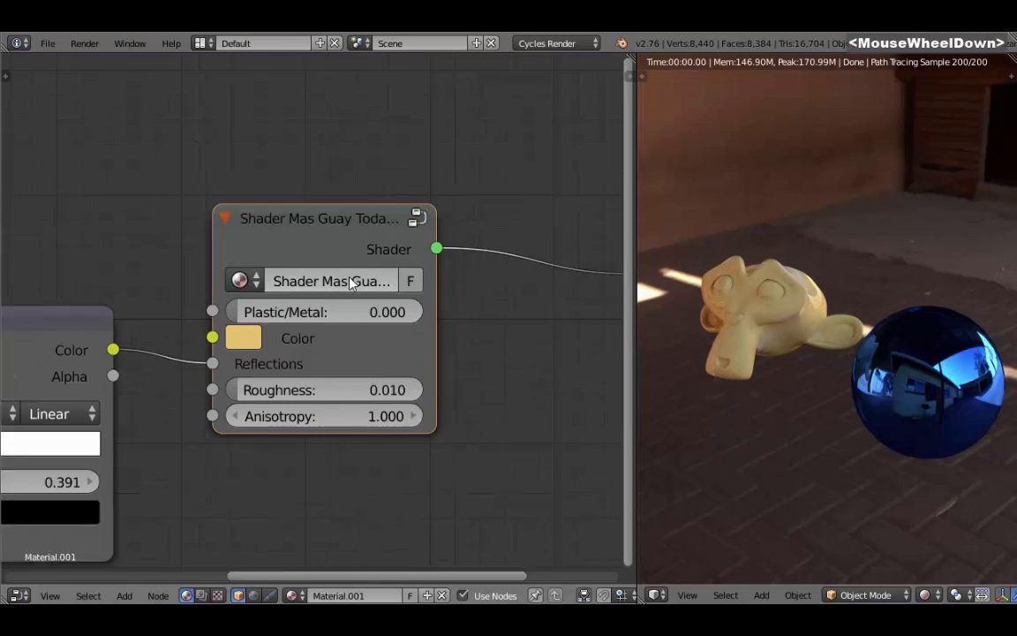
{"action": "scroll", "coordinate": [350, 279], "scroll_direction": "down", "scroll_amount": 2}
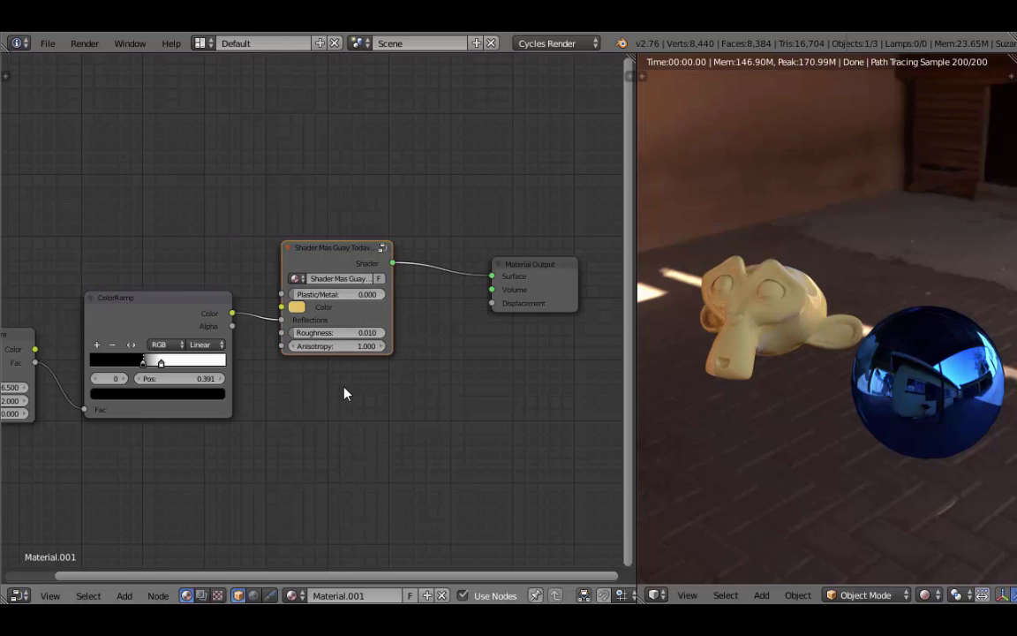
Nudge the copied group node and give its node tree a fake user
{"action": "left_click_drag", "start_coordinate": [324, 258], "coordinate": [353, 269]}
{"action": "scroll", "coordinate": [381, 325], "scroll_direction": "up", "scroll_amount": 3}
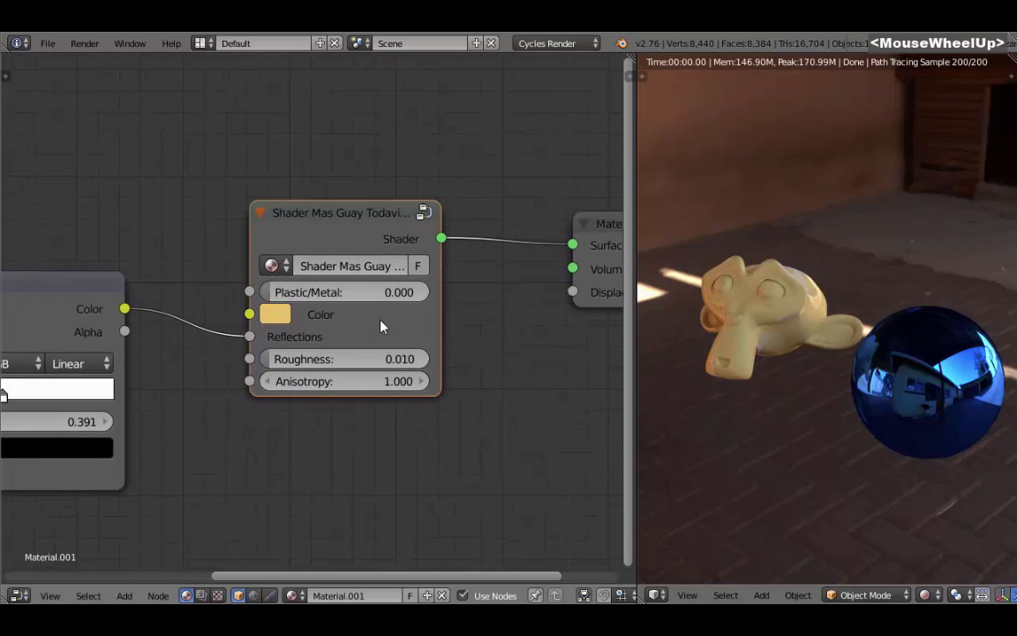
{"action": "scroll", "coordinate": [381, 325], "scroll_direction": "up", "scroll_amount": 2}
{"action": "left_click", "coordinate": [436, 249]}
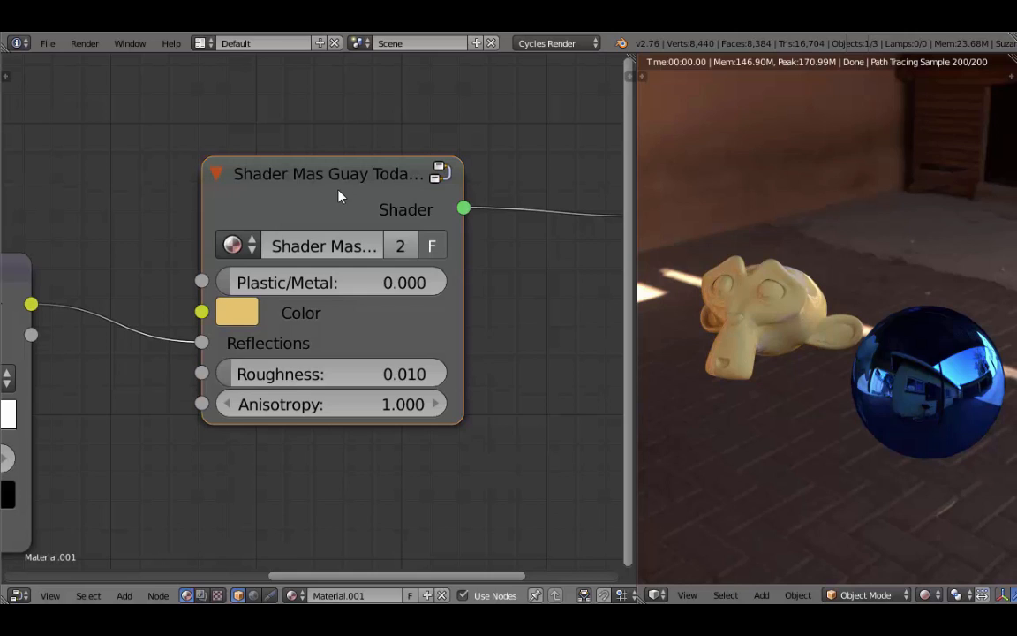
Move the group node slightly up so its Reflections input lines up with the ColorRamp's Color output
{"action": "mouse_move", "coordinate": [338, 196]}
{"action": "left_mouse_down"}
{"action": "mouse_move", "coordinate": [338, 219]}
{"action": "mouse_move", "coordinate": [345, 201]}
{"action": "left_mouse_up"}
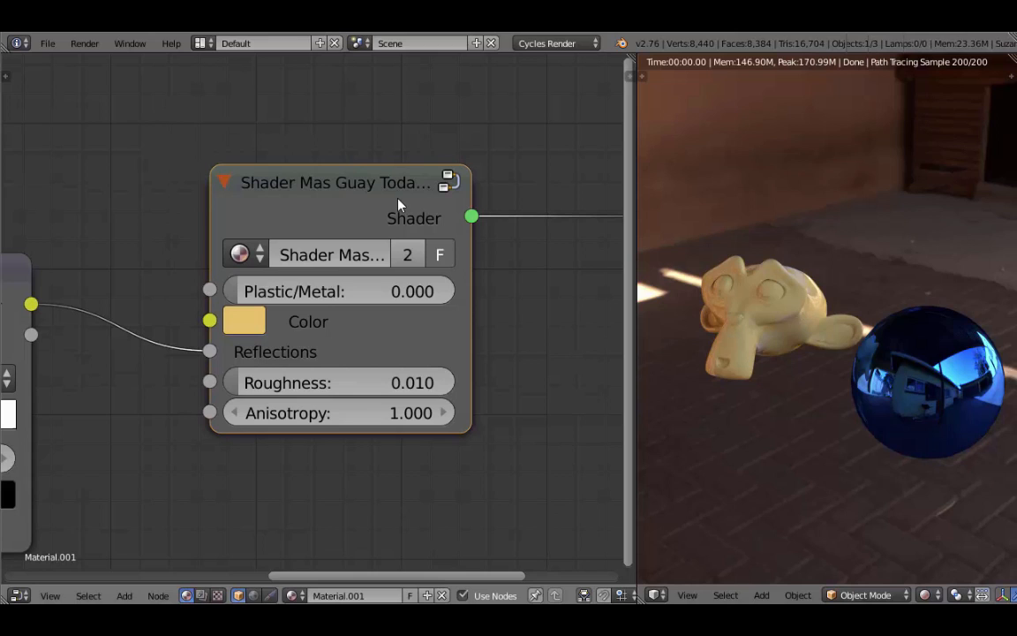
{"action": "left_click", "coordinate": [353, 203]}
{"action": "left_click", "coordinate": [405, 197]}
{"action": "left_click", "coordinate": [354, 198]}
{"action": "scroll", "coordinate": [490, 438], "scroll_direction": "down", "scroll_amount": 2}
{"action": "left_click", "coordinate": [376, 276]}
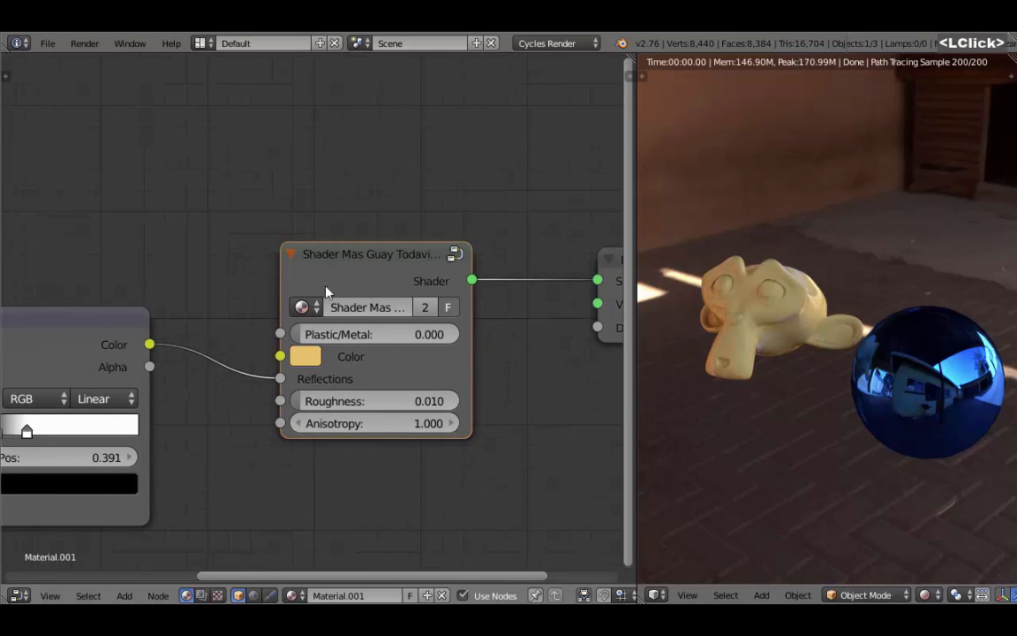
{"action": "left_click", "coordinate": [380, 254]}
{"action": "left_click_drag", "start_coordinate": [373, 257], "coordinate": [379, 228]}
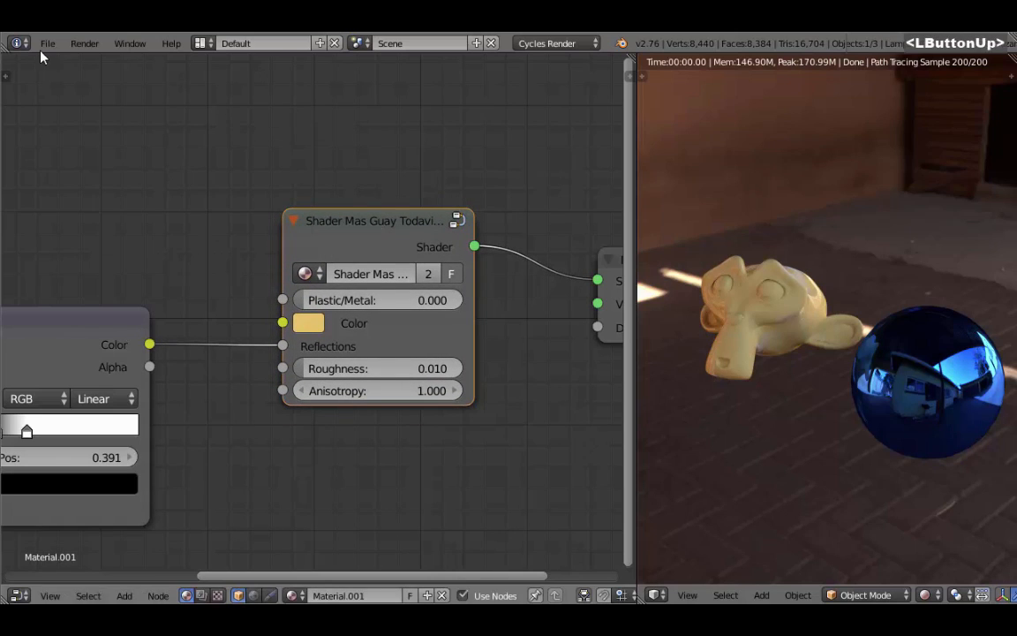
{"action": "left_click", "coordinate": [37, 43]}
{"action": "mouse_move", "coordinate": [85, 43]}
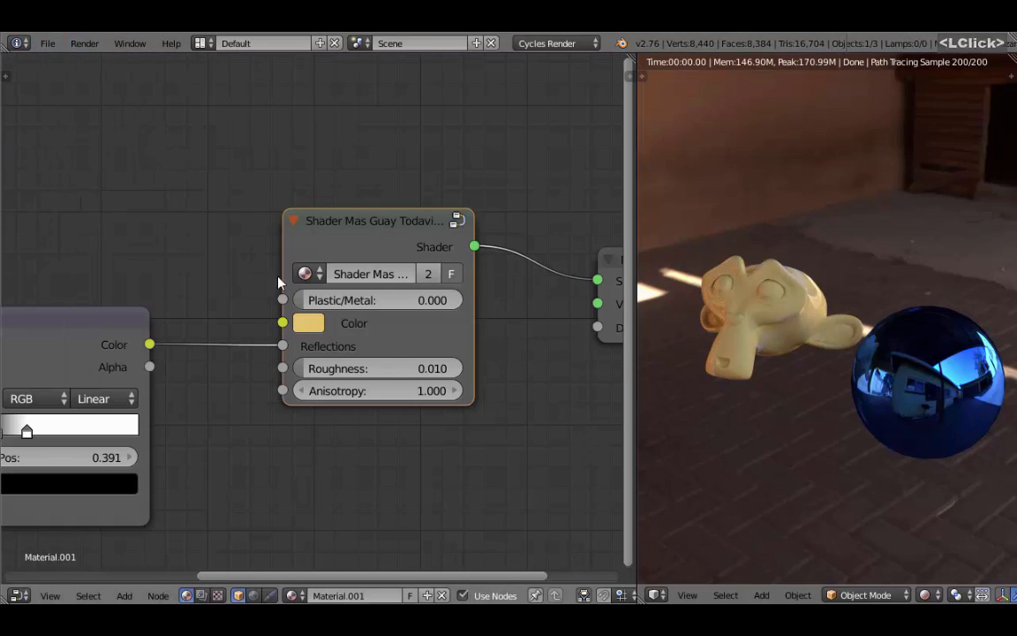
{"action": "left_click", "coordinate": [394, 236]}
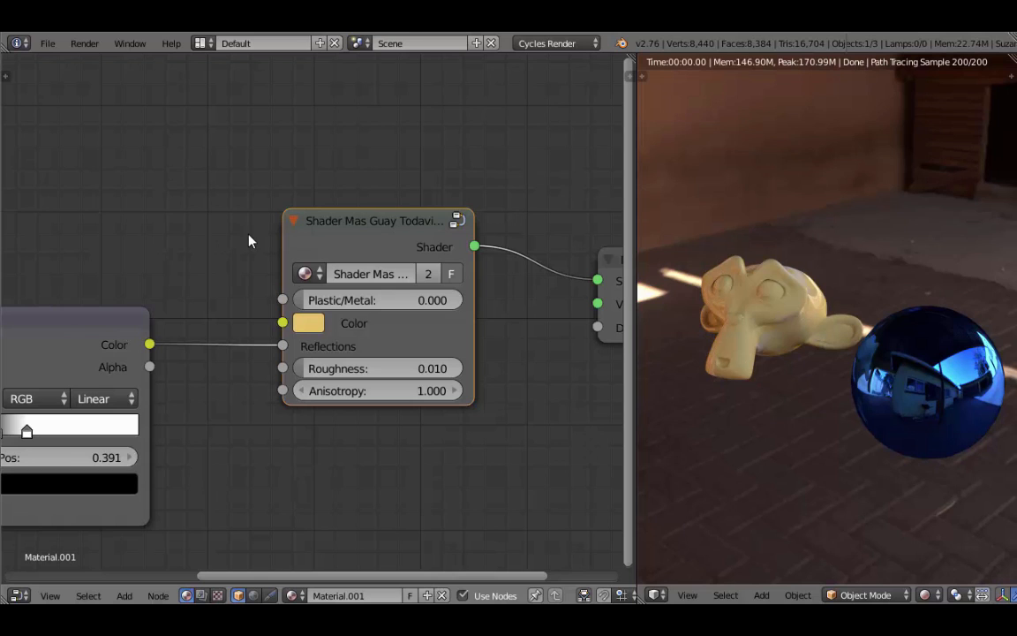
Cut the link between the ColorRamp's Color output and the group's Reflections input
{"action": "mouse_move", "coordinate": [249, 240]}
{"action": "left_mouse_down", "text": "ctrl"}
{"action": "mouse_move", "coordinate": [254, 459]}
{"action": "mouse_move", "coordinate": [240, 477]}
{"action": "left_mouse_up", "text": "ctrl"}
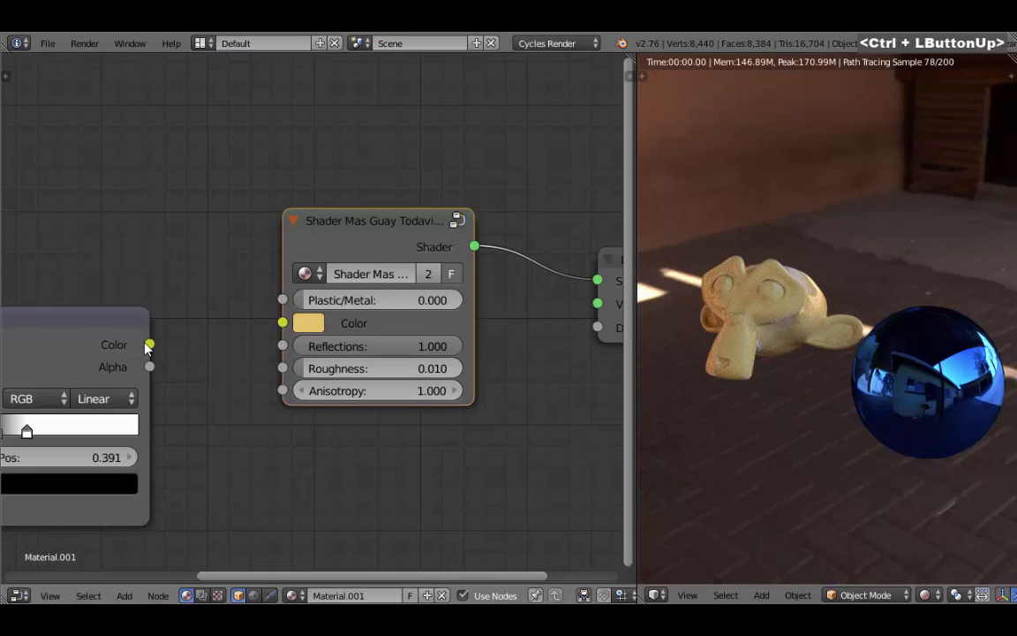
{"action": "left_click_drag", "start_coordinate": [149, 345], "coordinate": [283, 346]}
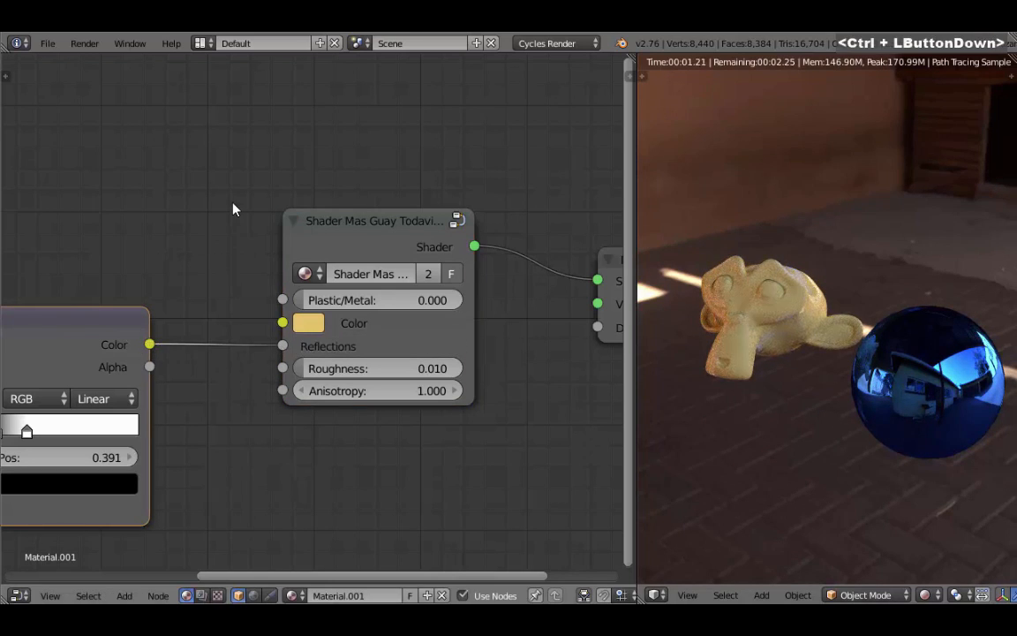
{"action": "left_click_drag", "start_coordinate": [234, 209], "coordinate": [246, 424], "text": "ctrl"}
{"action": "left_click_drag", "start_coordinate": [287, 523], "coordinate": [273, 532], "text": "ctrl"}
Delete the disconnected ColorRamp and the texture nodes feeding it, keeping the group and Material Output
{"action": "scroll", "coordinate": [190, 381], "scroll_direction": "down", "scroll_amount": 3}
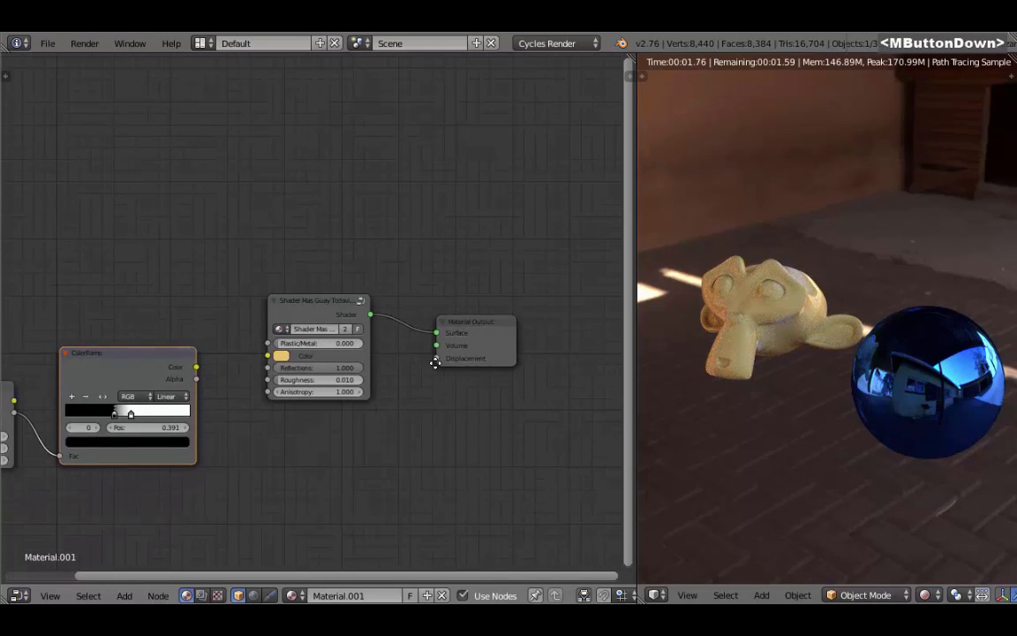
{"action": "middle_click_drag", "start_coordinate": [435, 362], "coordinate": [357, 357]}
{"action": "left_click", "coordinate": [193, 378], "text": "shift"}
{"action": "key", "text": "x"}
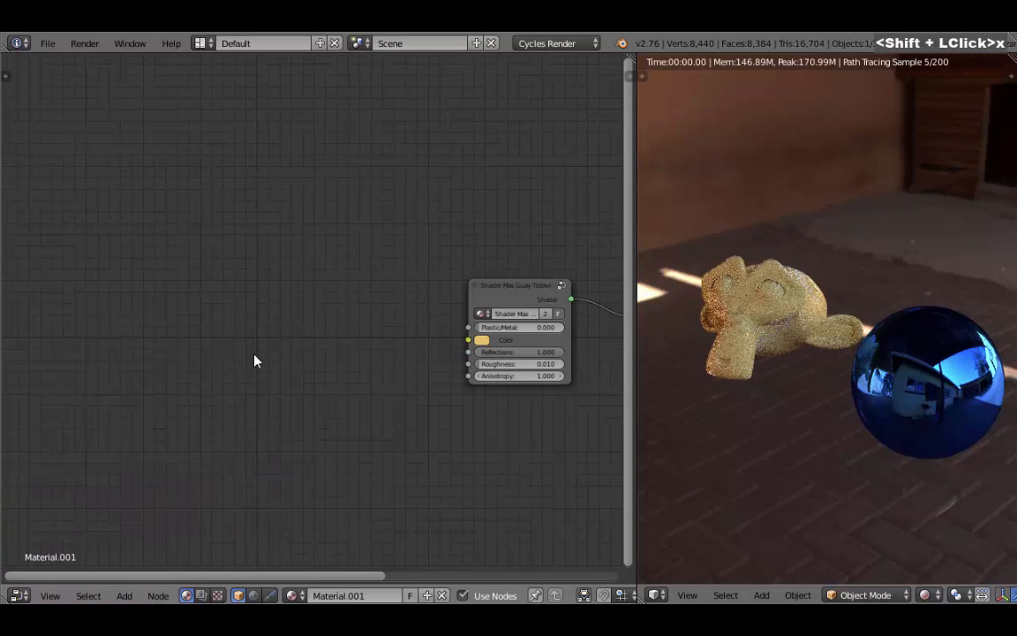
{"action": "middle_click_drag", "start_coordinate": [465, 331], "coordinate": [298, 307]}
{"action": "scroll", "coordinate": [323, 341], "scroll_direction": "up", "scroll_amount": 4}
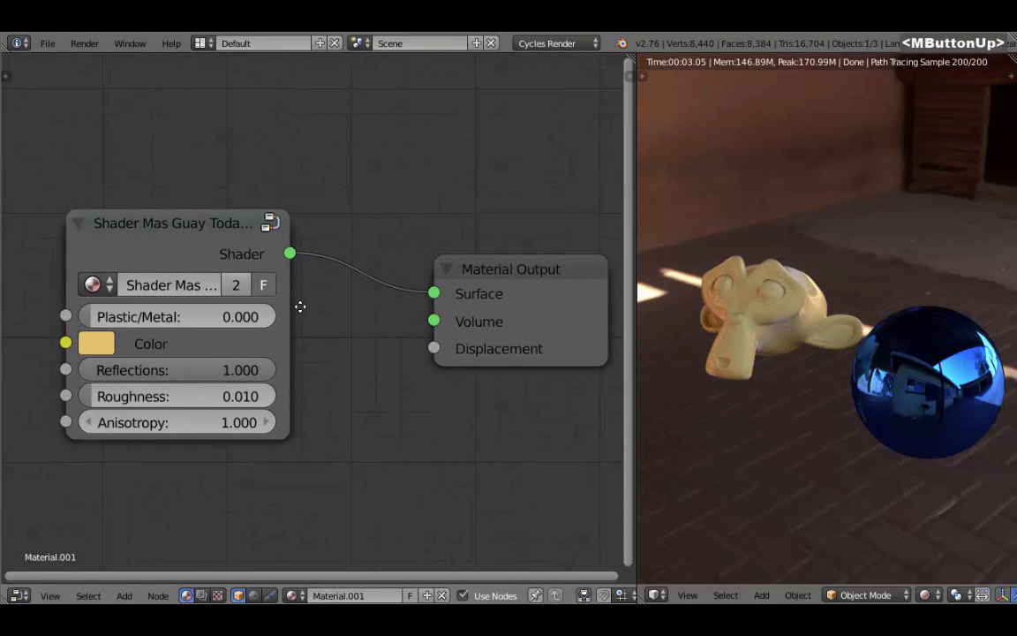